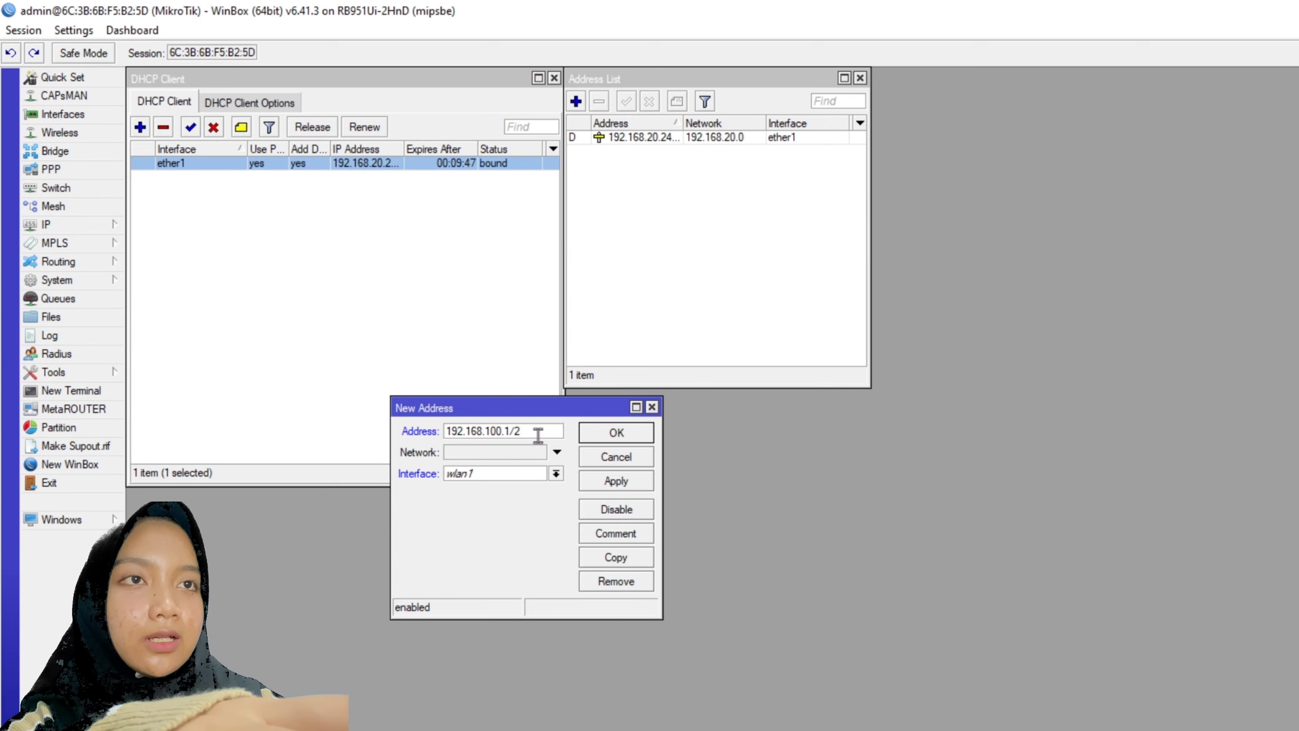
# - Assign the 192.168.100.1/25 address to interface ether2 and save it
pyautogui.click(516, 474)
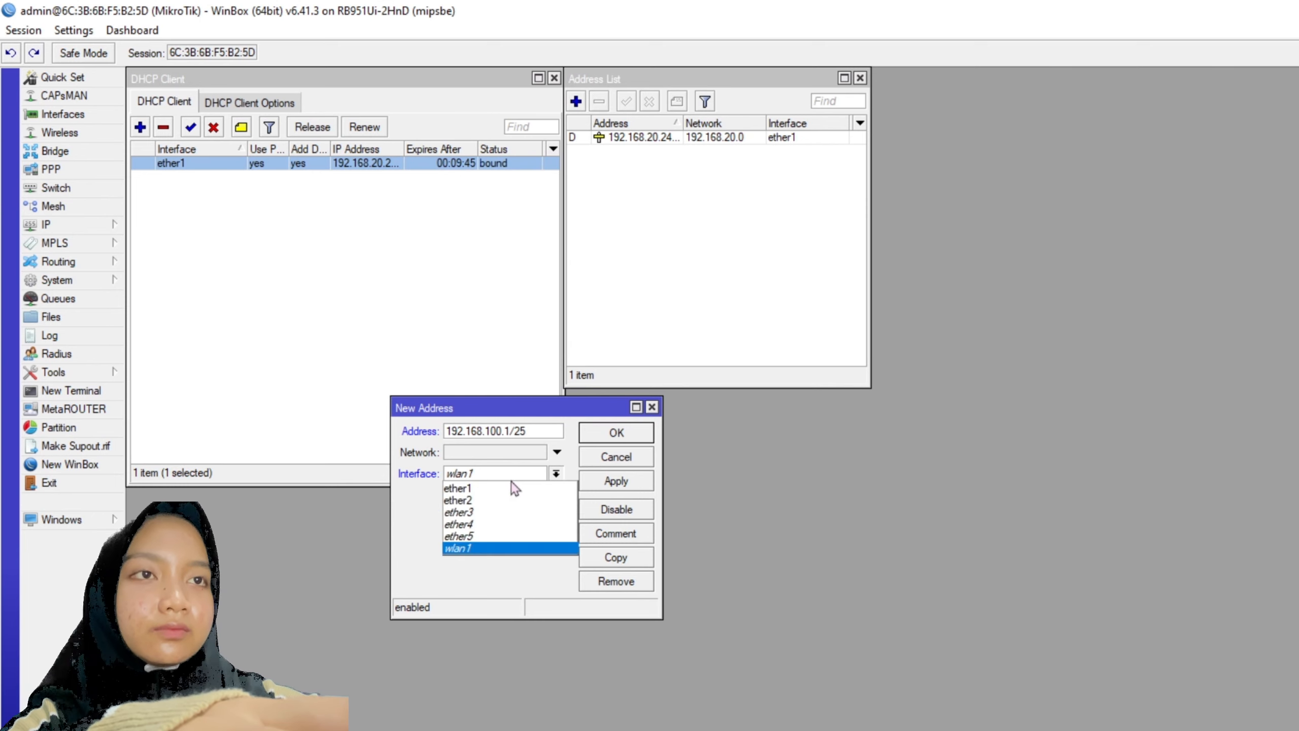
pyautogui.click(478, 499)
pyautogui.click(610, 481)
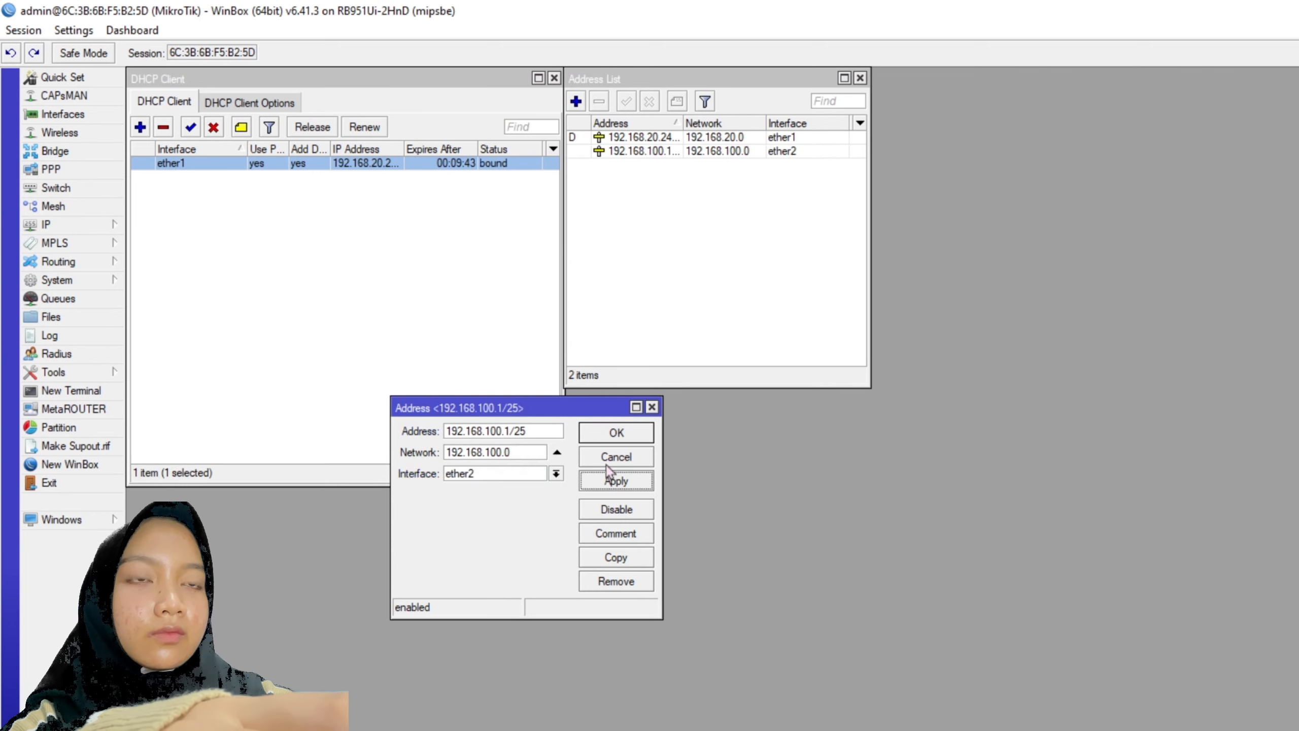
pyautogui.click(615, 436)
pyautogui.click(595, 150)
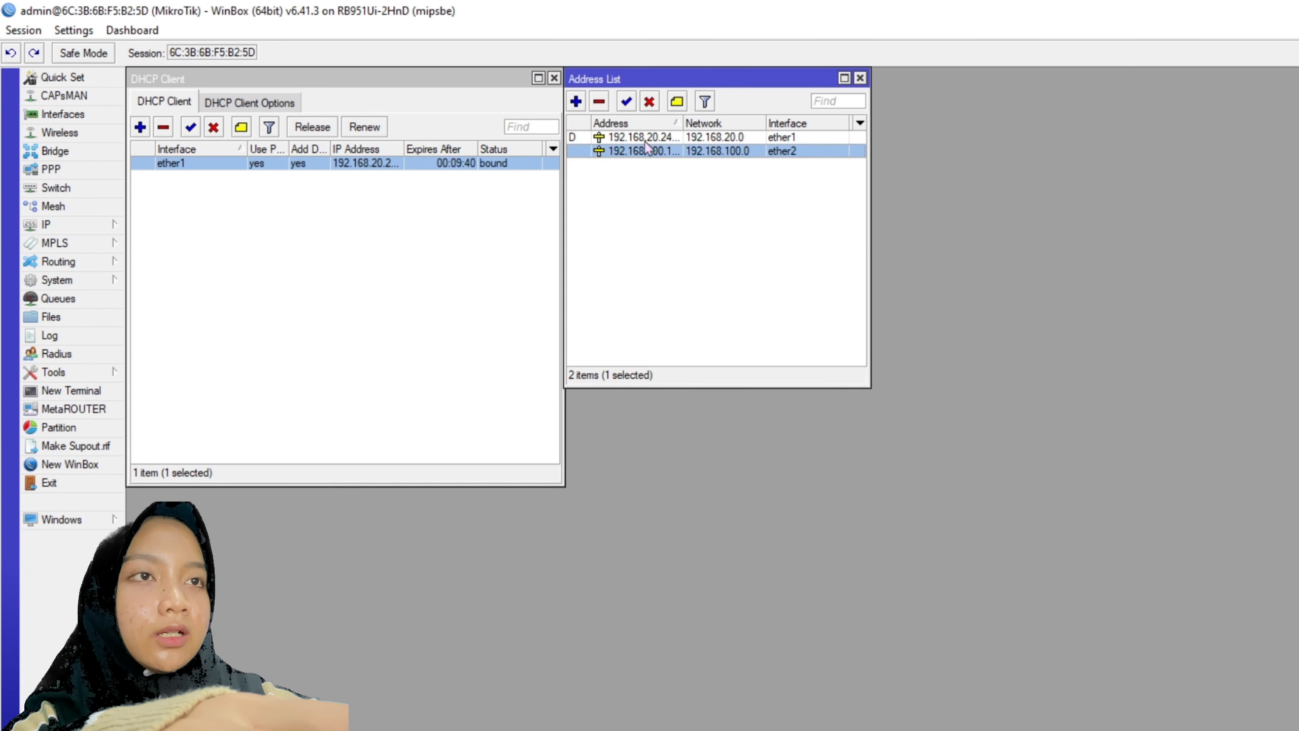
pyautogui.moveTo(681, 121); pyautogui.dragTo(699, 121)
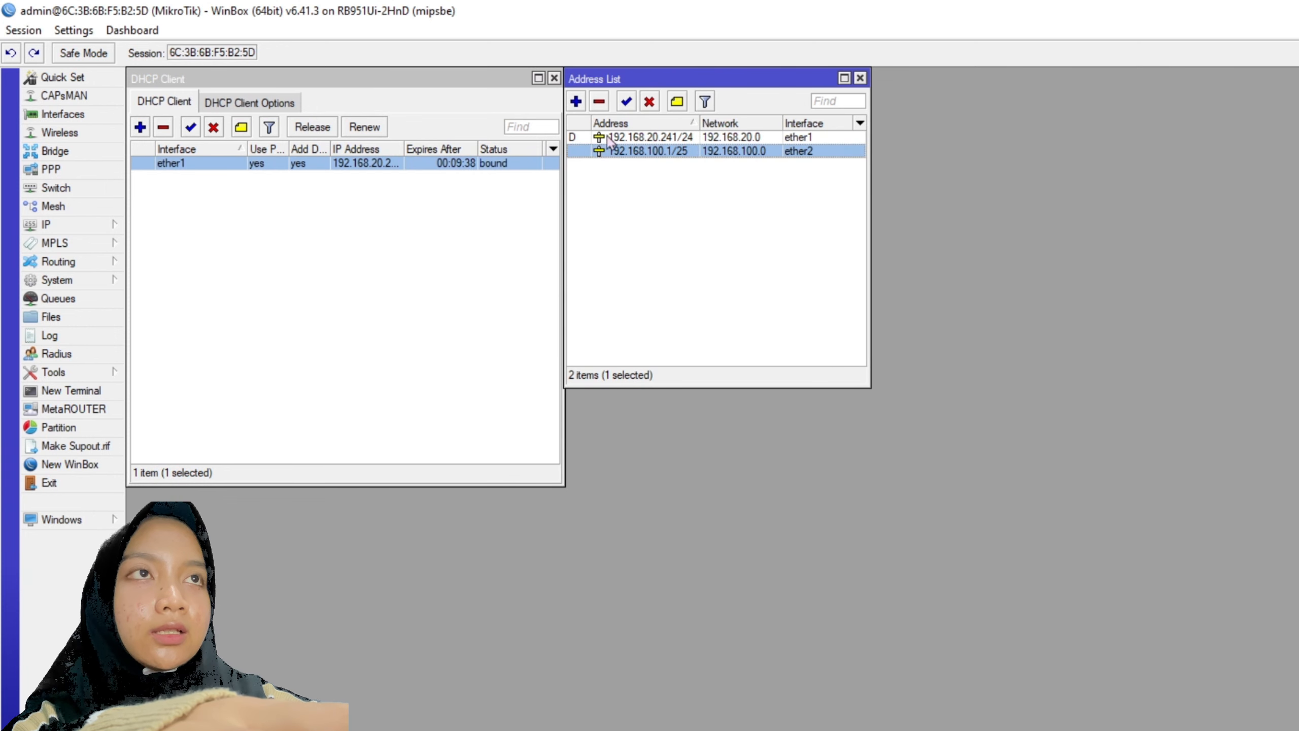
# - Add address 192.168.200.1/24 on wlan1
pyautogui.click(577, 102)
pyautogui.write('192.')
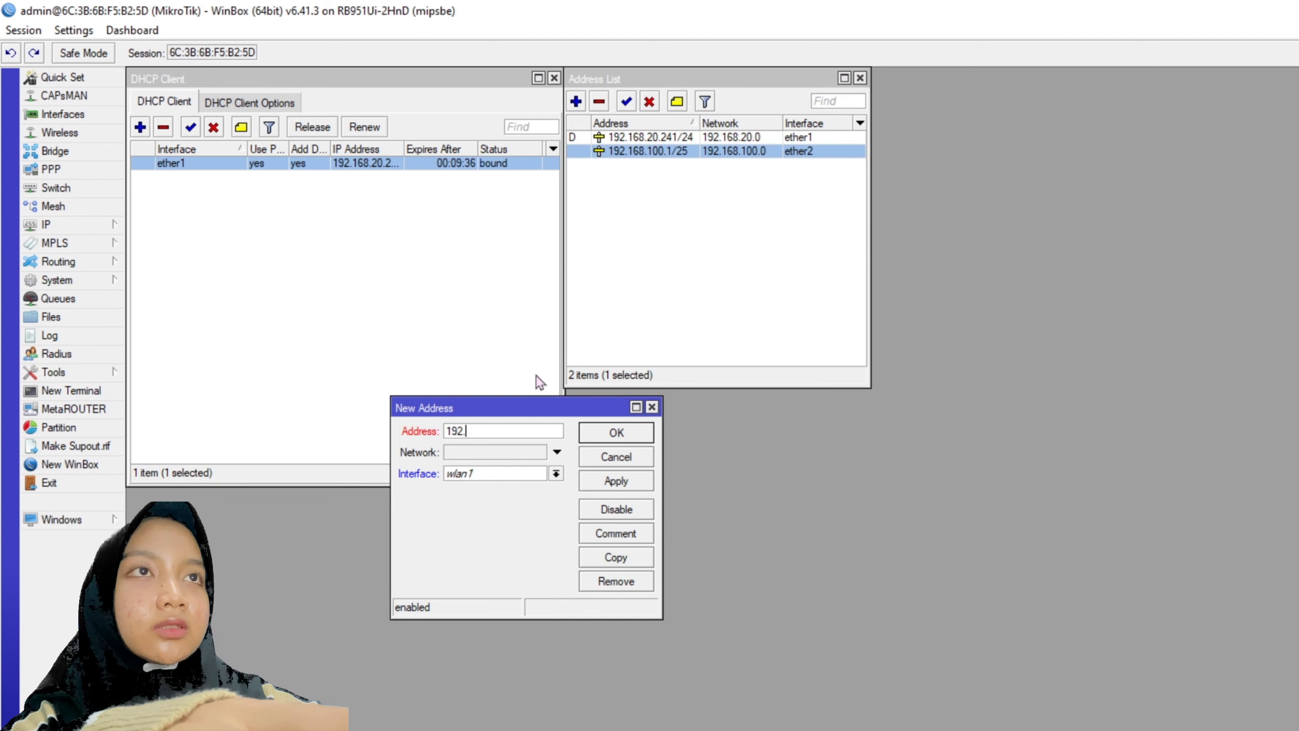
pyautogui.write('168.200.')
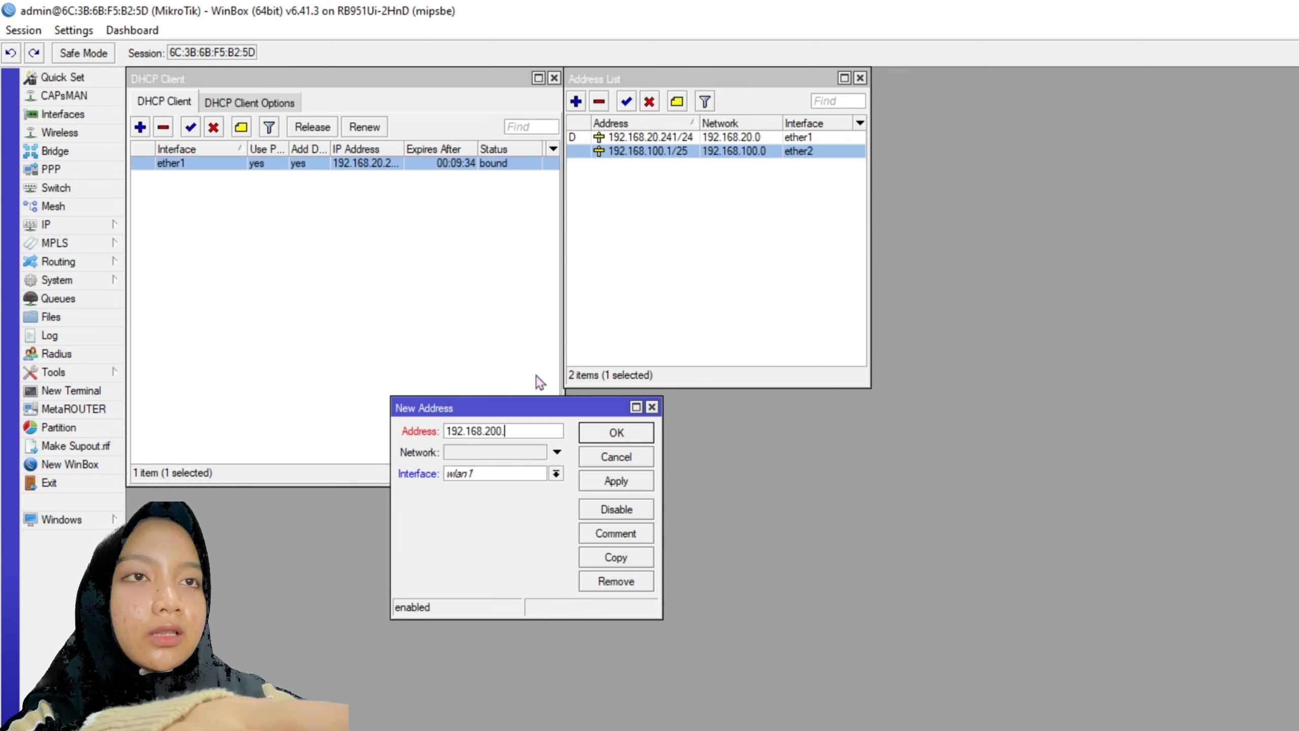
pyautogui.write('1/24')
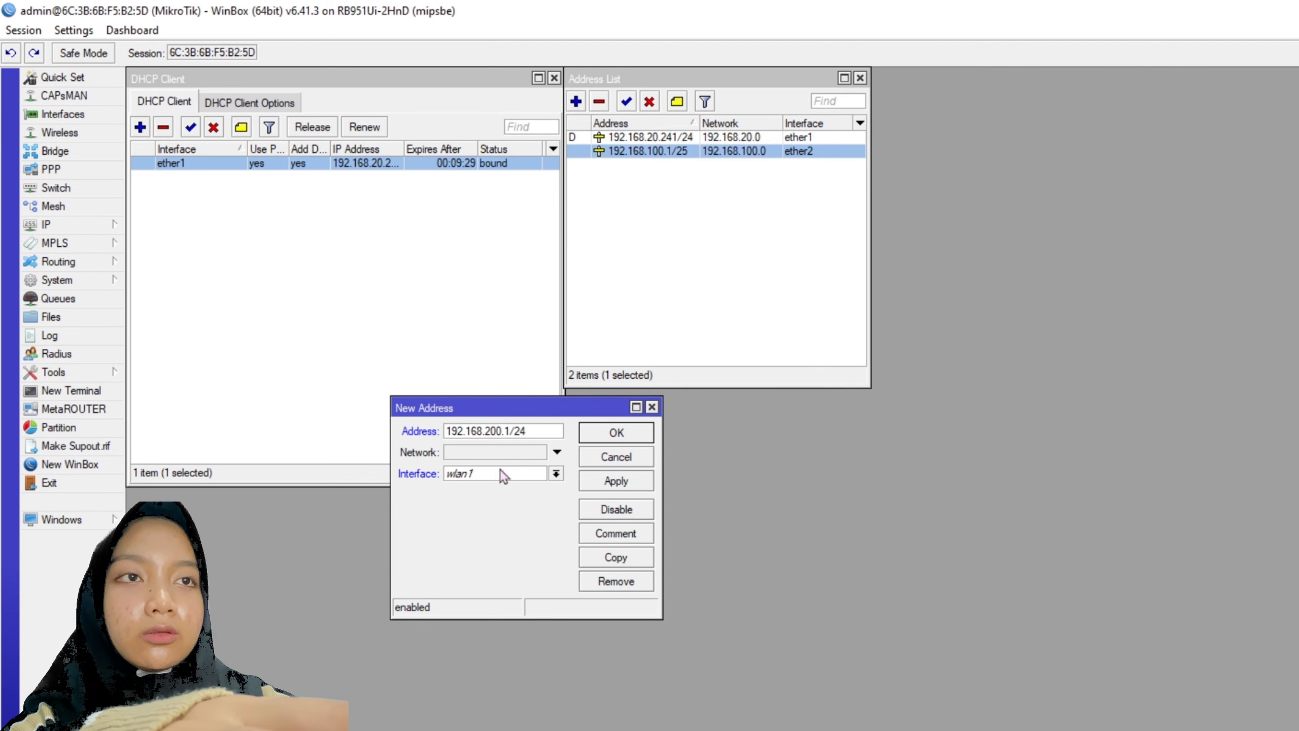
pyautogui.click(602, 482)
pyautogui.click(611, 437)
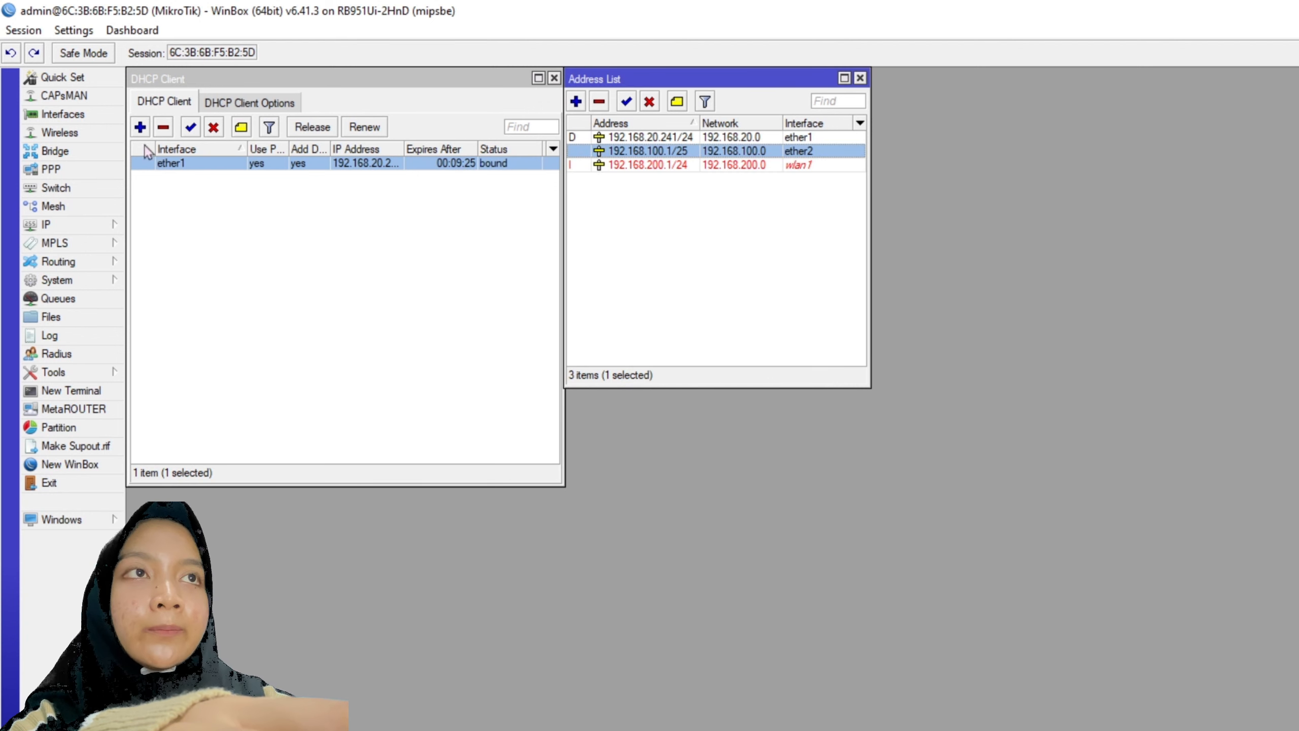
pyautogui.click(103, 225)
# - Set the DNS server to 8.8.8.8 with Allow Remote Requests enabled
pyautogui.click(173, 354)
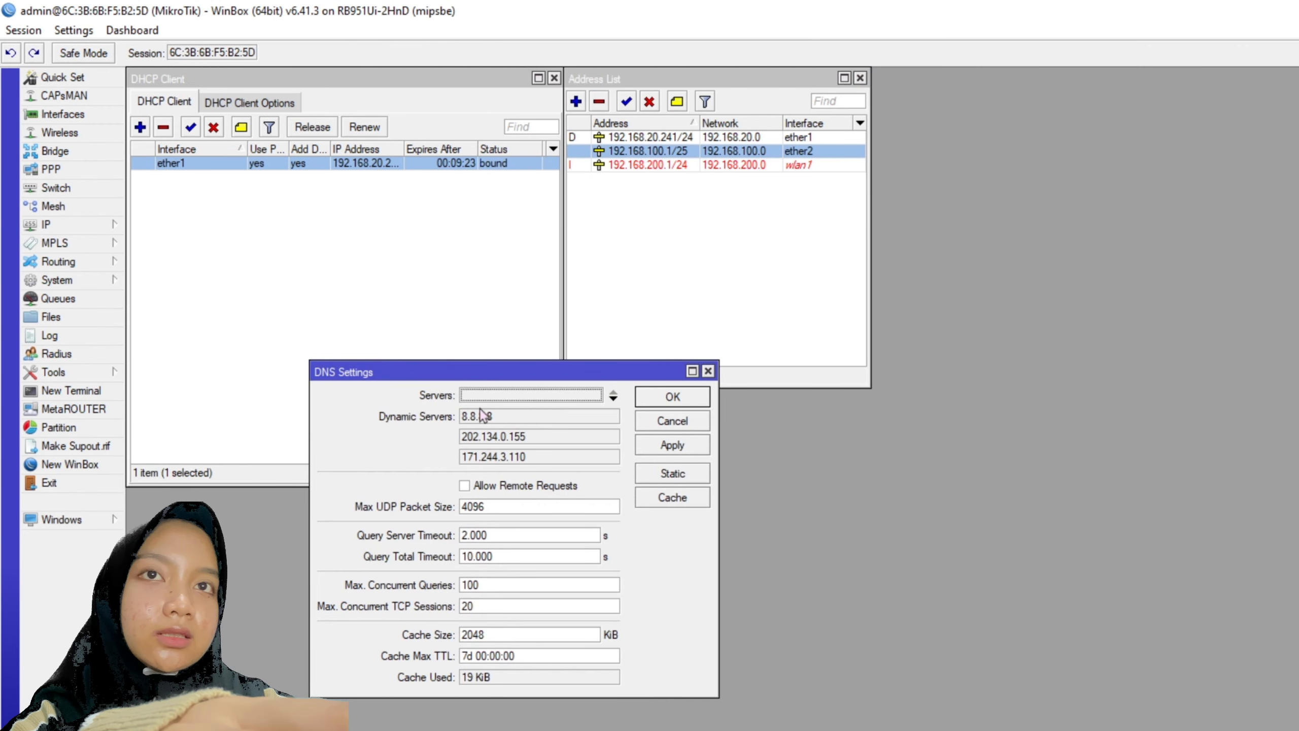
pyautogui.click(512, 395)
pyautogui.write('8.8.8.')
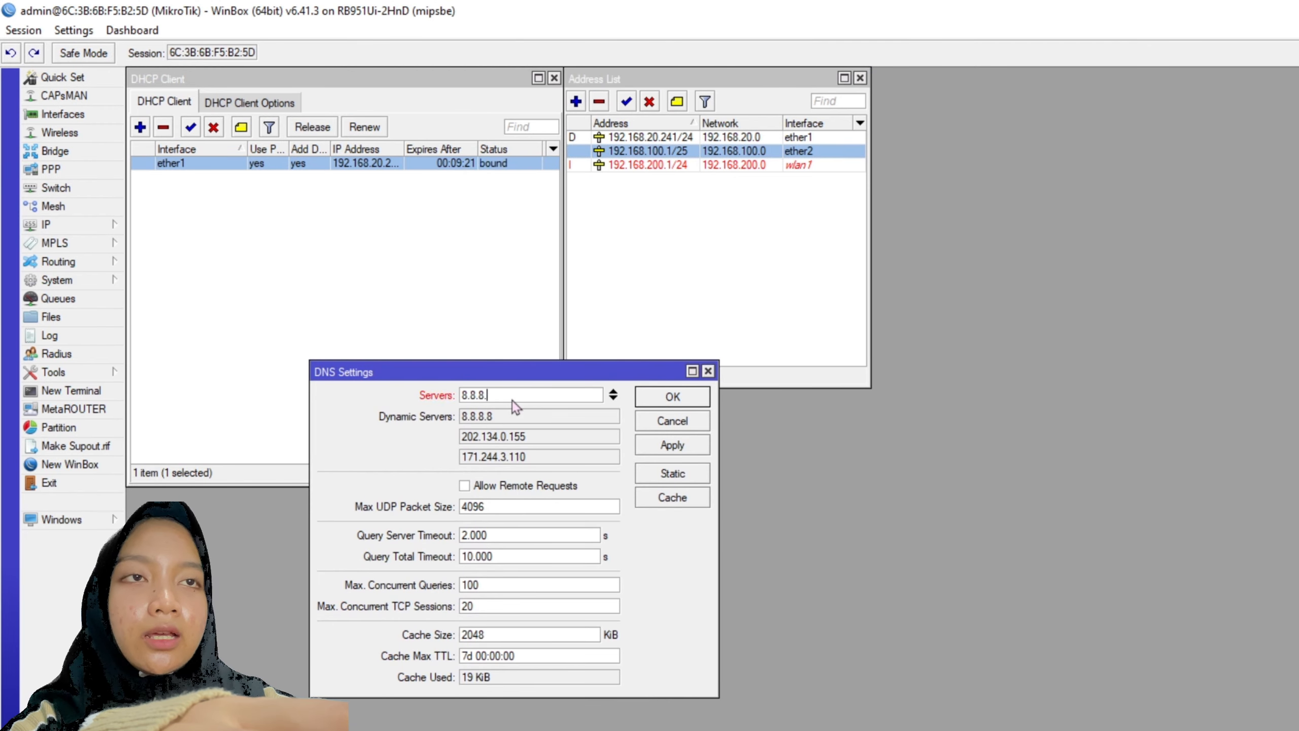
pyautogui.write('8')
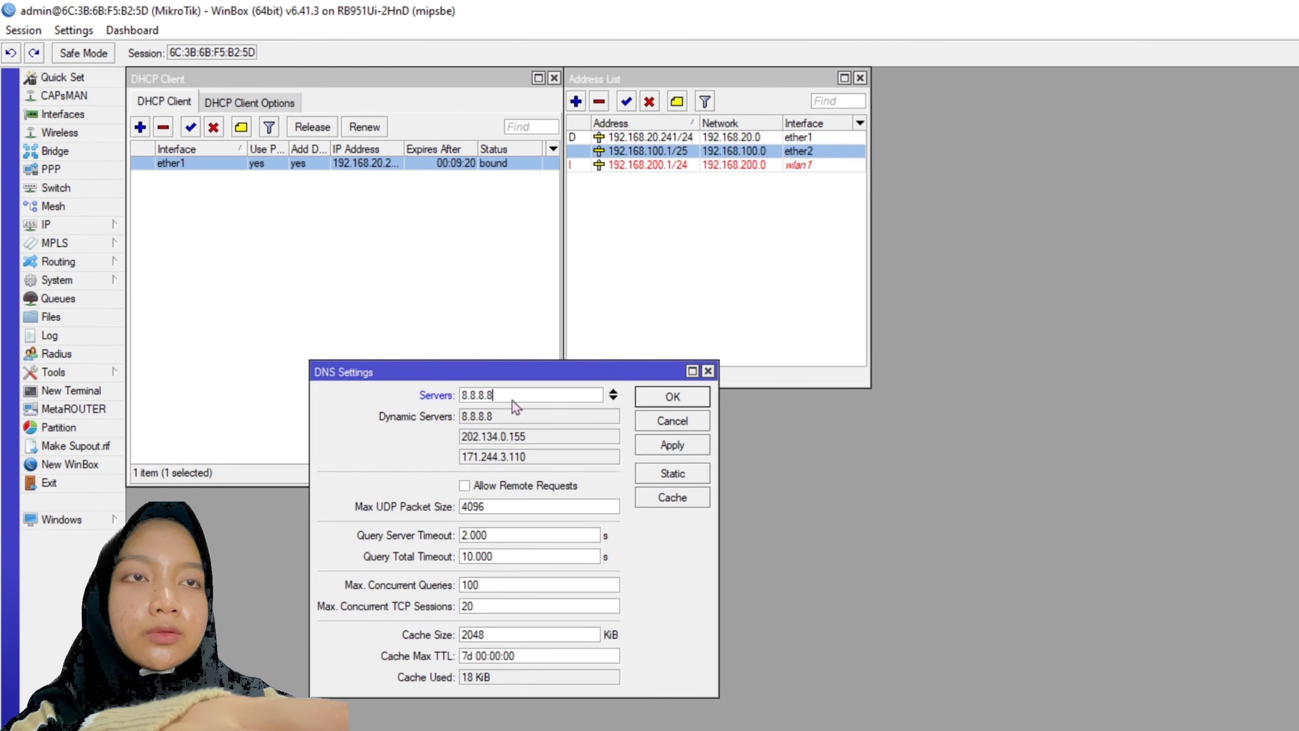
pyautogui.click(542, 487)
pyautogui.click(661, 446)
pyautogui.click(674, 399)
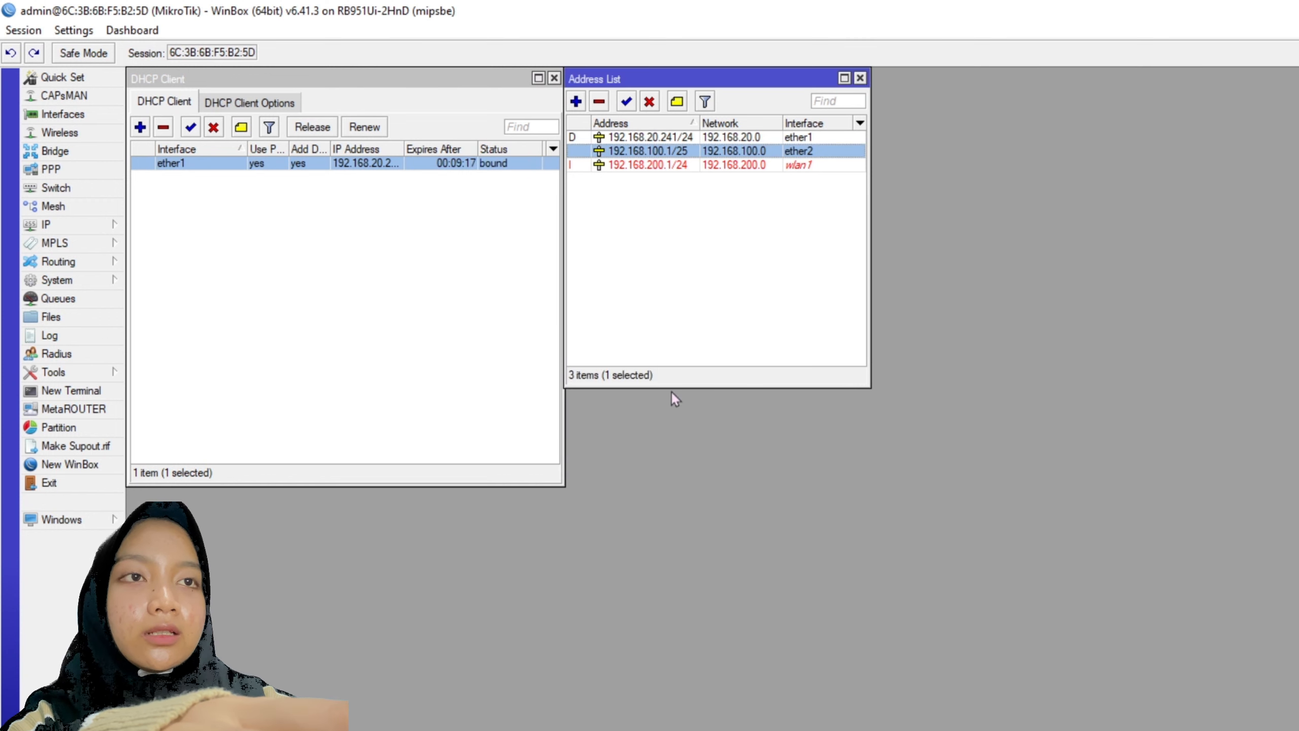
# - Add a default route 0.0.0.0/0 with gateway ether1
pyautogui.click(67, 226)
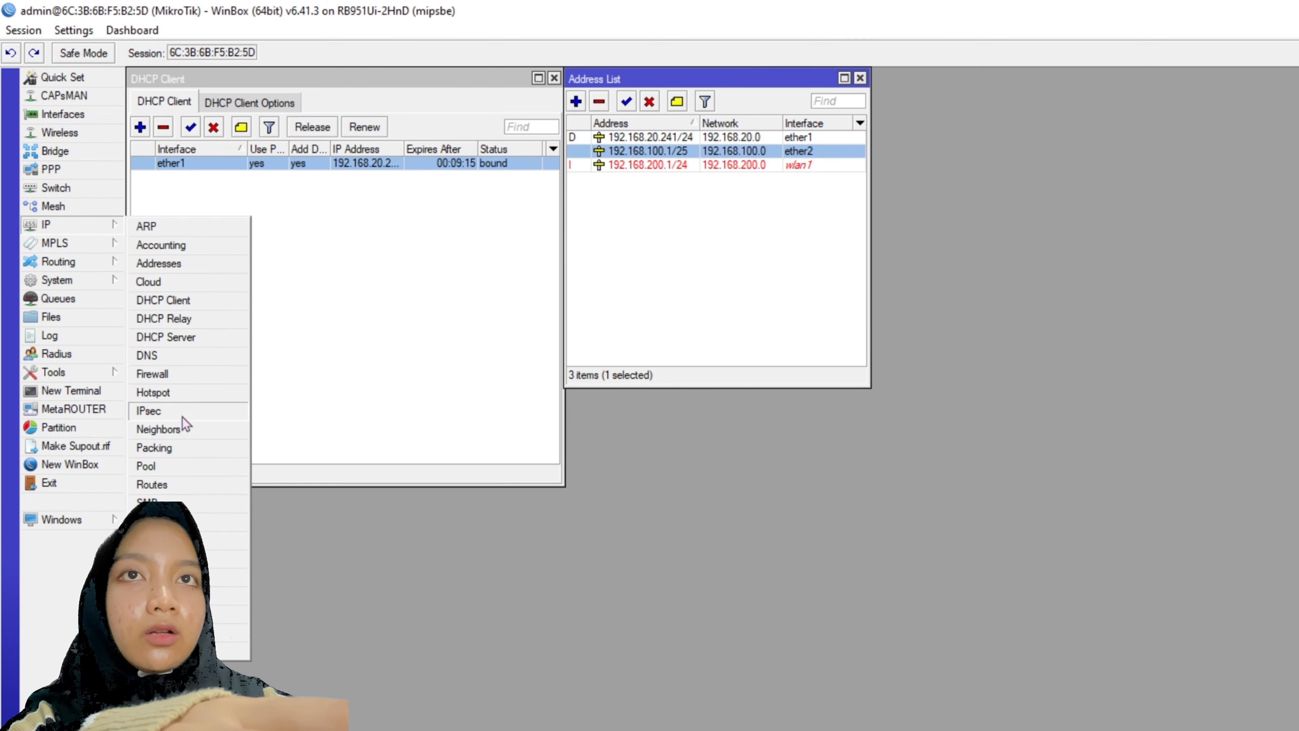
pyautogui.click(152, 485)
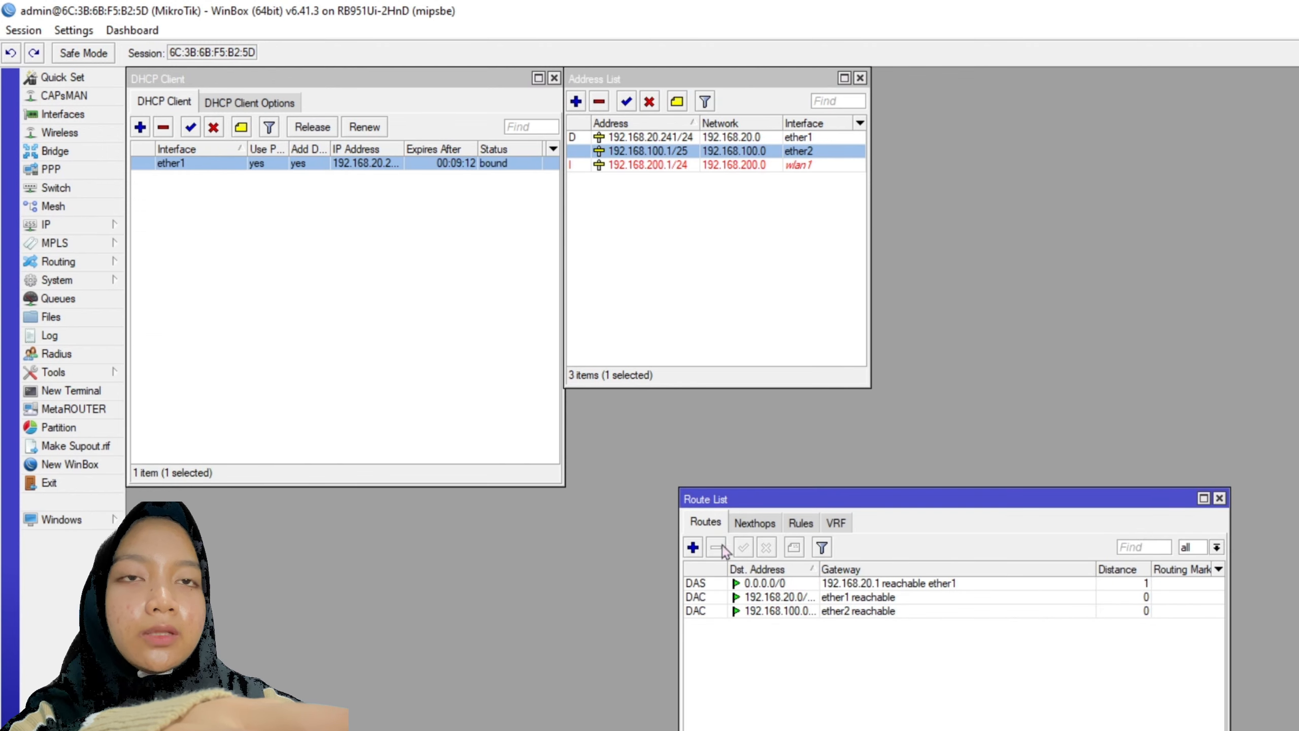
pyautogui.click(694, 547)
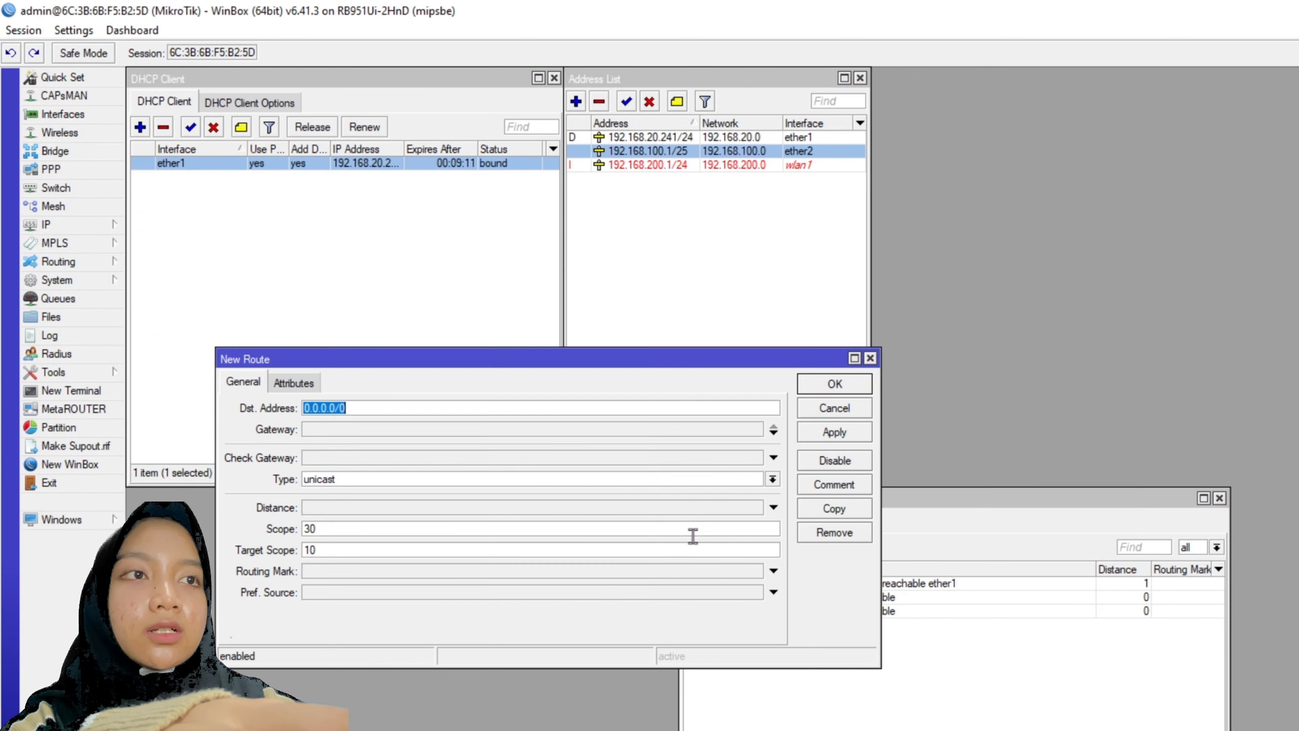
pyautogui.click(562, 433)
pyautogui.click(479, 430)
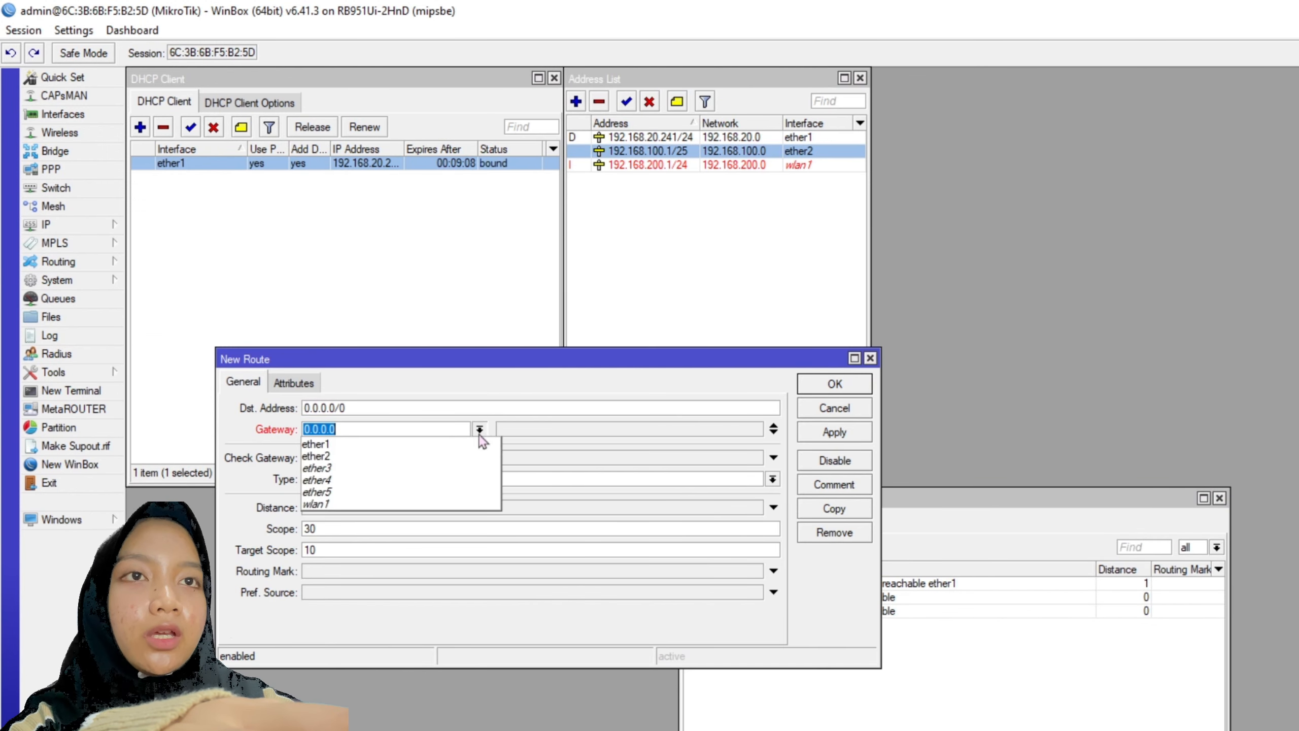
pyautogui.click(412, 443)
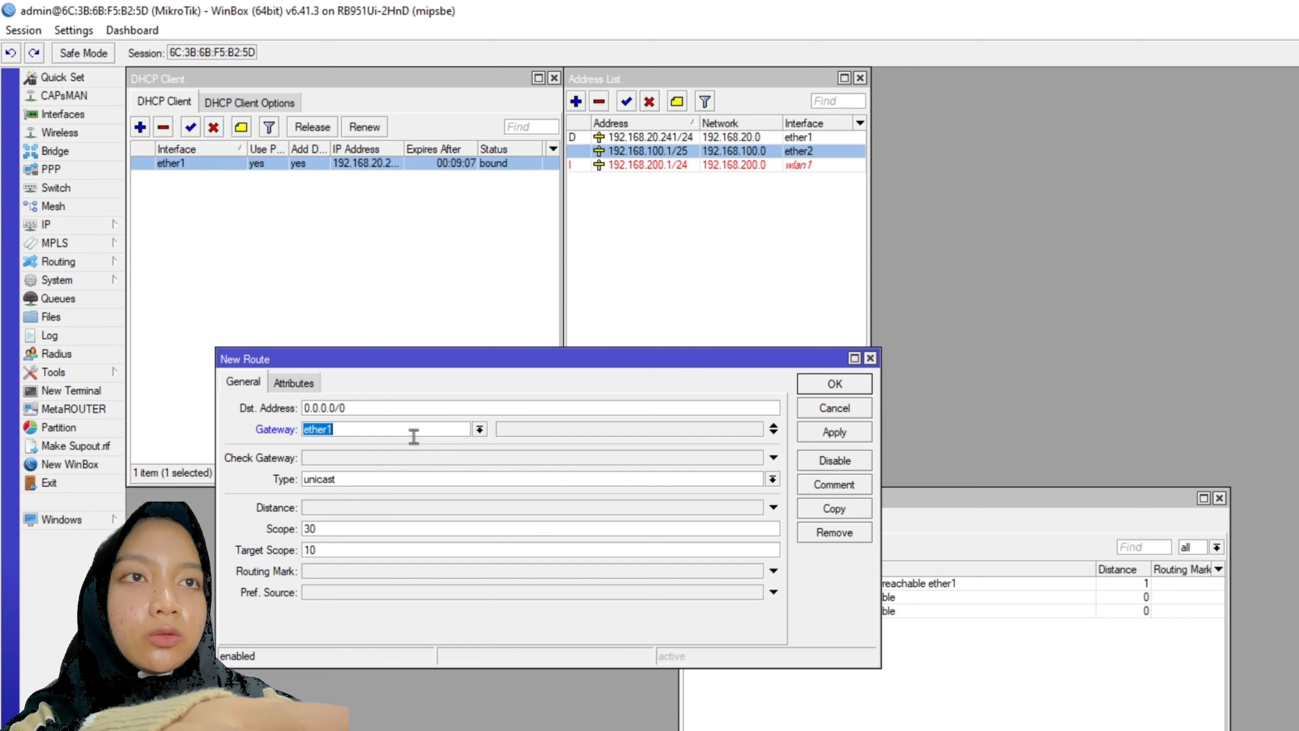
pyautogui.click(832, 432)
pyautogui.click(835, 385)
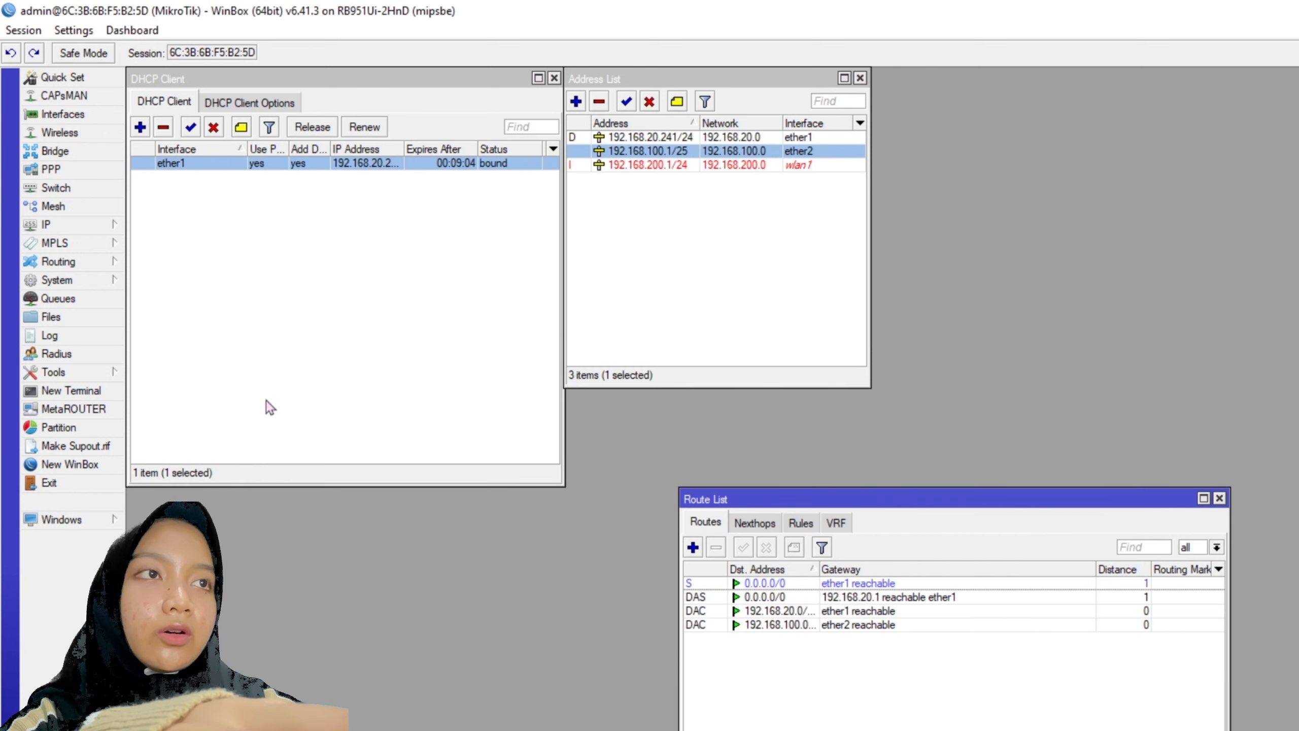
pyautogui.click(1220, 498)
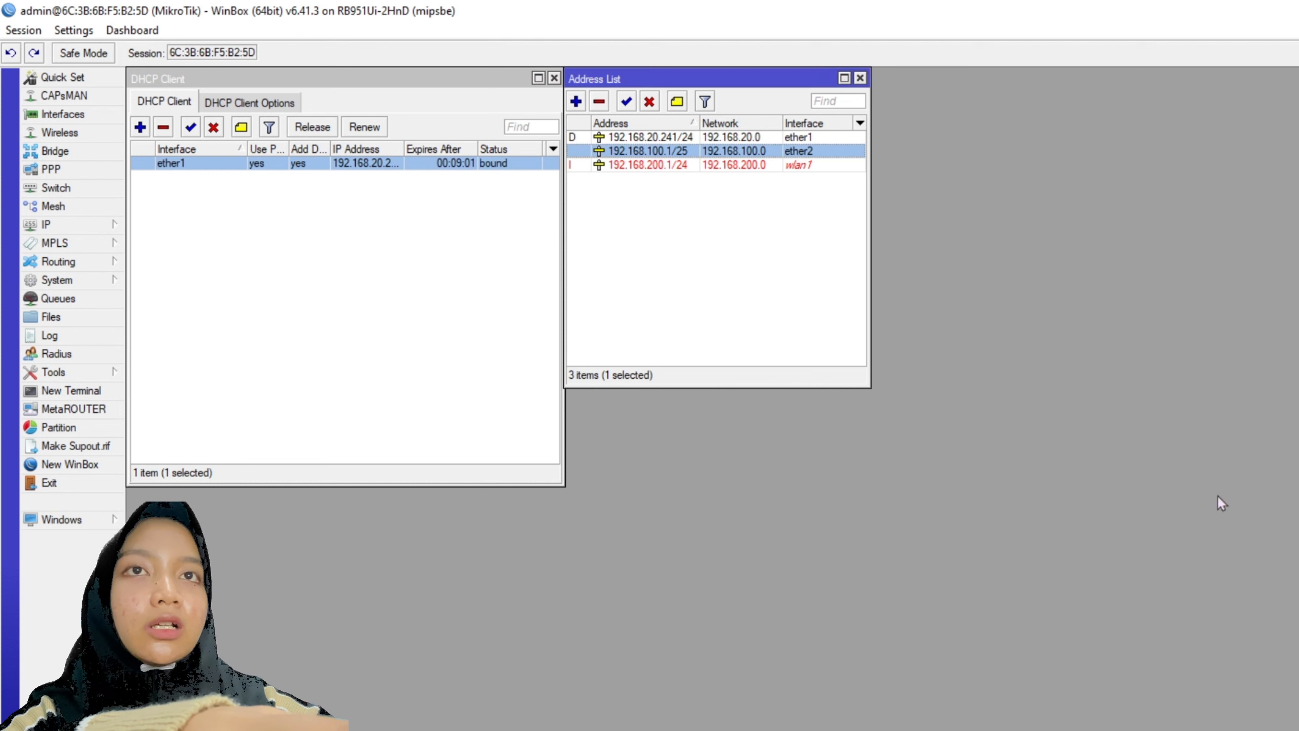
pyautogui.click(56, 225)
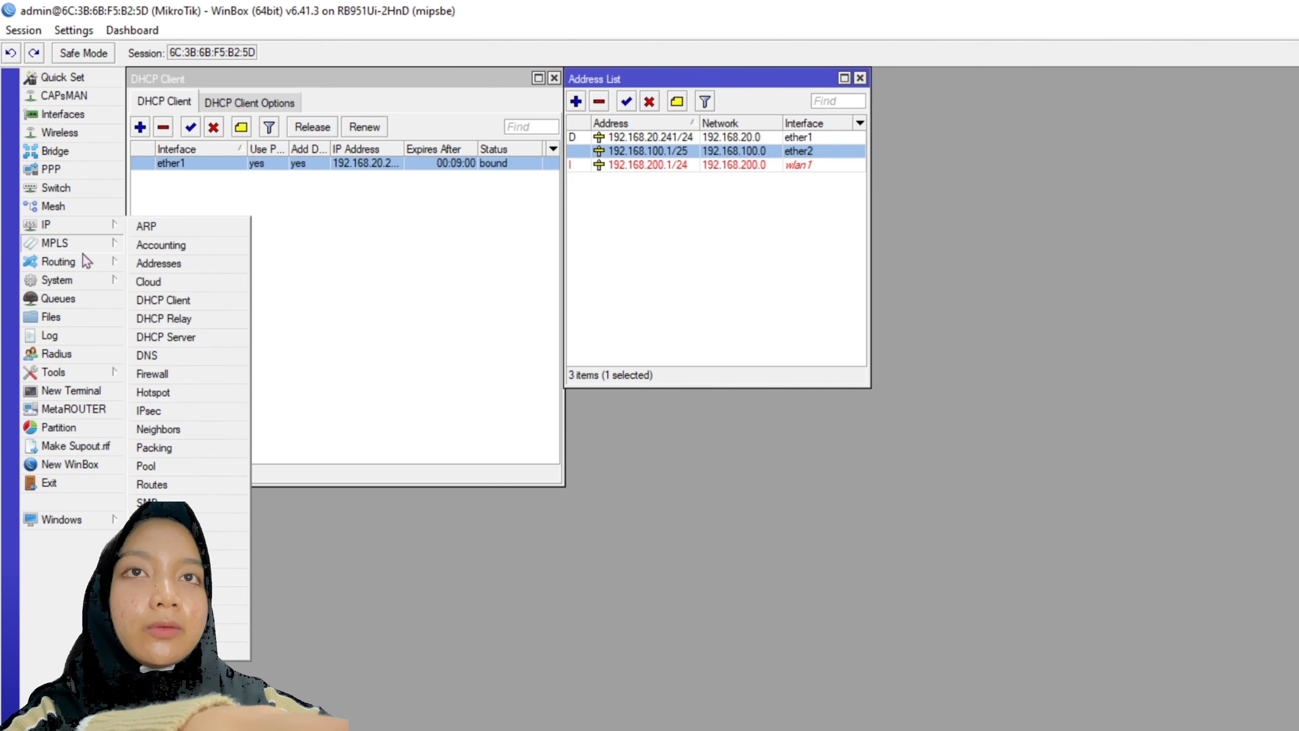
# - Add a srcnat NAT rule with Out. Interface ether1 and action masquerade
pyautogui.click(180, 376)
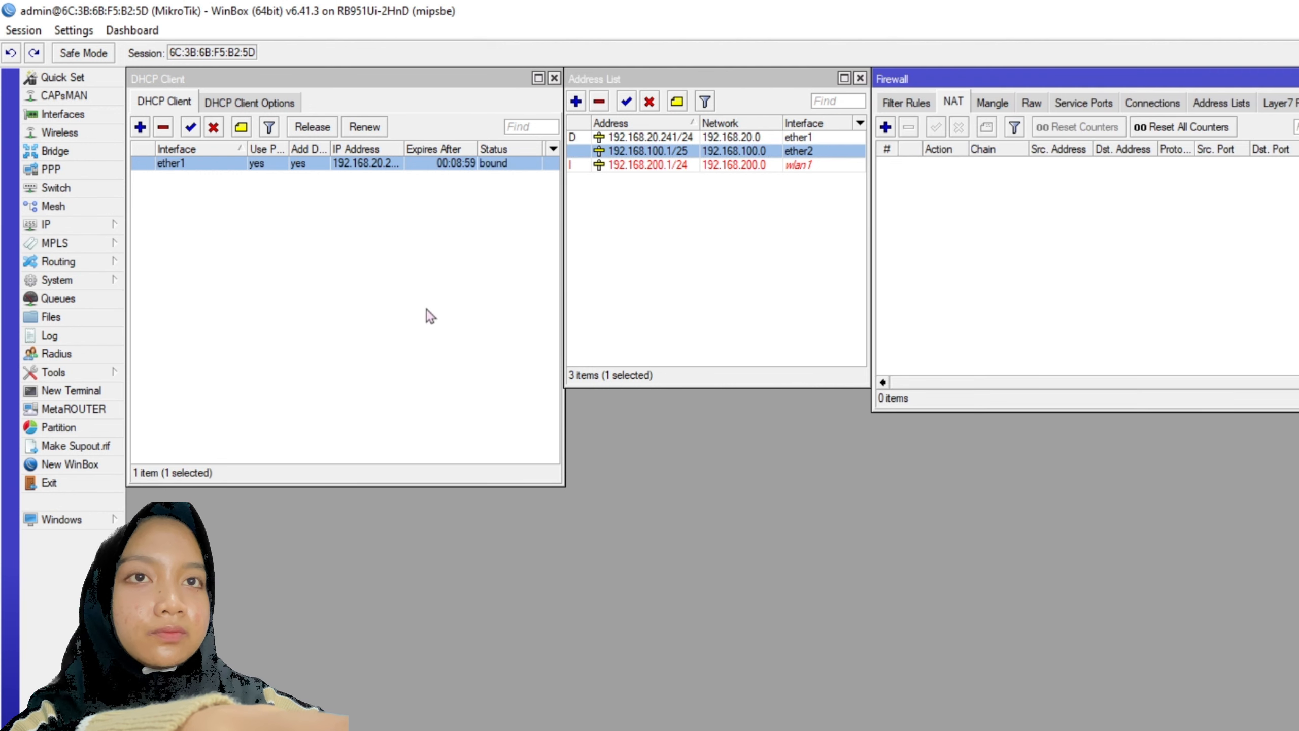
pyautogui.click(885, 128)
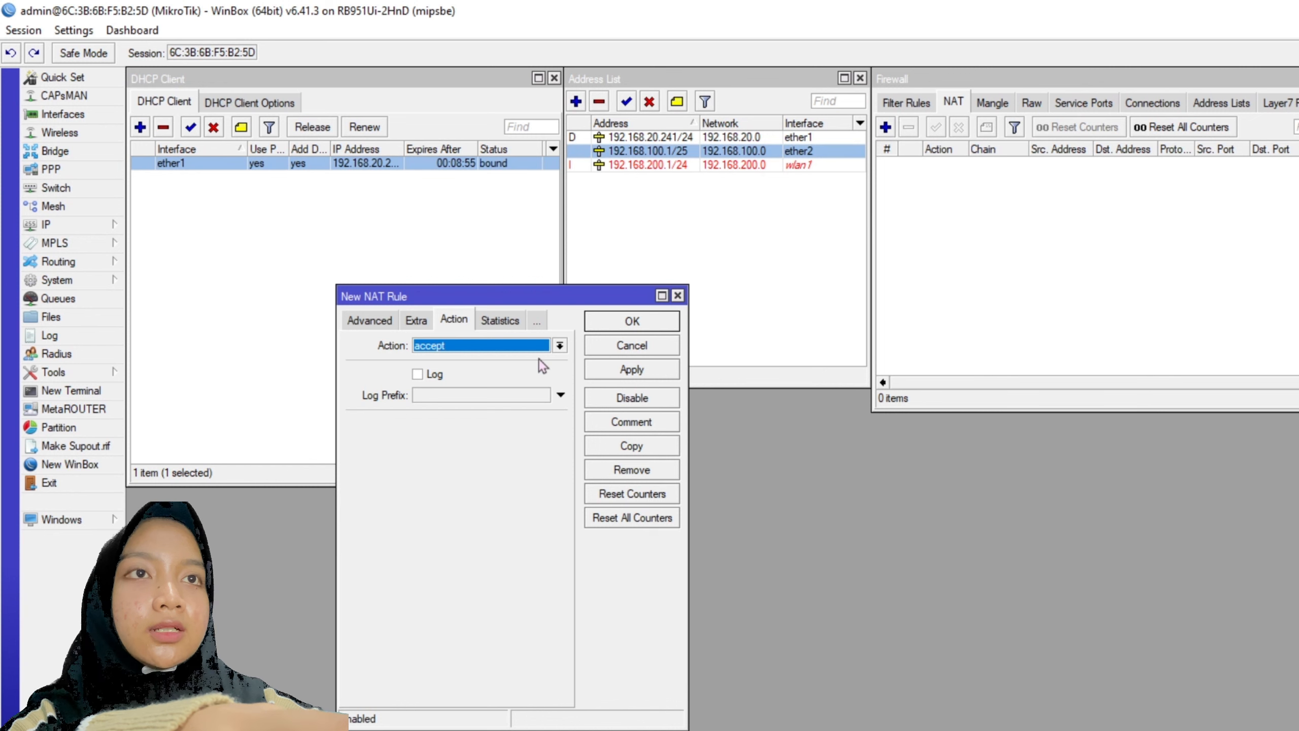
pyautogui.click(542, 346)
pyautogui.click(440, 430)
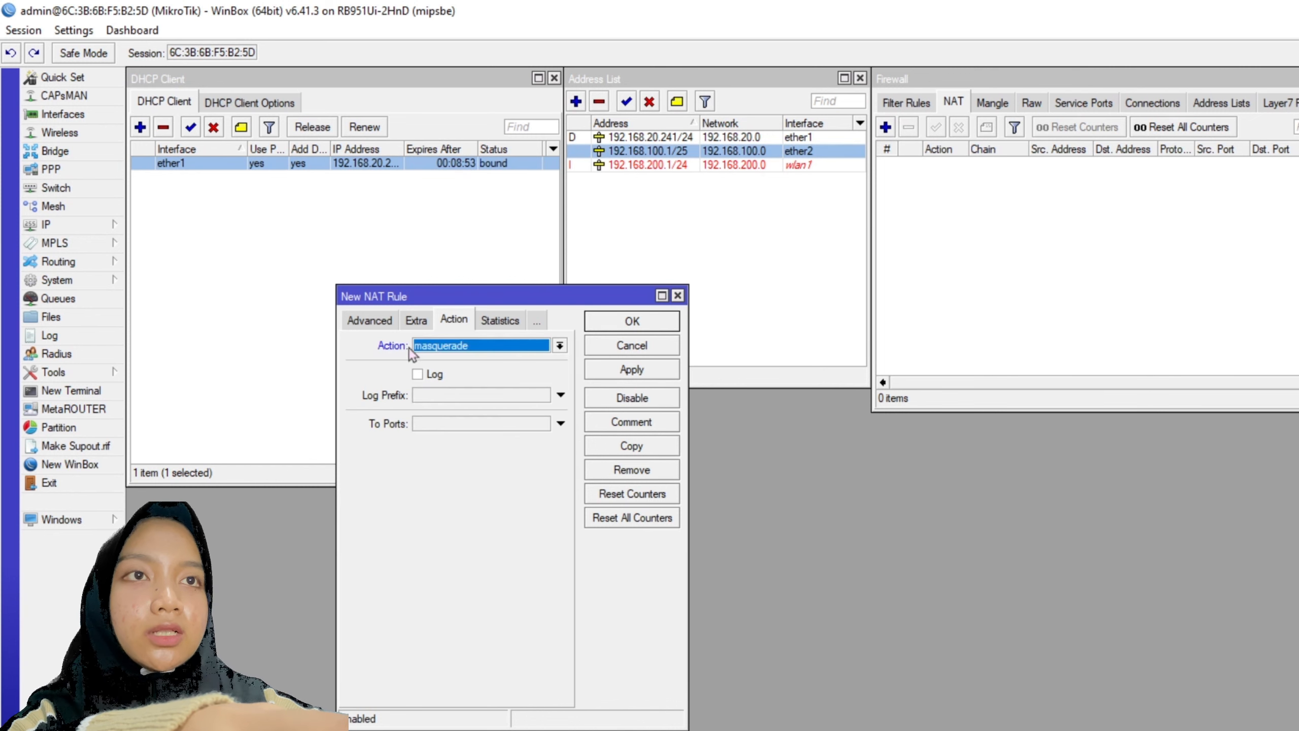
pyautogui.click(377, 322)
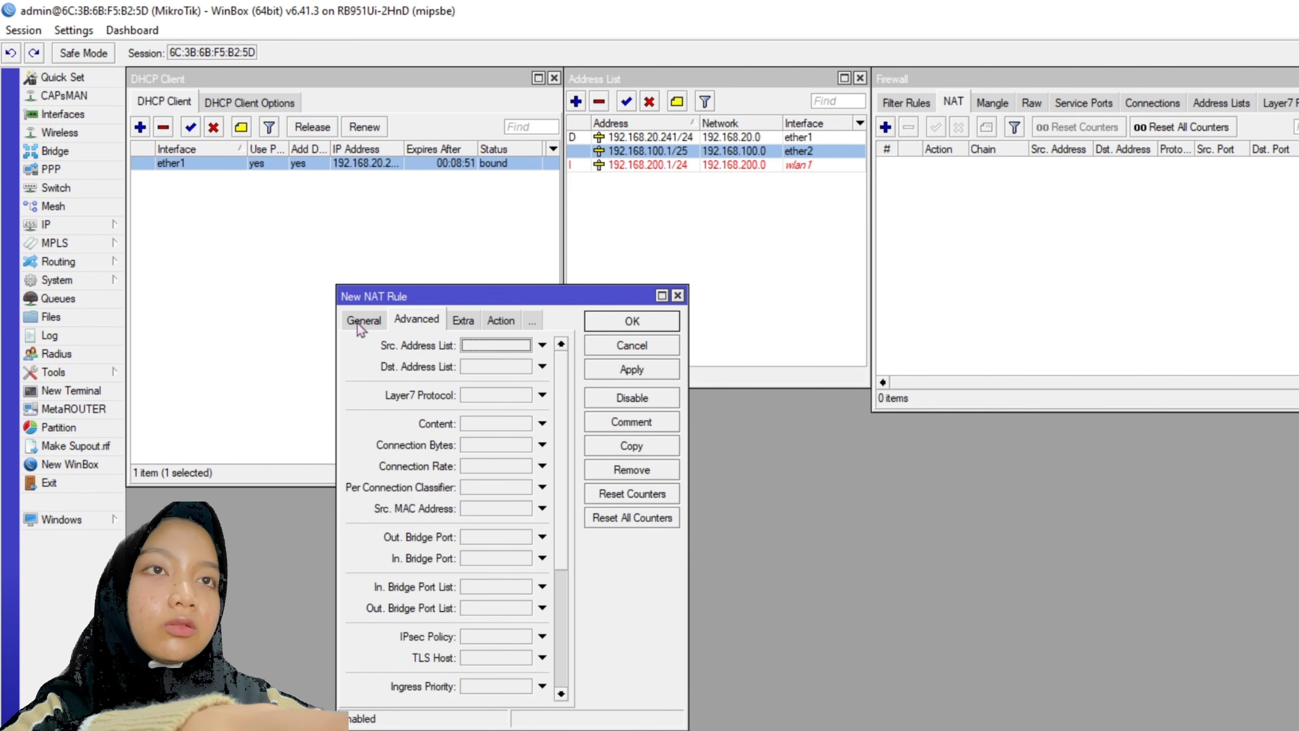
pyautogui.click(360, 322)
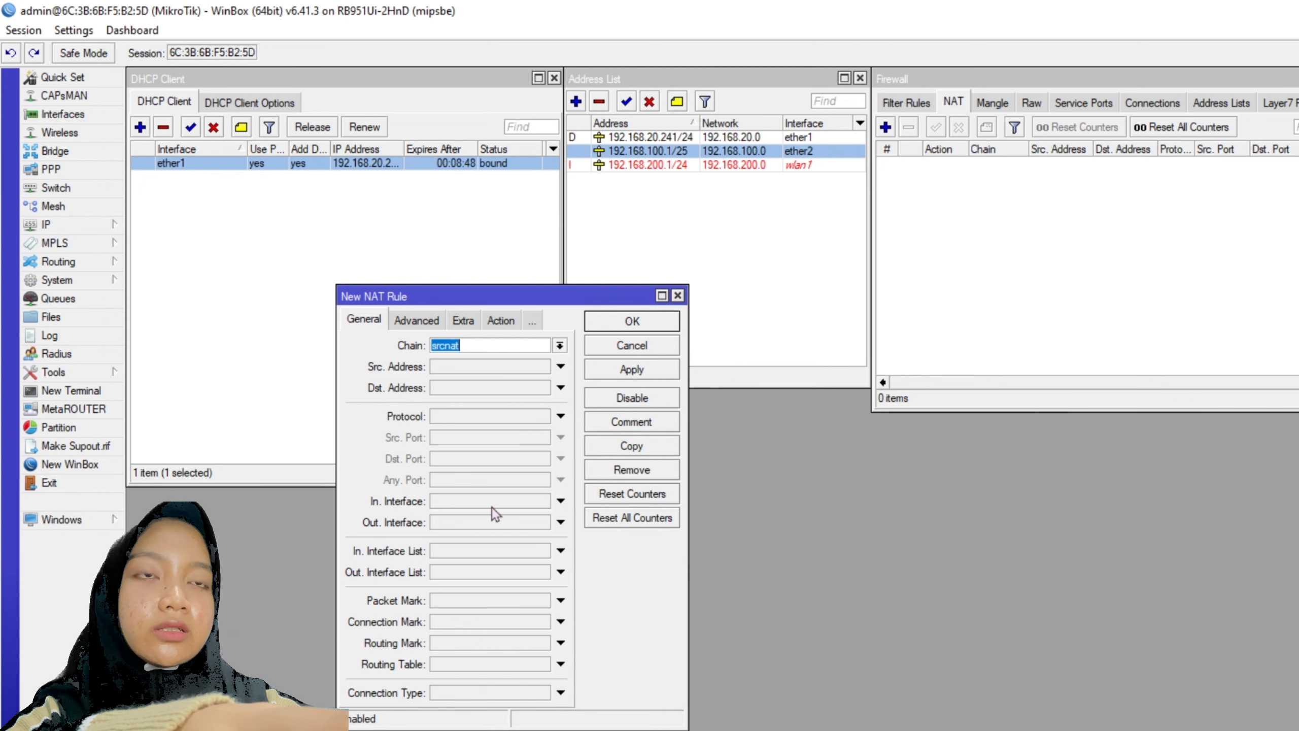
pyautogui.click(497, 522)
pyautogui.click(543, 522)
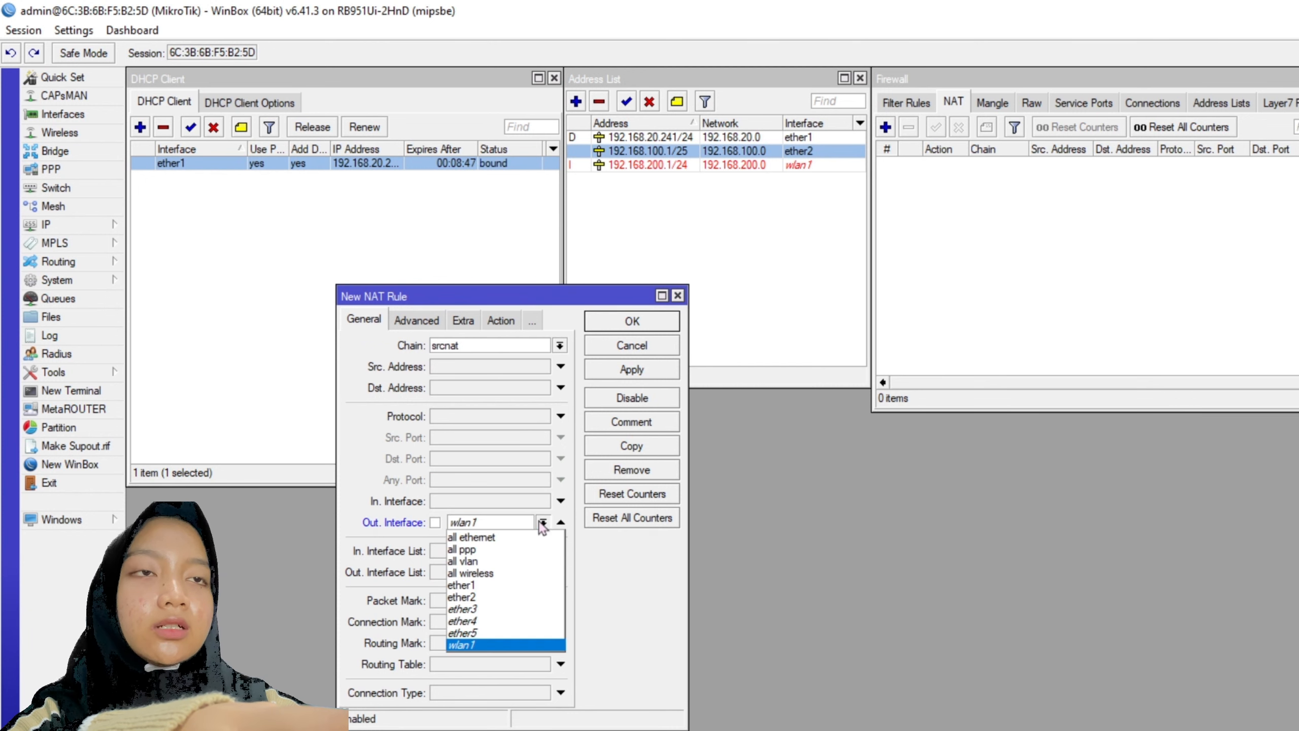
pyautogui.click(466, 587)
pyautogui.click(628, 369)
pyautogui.click(646, 322)
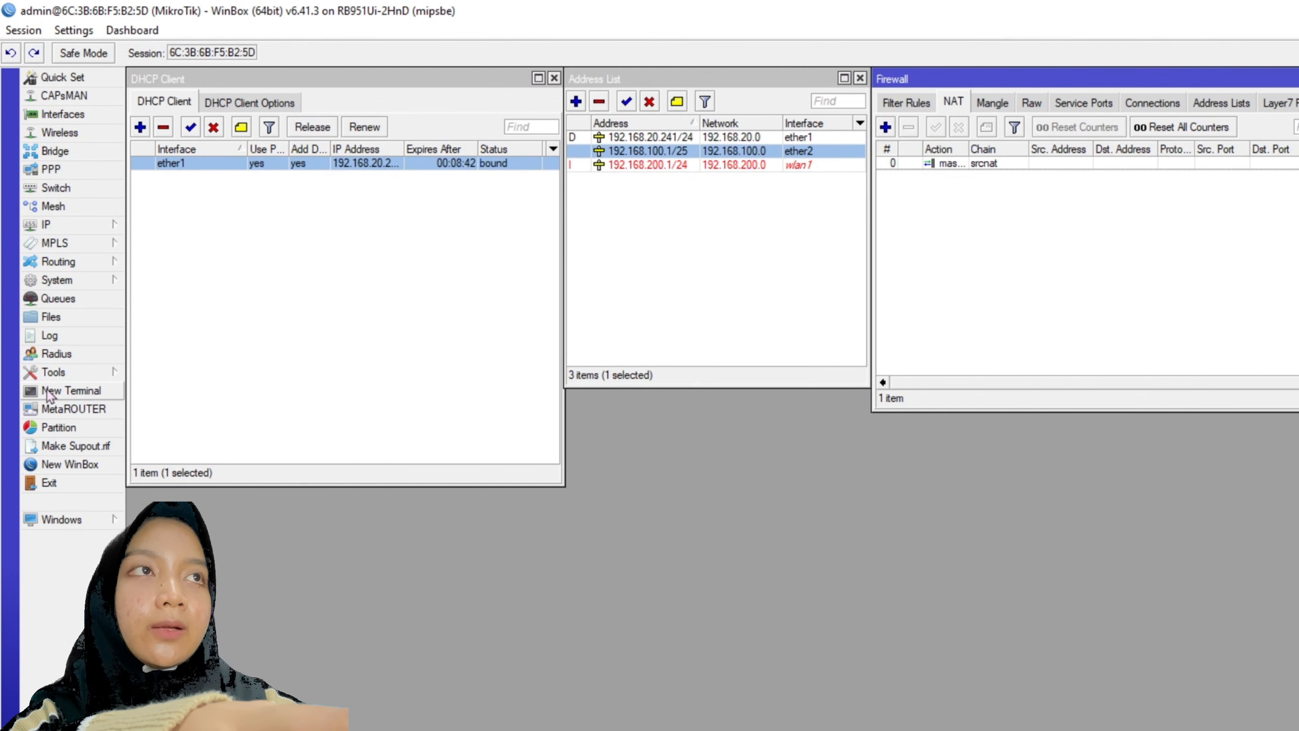
# - Ping 8.8.8.8 from the router's New Terminal to confirm internet access
pyautogui.click(71, 389)
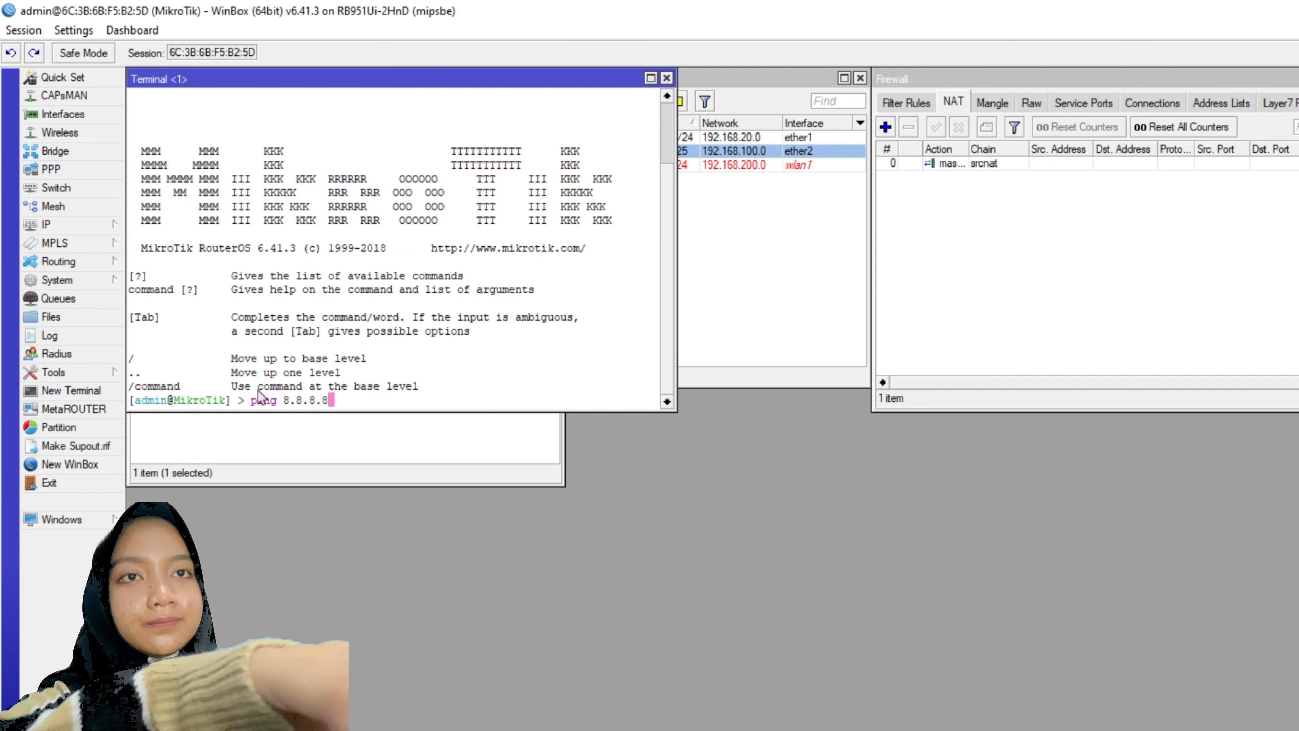
pyautogui.write('ping 8.8.8.8')
pyautogui.press('Return')
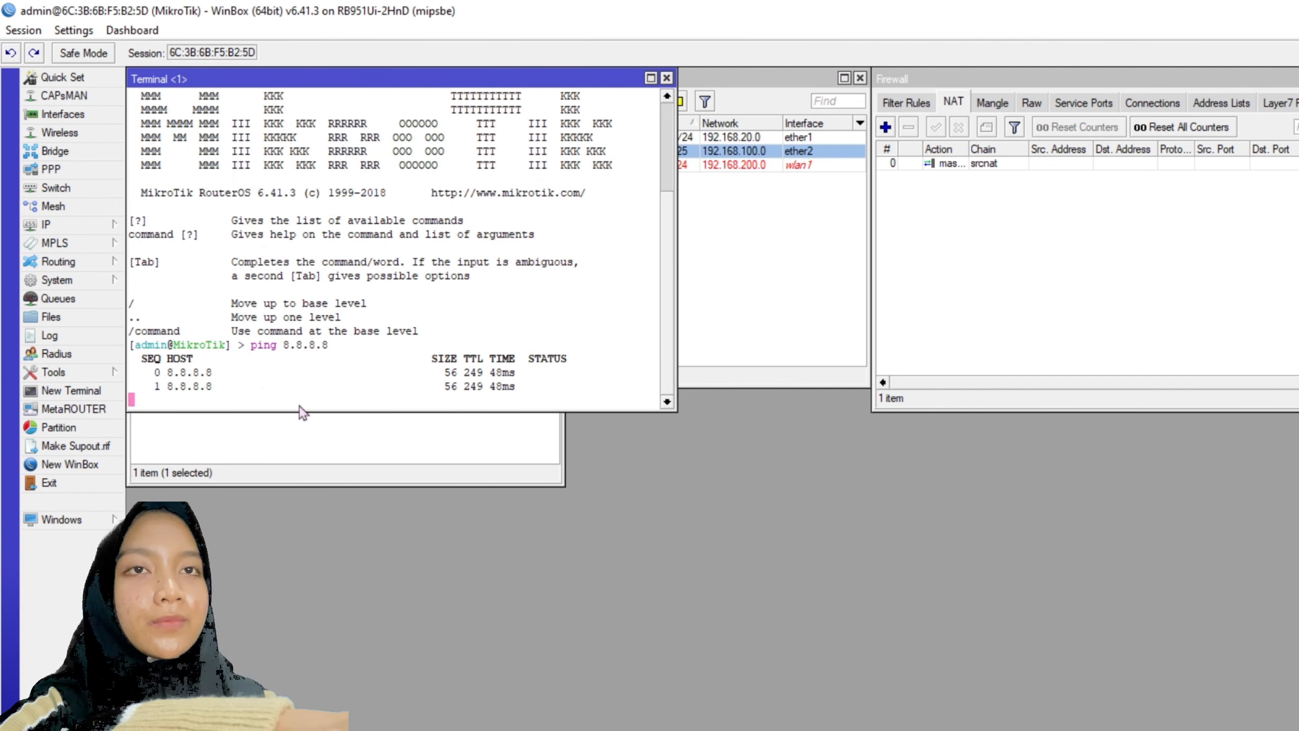
pyautogui.hotkey('ctrl', 'c')
pyautogui.click(666, 78)
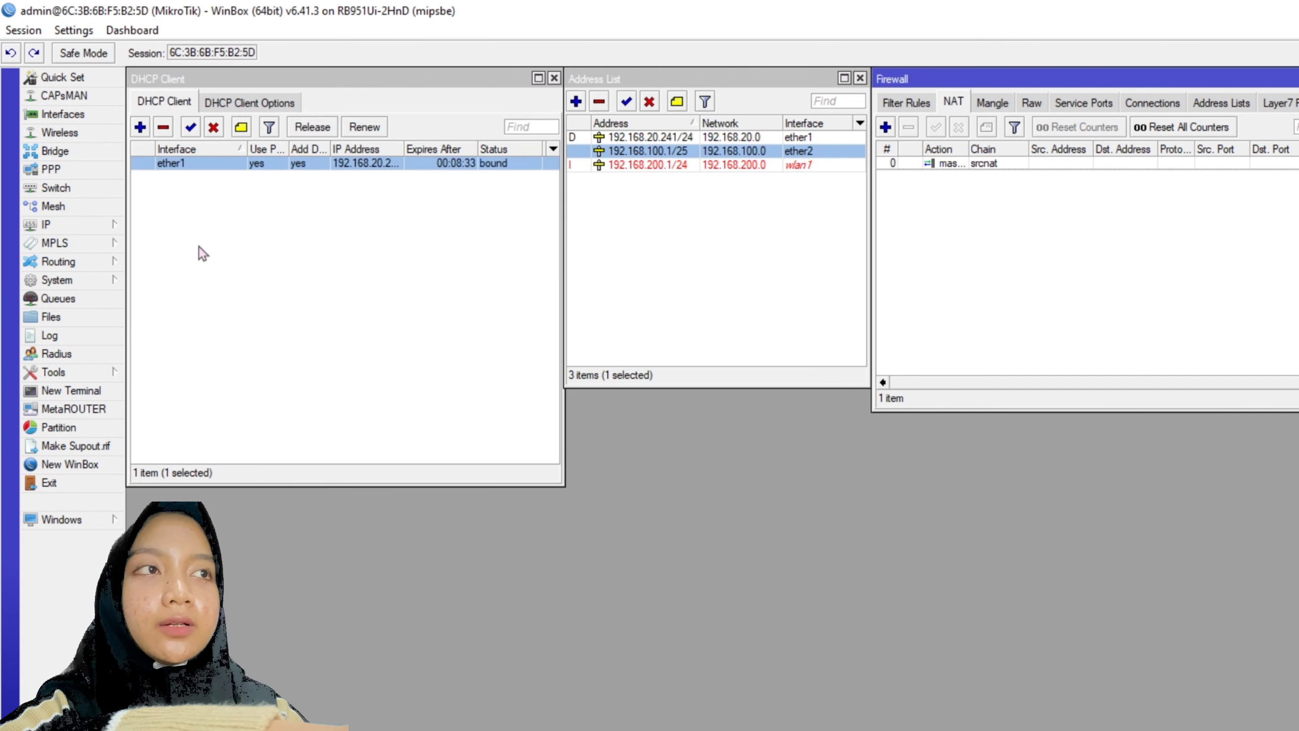
# - Create a DHCP server on ether2 with an edited address range and 10-minute leases
pyautogui.click(51, 224)
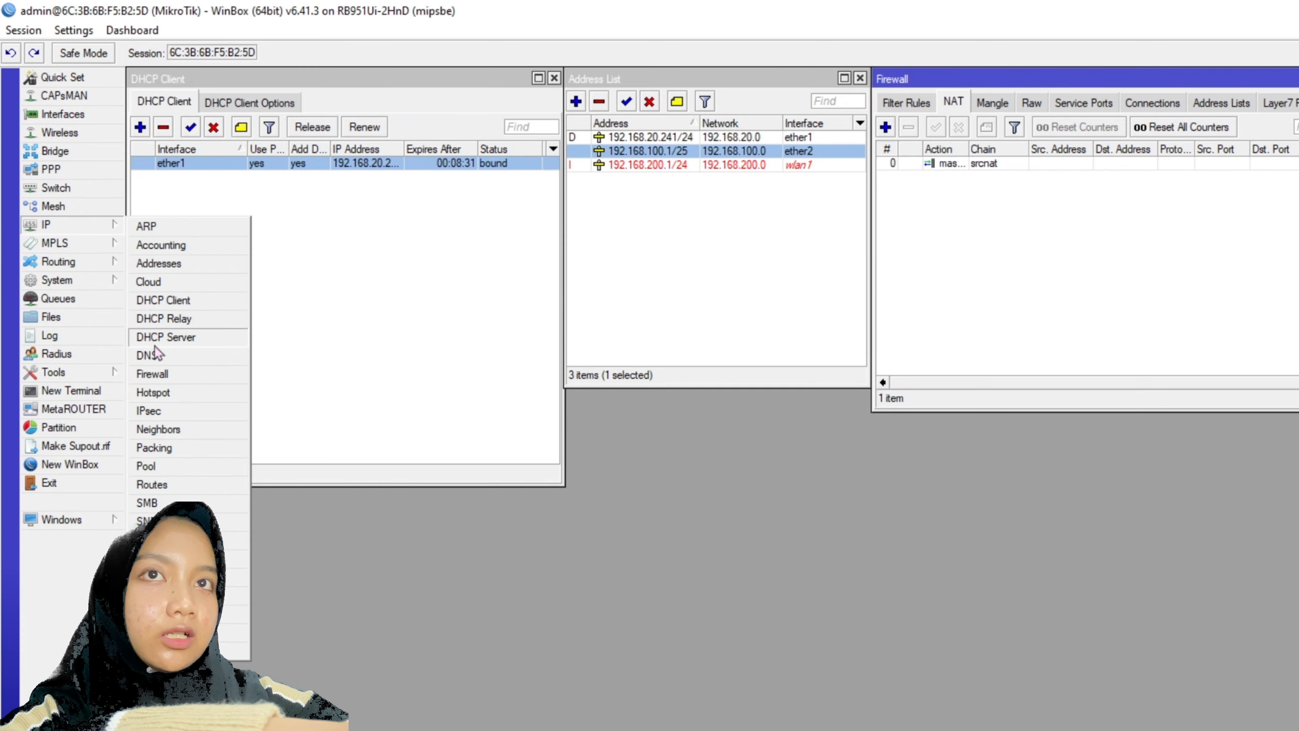
pyautogui.click(158, 337)
pyautogui.click(353, 550)
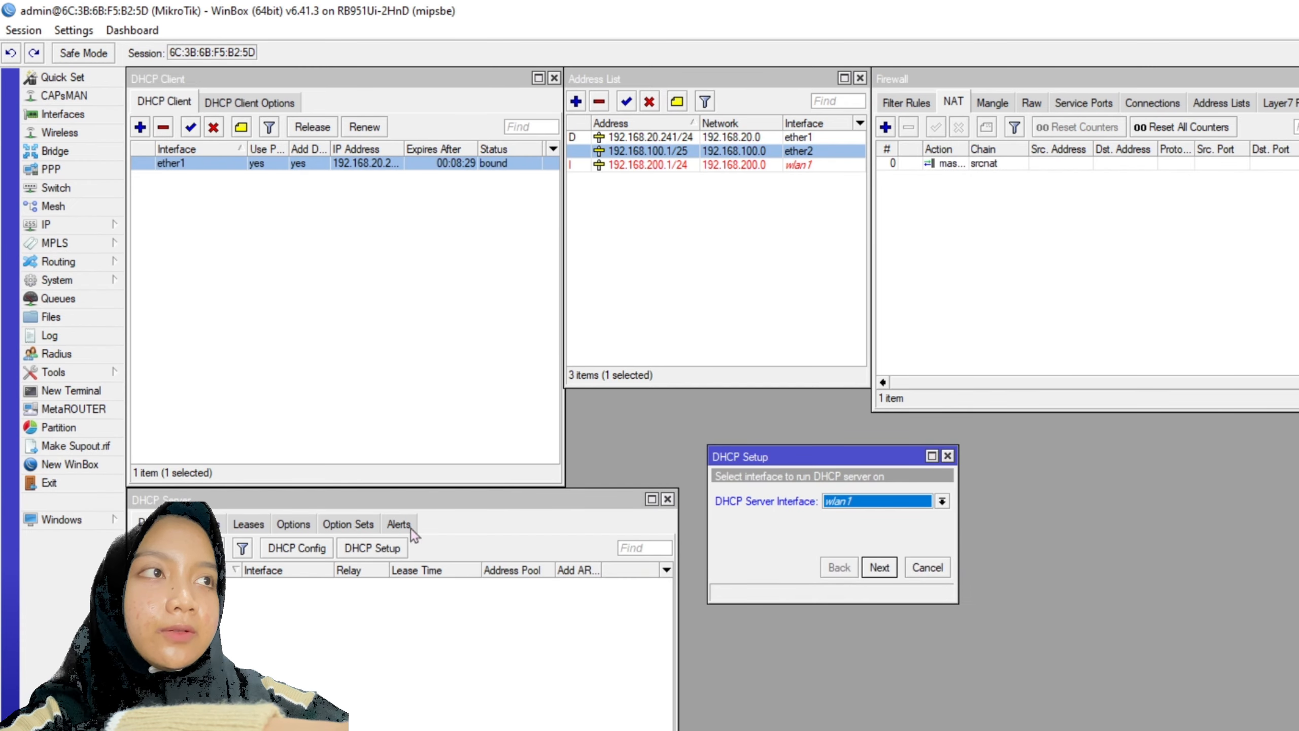
pyautogui.click(885, 506)
pyautogui.click(844, 532)
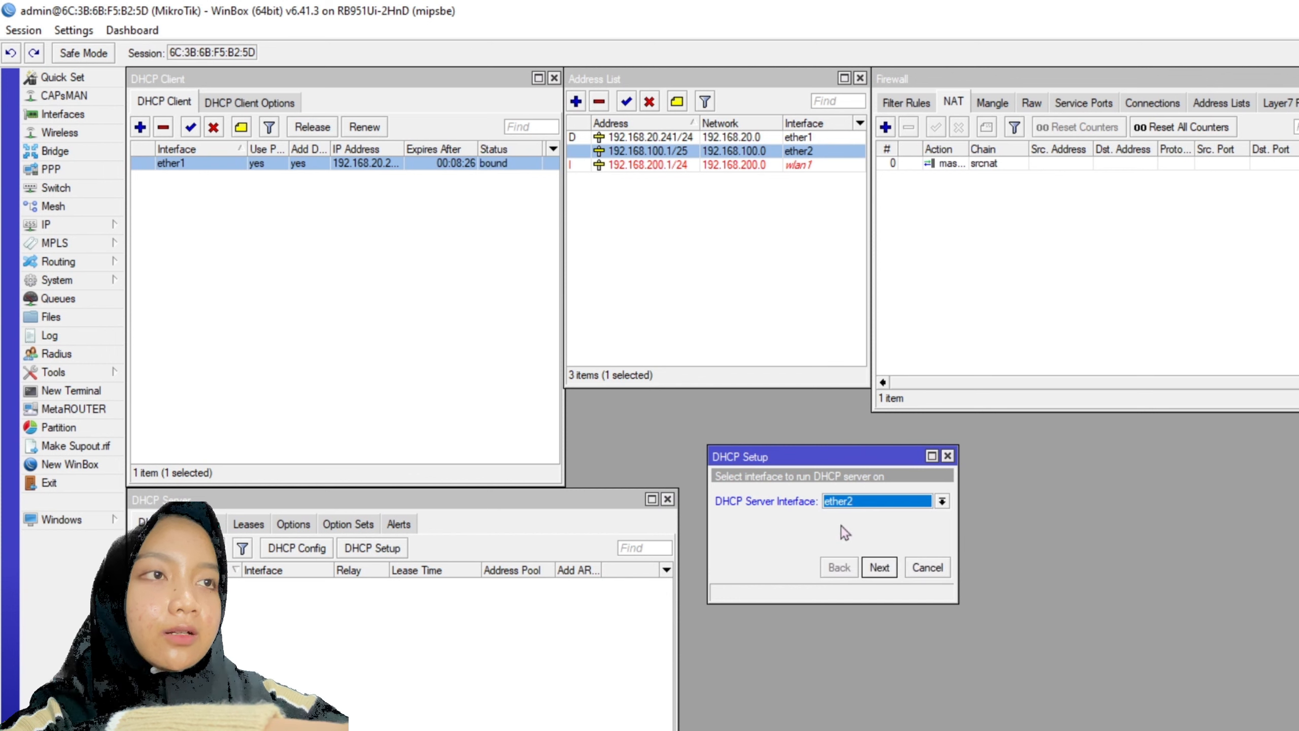
pyautogui.click(879, 567)
pyautogui.click(880, 567)
pyautogui.click(880, 567)
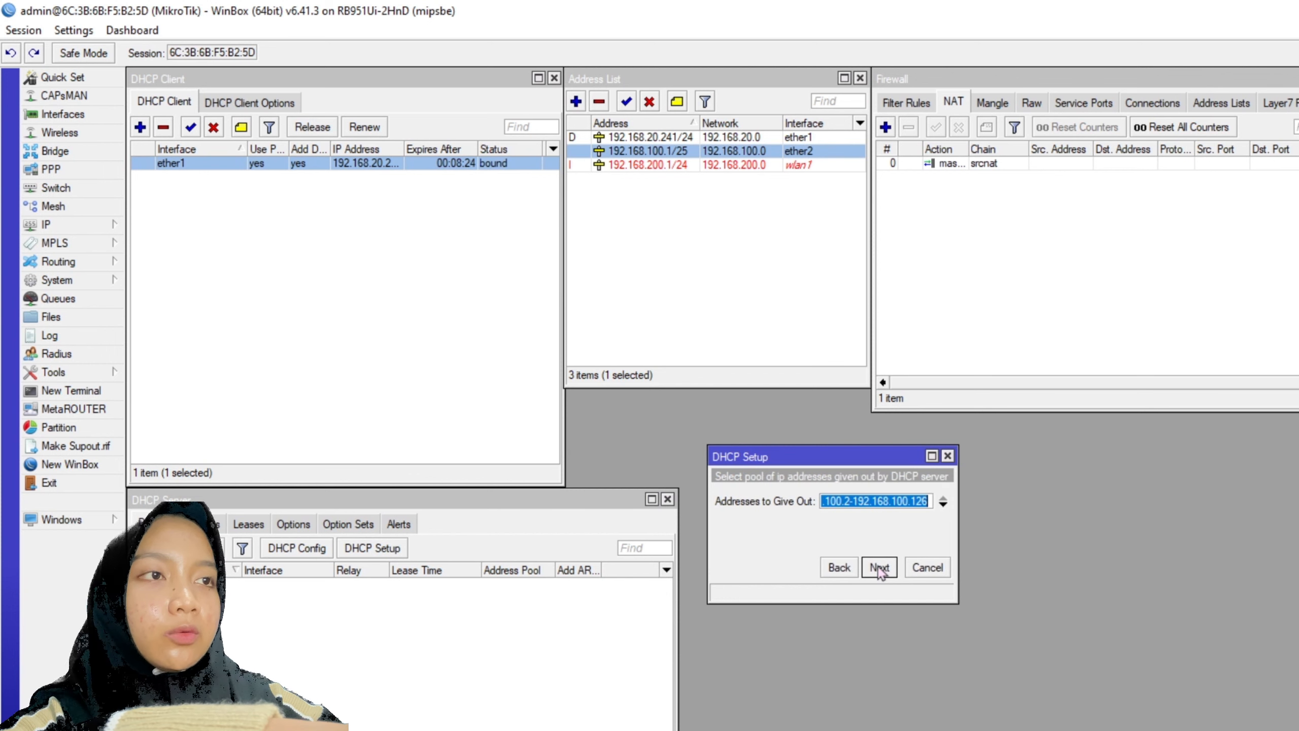
pyautogui.click(931, 500)
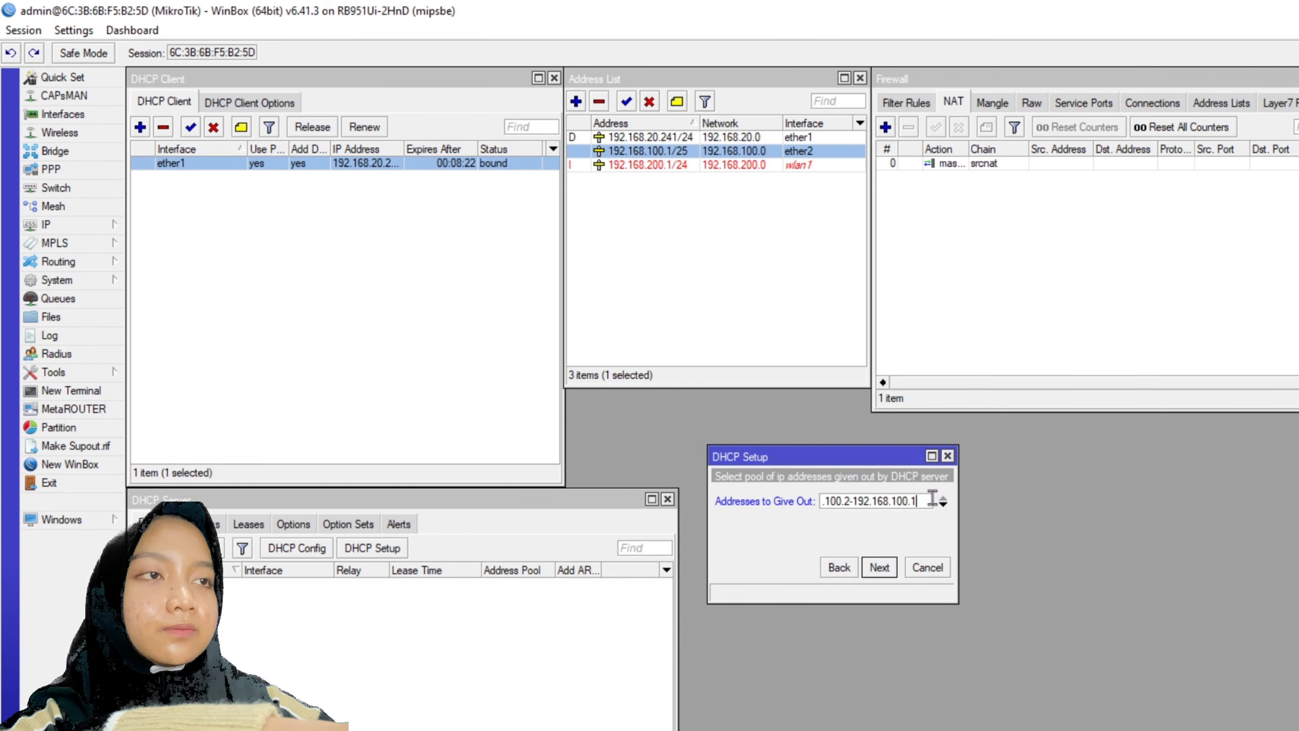
pyautogui.click(879, 567)
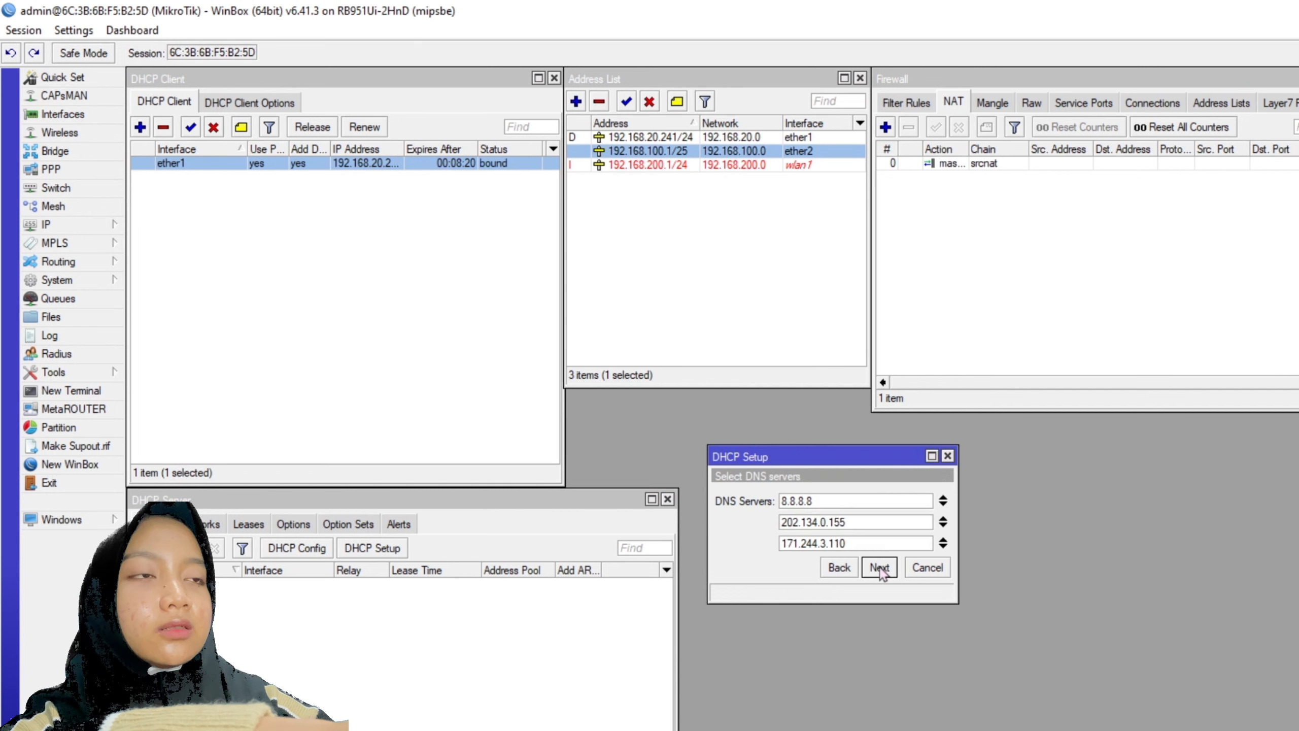
pyautogui.click(880, 567)
pyautogui.click(880, 567)
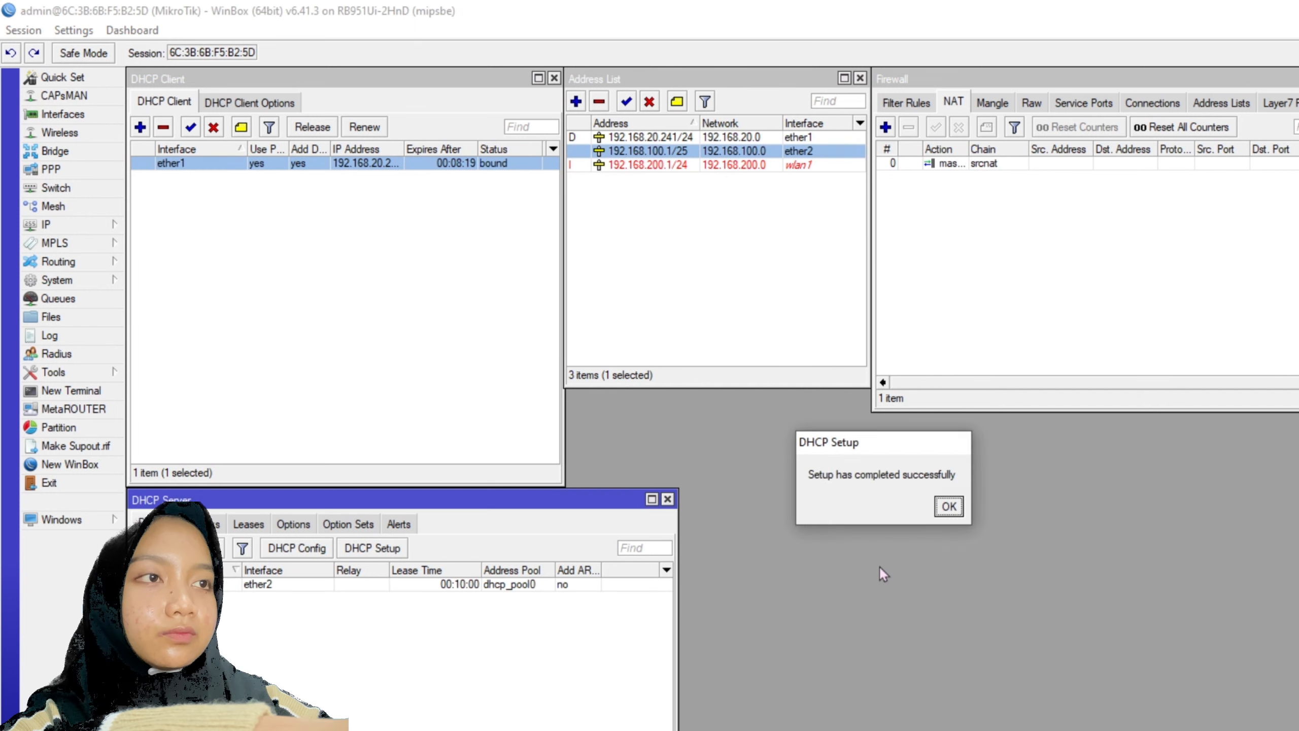
pyautogui.click(949, 506)
# - Create a DHCP server on wlan1 giving out 192.168.200.2–192.168.200.100 with 10-minute leases
pyautogui.click(363, 550)
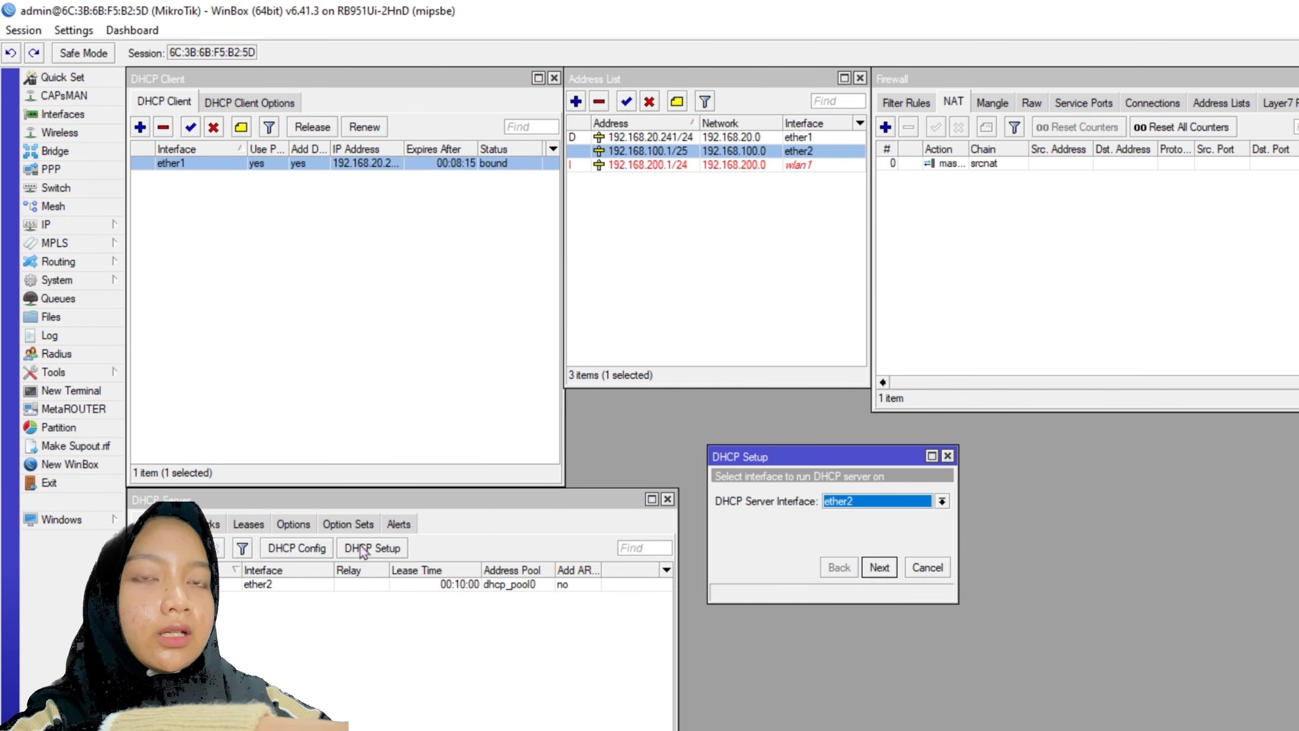
pyautogui.click(870, 502)
pyautogui.click(861, 577)
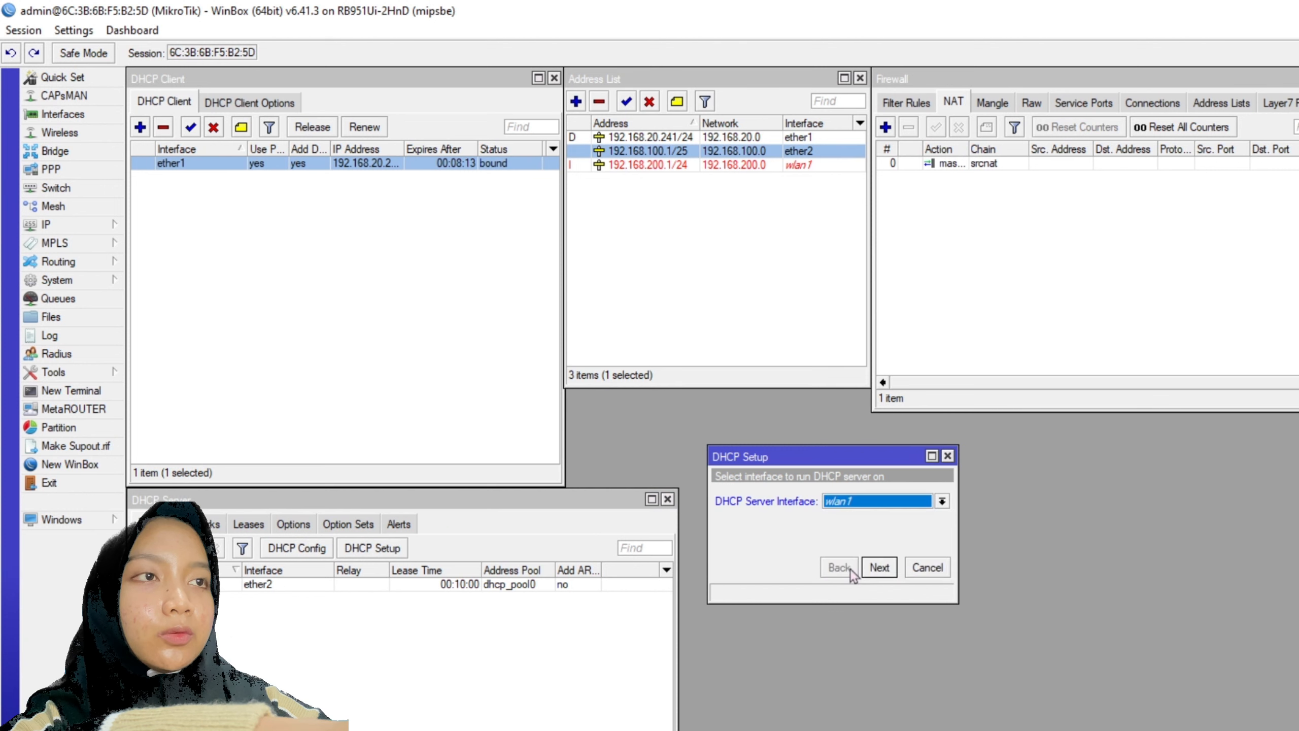
pyautogui.click(895, 567)
pyautogui.click(896, 567)
pyautogui.click(895, 567)
pyautogui.click(929, 504)
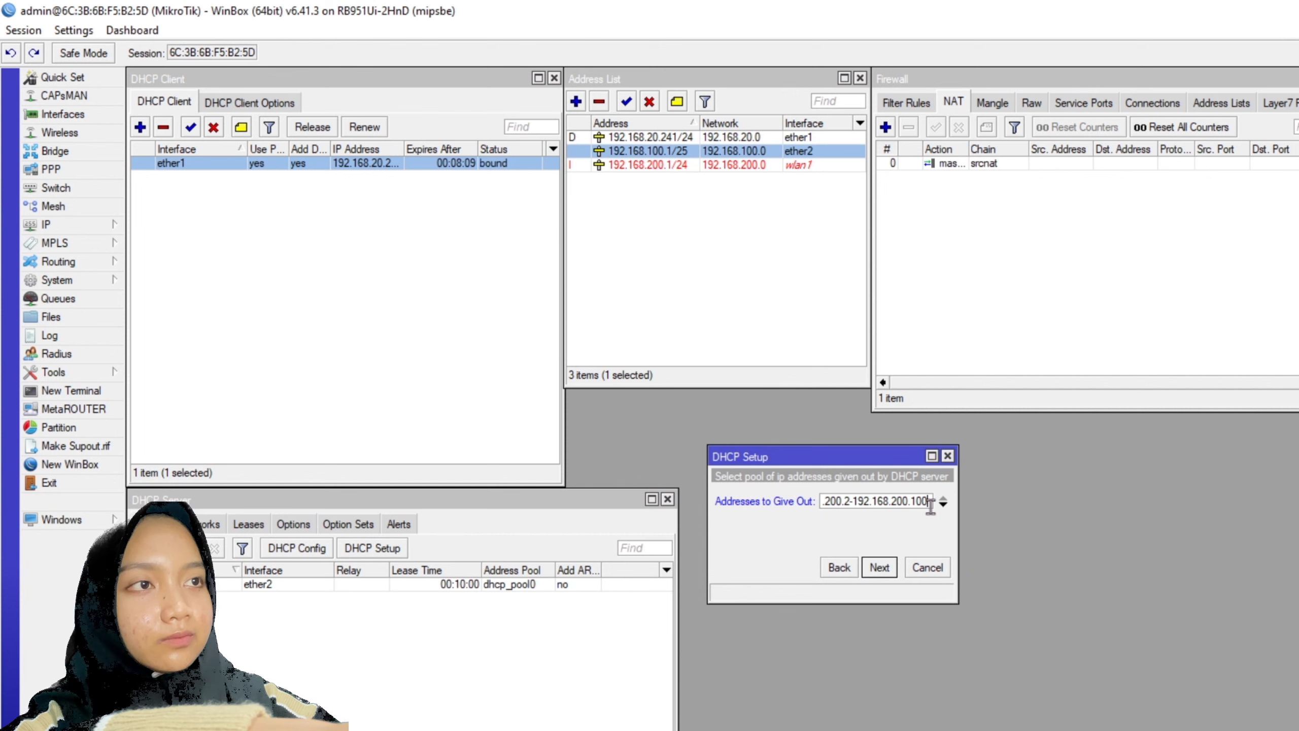
pyautogui.click(879, 566)
pyautogui.click(879, 567)
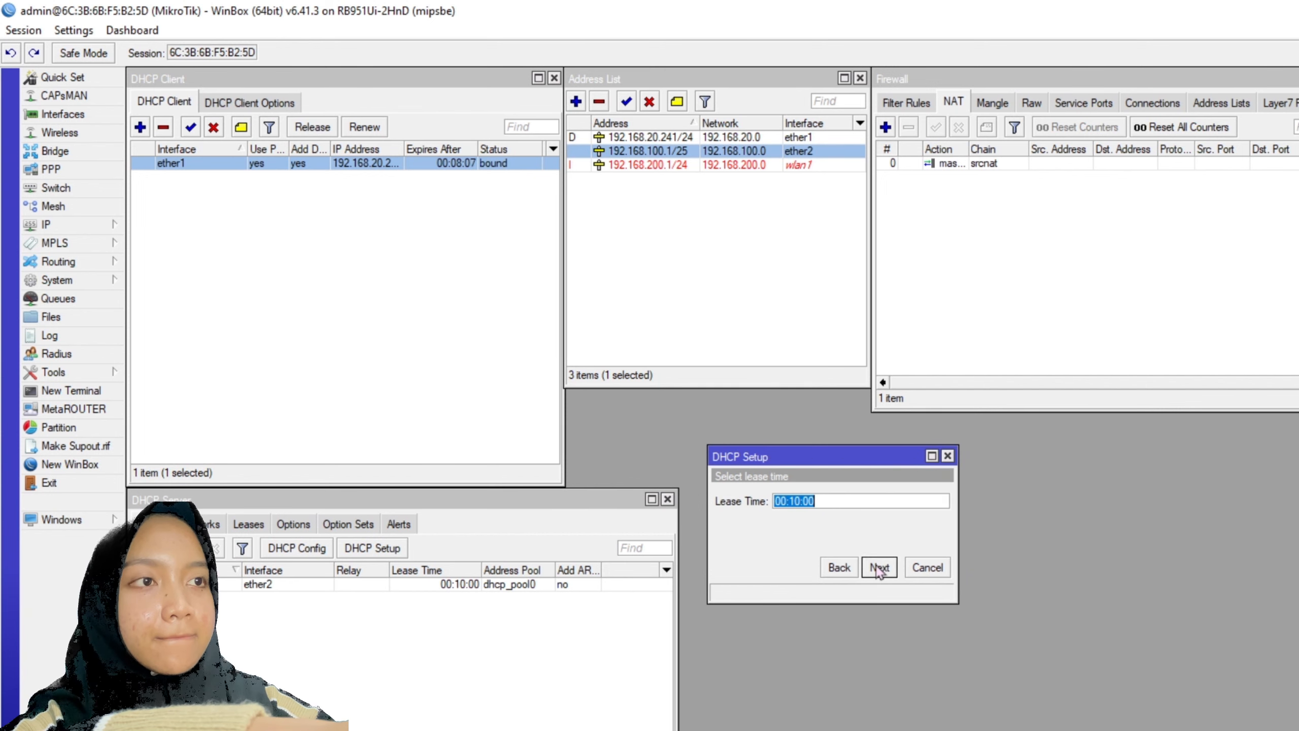
pyautogui.click(879, 567)
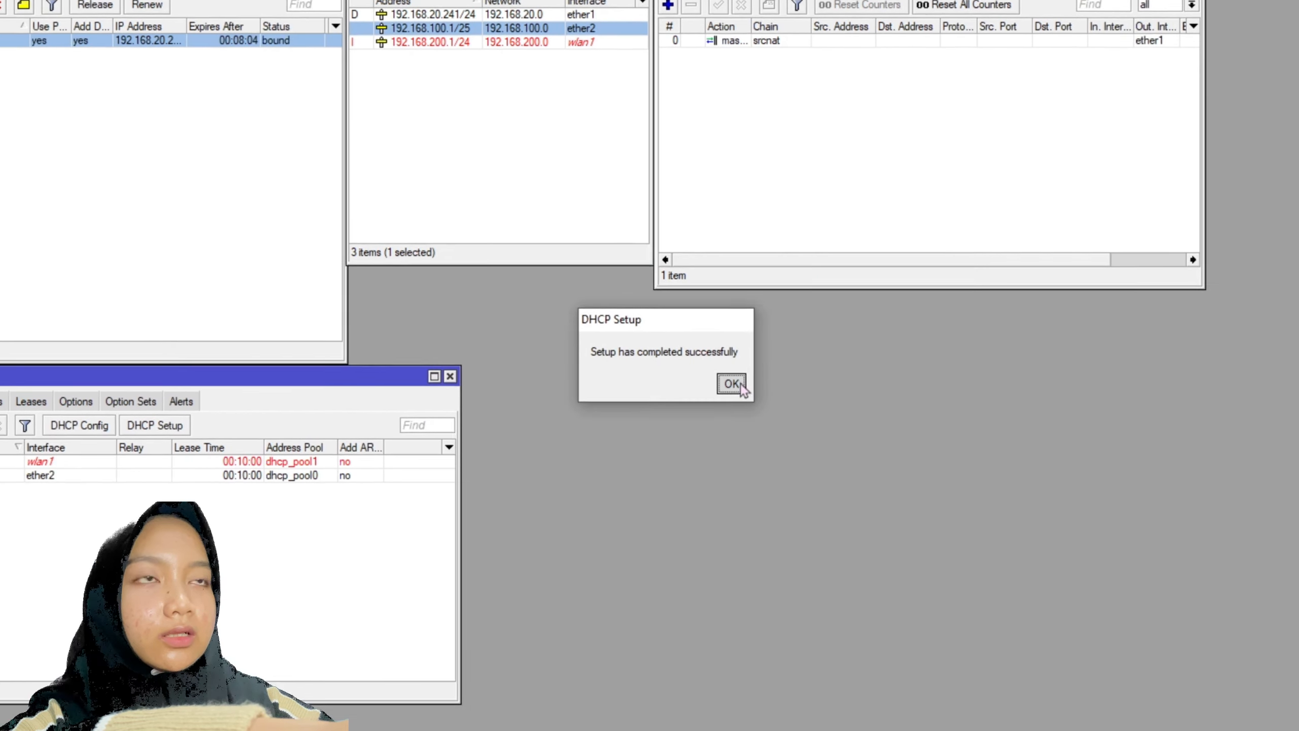
pyautogui.click(950, 507)
# - Disable and re-enable the Ethernet 2 adapter in Windows network settings
pyautogui.rightClick(1182, 713)
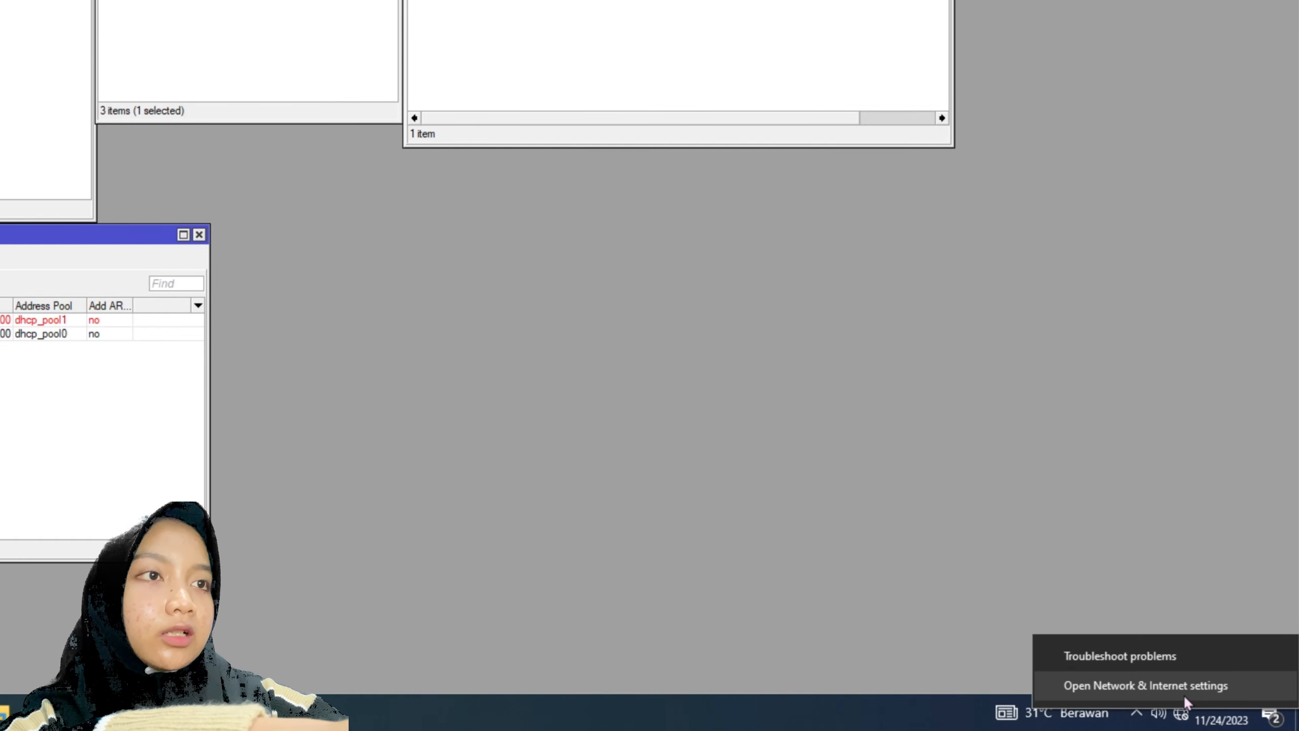
pyautogui.click(1151, 684)
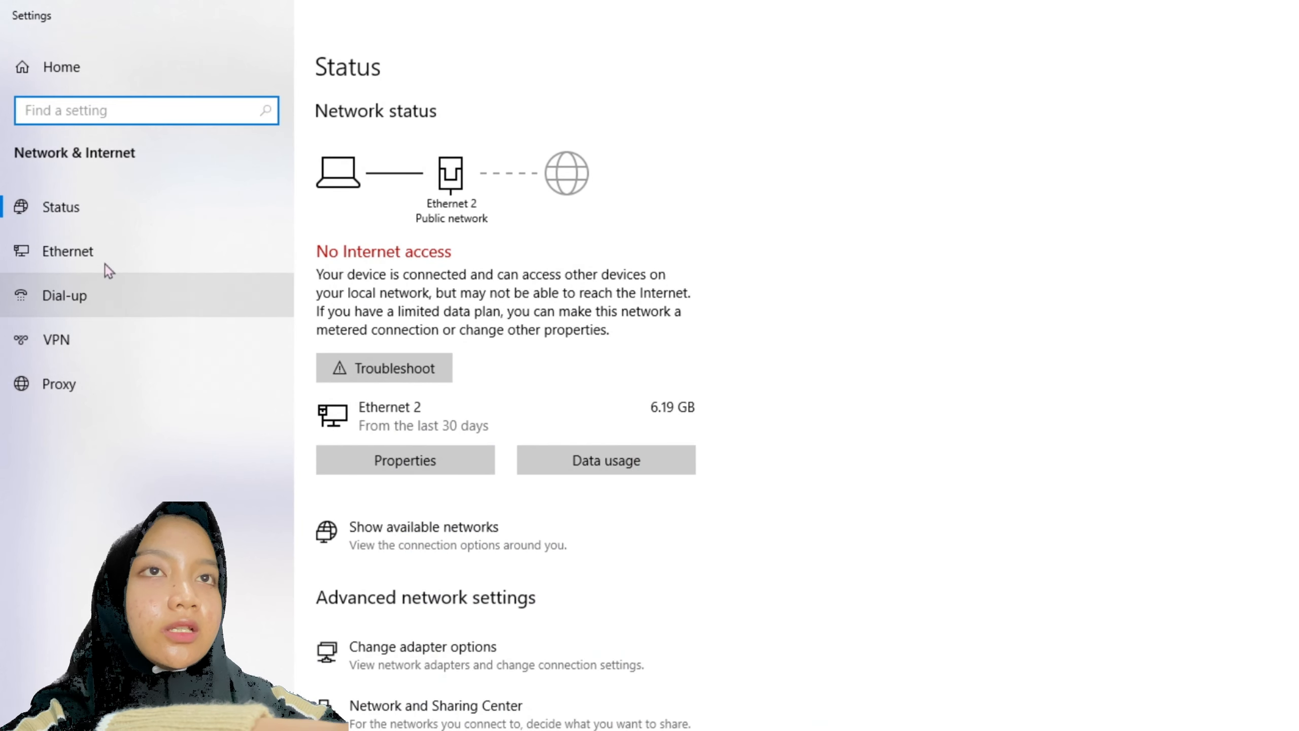
pyautogui.click(104, 248)
pyautogui.click(1233, 129)
pyautogui.click(486, 227)
pyautogui.click(320, 187)
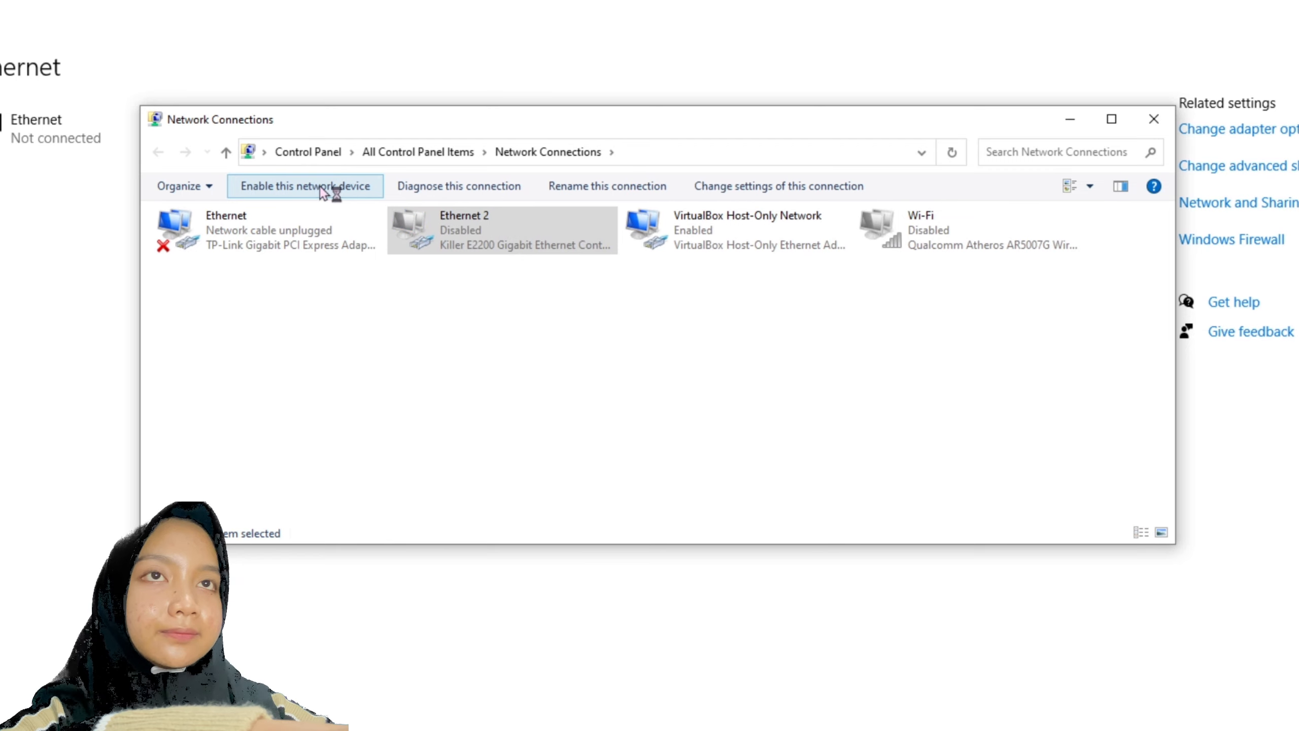
pyautogui.click(330, 188)
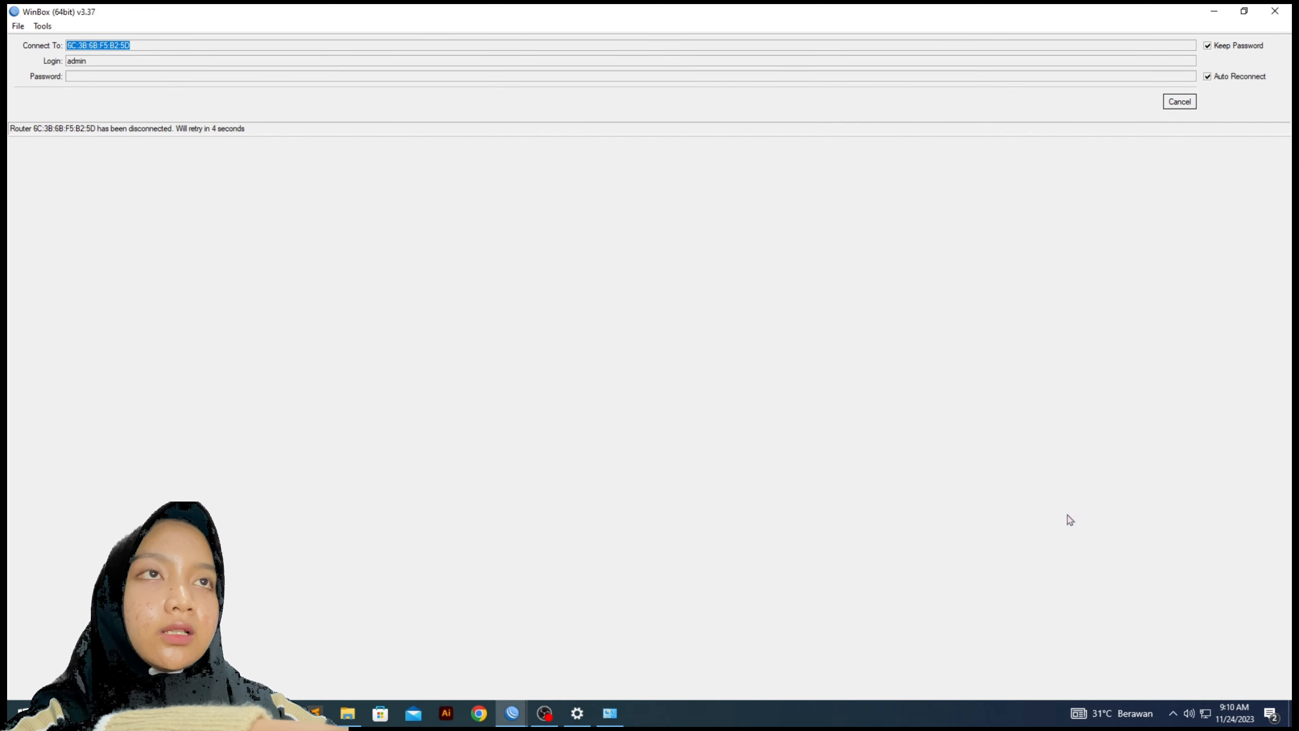
# - Check Ethernet 2 status details to confirm the IPv4 address 192.168.100.100
pyautogui.click(1206, 713)
pyautogui.click(1183, 688)
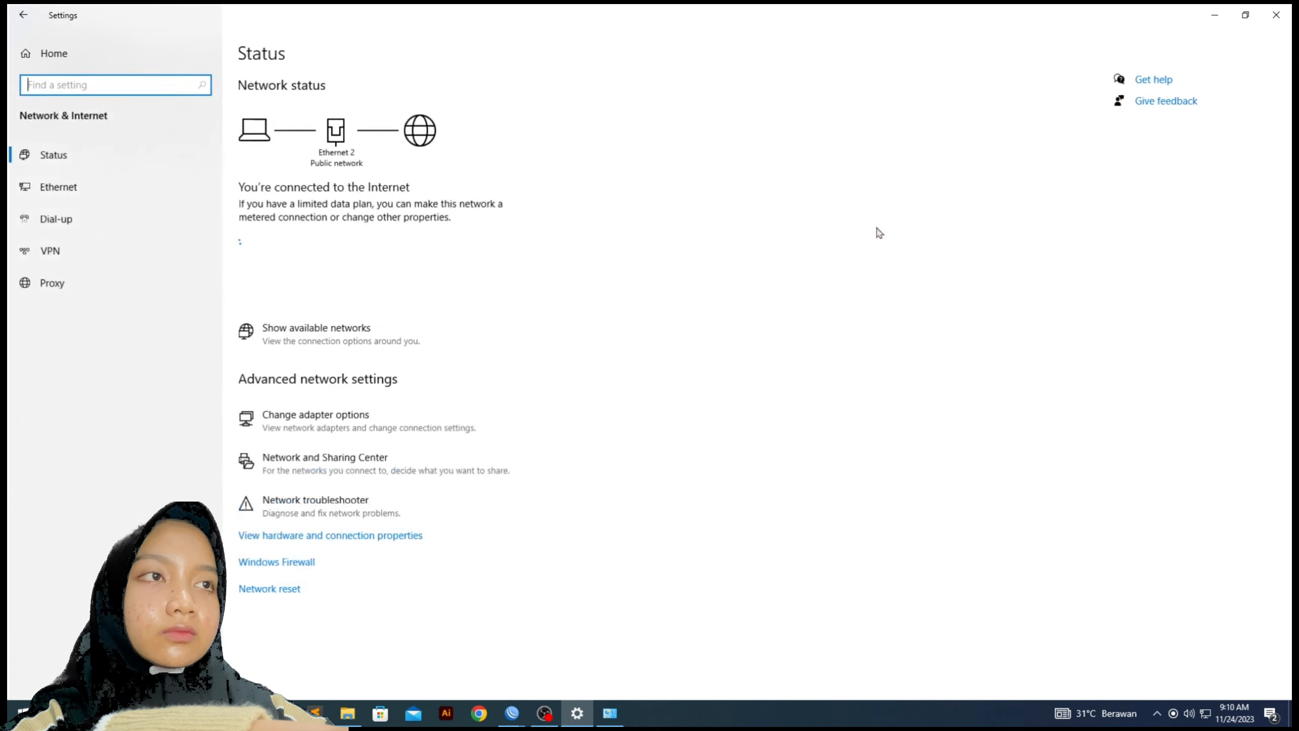
pyautogui.click(58, 187)
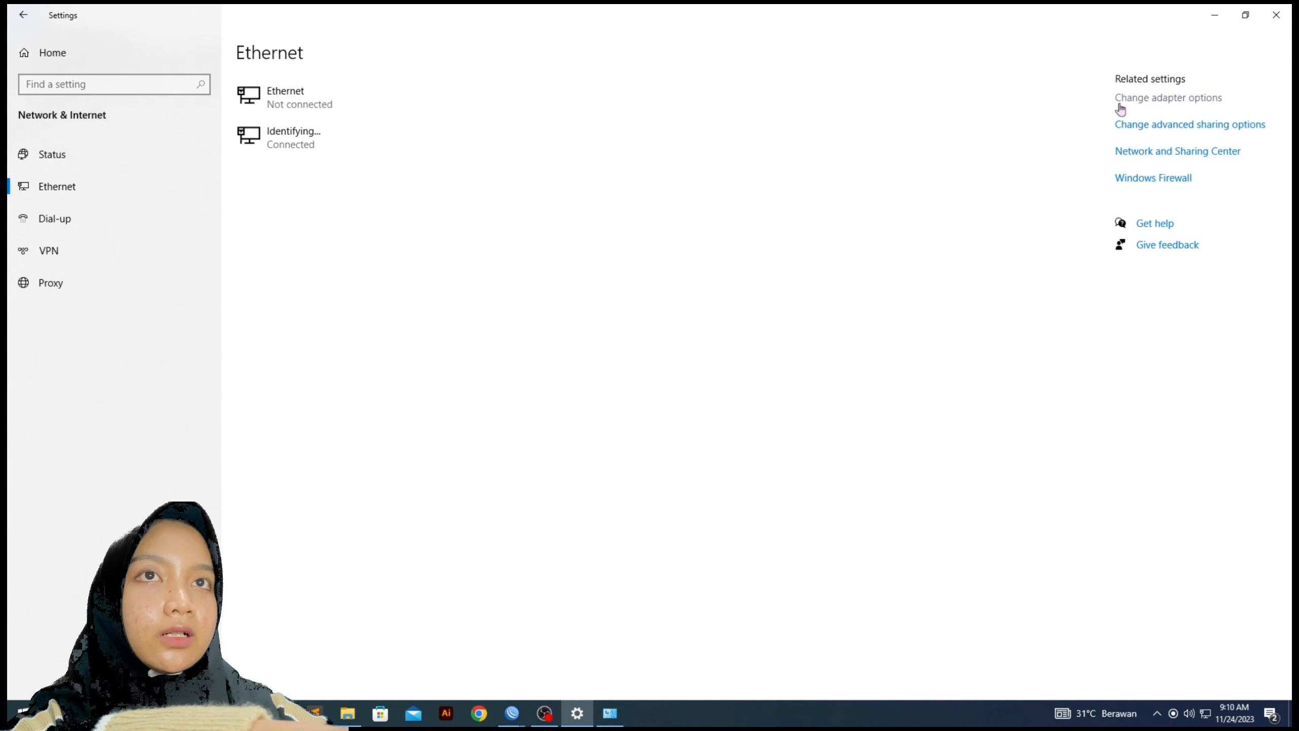
pyautogui.click(1120, 105)
pyautogui.rightClick(620, 175)
pyautogui.click(665, 206)
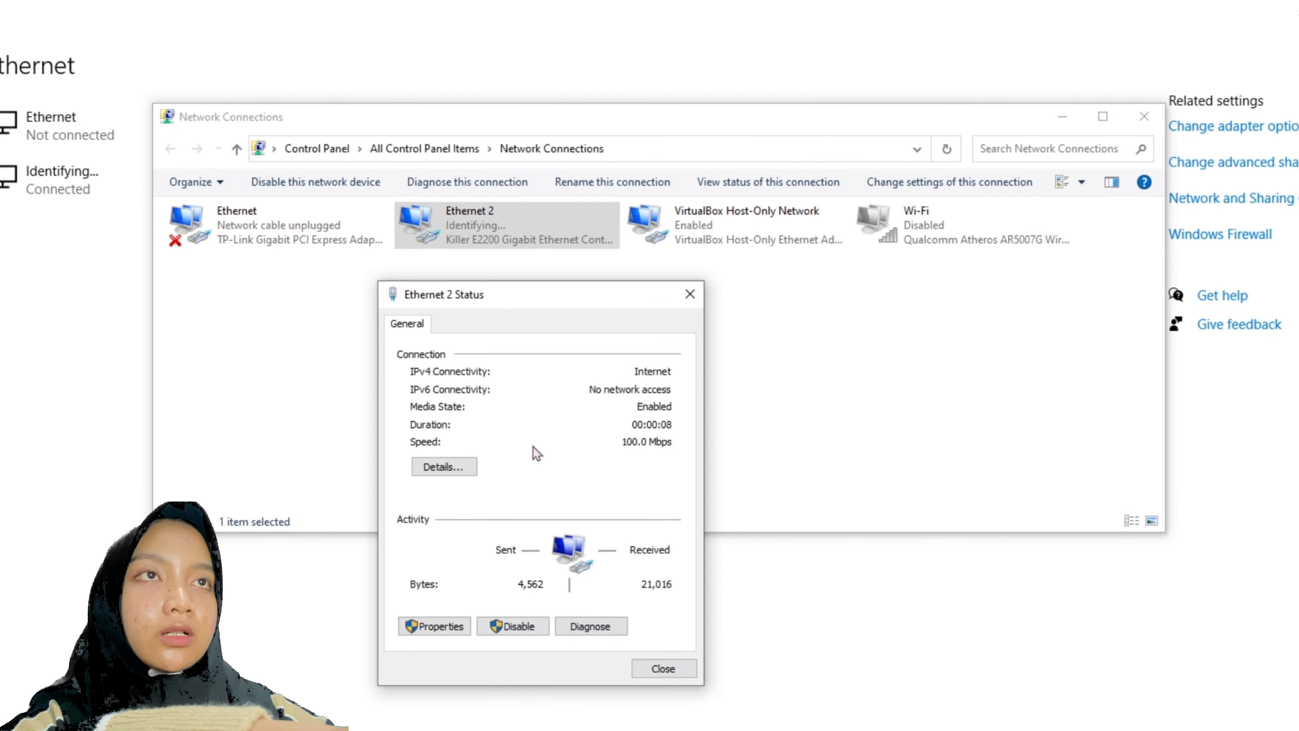
pyautogui.click(449, 467)
pyautogui.click(589, 453)
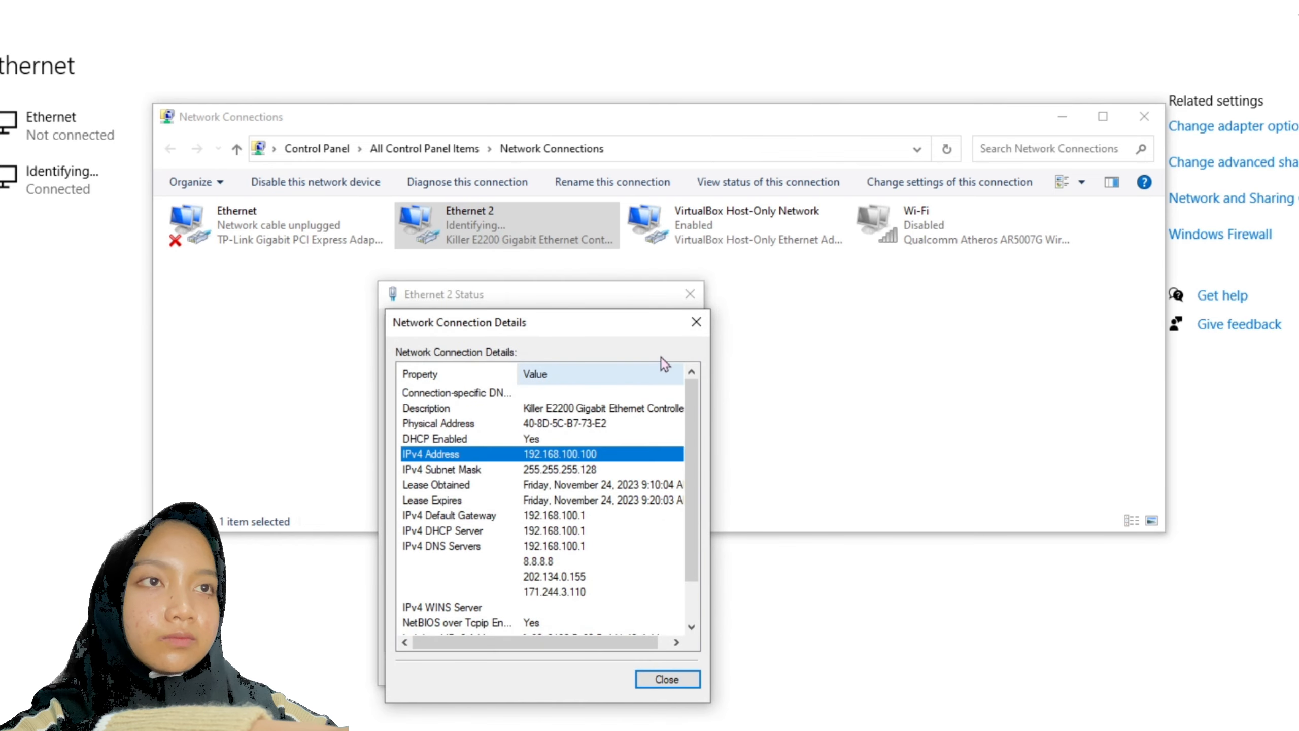
pyautogui.click(696, 321)
pyautogui.click(691, 295)
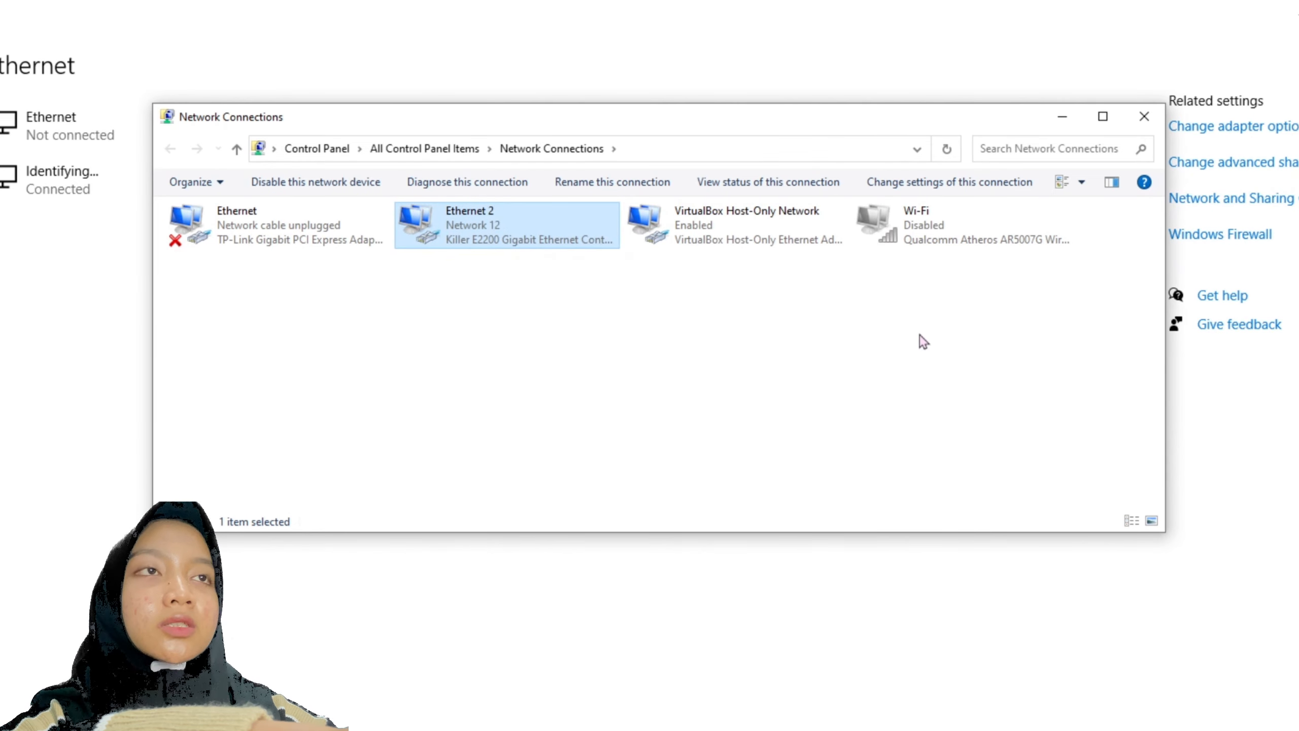
# - Ping 8.8.8.8 from Command Prompt with 0% loss, then select router 192.168.100.1 in WinBox
pyautogui.click(1144, 117)
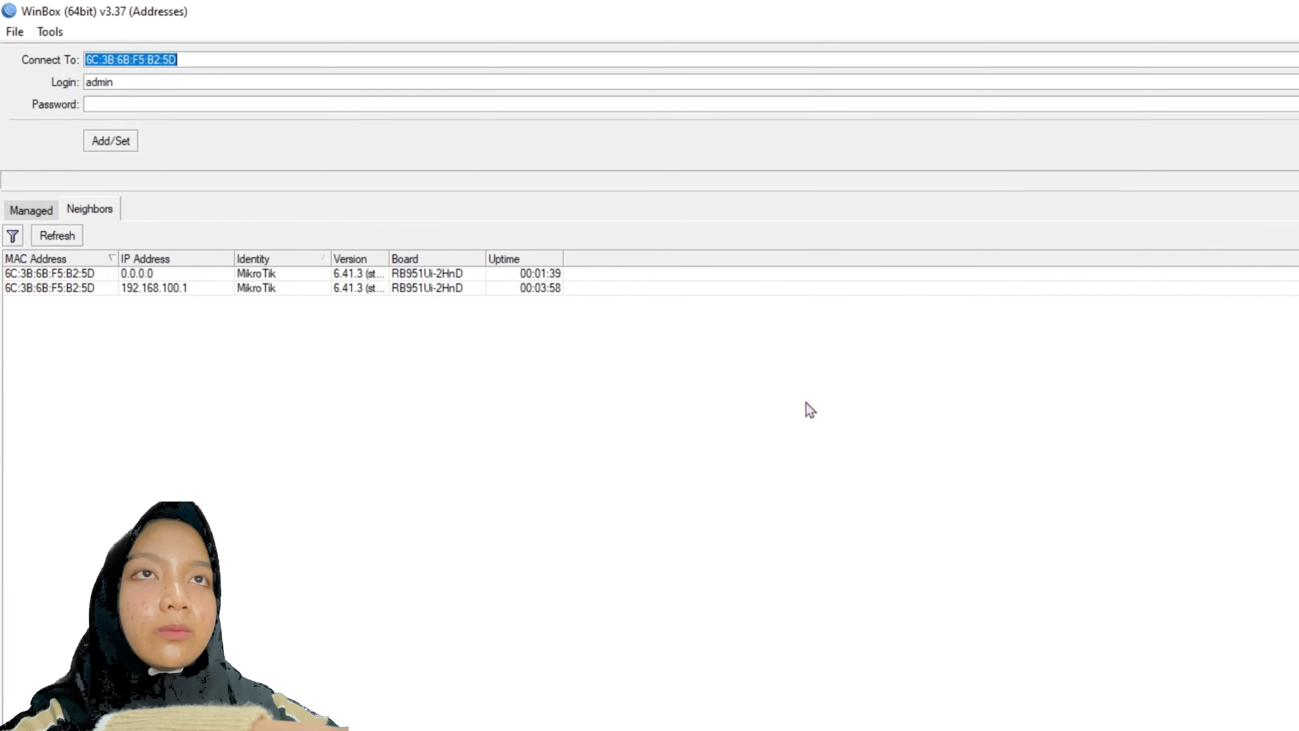
pyautogui.press('super+s')
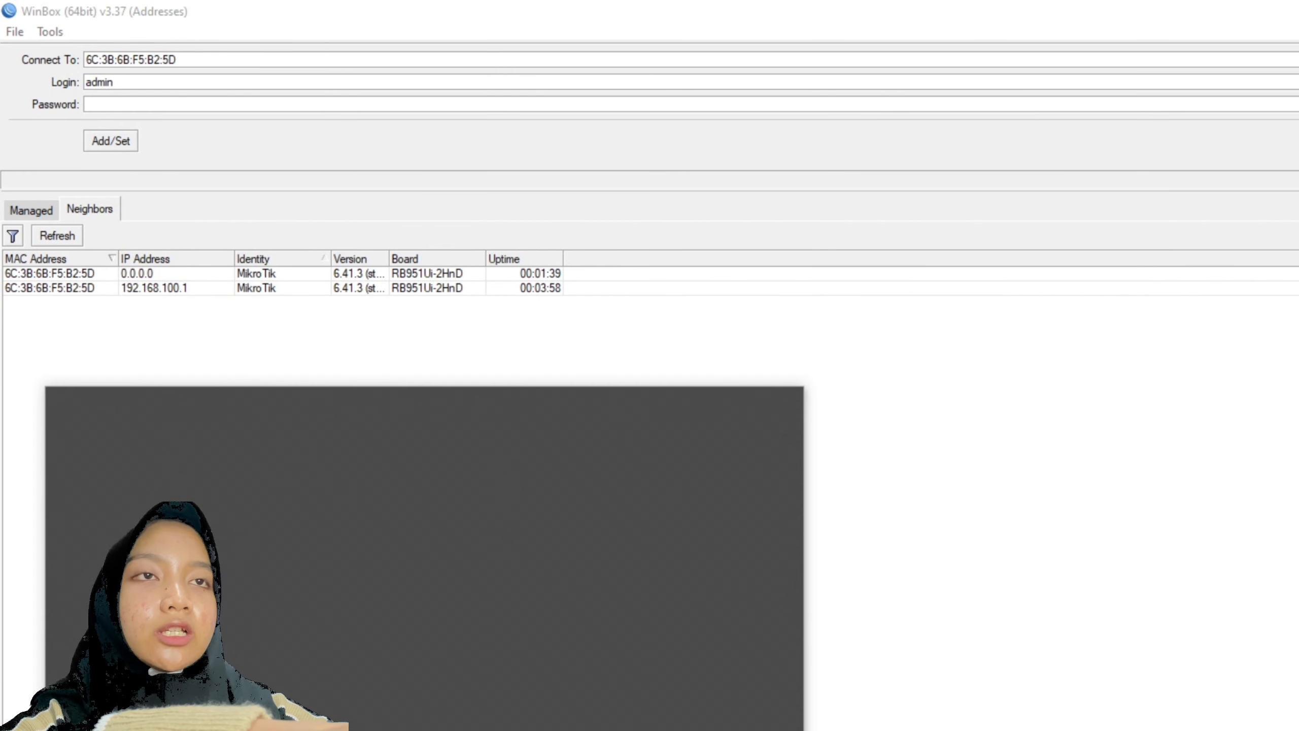
pyautogui.write('cmd')
pyautogui.press('Return')
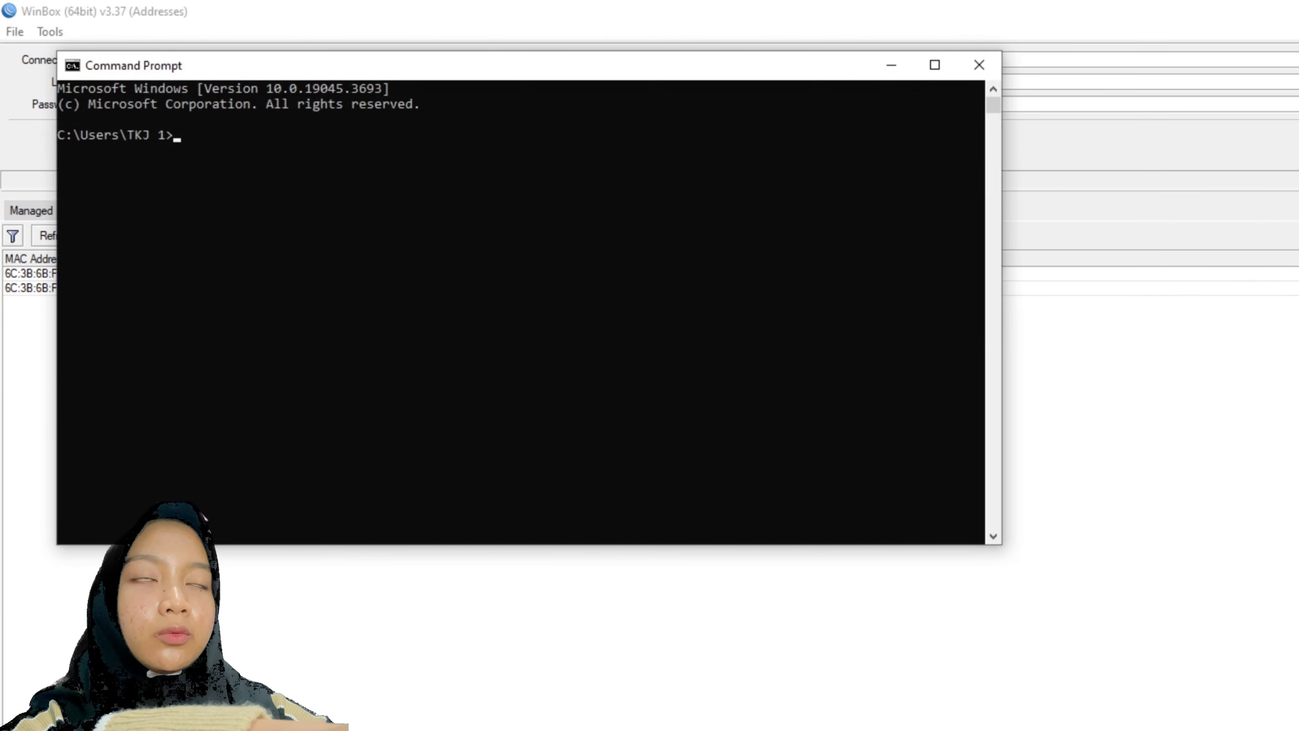
pyautogui.write('ping 8')
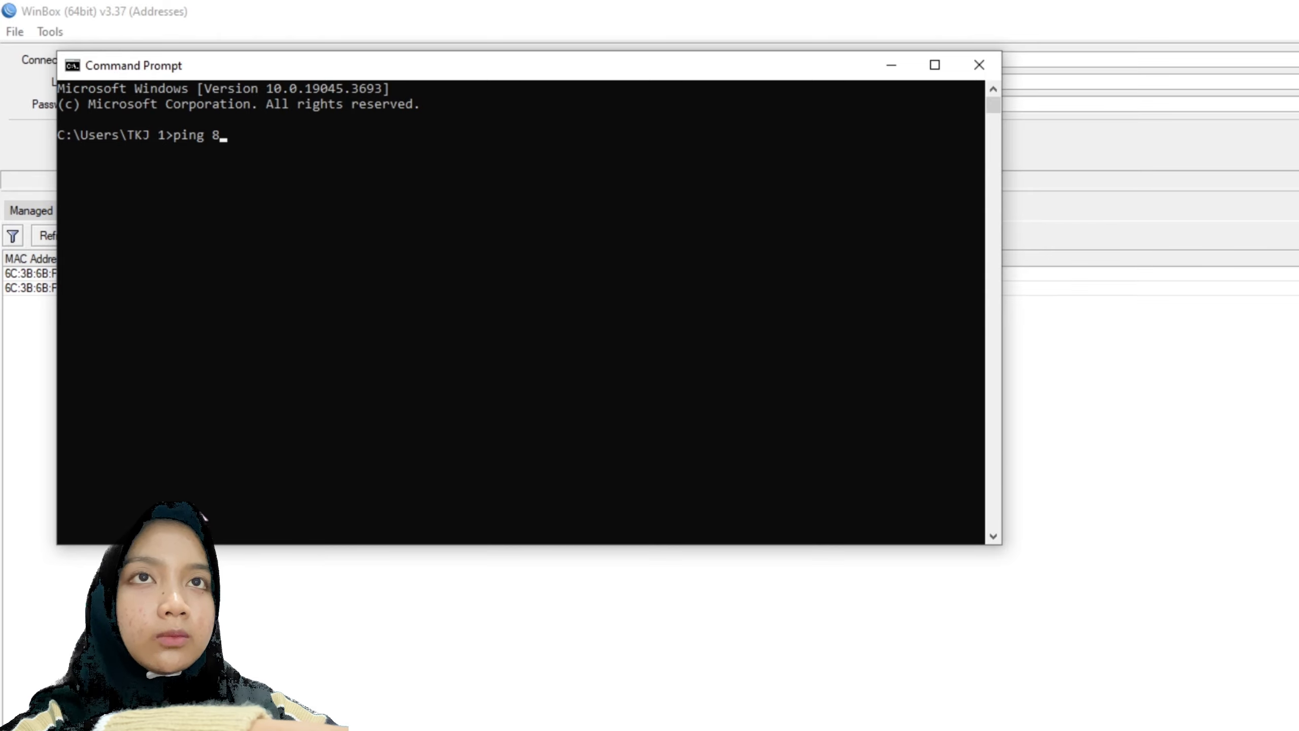
pyautogui.write('.8.8.')
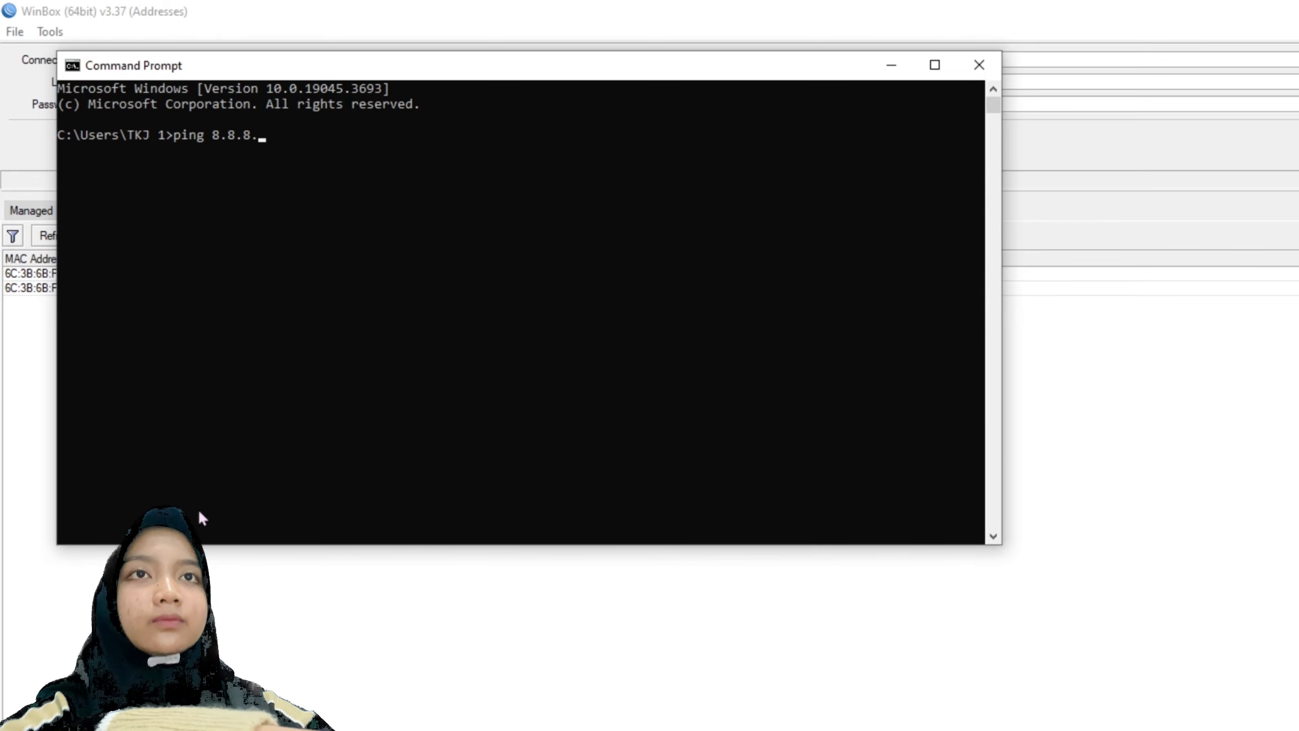
pyautogui.write('8')
pyautogui.press('Return')
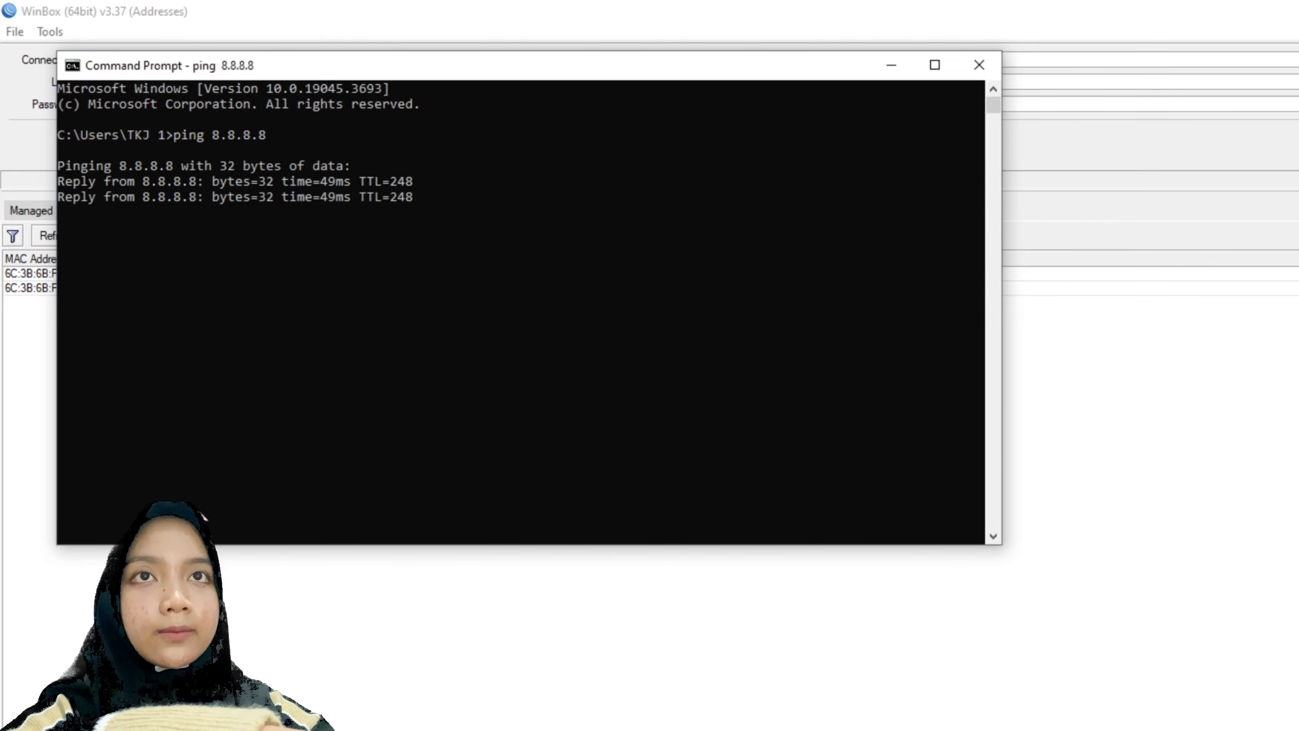
pyautogui.hotkey('ctrl', 'c')
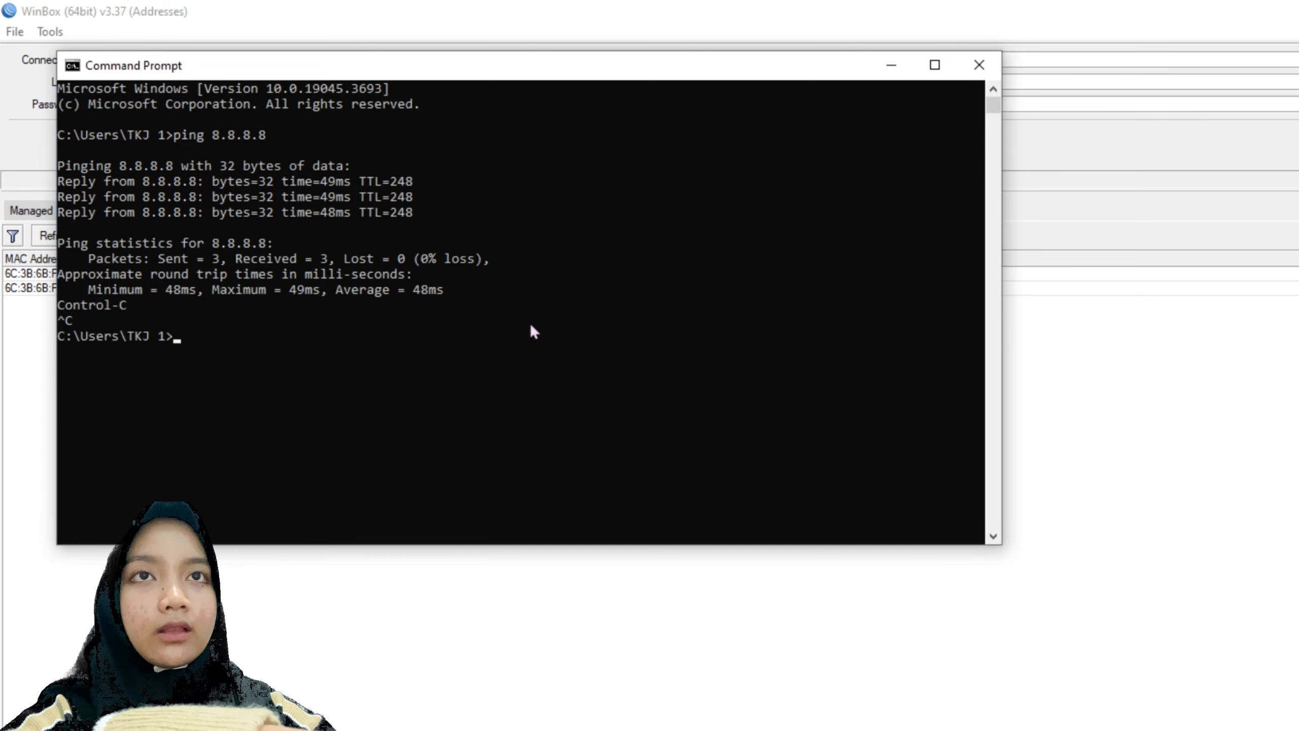
pyautogui.click(979, 65)
pyautogui.click(285, 288)
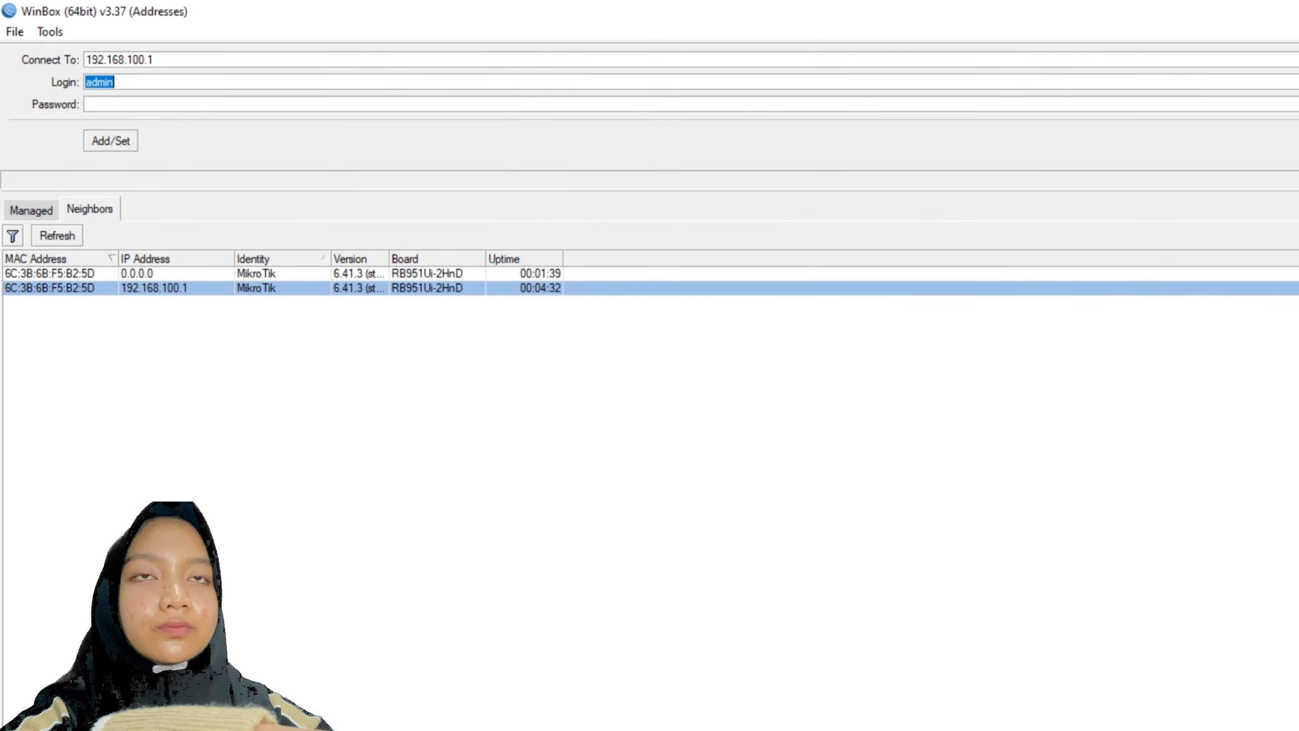
# - Log in to router 192.168.100.1 and enable its NTP server with broadcast turned on
pyautogui.click(1296, 140)
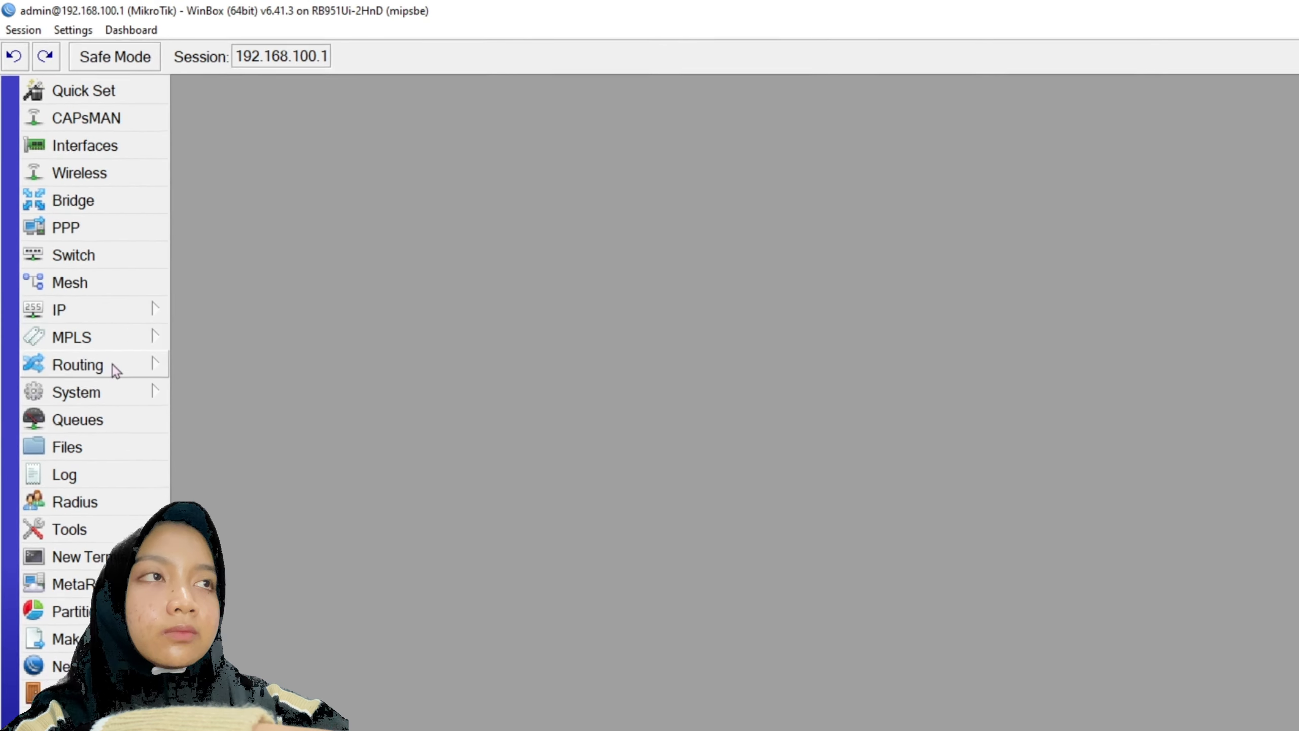
pyautogui.click(100, 390)
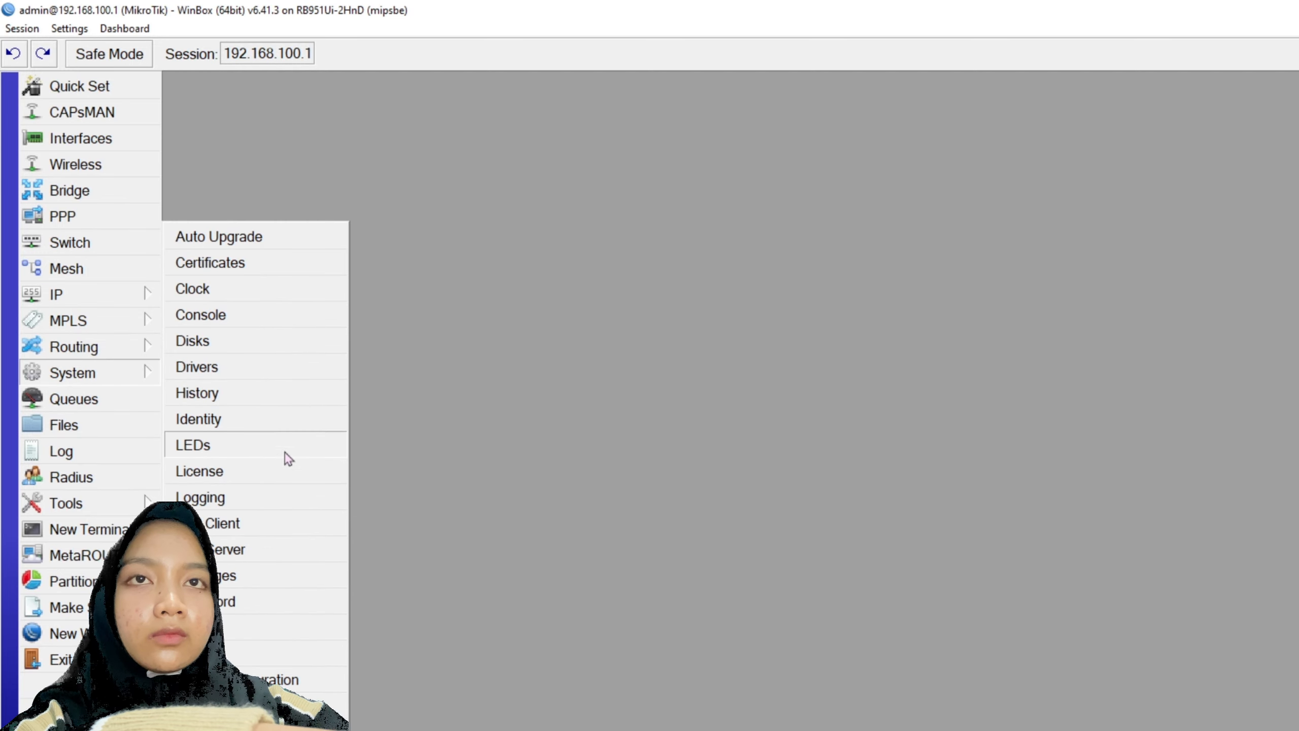
pyautogui.click(248, 552)
pyautogui.click(902, 399)
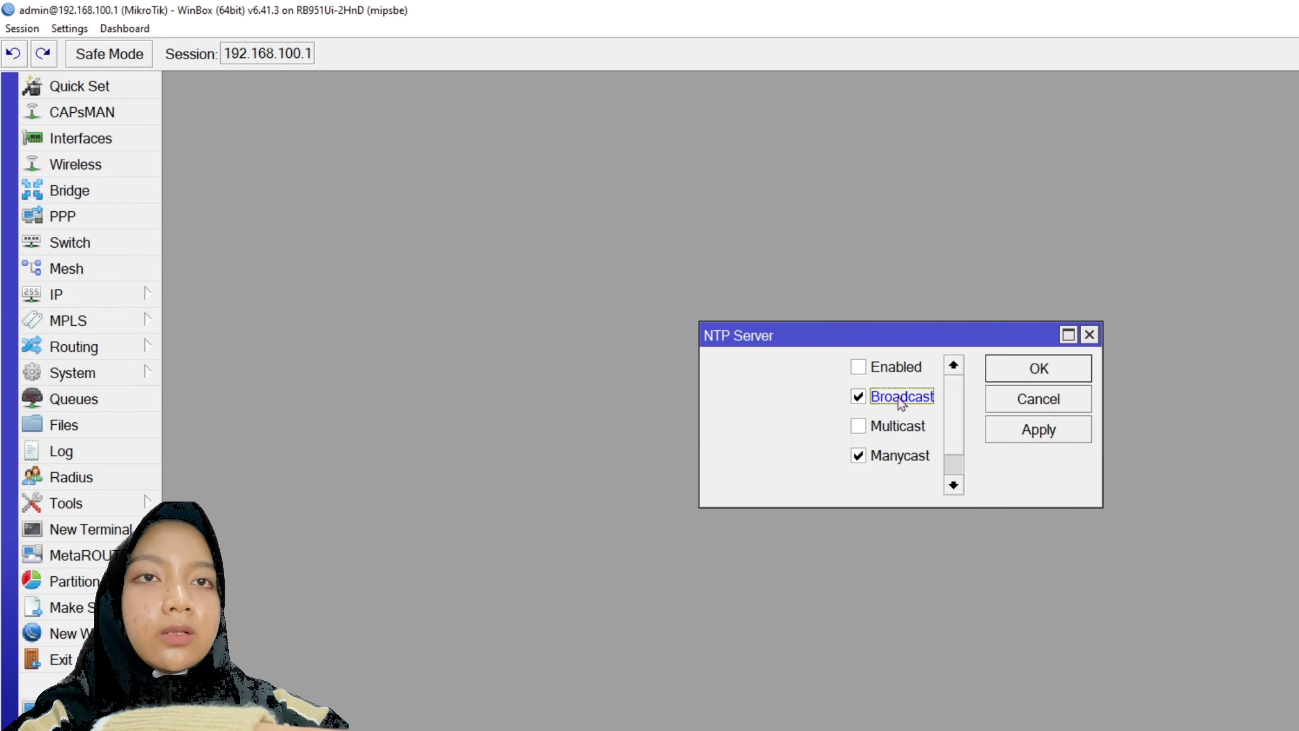
pyautogui.click(899, 368)
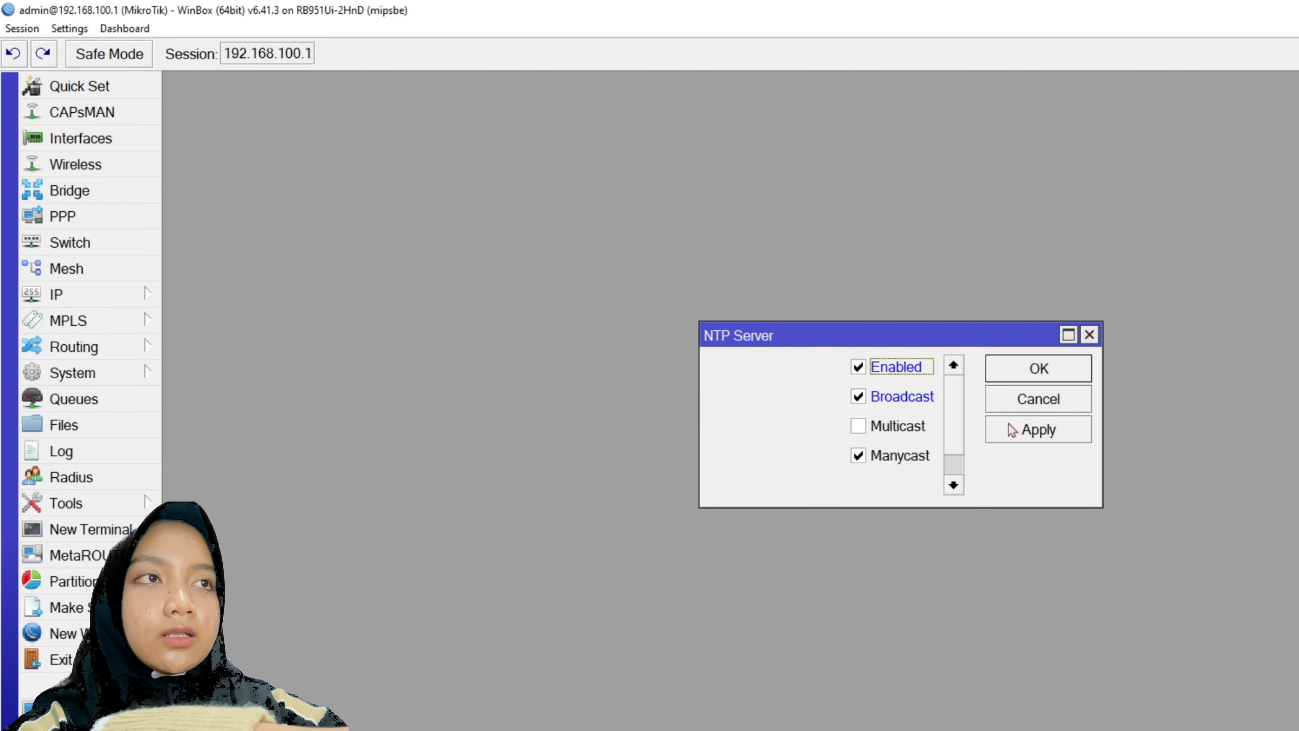
pyautogui.click(1029, 373)
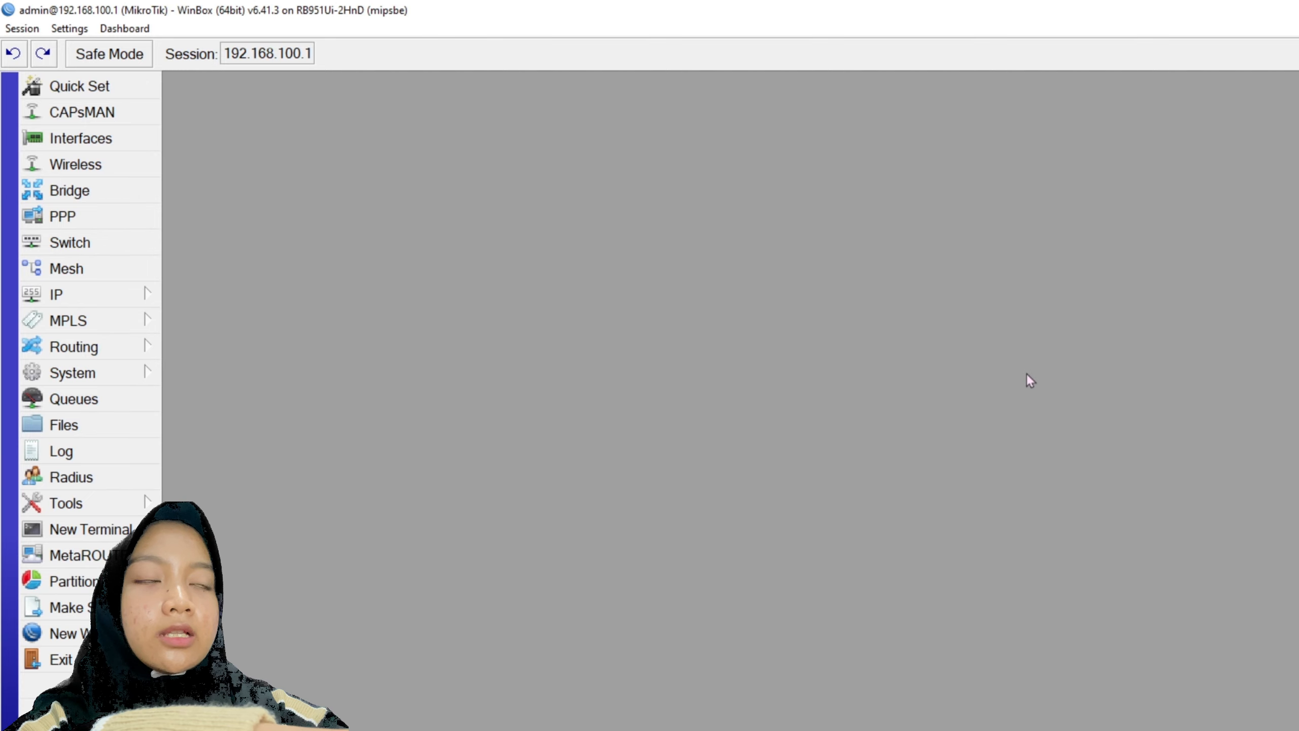
# - Enable the NTP client with servers id.pool.ntp.org and asia.id.pool.ntp.org and apply
pyautogui.click(106, 379)
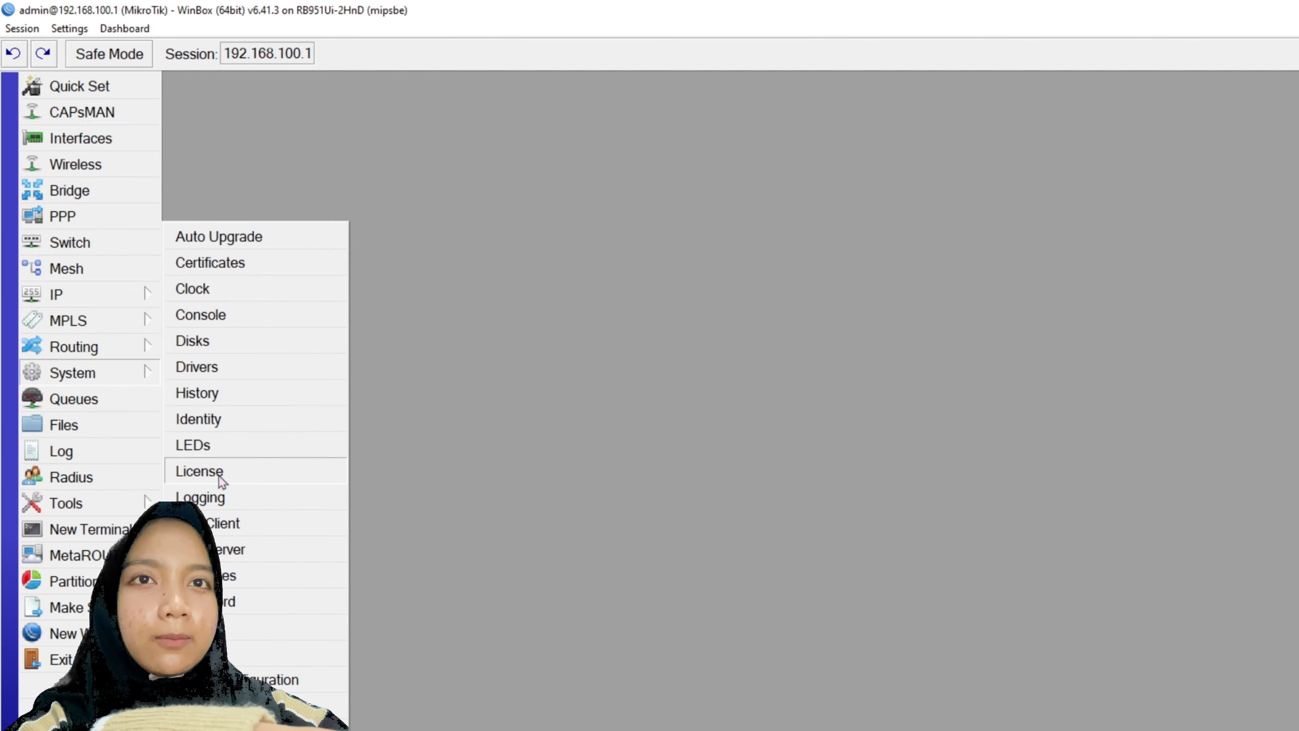
pyautogui.click(220, 522)
pyautogui.click(861, 424)
pyautogui.tripleClick(900, 483)
pyautogui.write('id.pool.ntp.')
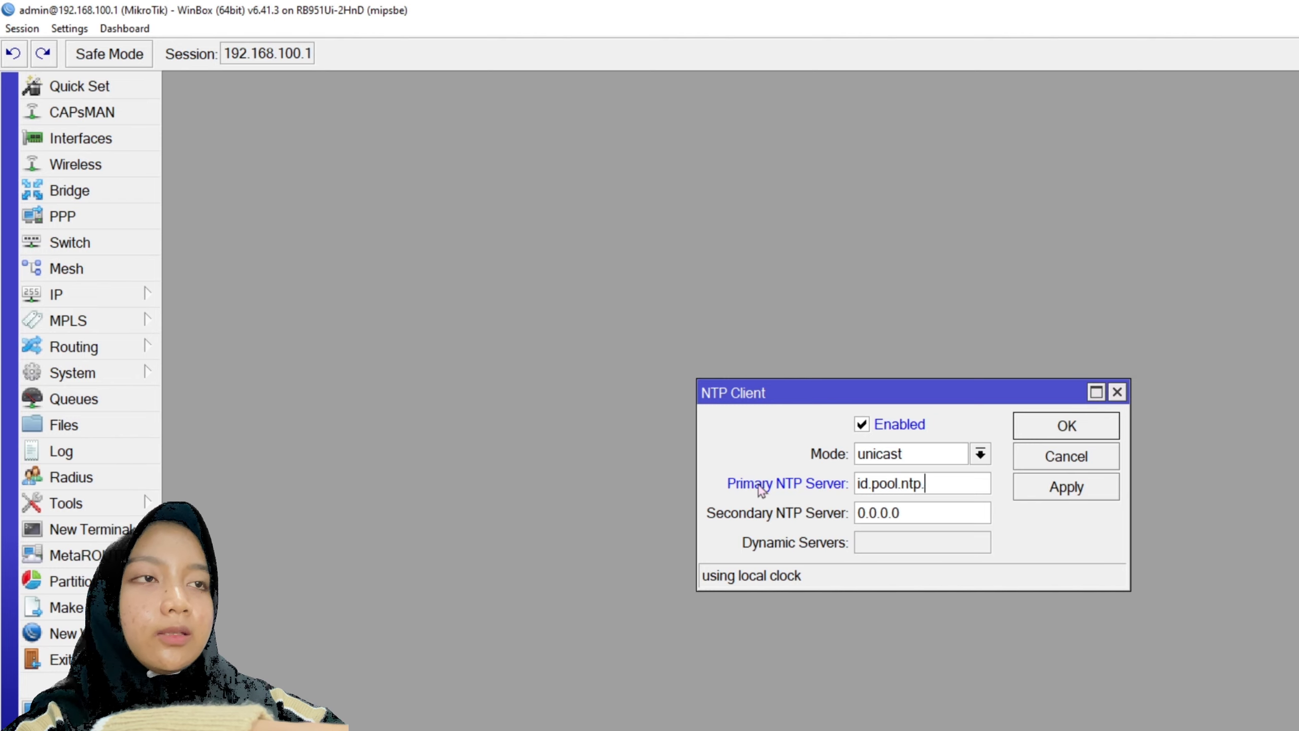
pyautogui.write('org')
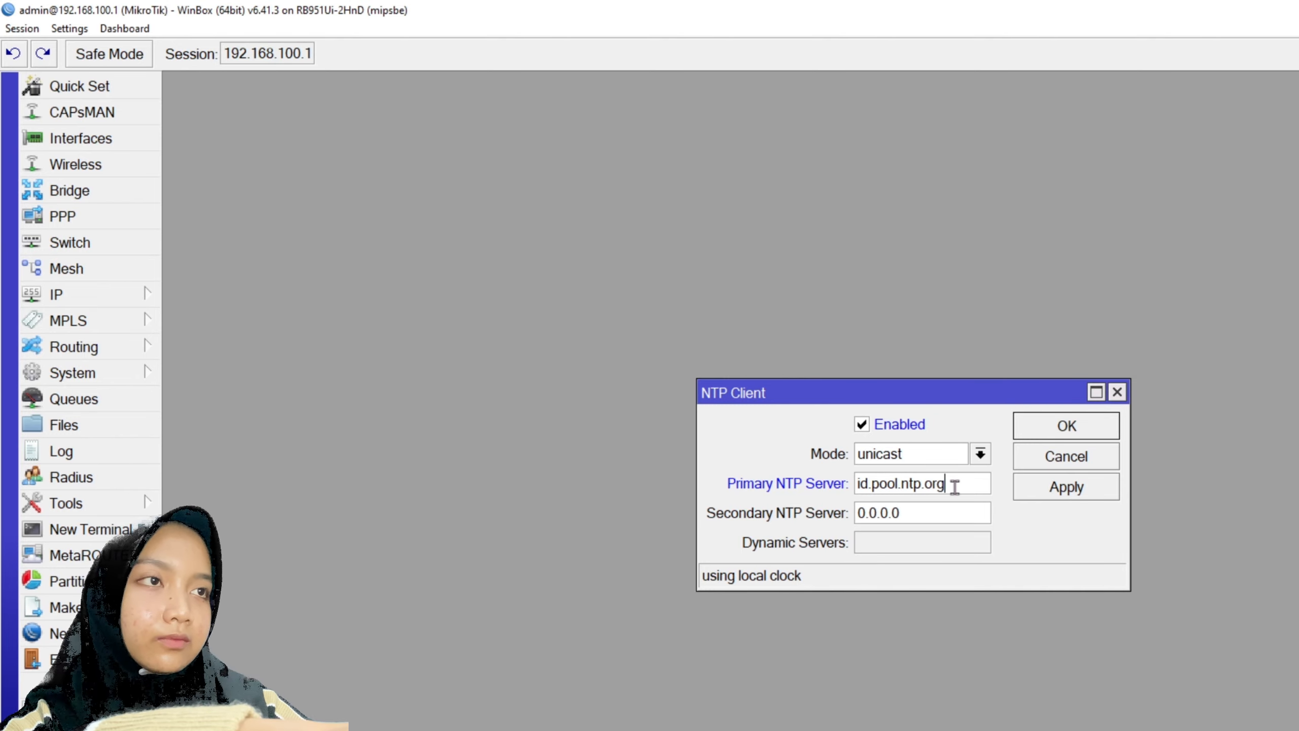
pyautogui.moveTo(954, 487); pyautogui.dragTo(802, 486)
pyautogui.hotkey('ctrl', 'c')
pyautogui.moveTo(936, 507); pyautogui.dragTo(809, 512)
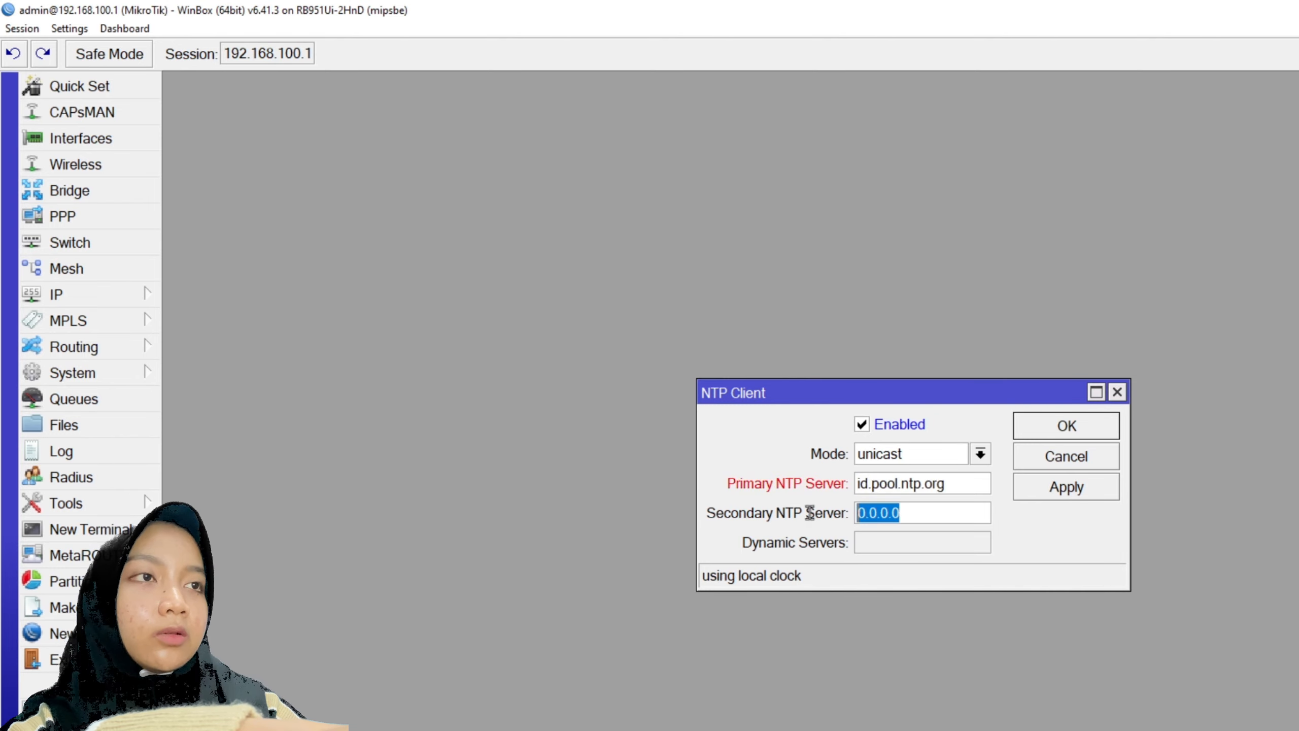
pyautogui.hotkey('ctrl', 'v')
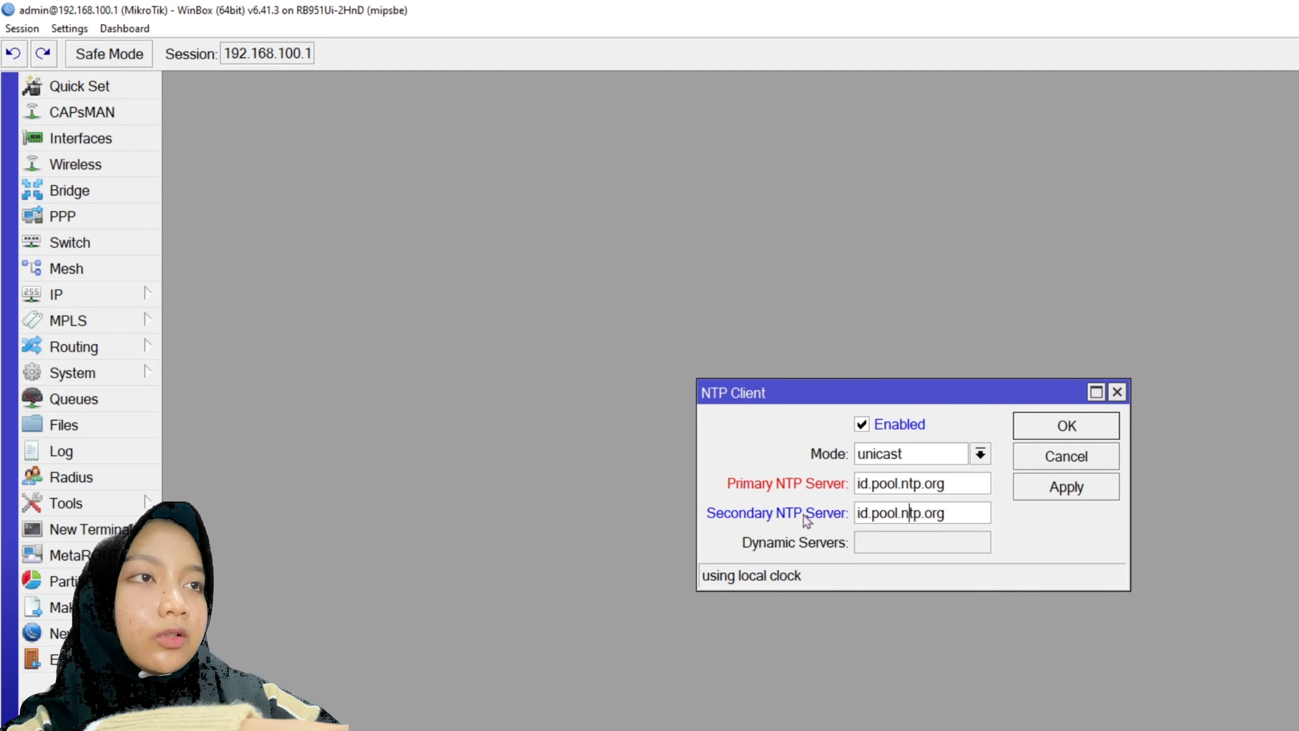
pyautogui.write('asia.')
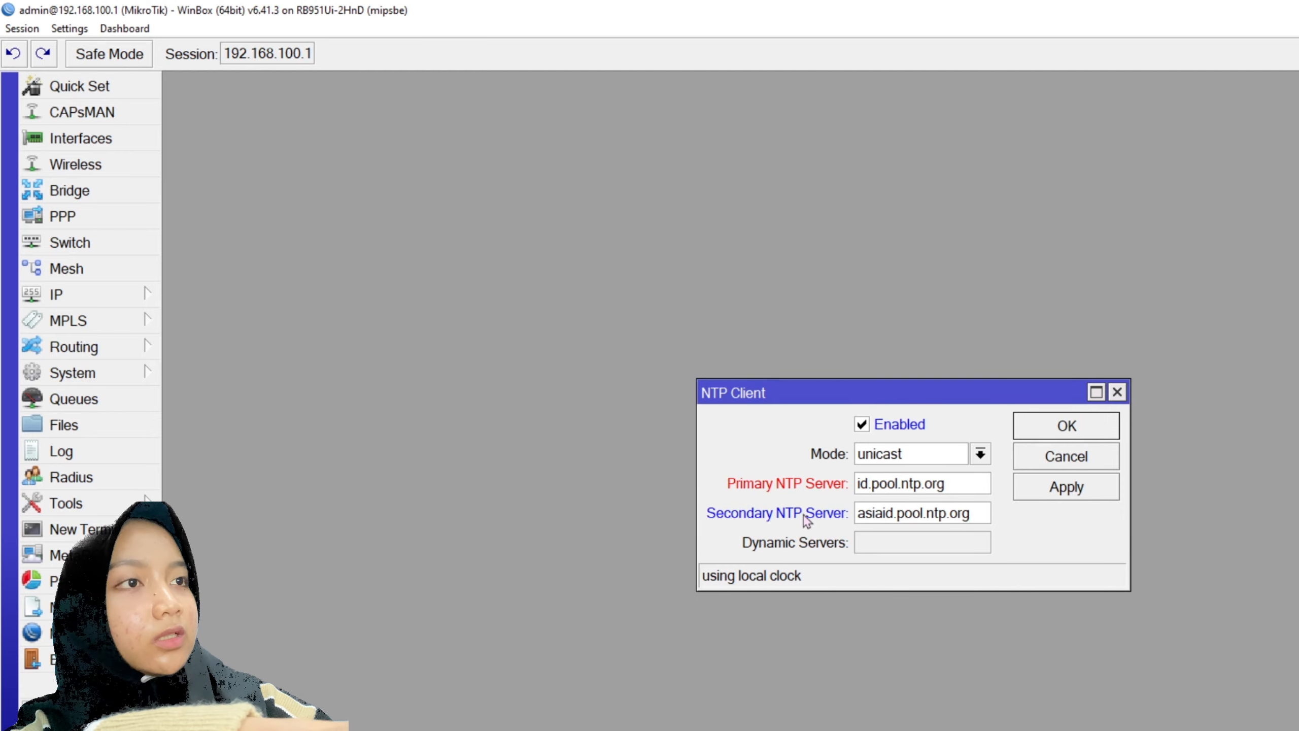
pyautogui.click(1074, 495)
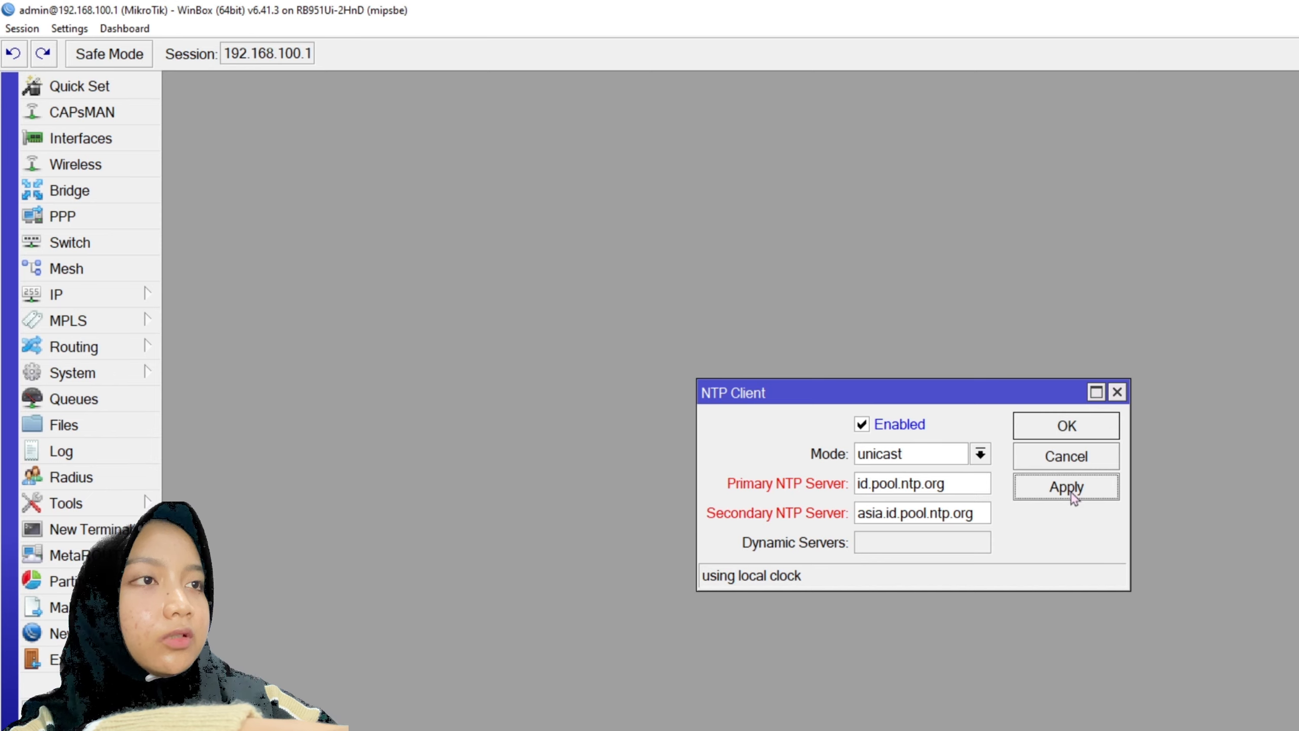
# - Keep the NTP client mode as unicast, apply, and close the dialog
pyautogui.click(980, 453)
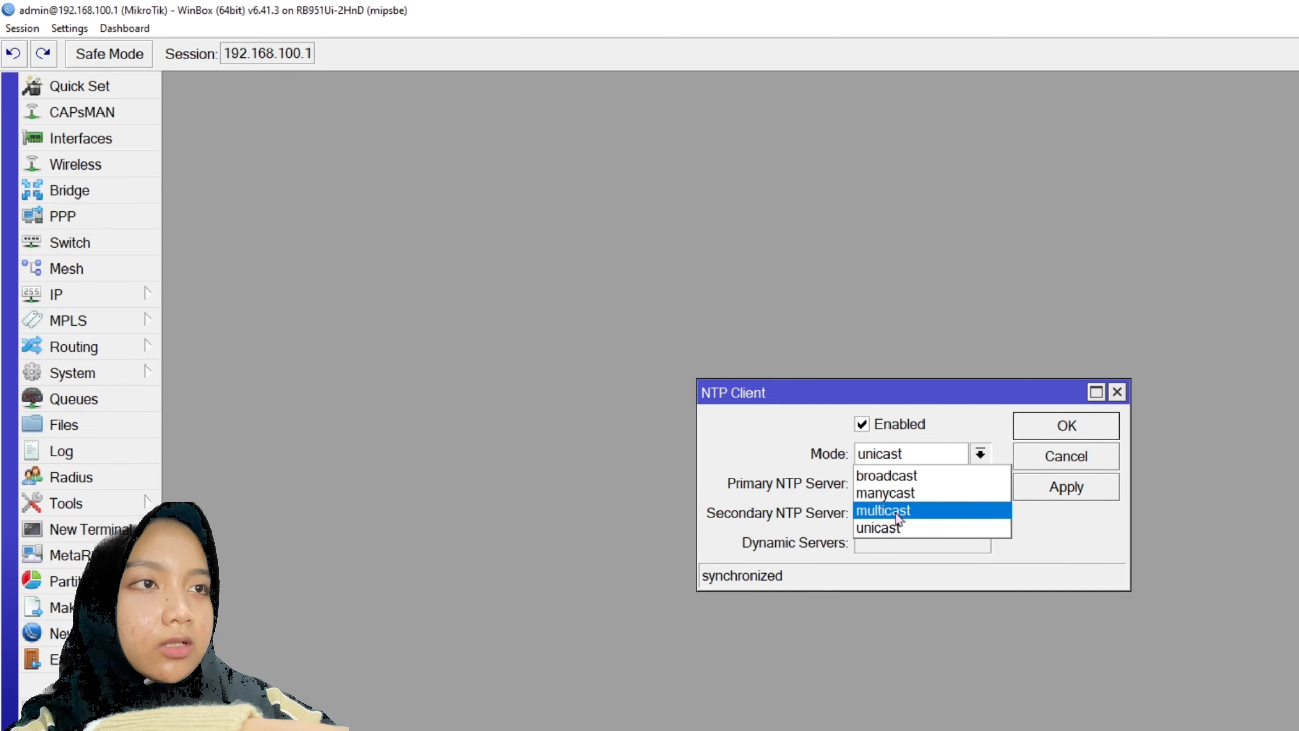
pyautogui.click(895, 526)
pyautogui.click(1067, 486)
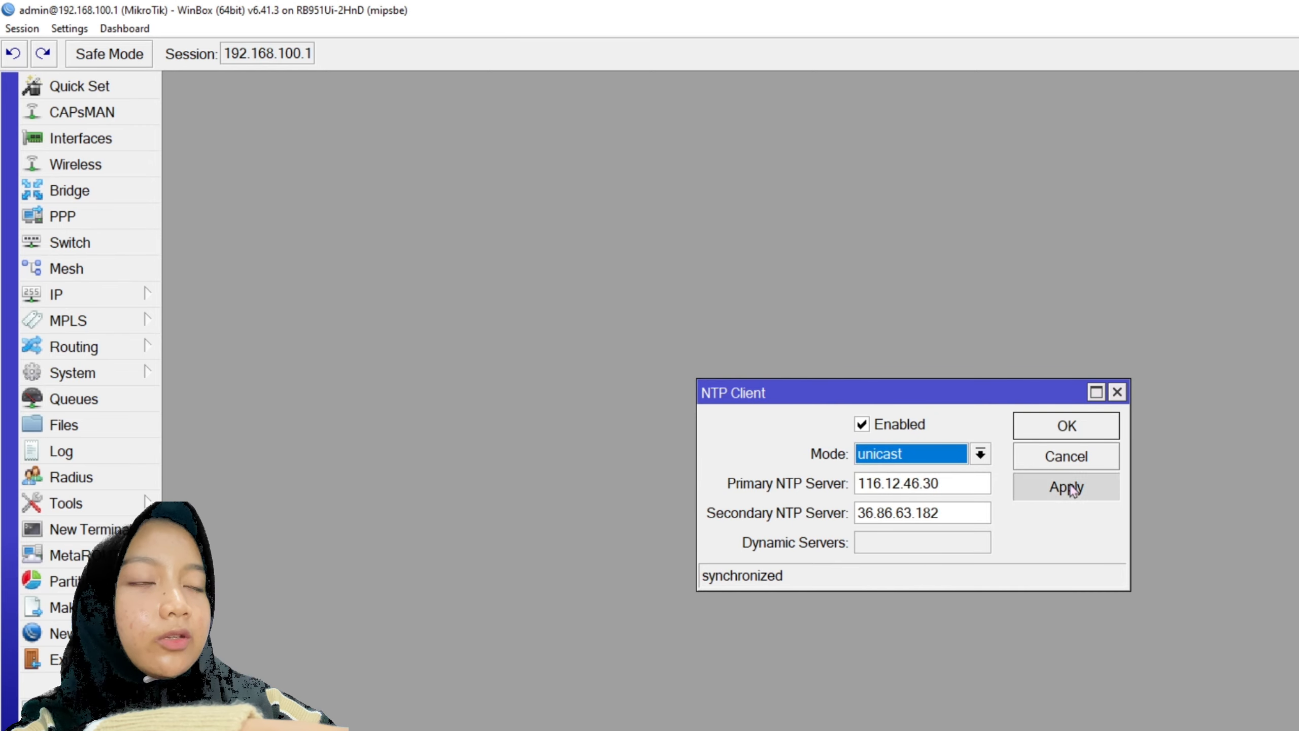
pyautogui.click(1082, 427)
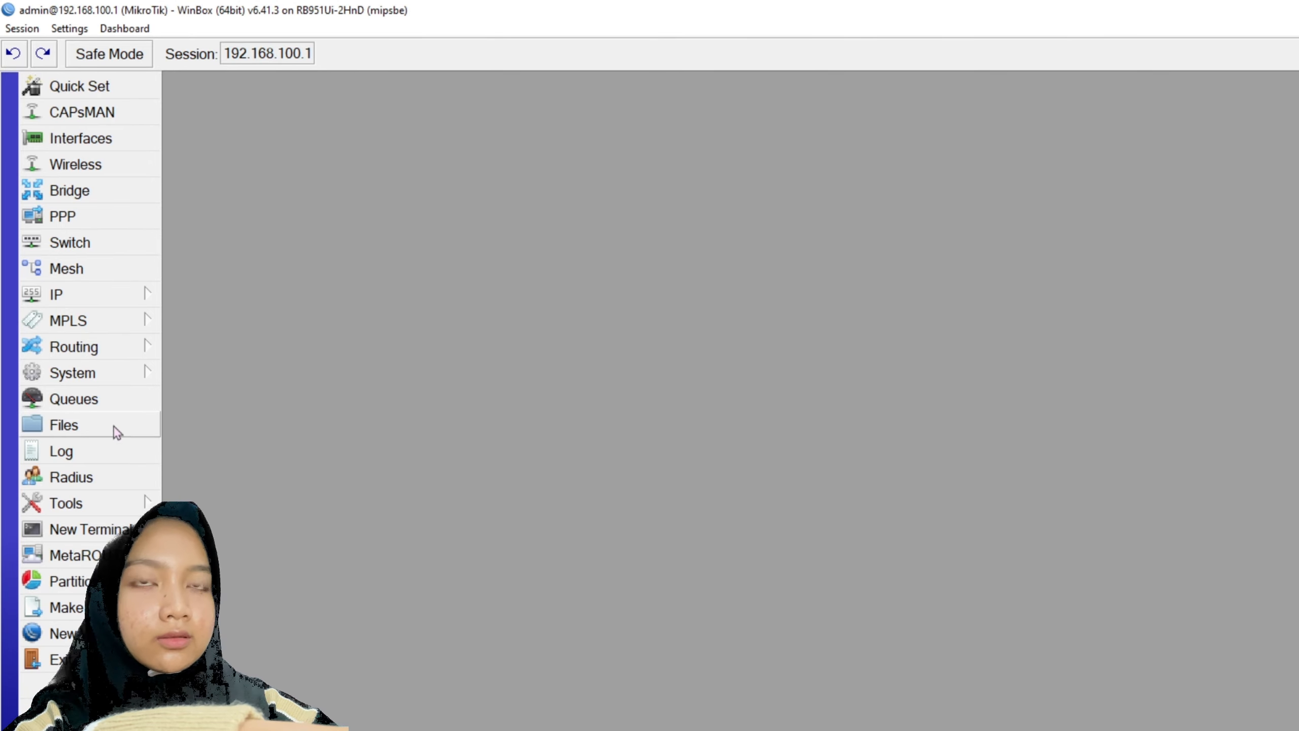
# - Change the Clock time zone to Asia/Makassar (GMT+08:00) and apply
pyautogui.click(117, 377)
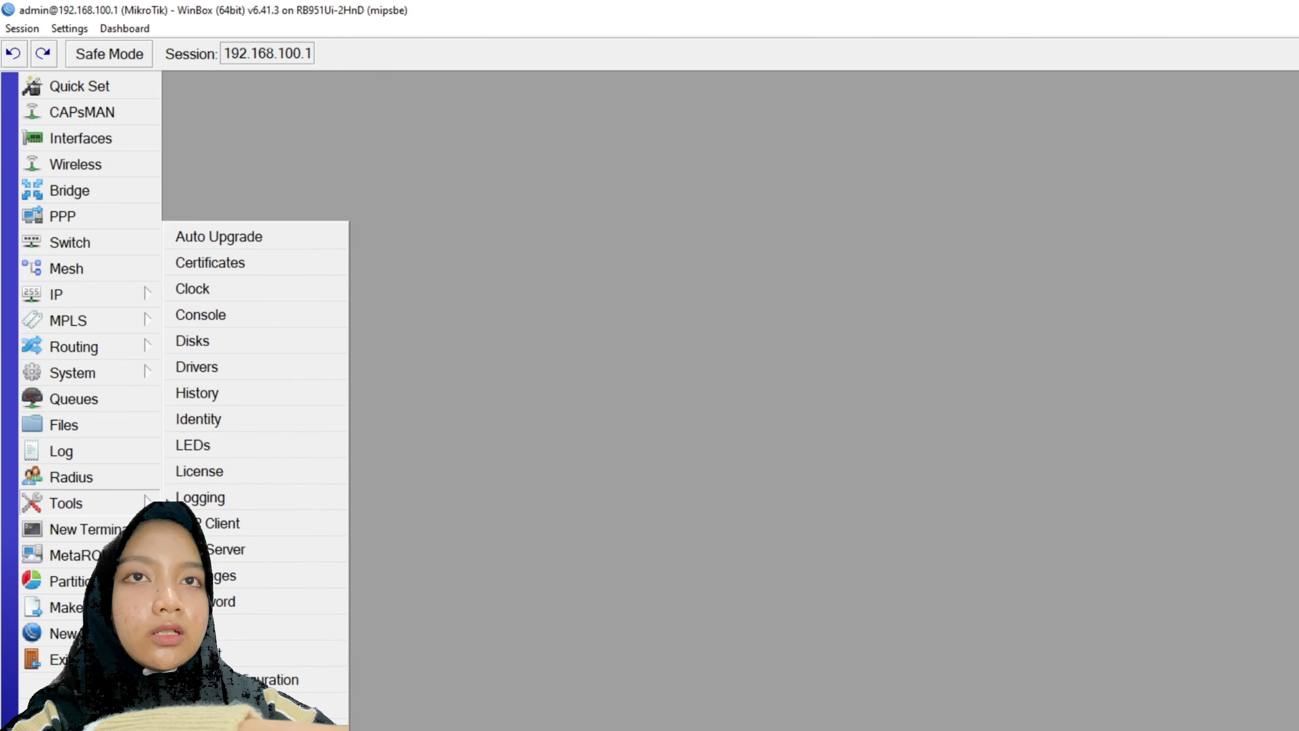
pyautogui.click(236, 295)
pyautogui.click(1054, 523)
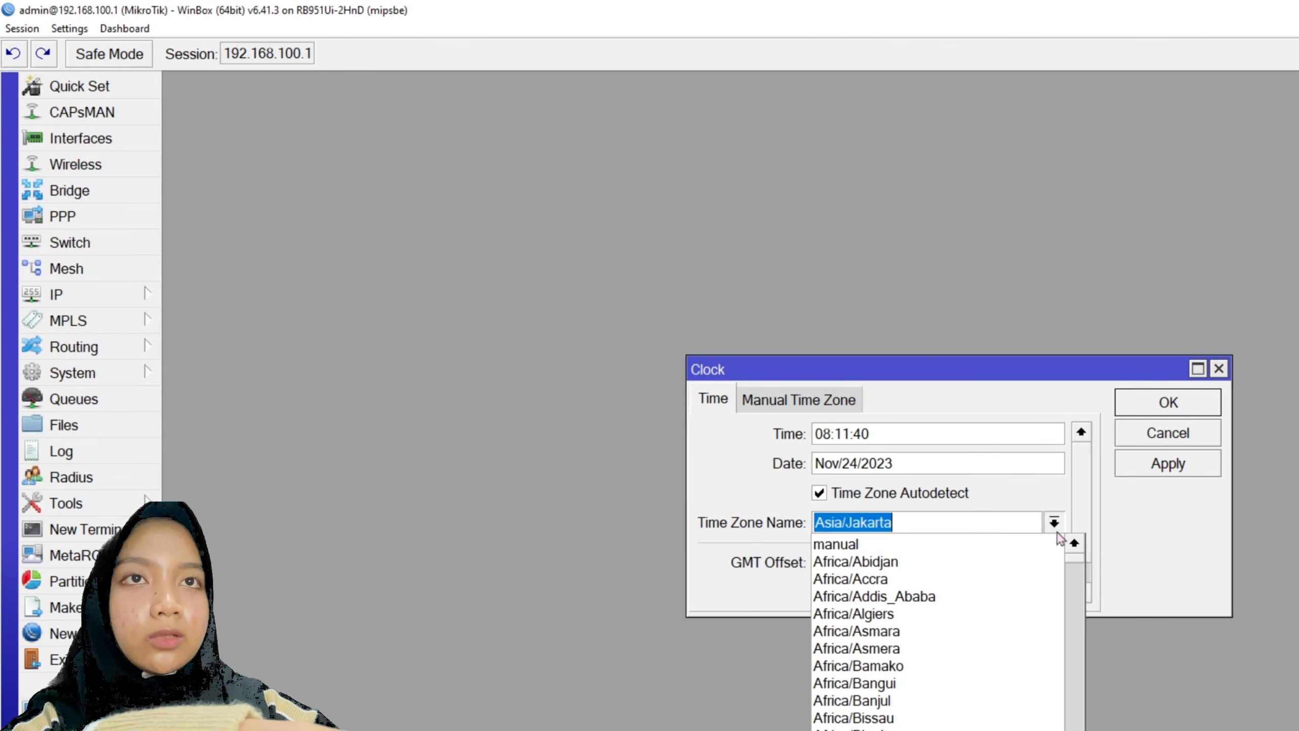
pyautogui.moveTo(1075, 563); pyautogui.dragTo(1068, 637)
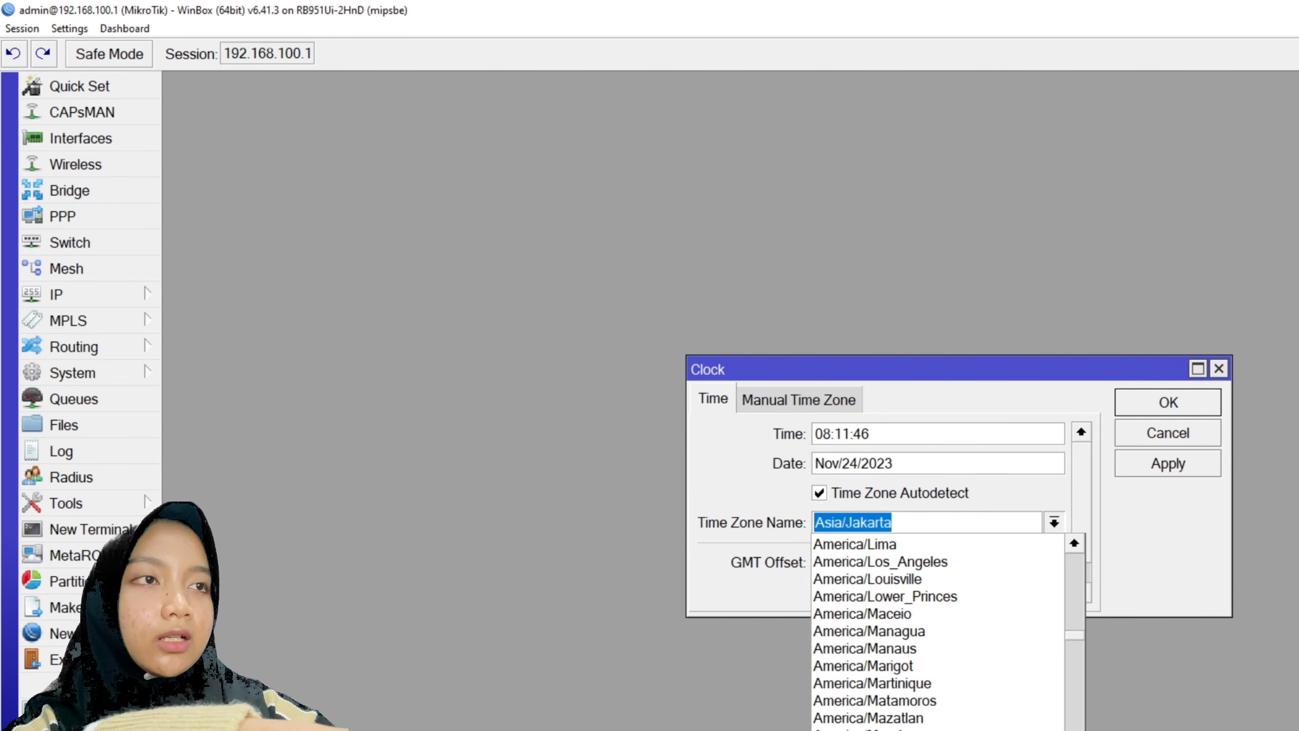
pyautogui.scroll(-4, 941, 647)
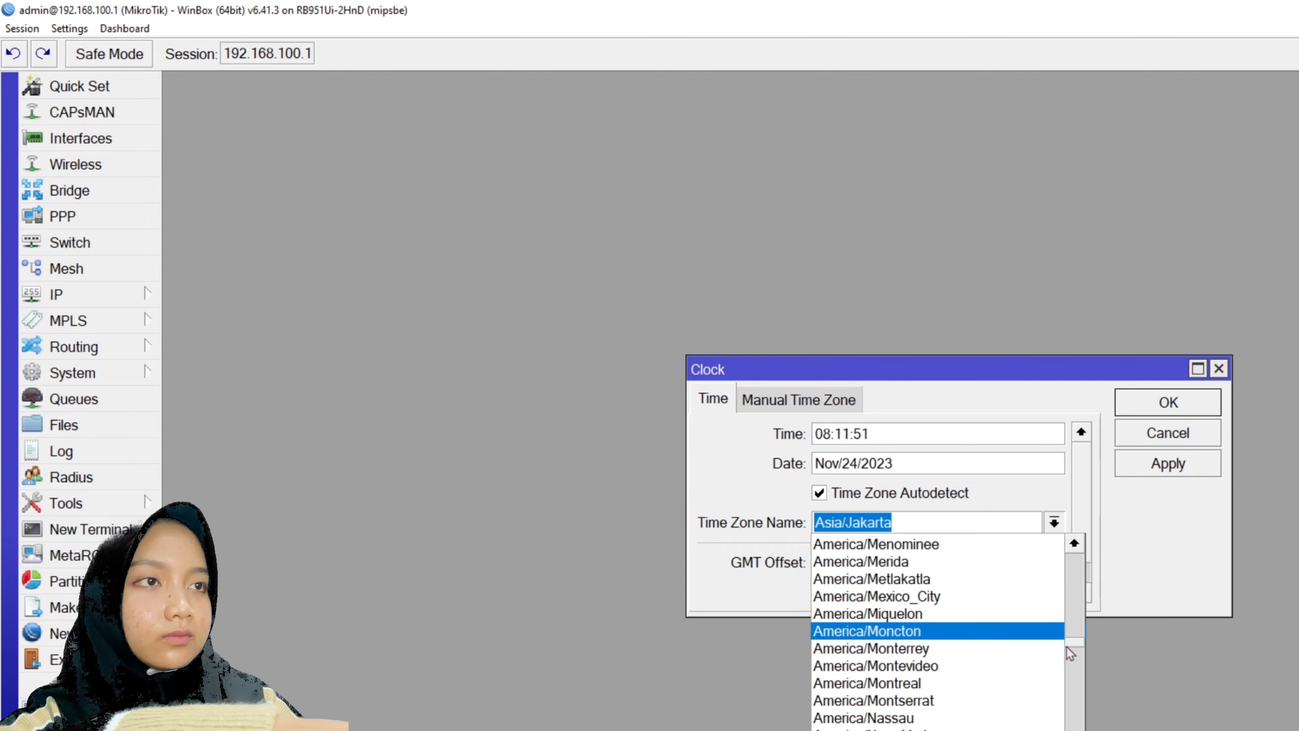
pyautogui.moveTo(1068, 643); pyautogui.dragTo(1061, 702)
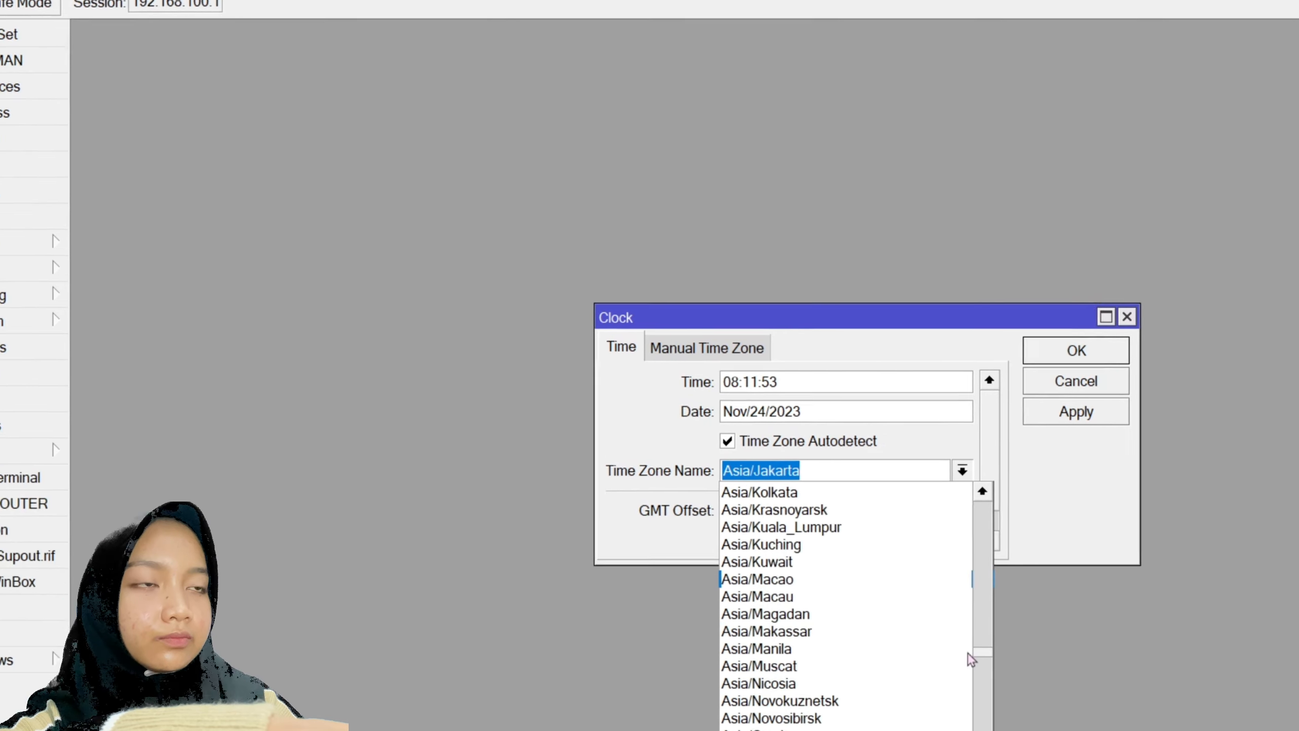
pyautogui.click(921, 683)
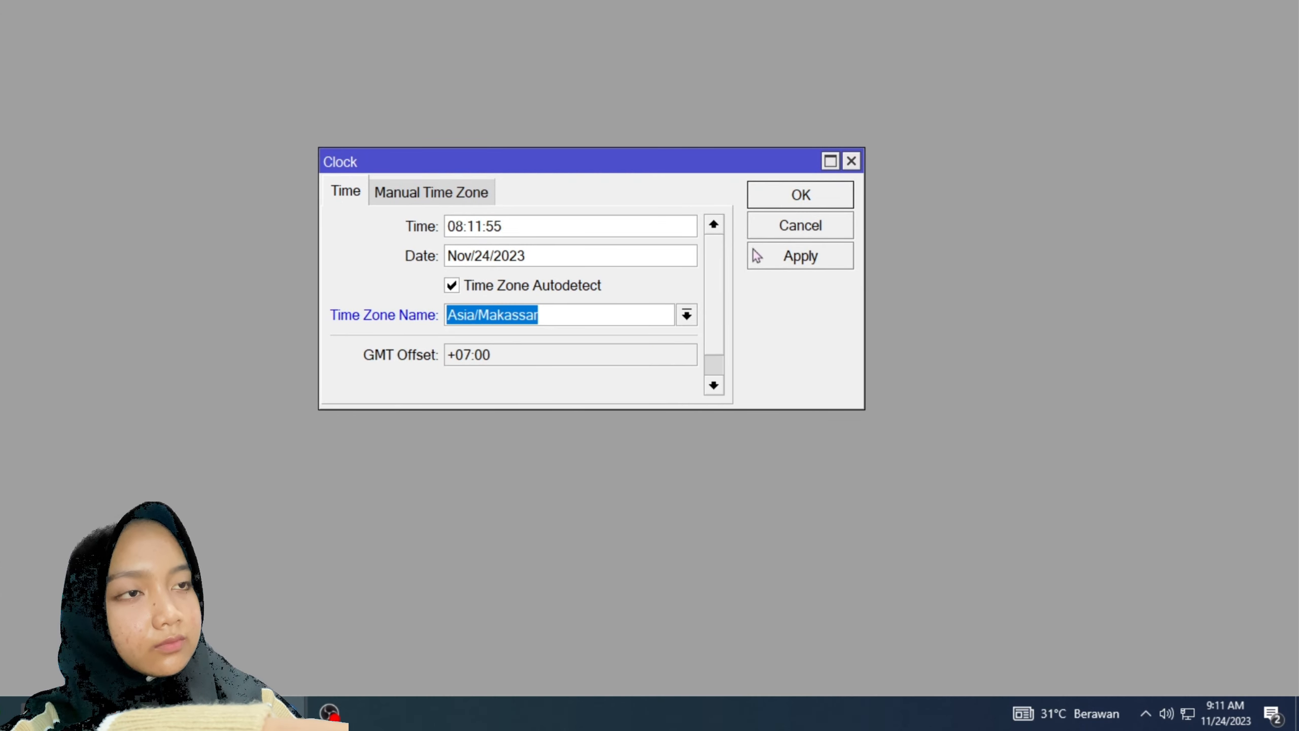
pyautogui.click(757, 255)
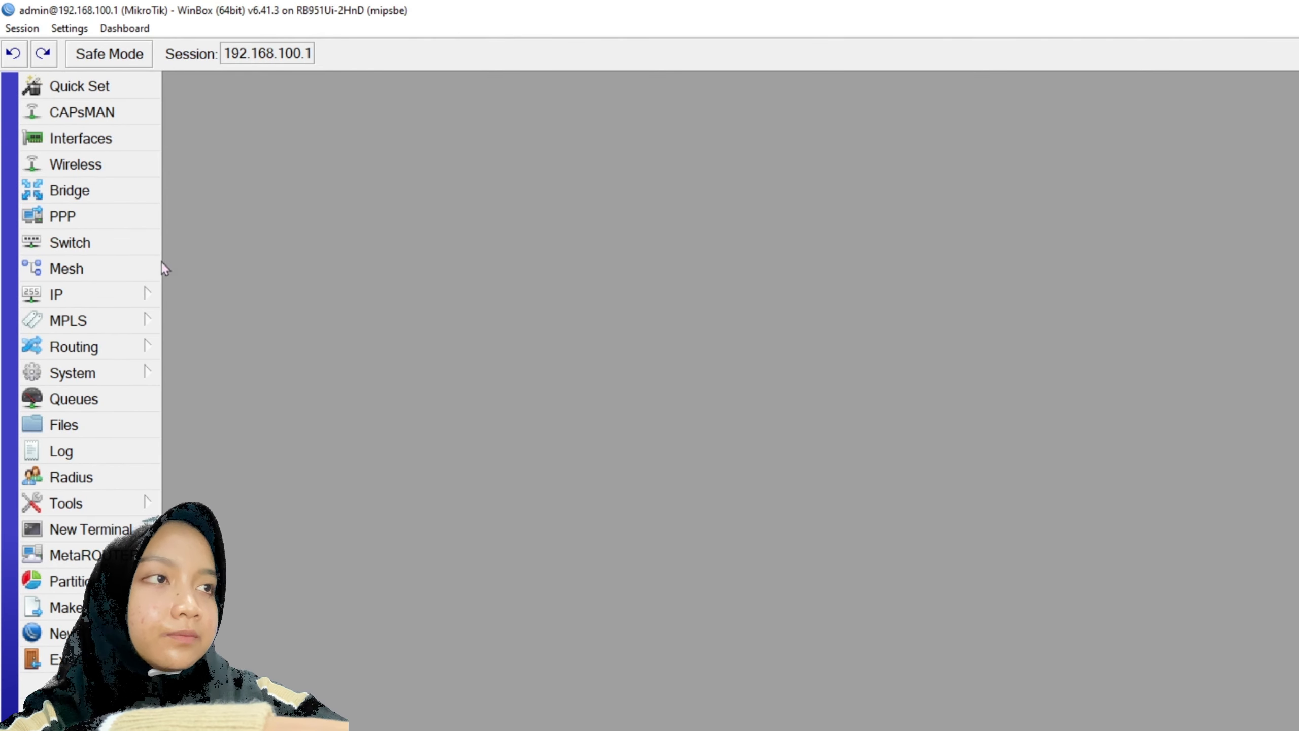
# - Enable the web proxy with Anonymous, Cache On Disk and a cache administrator e-mail address
pyautogui.click(95, 295)
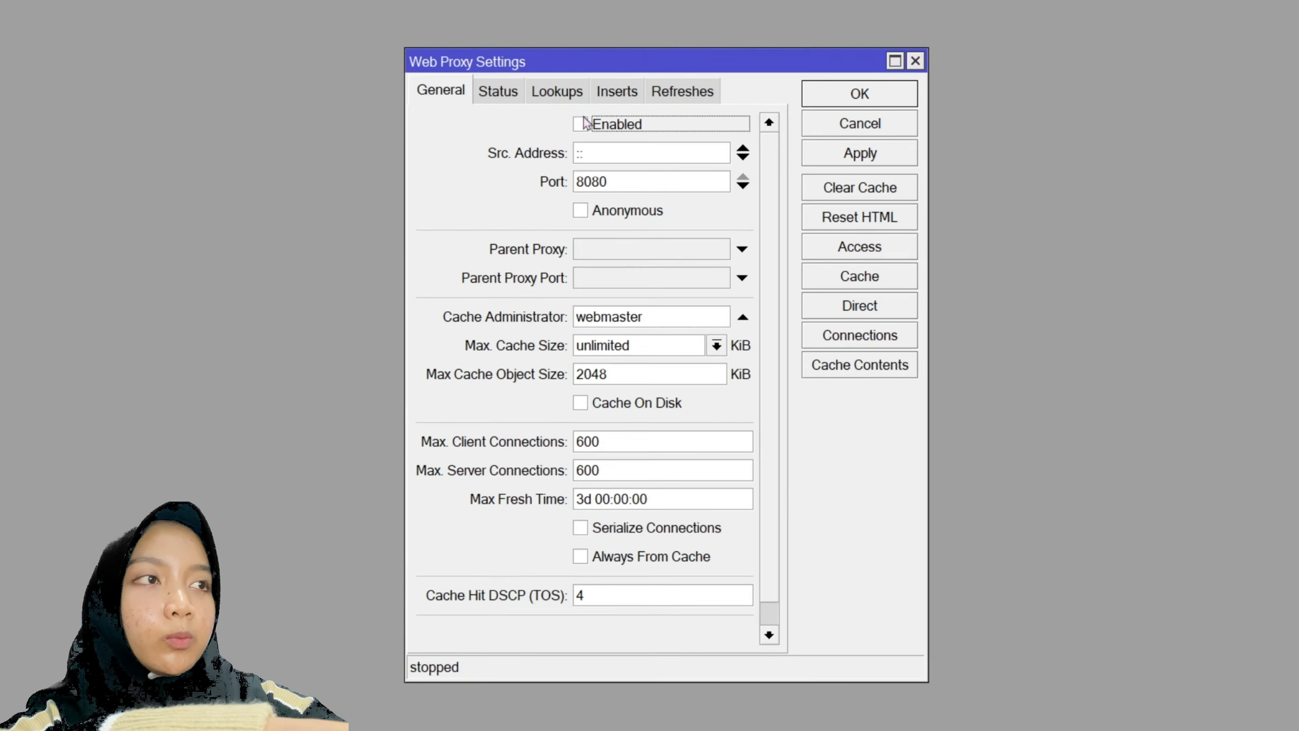
pyautogui.click(584, 123)
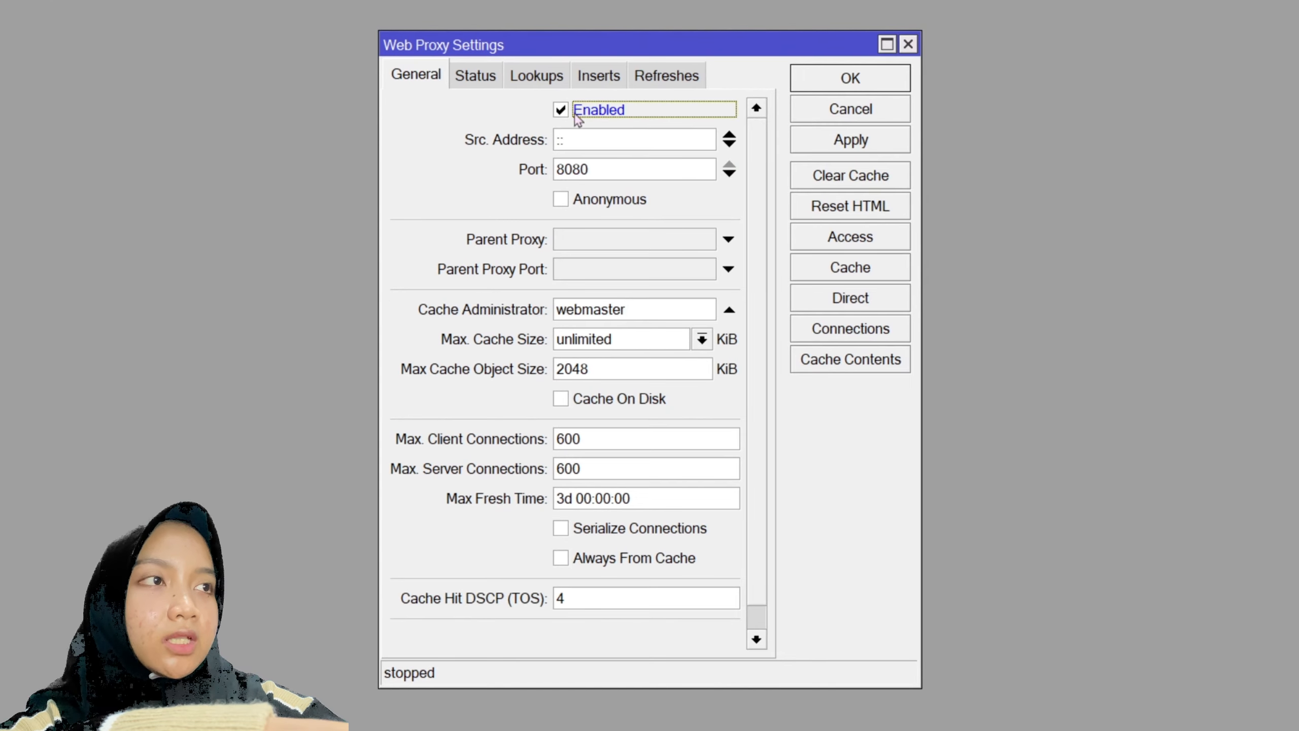
pyautogui.click(580, 210)
pyautogui.click(646, 317)
pyautogui.doubleClick(591, 310)
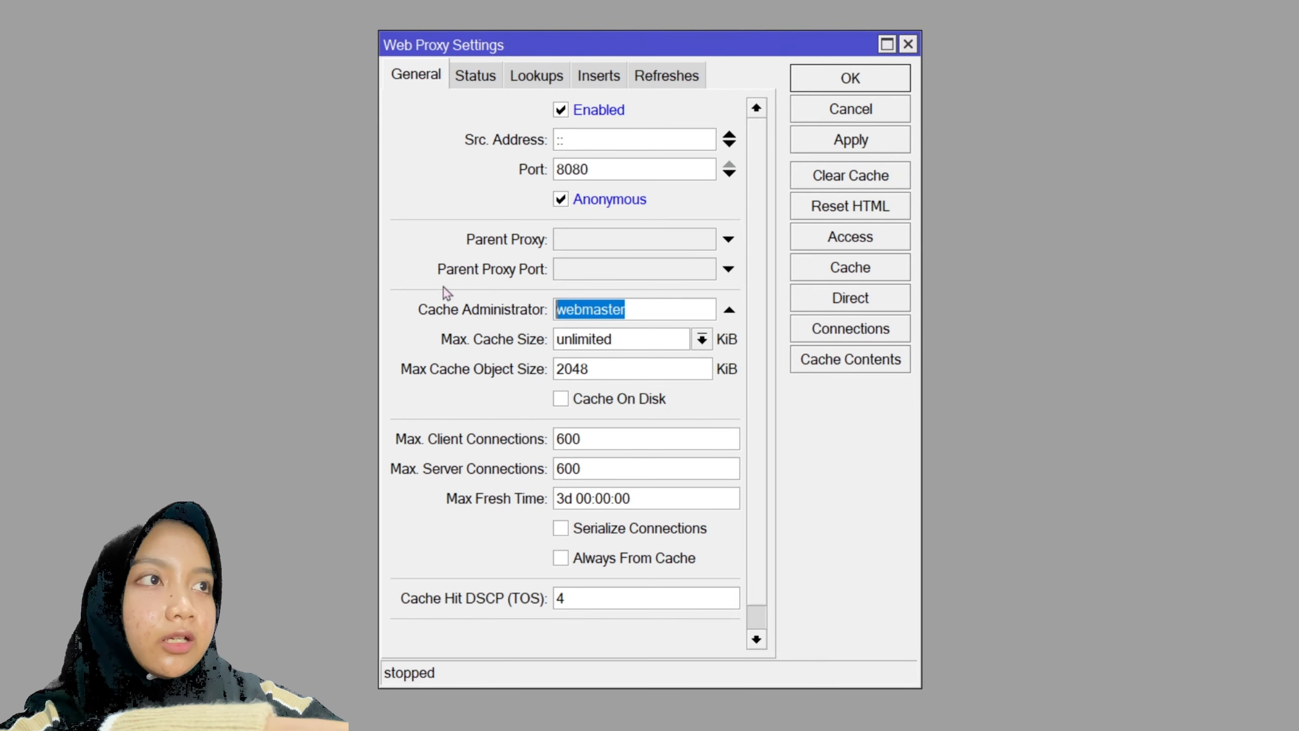
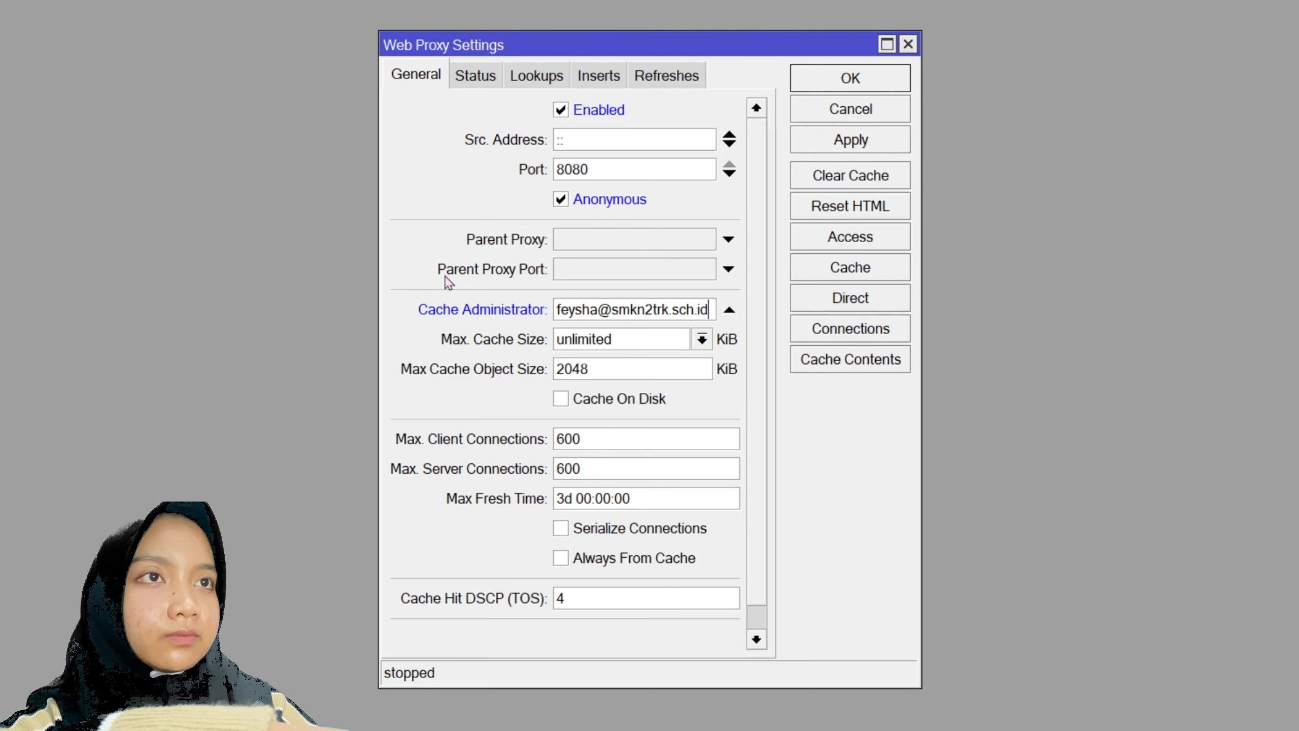
pyautogui.click(561, 399)
pyautogui.click(859, 140)
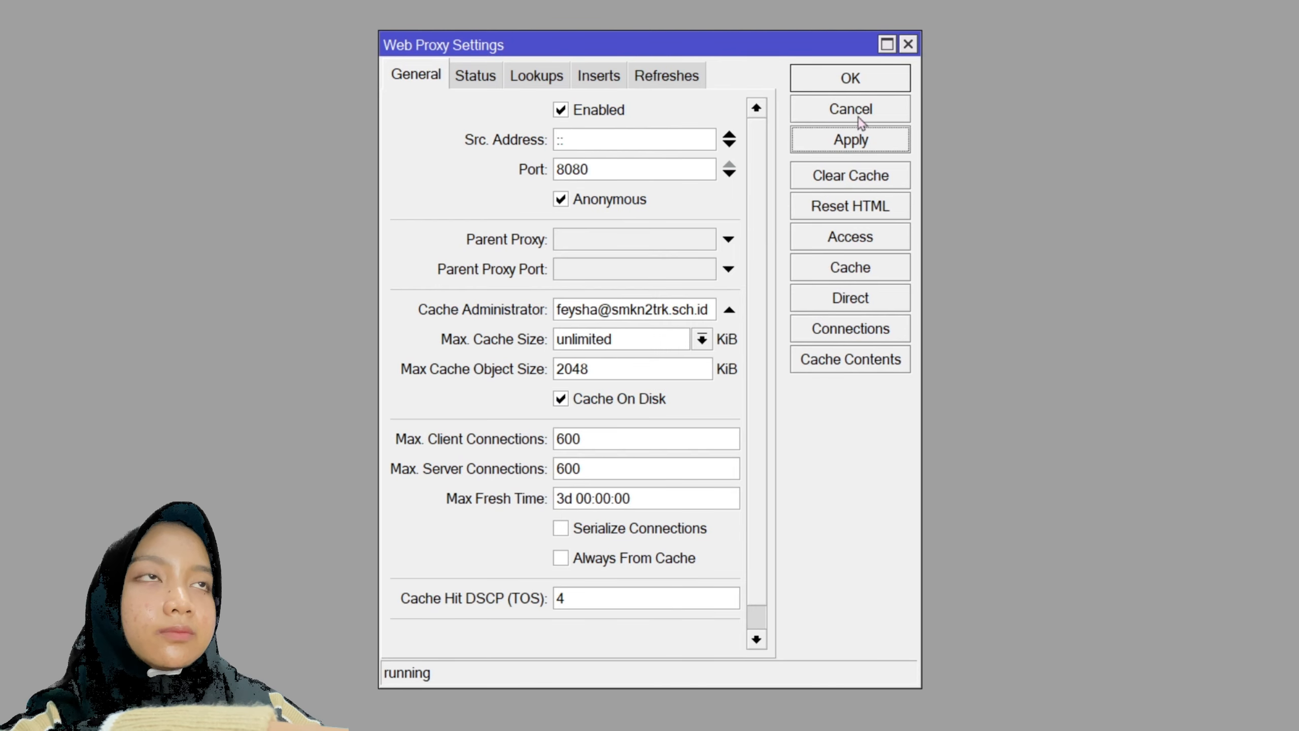
pyautogui.click(861, 79)
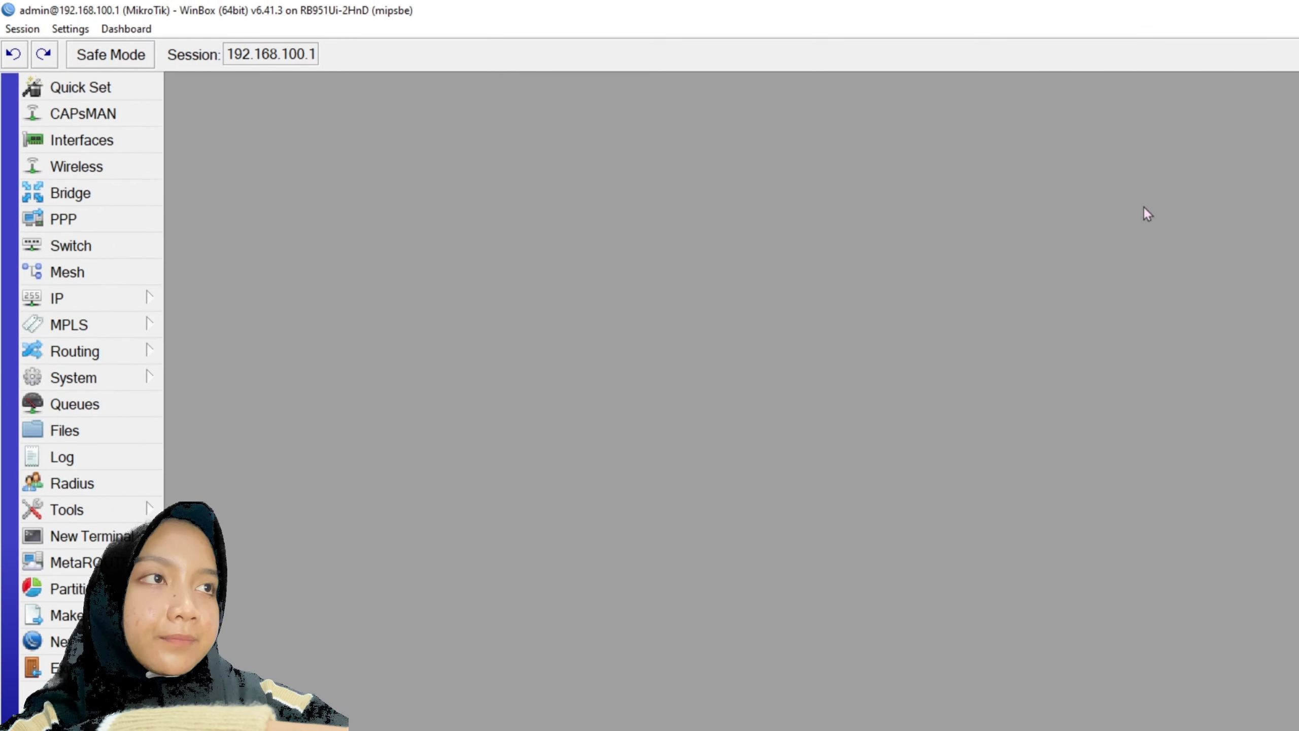
pyautogui.click(88, 300)
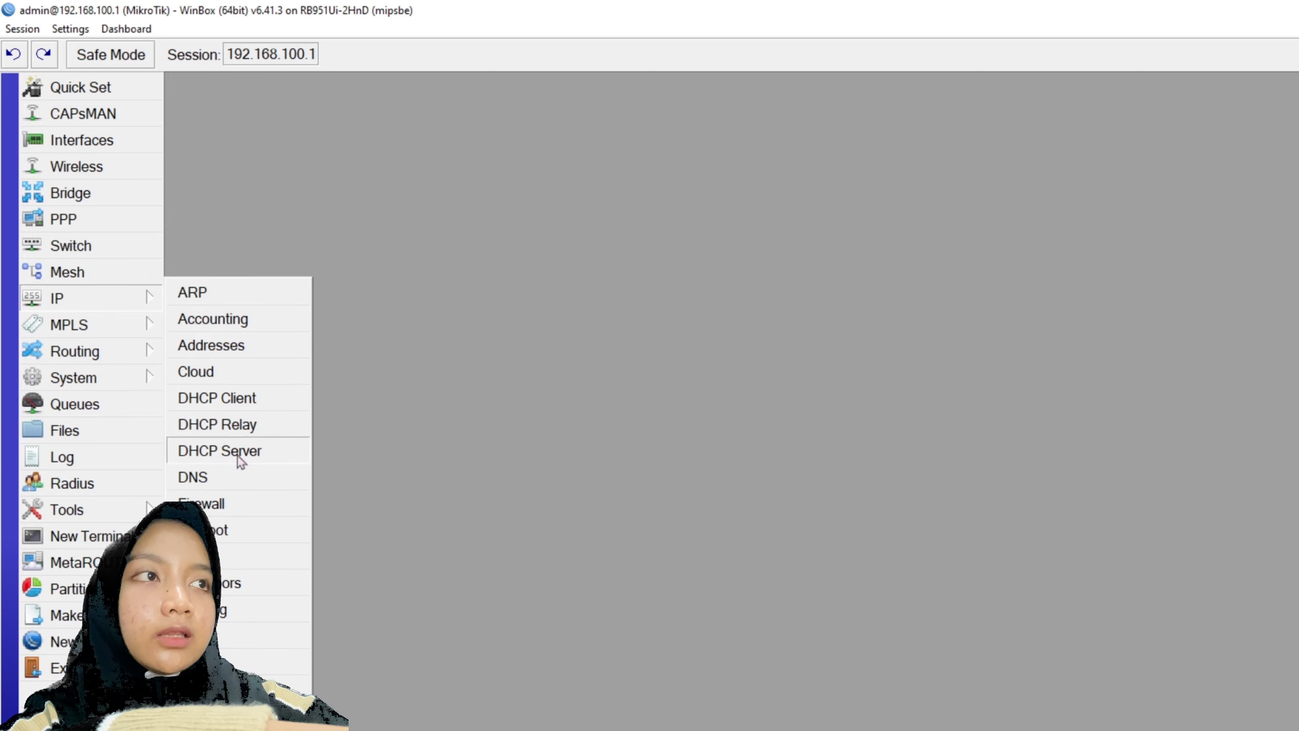
pyautogui.click(239, 507)
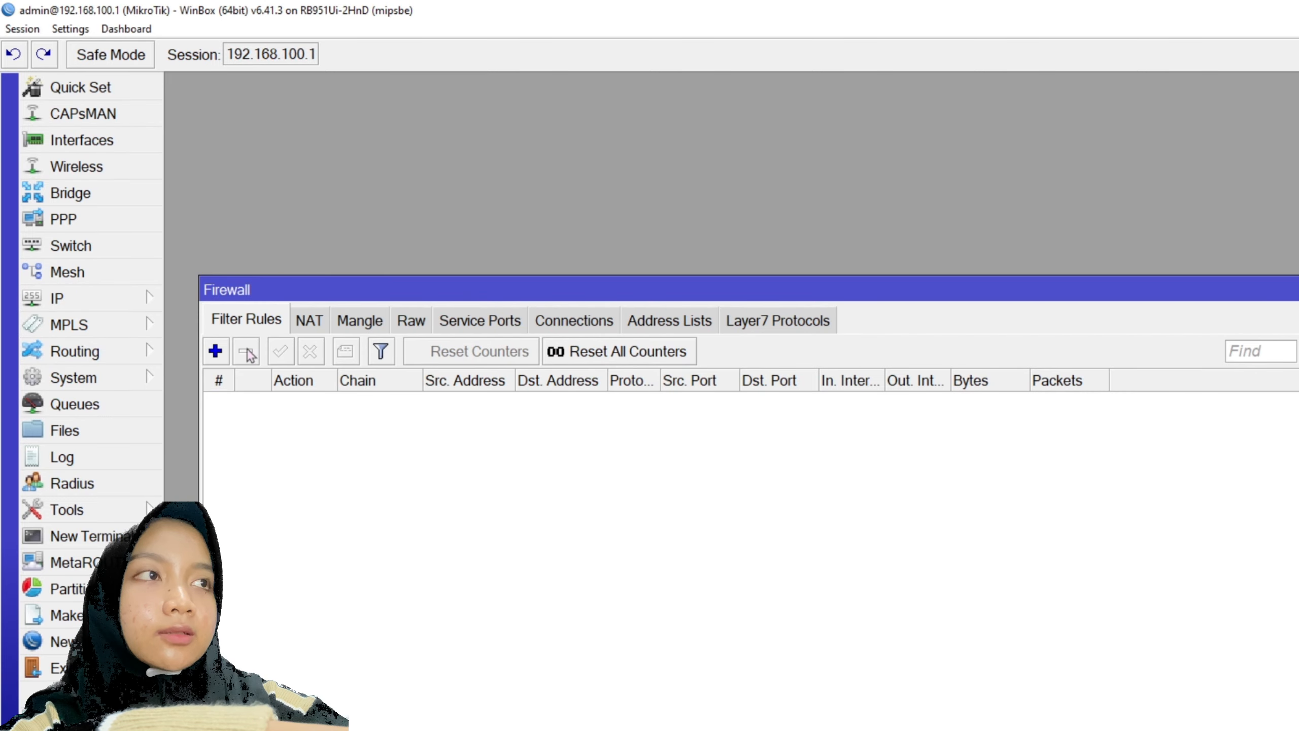
# - Add an input-chain rule for source addresses 192.168.100.2-192.168.100.50 and save it
pyautogui.click(215, 352)
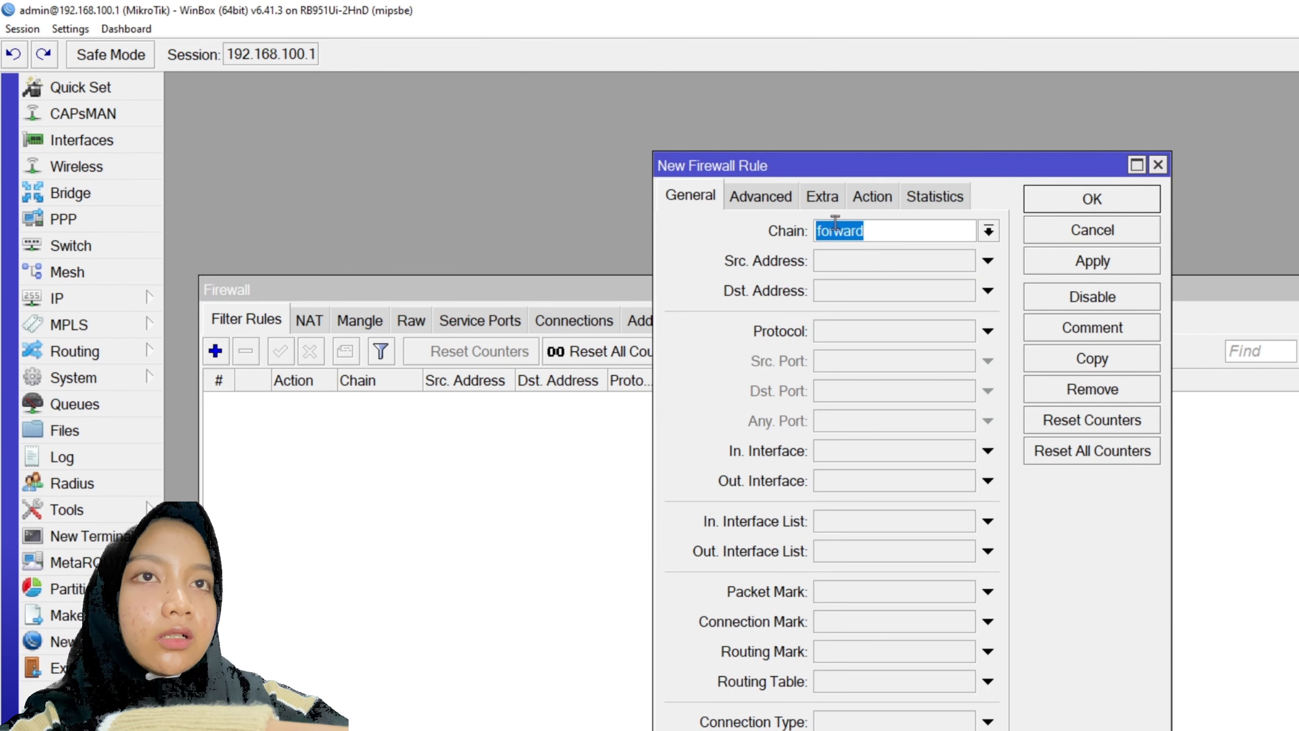
pyautogui.click(990, 232)
pyautogui.click(884, 278)
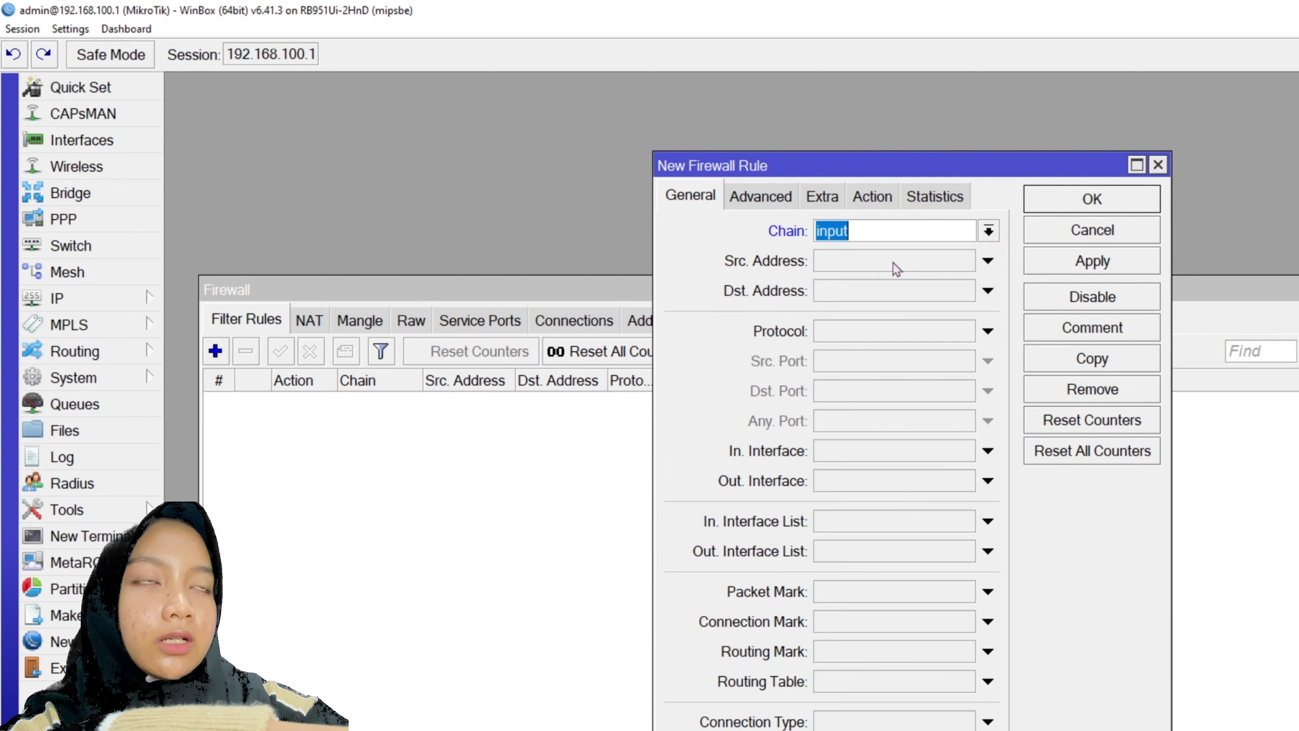
pyautogui.click(893, 261)
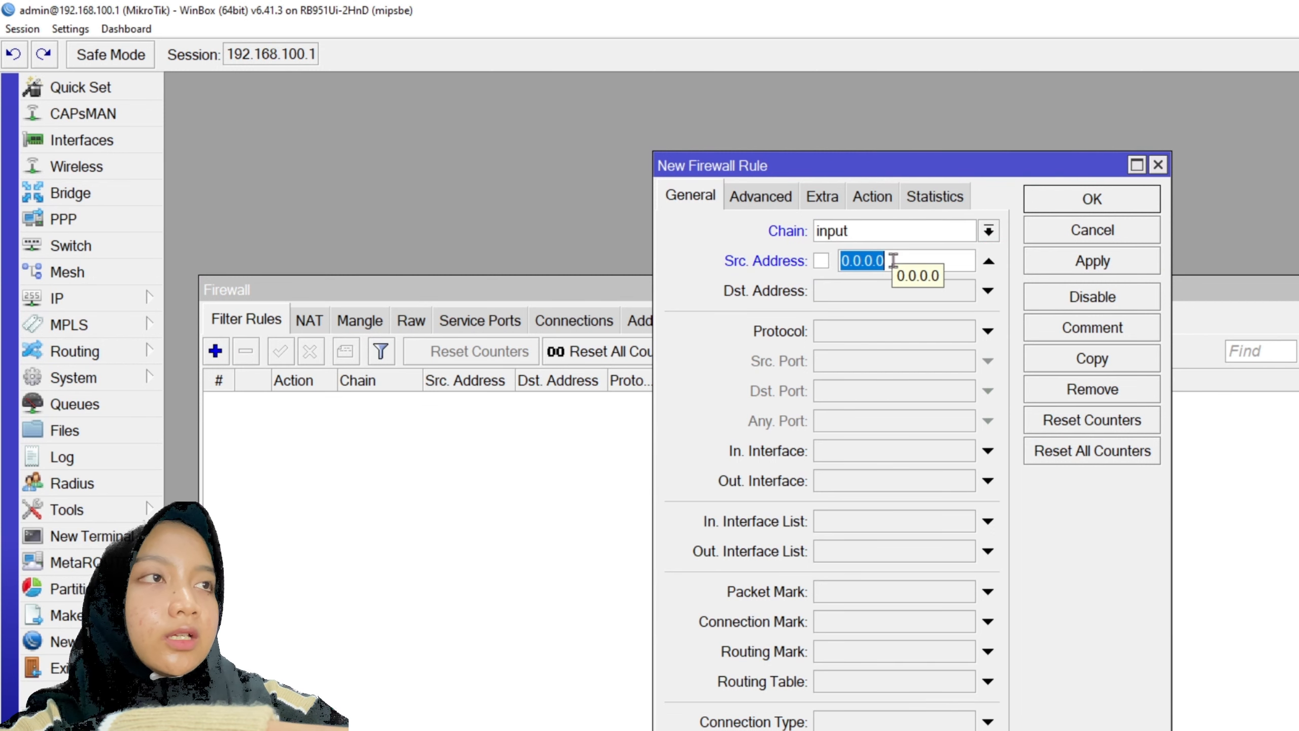
pyautogui.write('192.168.100.2')
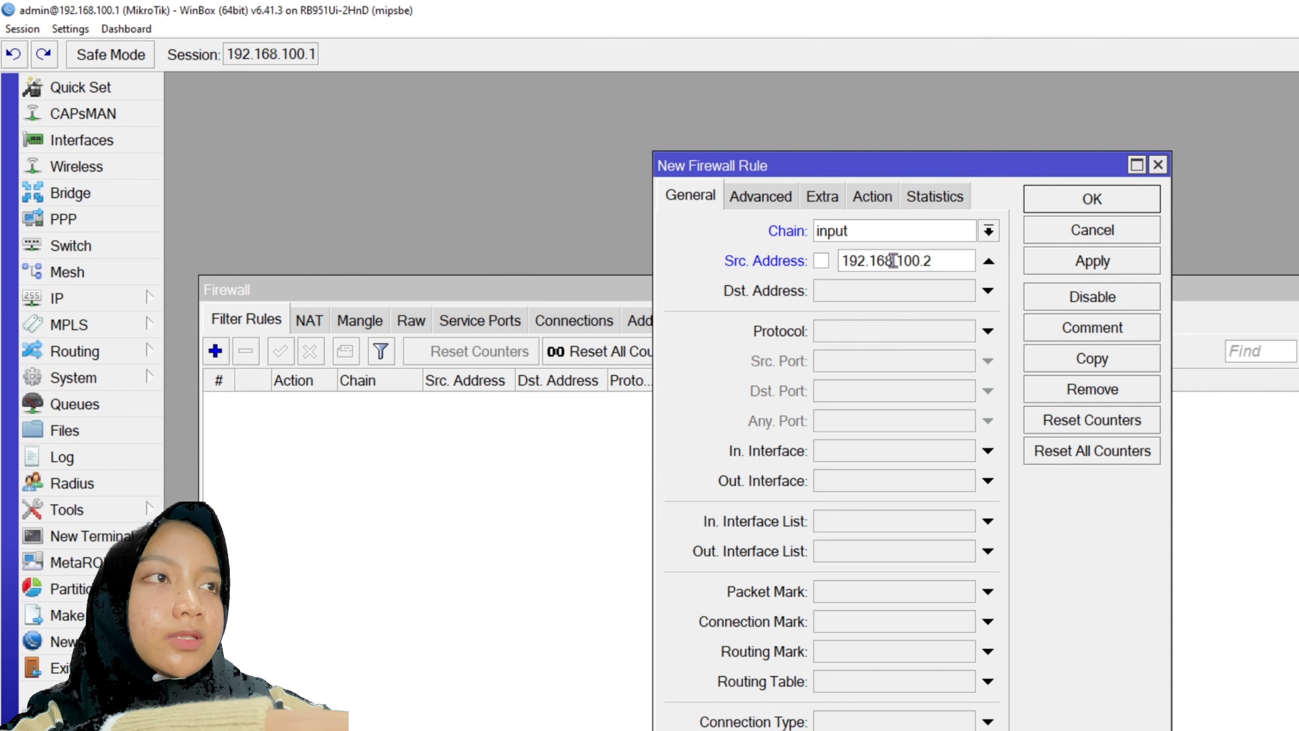
pyautogui.write('-192.')
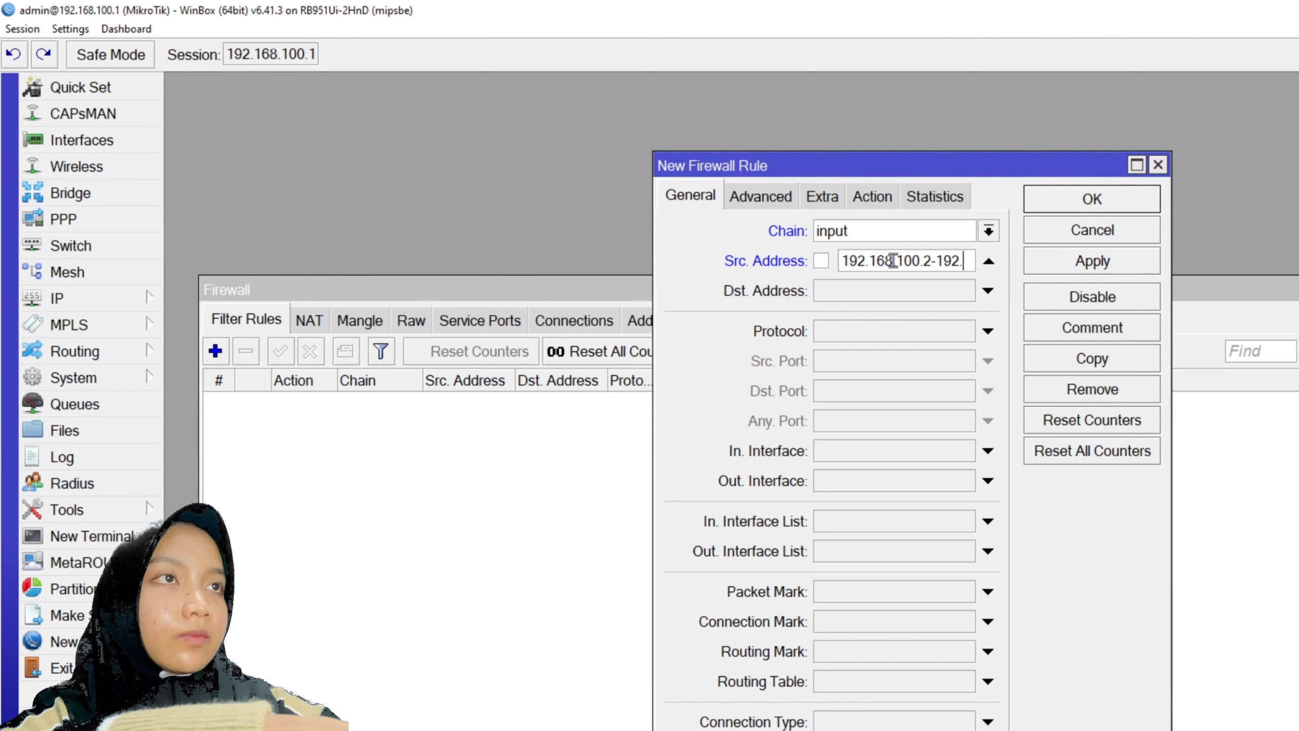
pyautogui.write('168.100')
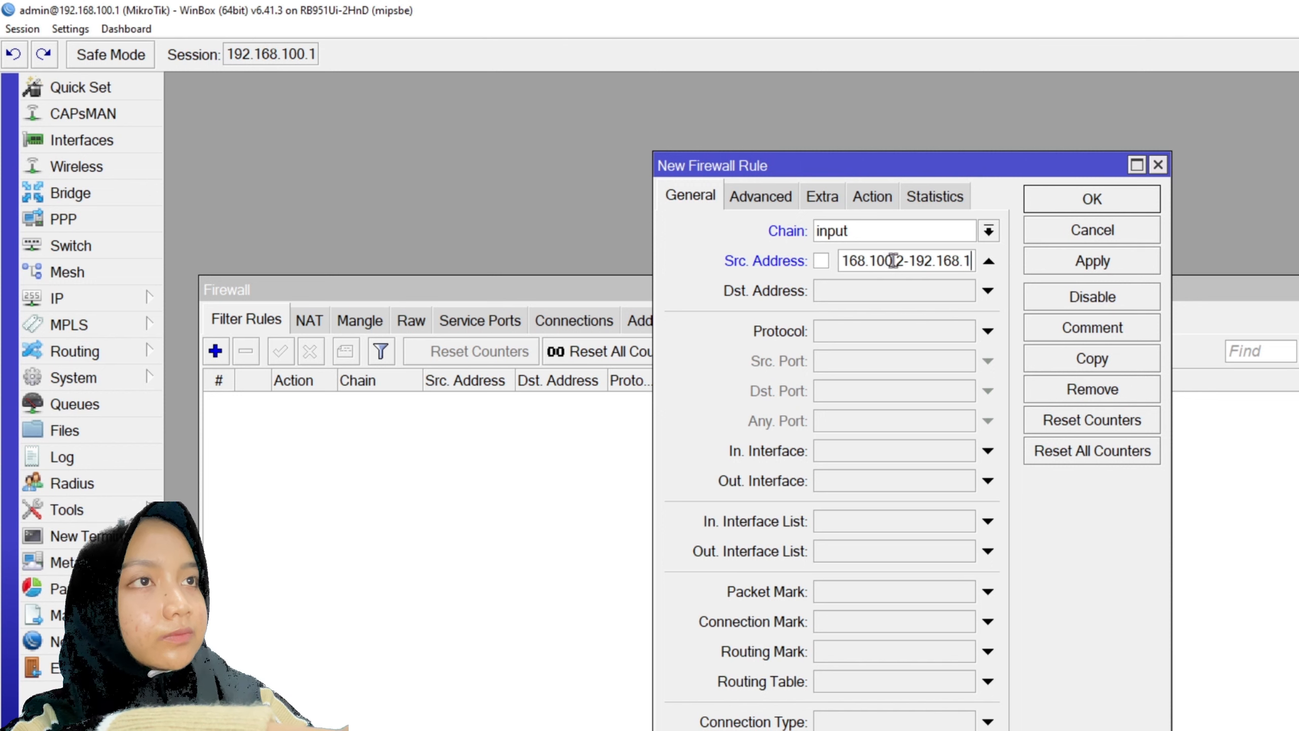
pyautogui.write('.50')
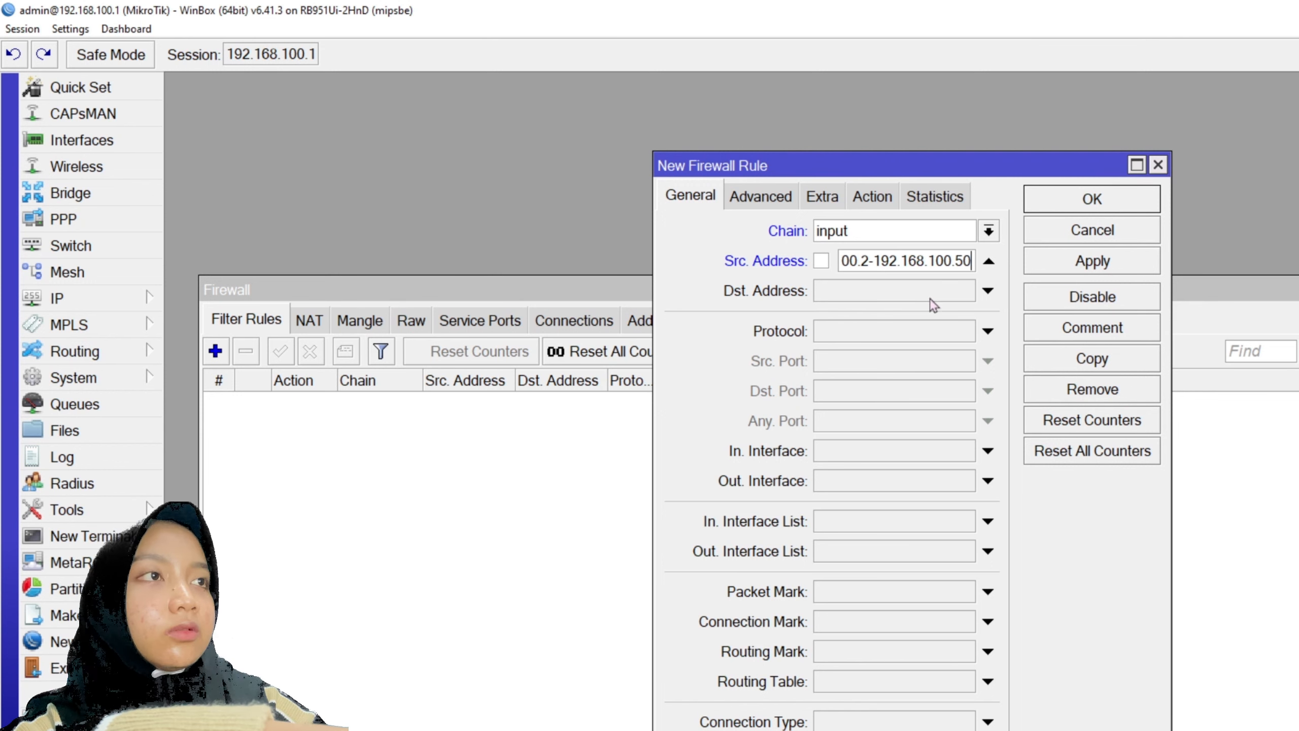
pyautogui.moveTo(851, 231); pyautogui.dragTo(791, 266)
pyautogui.moveTo(890, 264); pyautogui.dragTo(1017, 265)
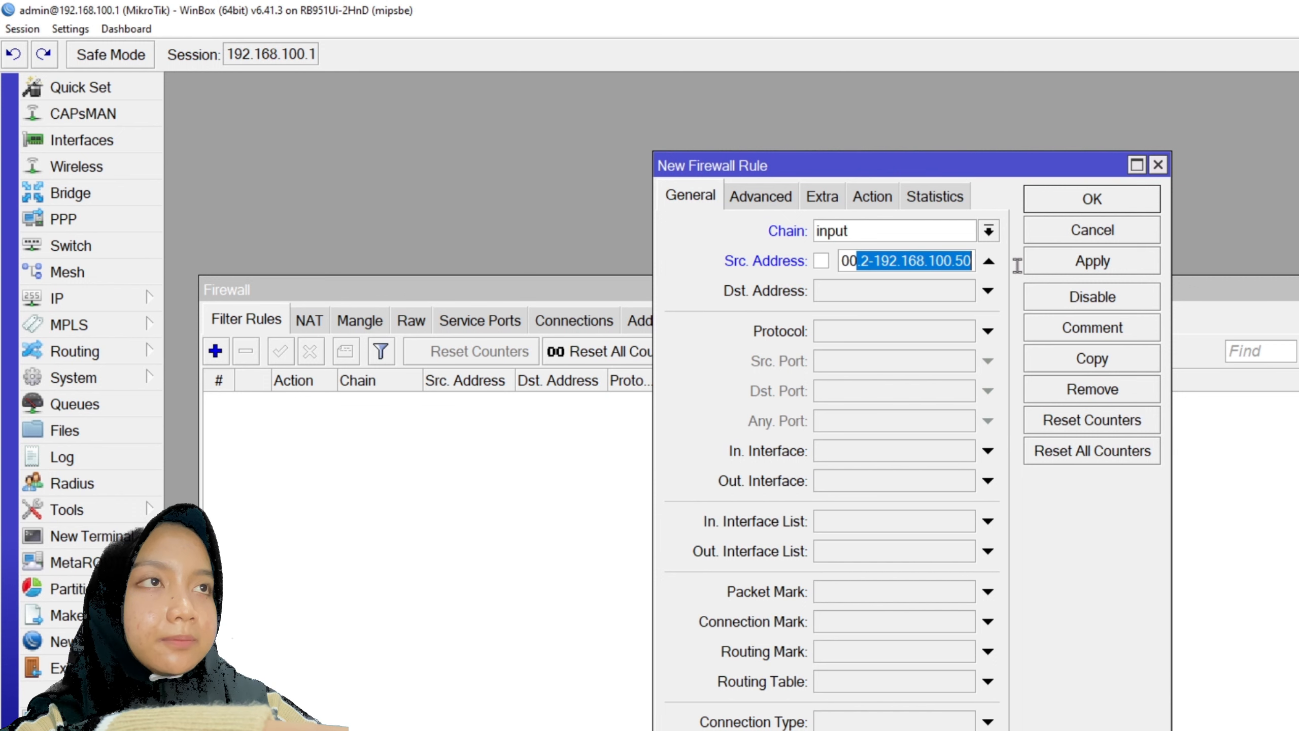
pyautogui.click(1057, 264)
pyautogui.click(1066, 229)
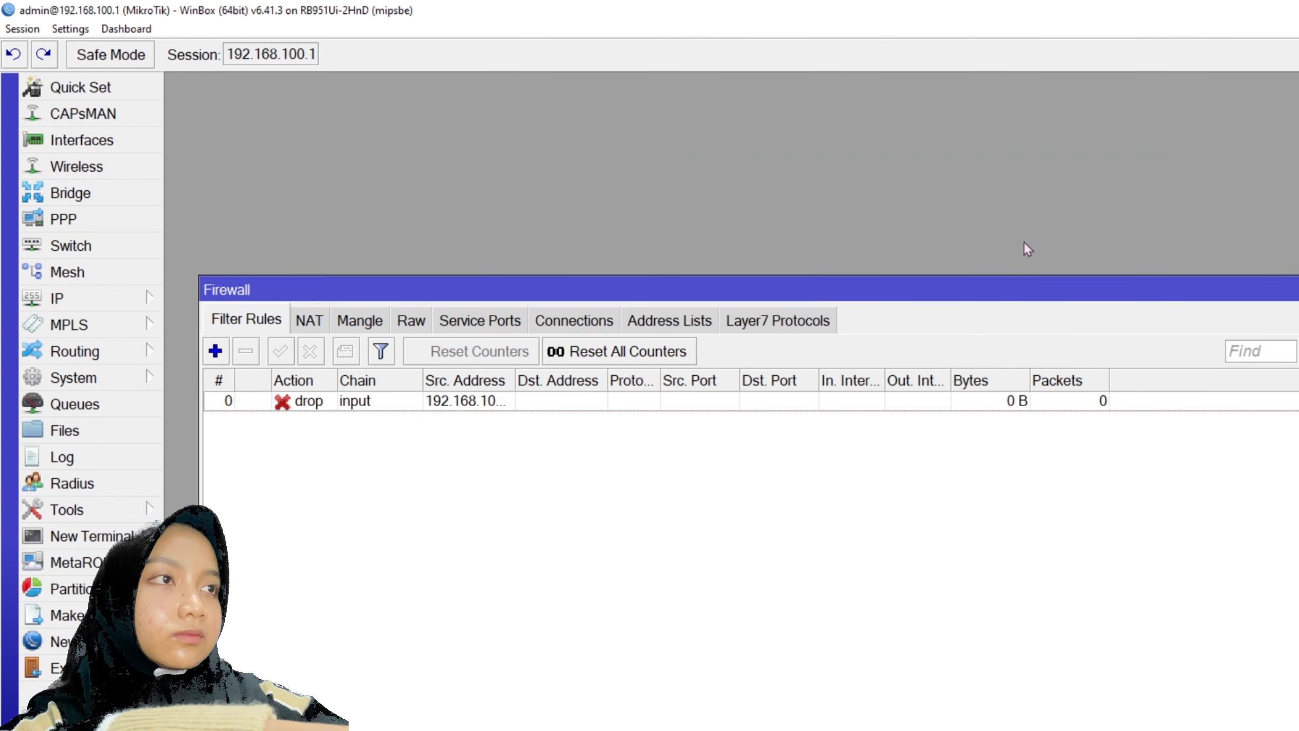
# - Create a new rule with source 192.168.100.51-192.168.100.100 and destination 192.168.200.0/24
pyautogui.click(217, 352)
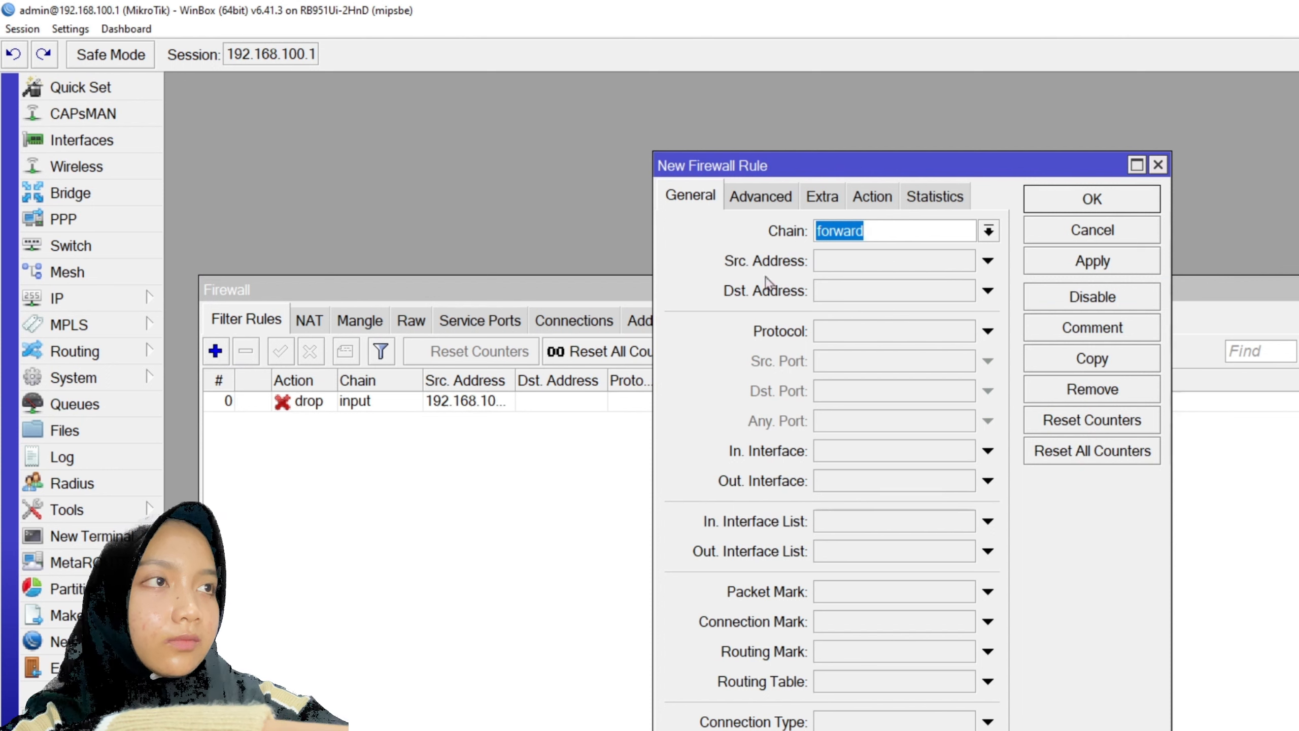
pyautogui.click(881, 264)
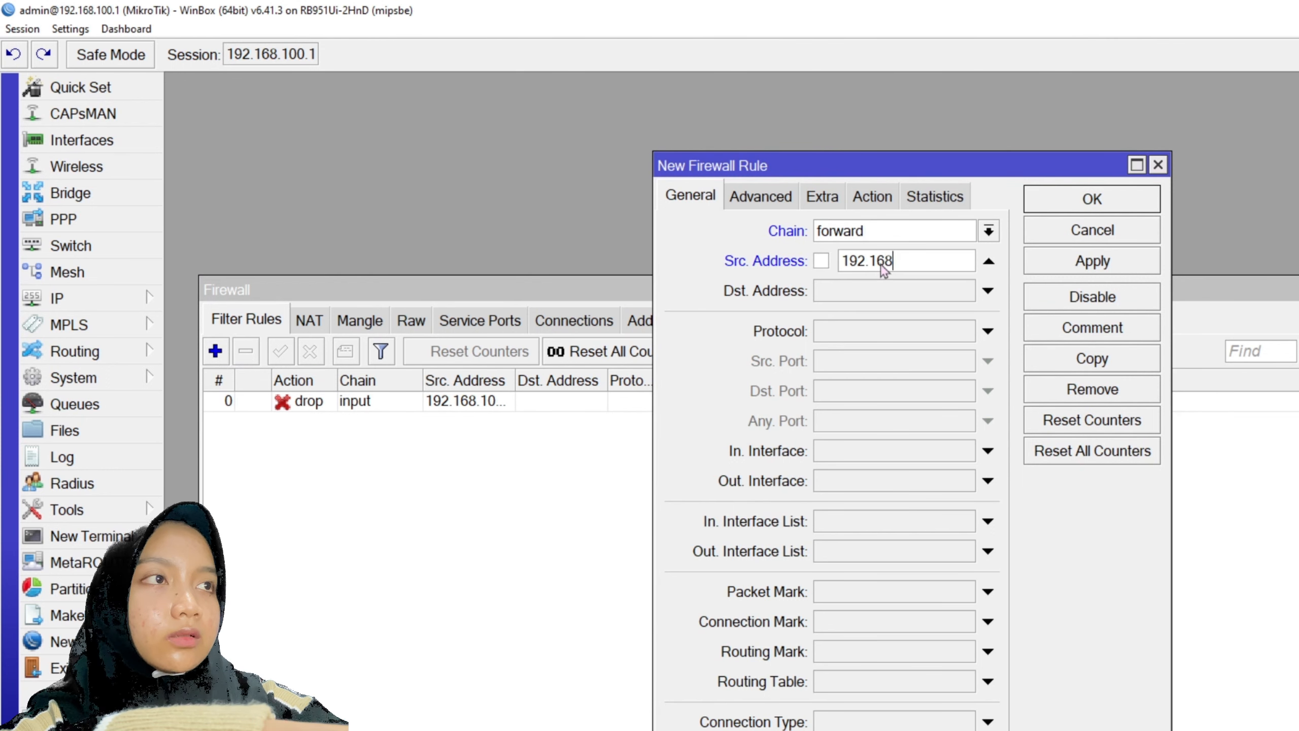
pyautogui.write('192.168.100')
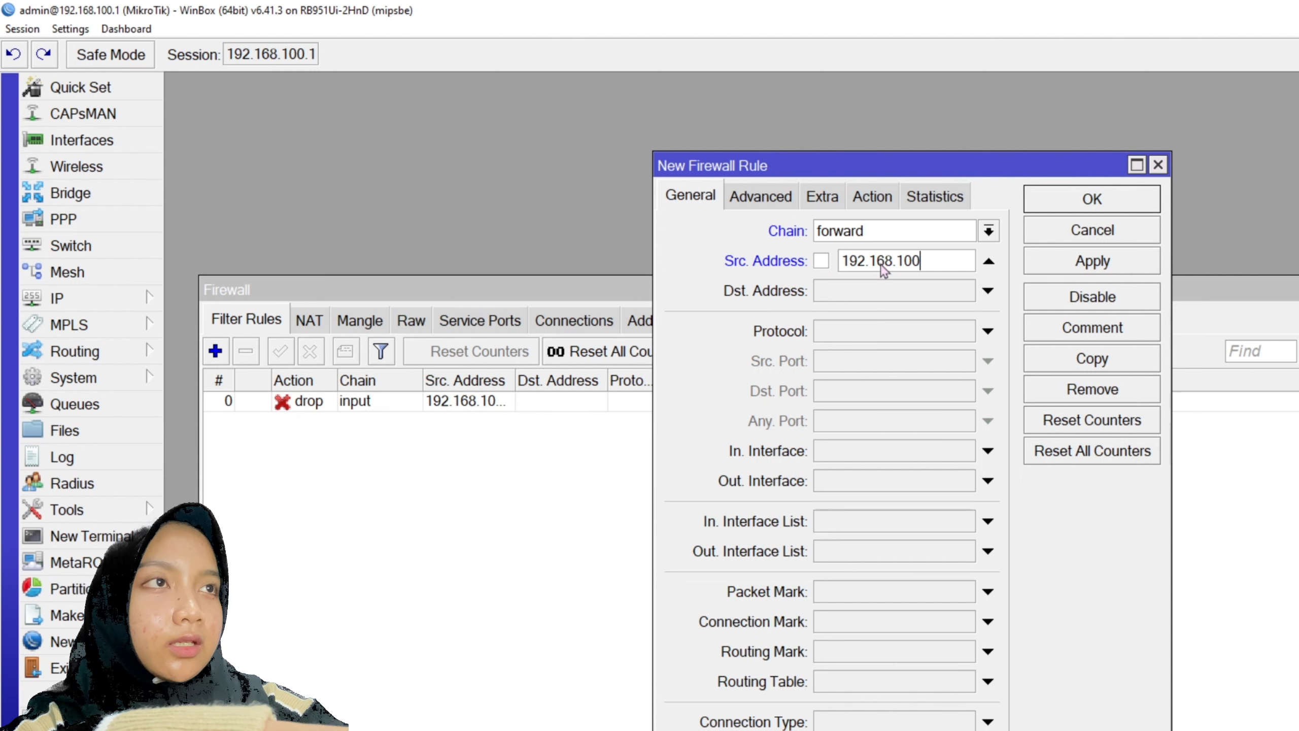
pyautogui.write('.51')
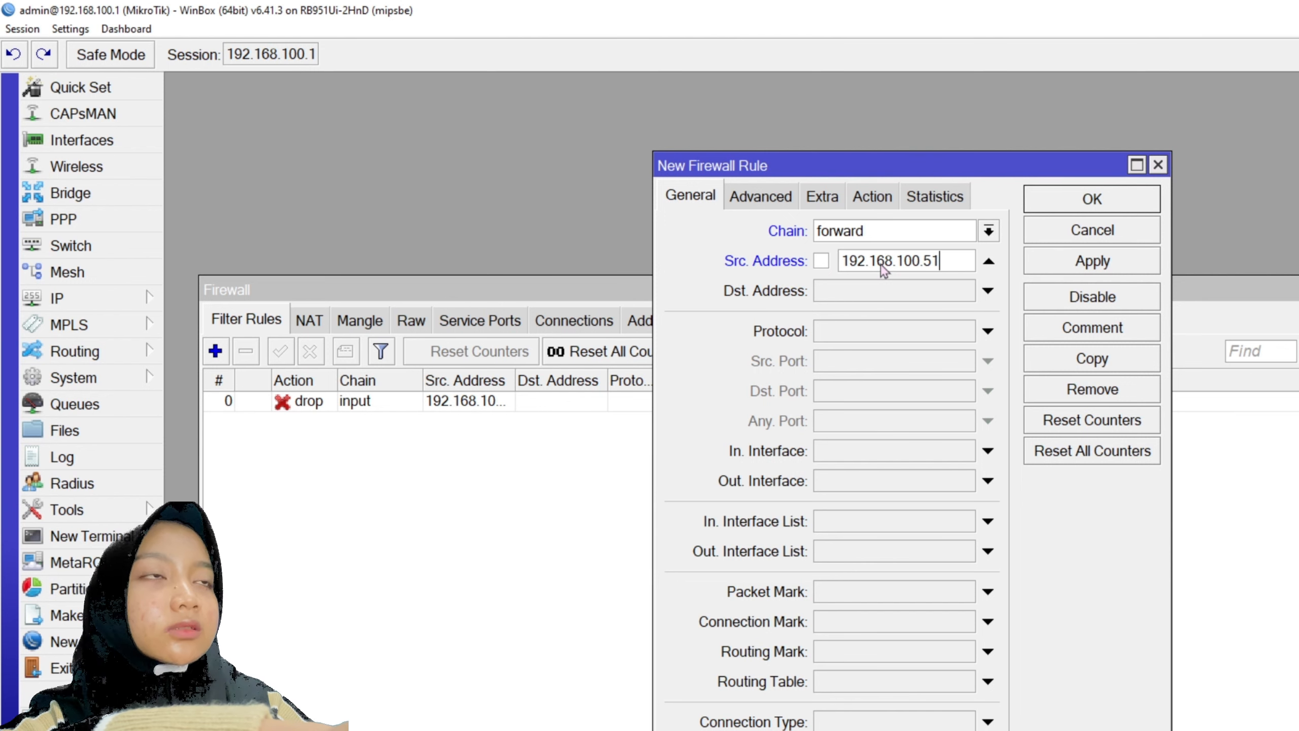
pyautogui.write('-192.16')
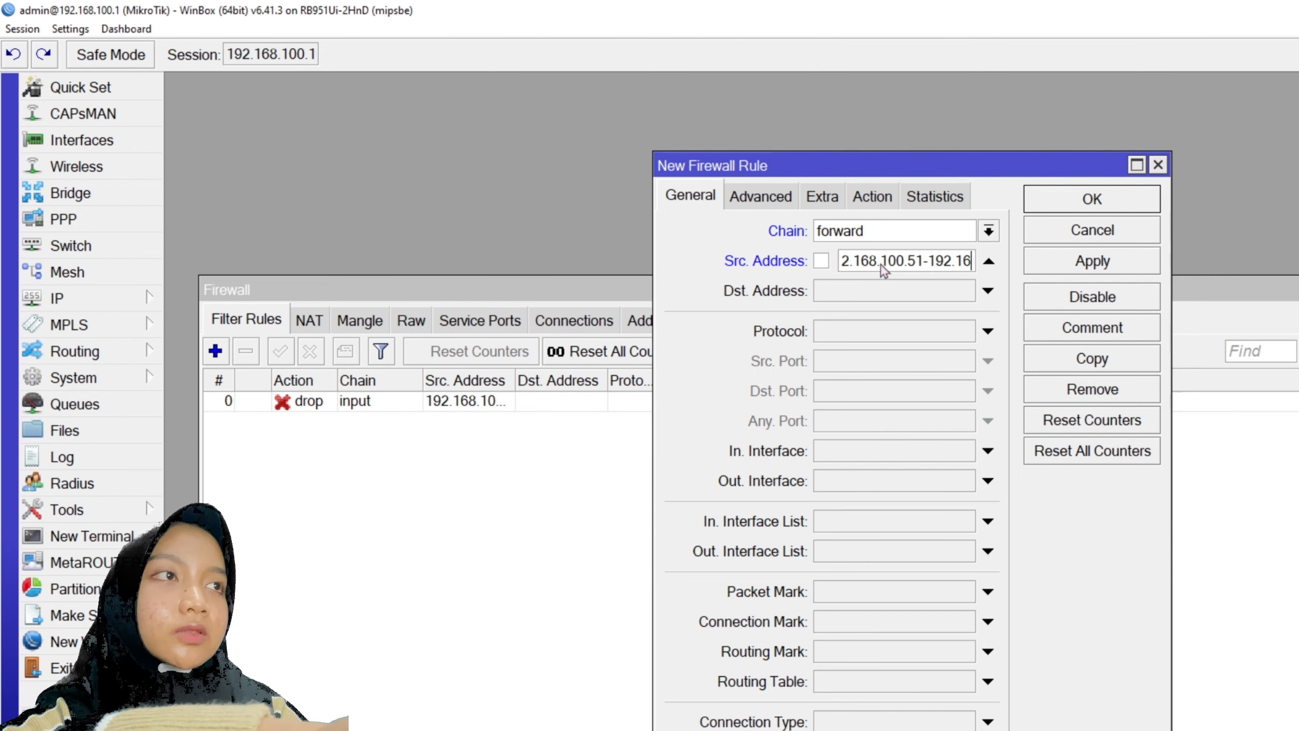
pyautogui.write('8.100.')
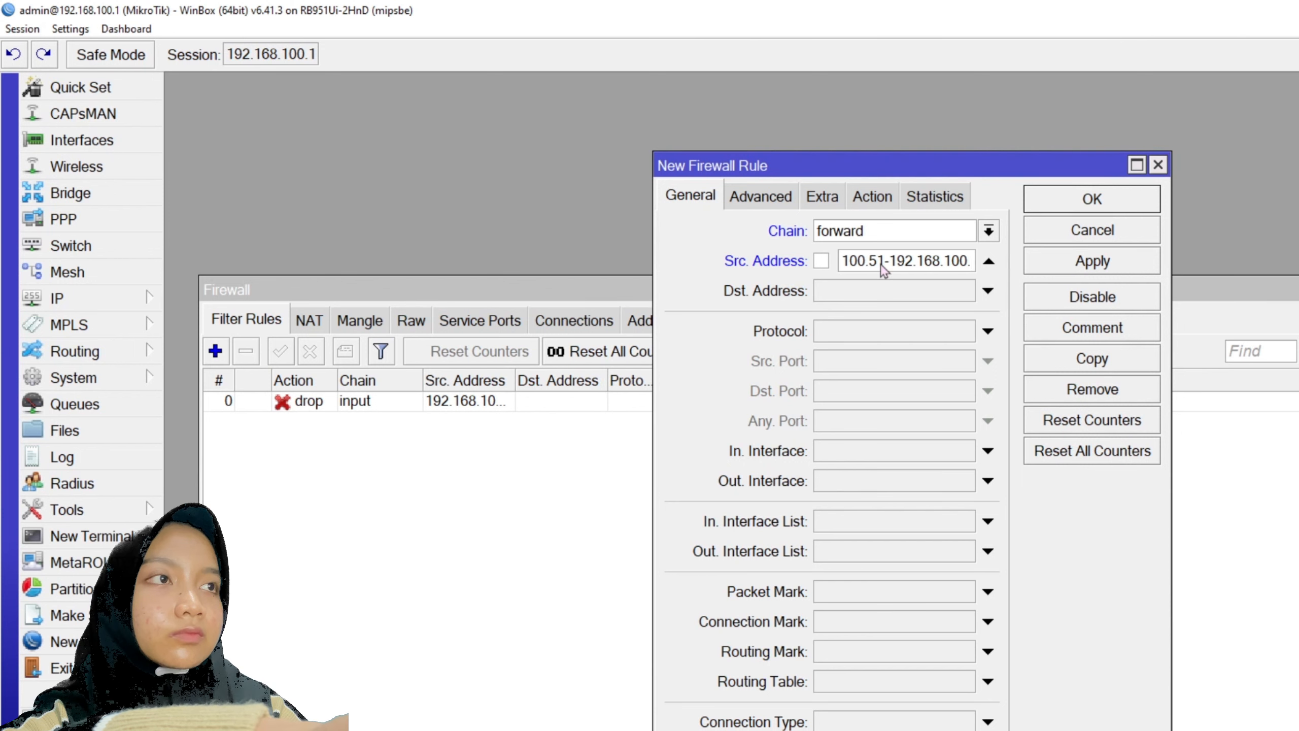
pyautogui.write('100')
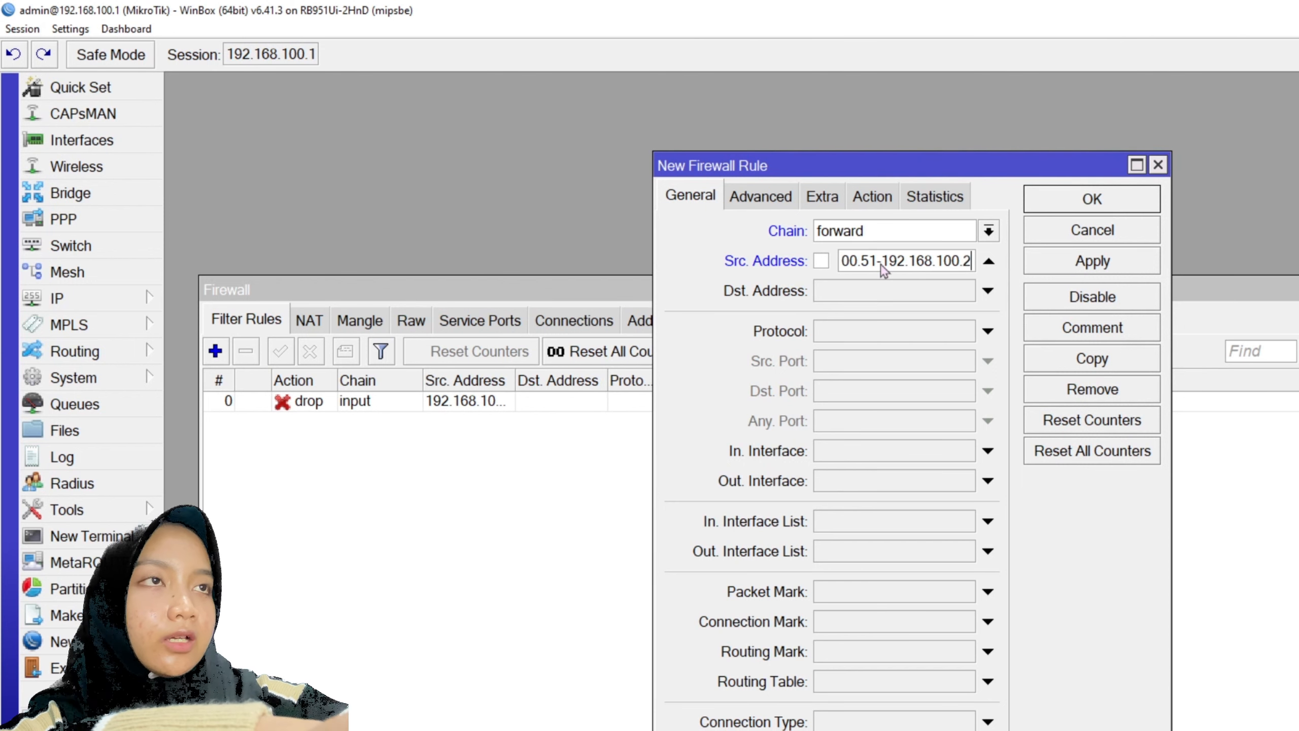
pyautogui.click(880, 292)
pyautogui.write('192.168.200.0/24')
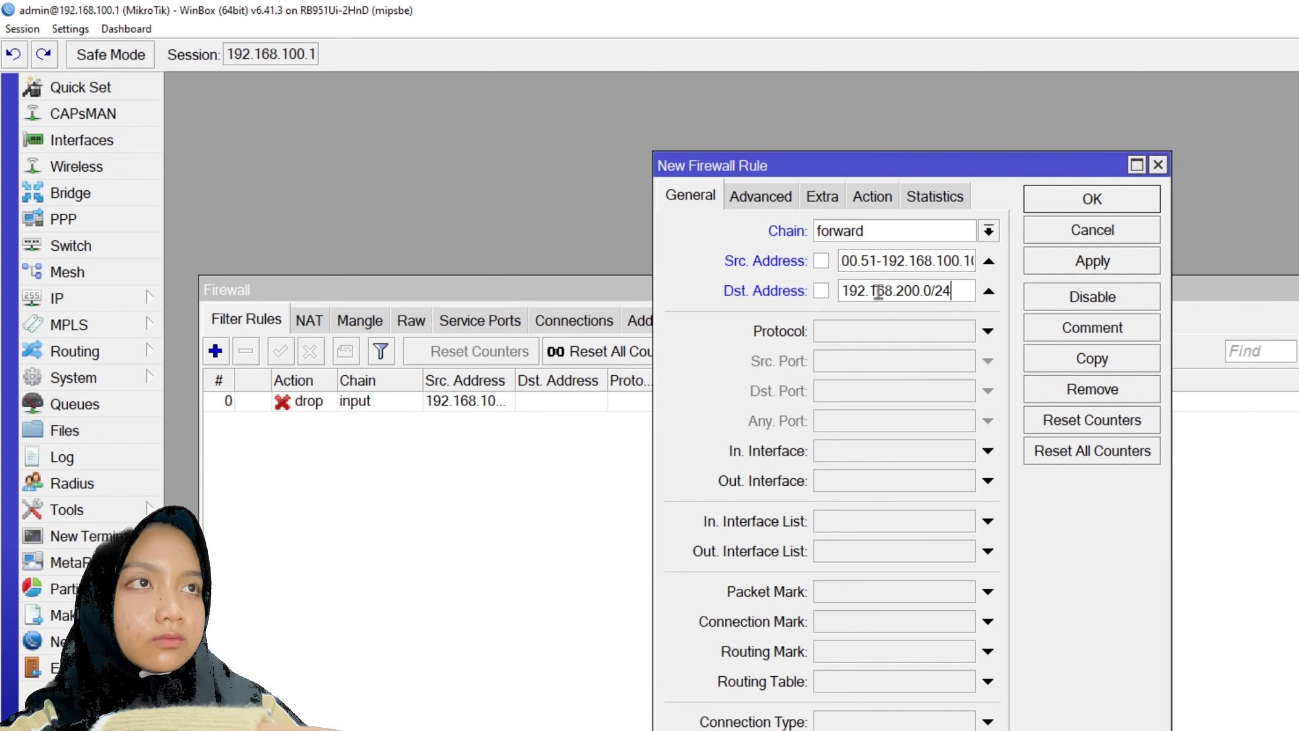
# - Set the forward rule's action to drop and save it
pyautogui.click(872, 199)
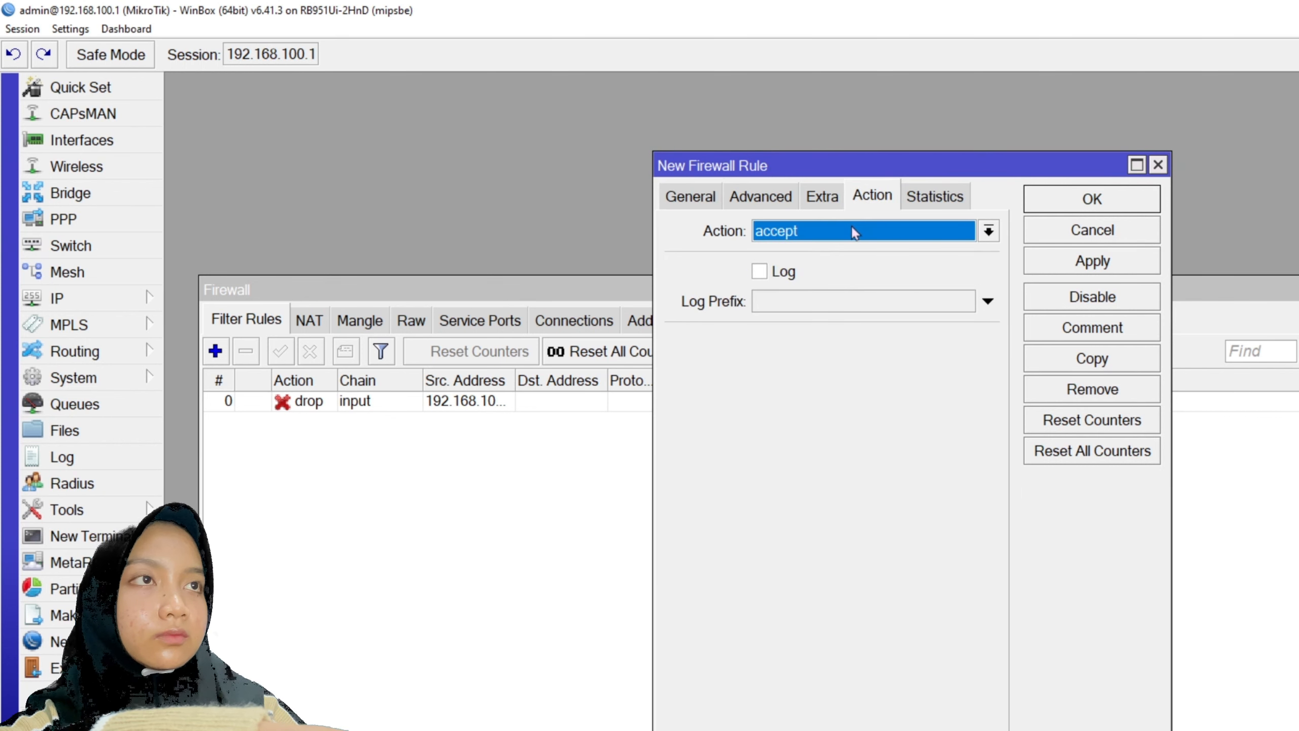
pyautogui.click(849, 226)
pyautogui.click(793, 302)
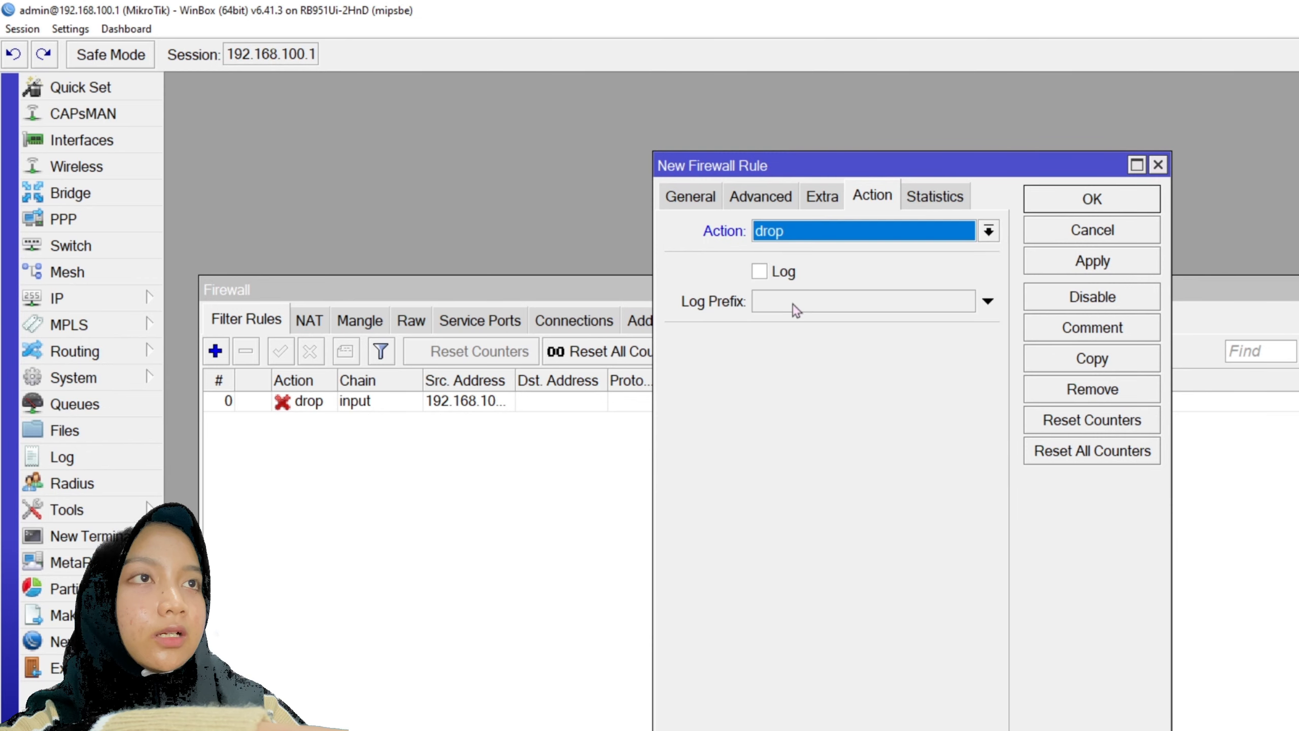
pyautogui.click(1108, 263)
pyautogui.click(1109, 207)
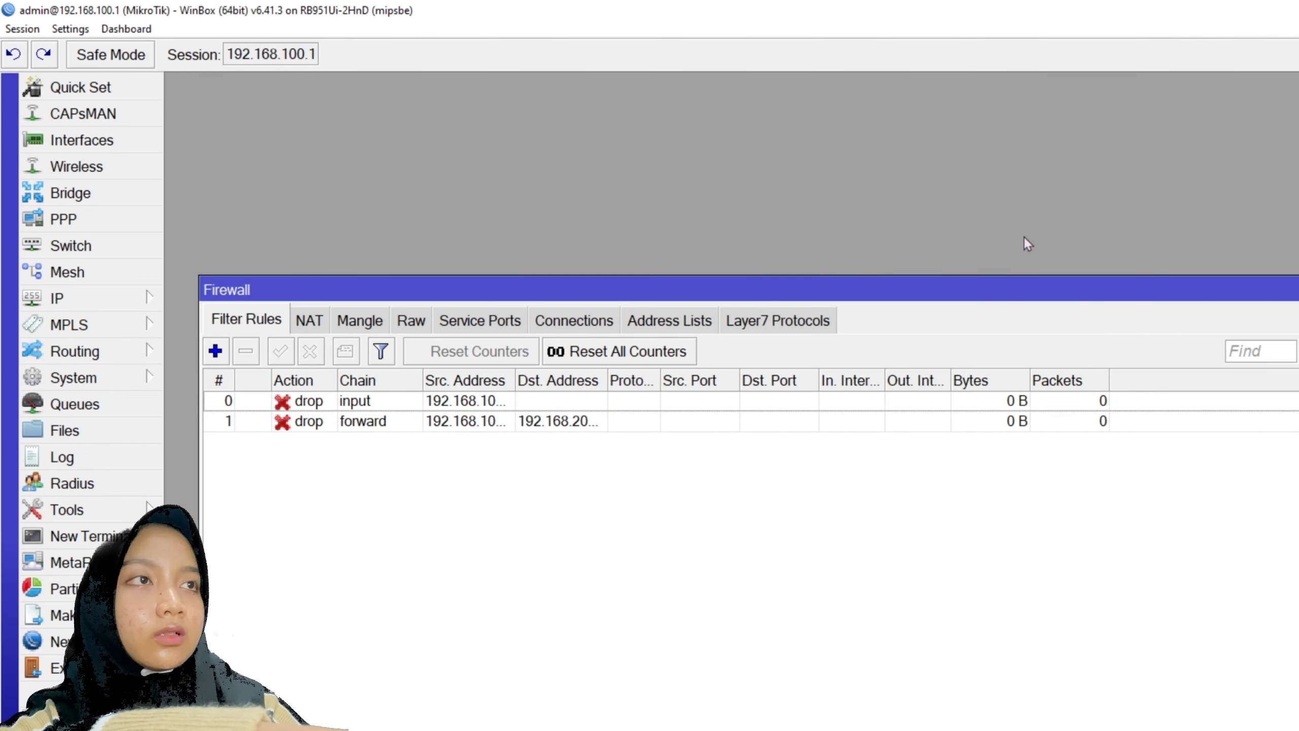
pyautogui.click(216, 351)
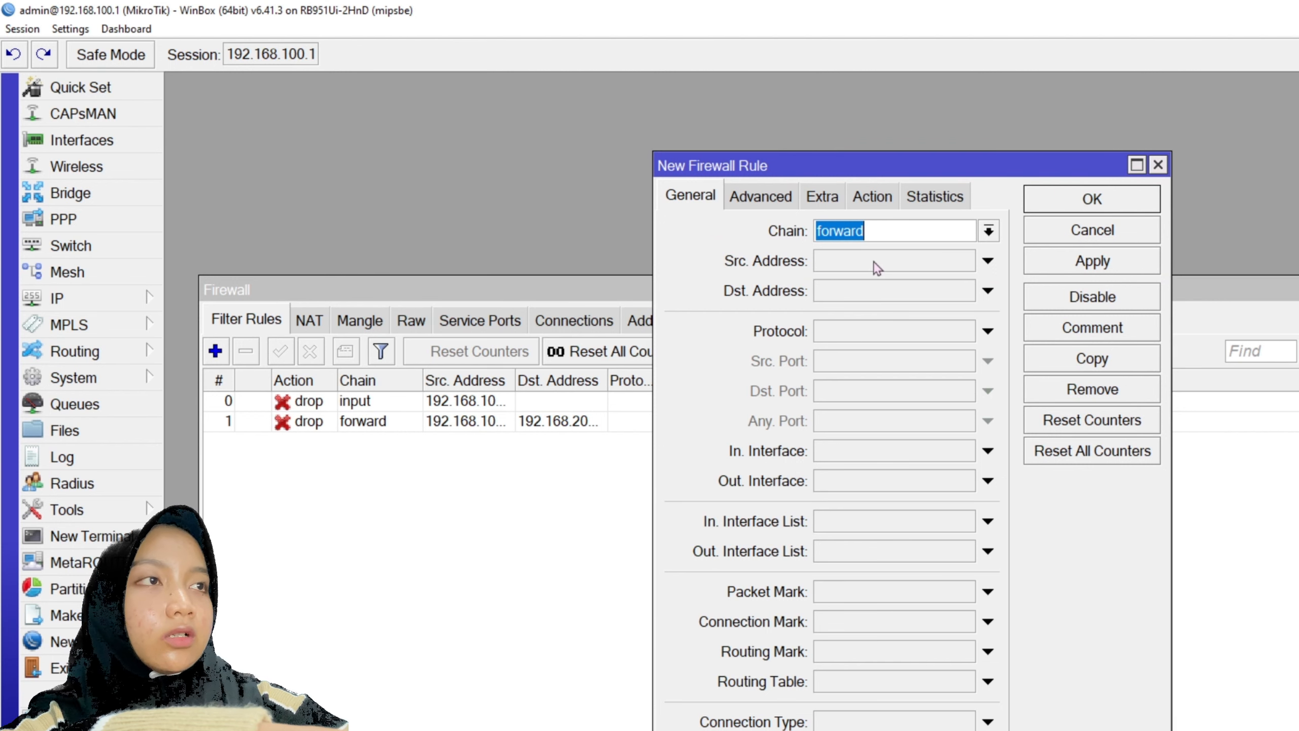
# - Create an input-chain rule with action log and log prefix 'tersimpan didisk', and apply it
pyautogui.click(989, 231)
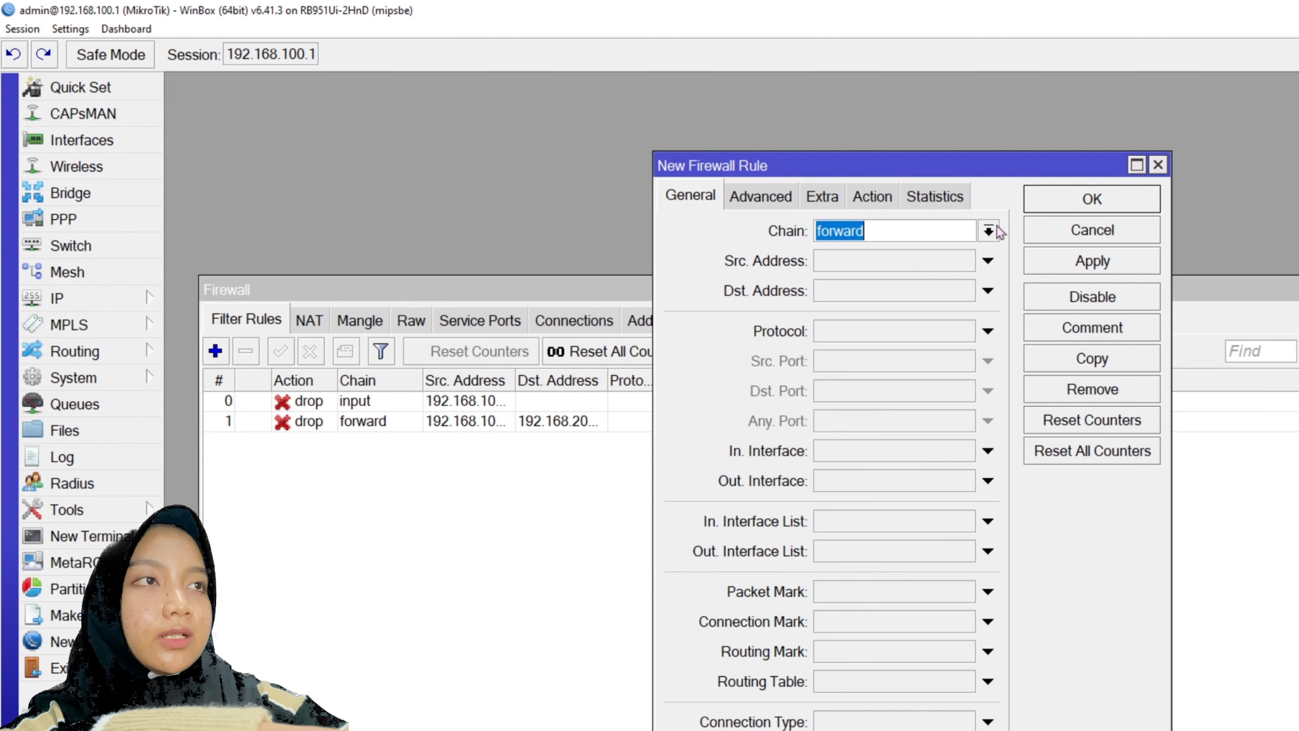
pyautogui.click(849, 270)
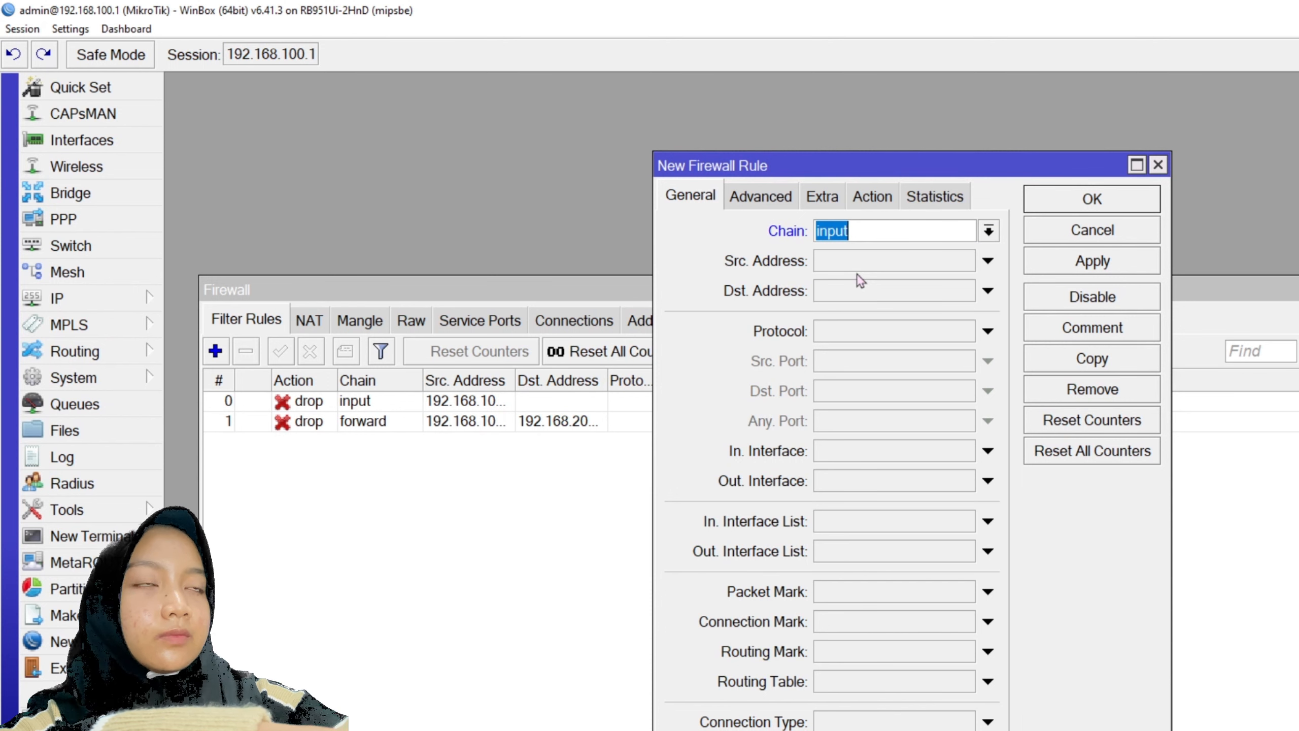
pyautogui.click(872, 196)
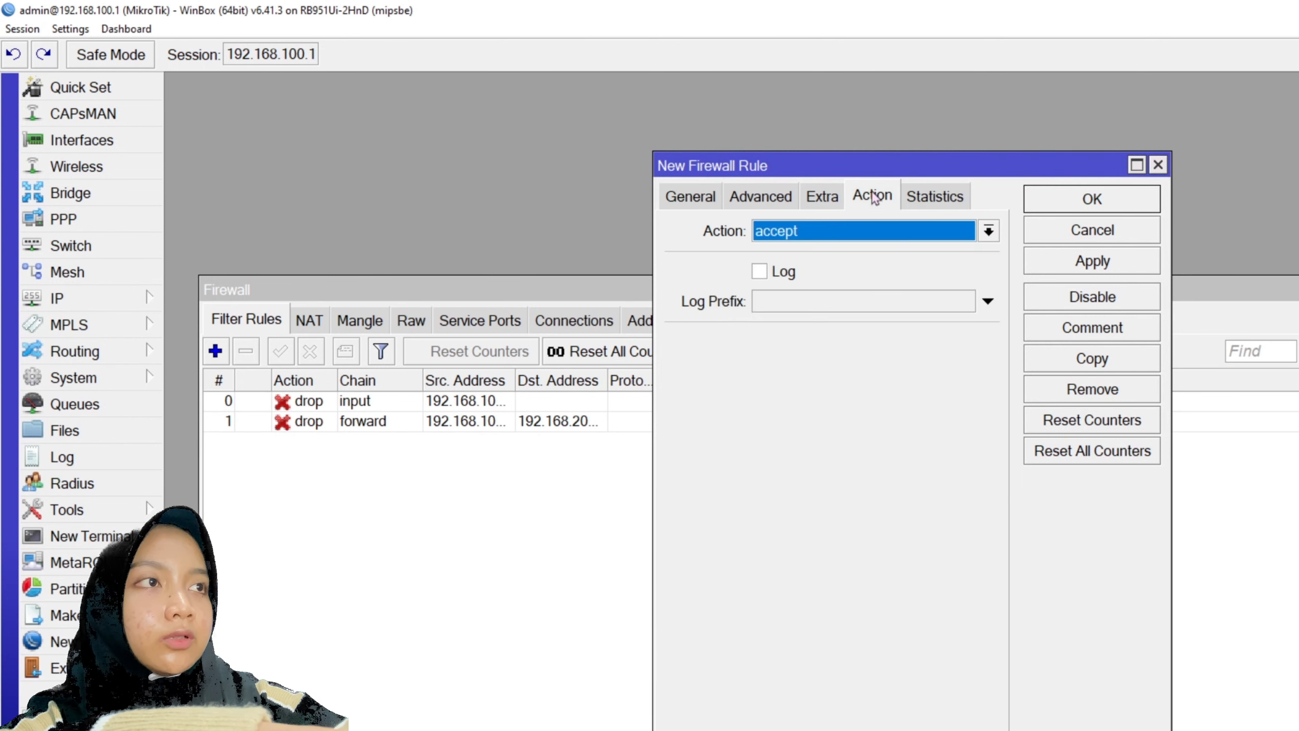
pyautogui.click(797, 277)
pyautogui.click(824, 233)
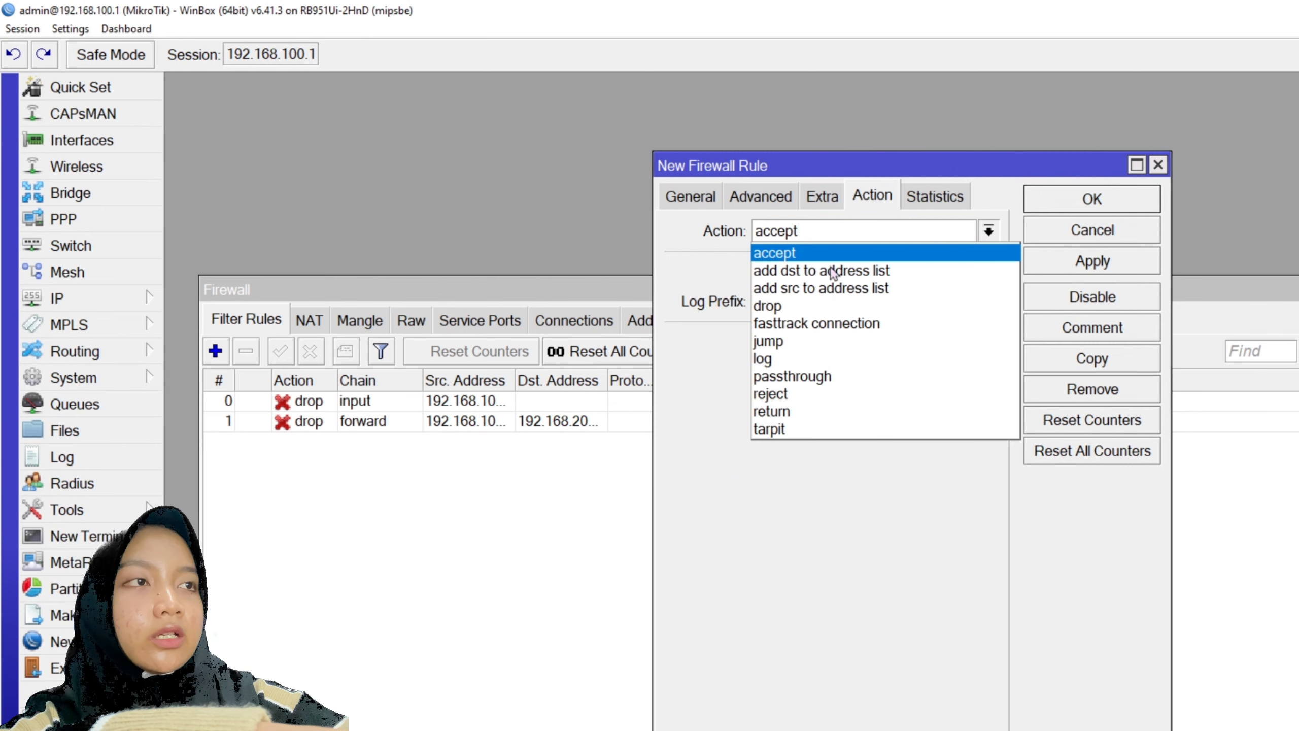
pyautogui.click(776, 361)
pyautogui.click(795, 305)
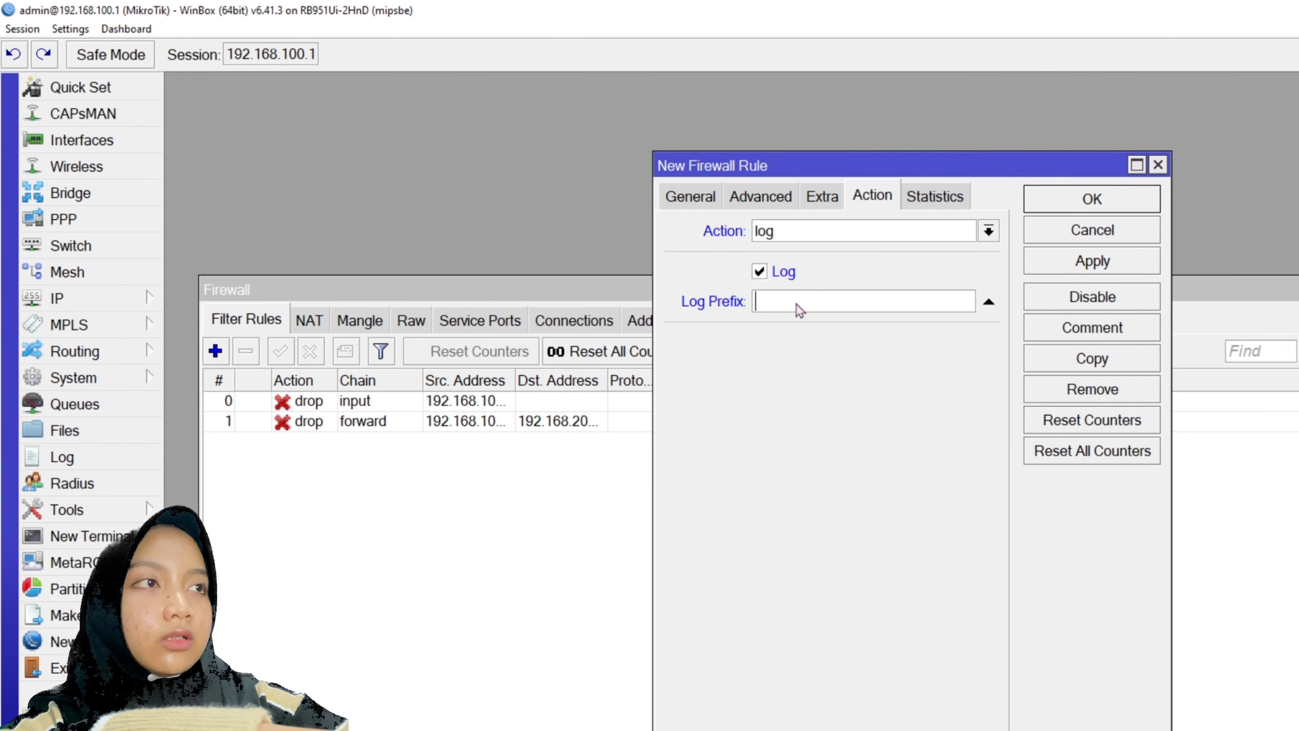
pyautogui.write('rsimpan didiskte')
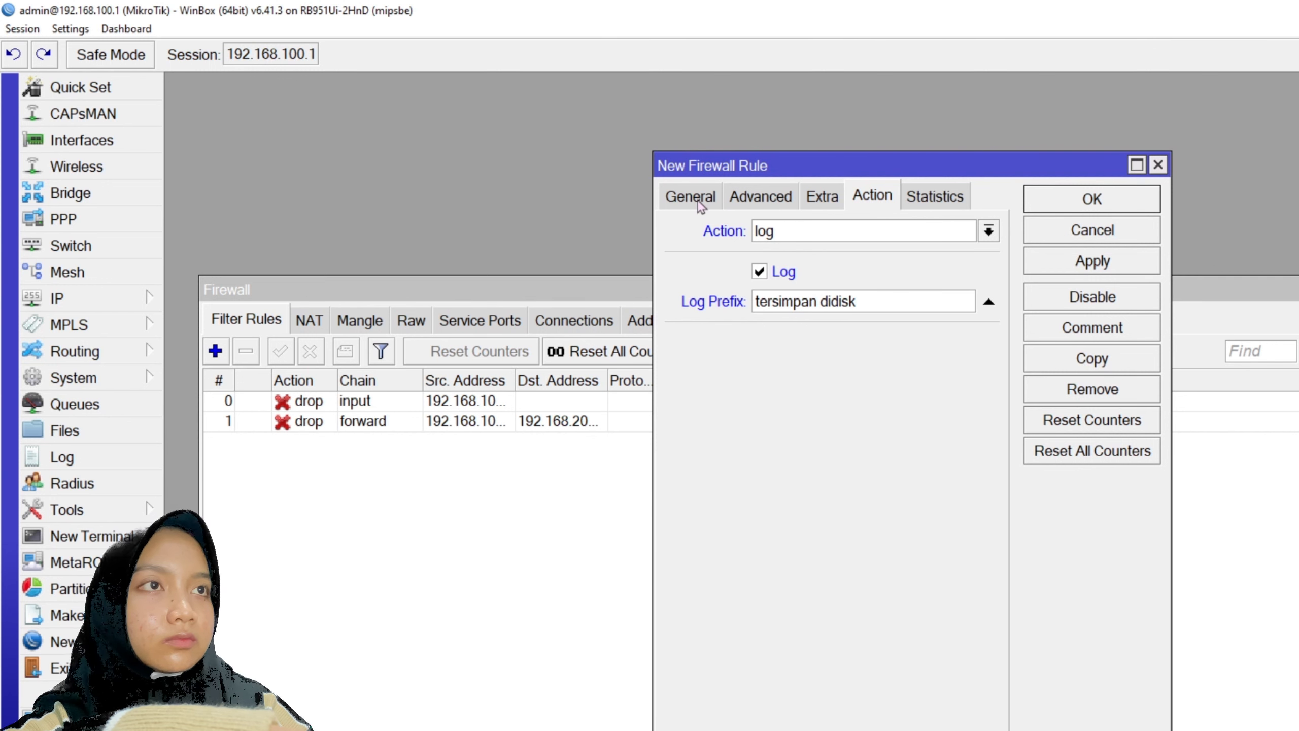
pyautogui.click(699, 202)
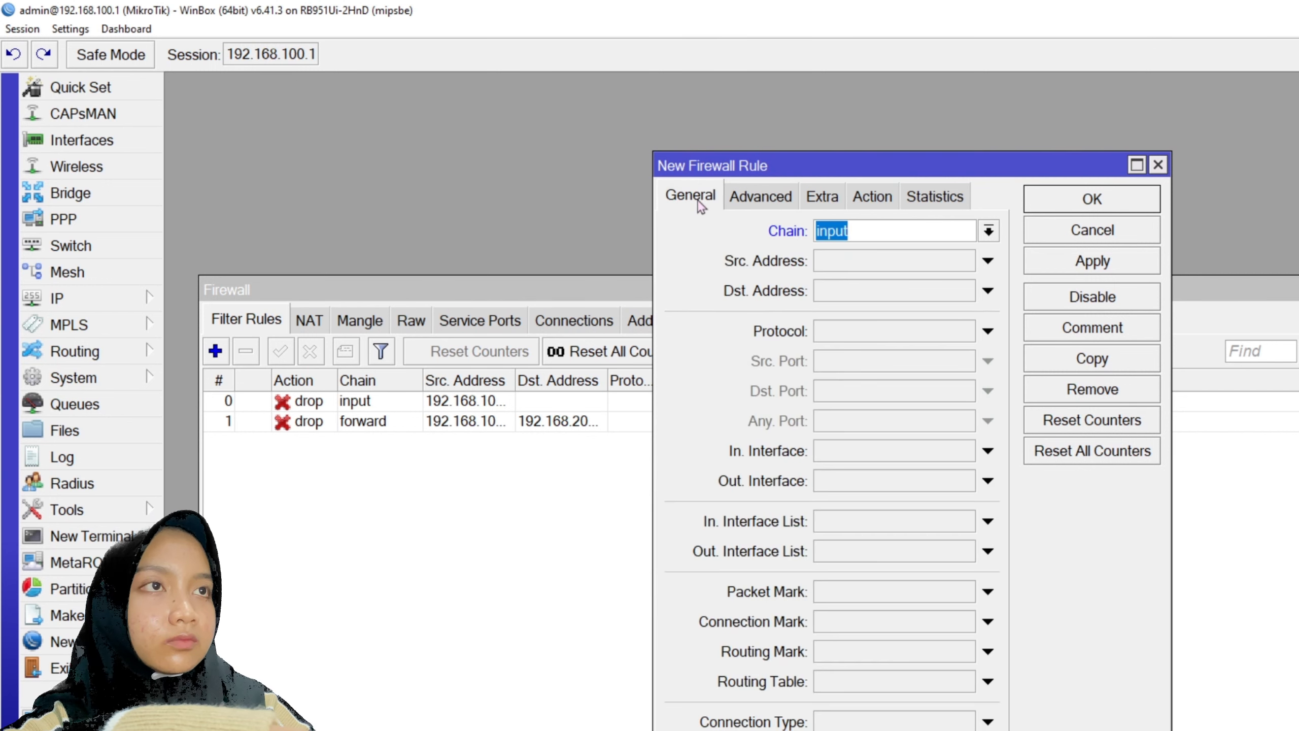
pyautogui.click(1092, 261)
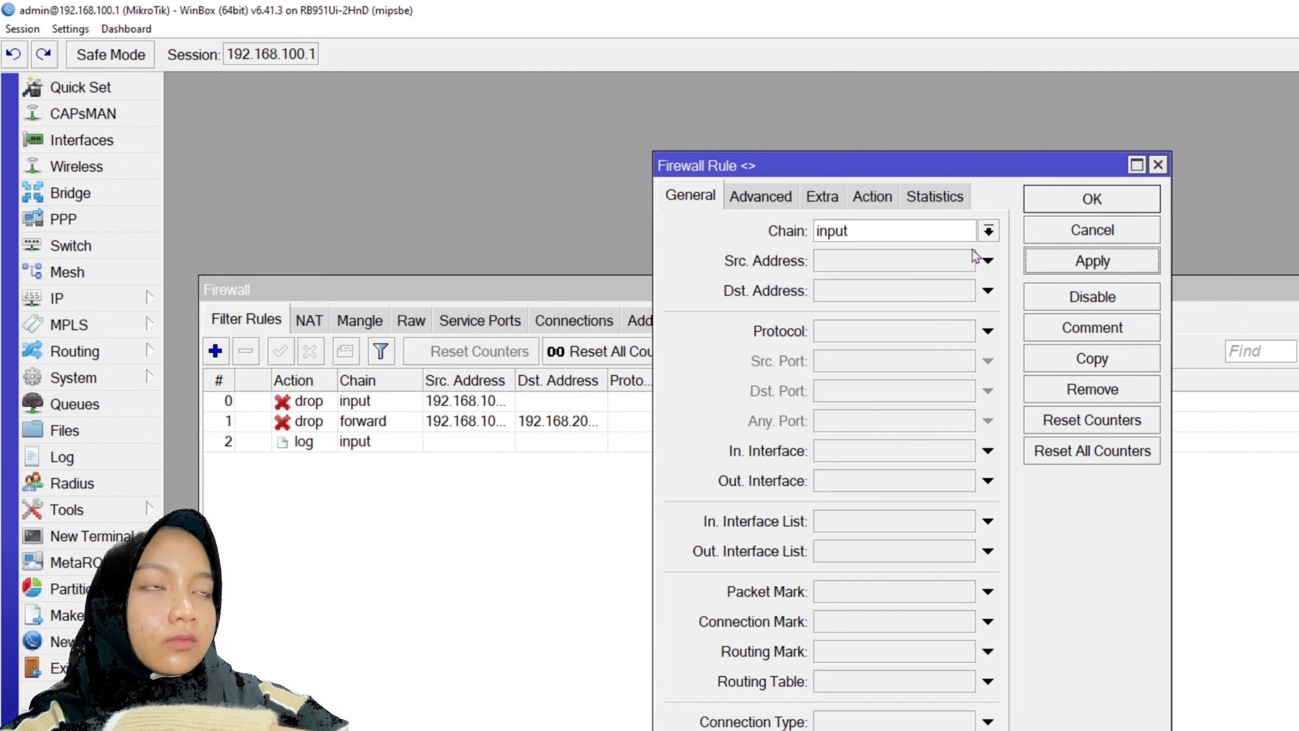
# - Reopen the log rule to verify its log prefix, then close it unchanged
pyautogui.doubleClick(336, 436)
pyautogui.click(871, 197)
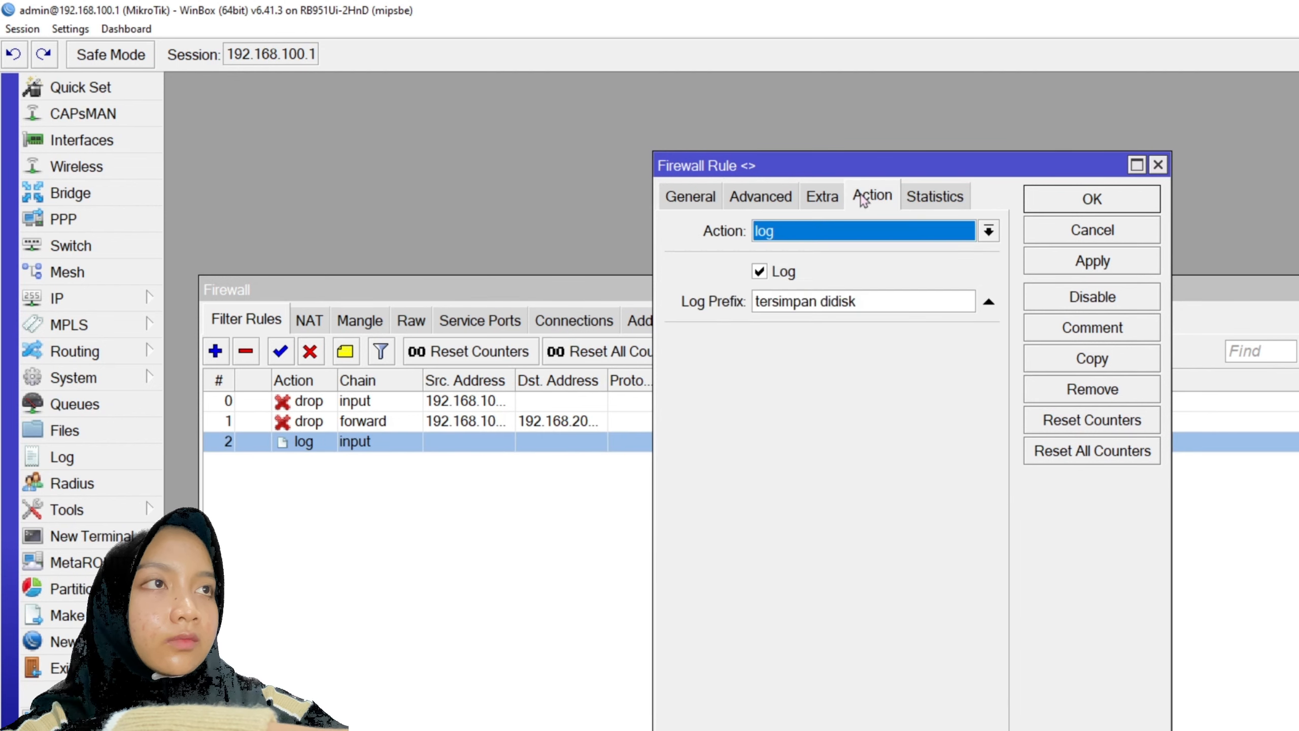
pyautogui.click(988, 302)
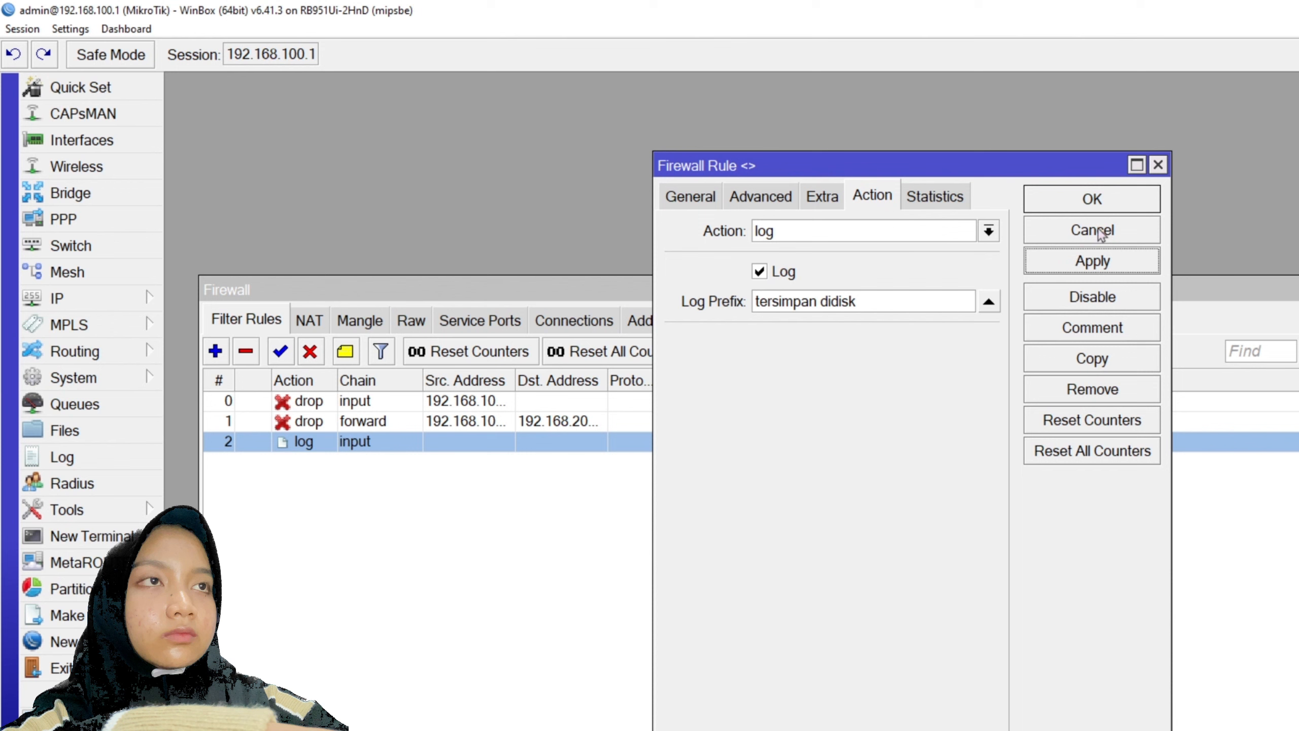
pyautogui.click(1092, 203)
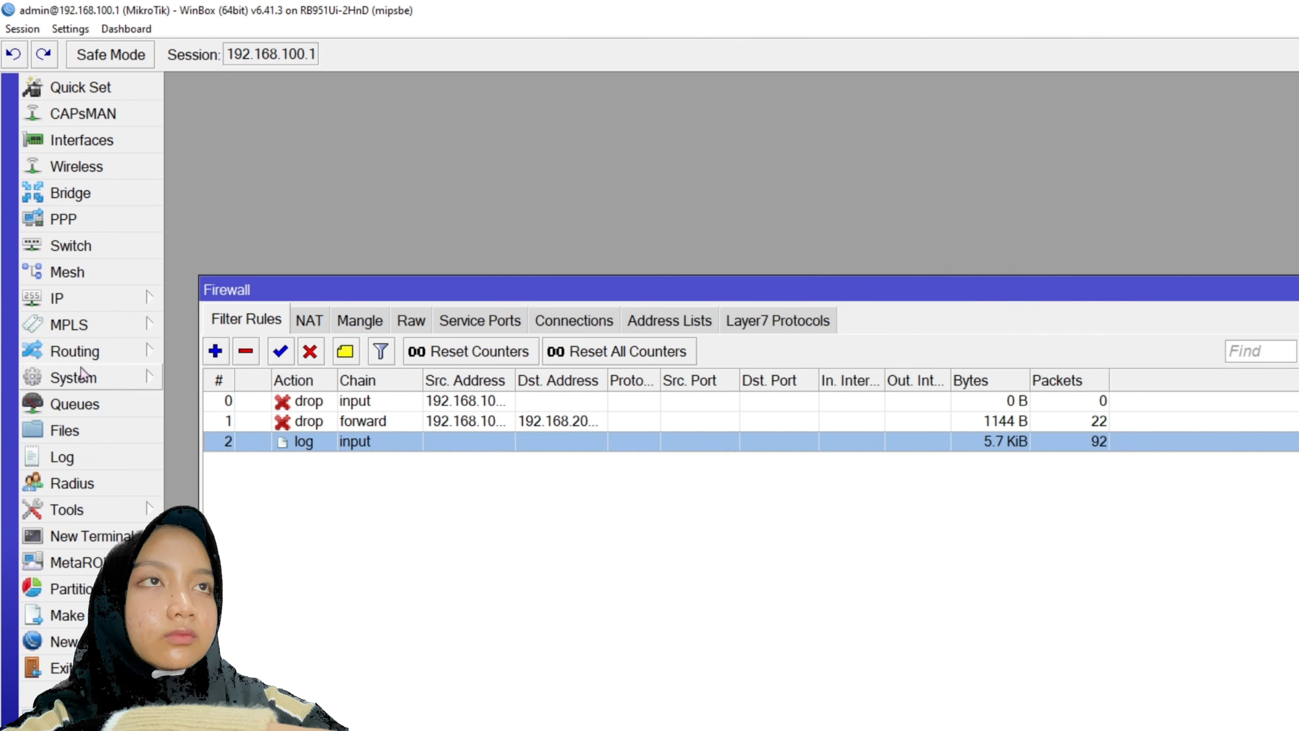
# - Open System > Logging and set the critical logging rule's action to disk
pyautogui.click(1298, 290)
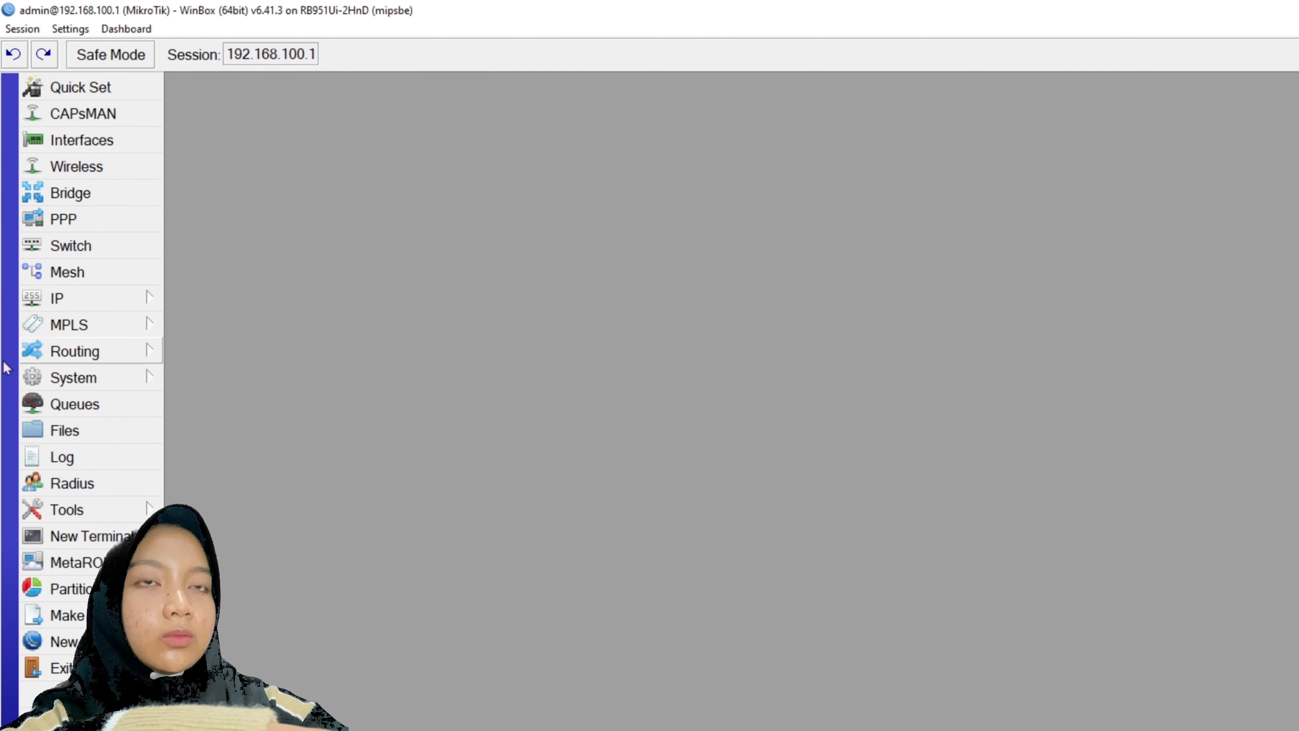
pyautogui.click(84, 379)
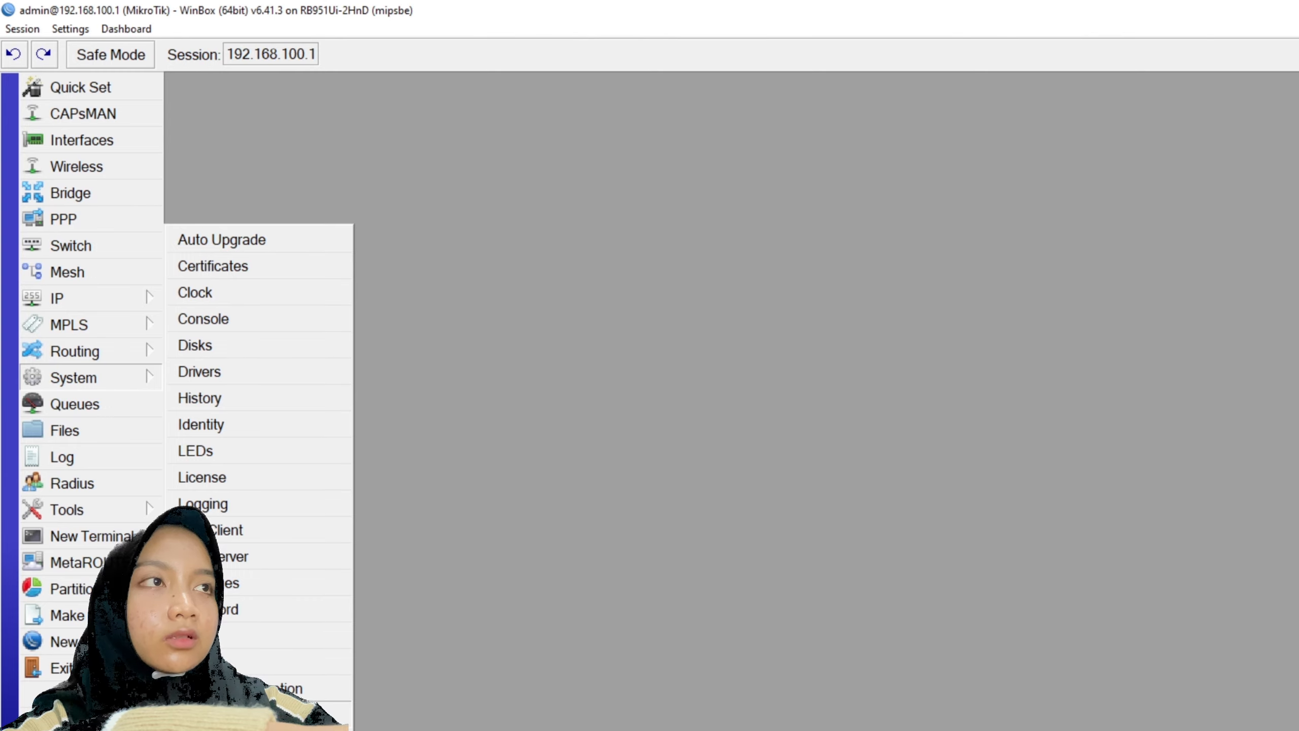
pyautogui.click(253, 507)
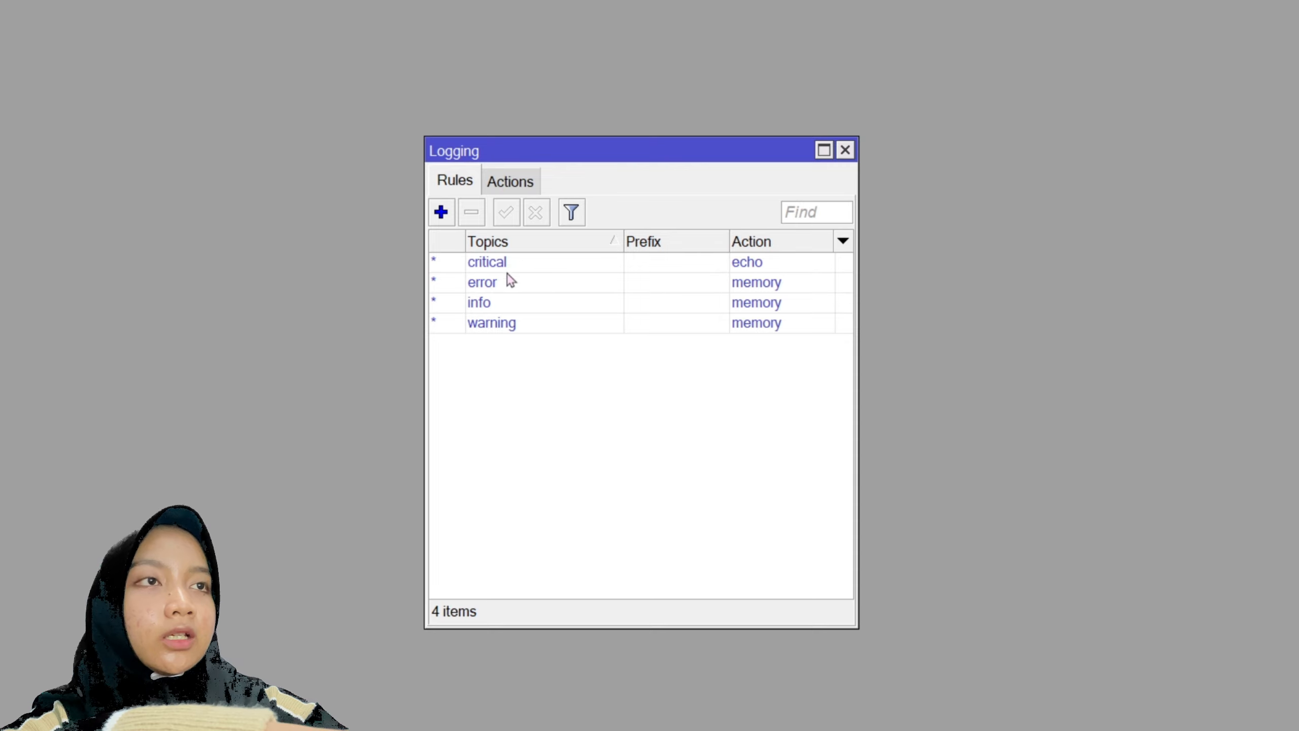
pyautogui.doubleClick(791, 376)
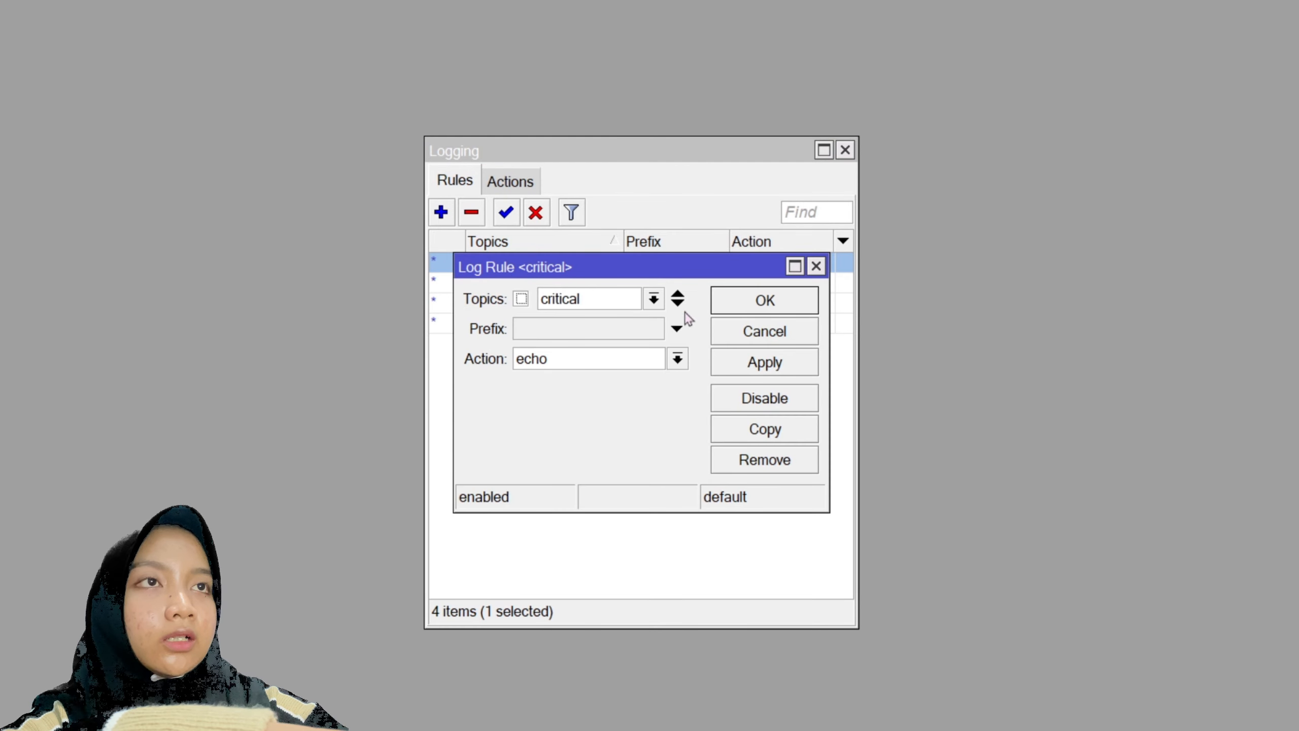
pyautogui.click(677, 359)
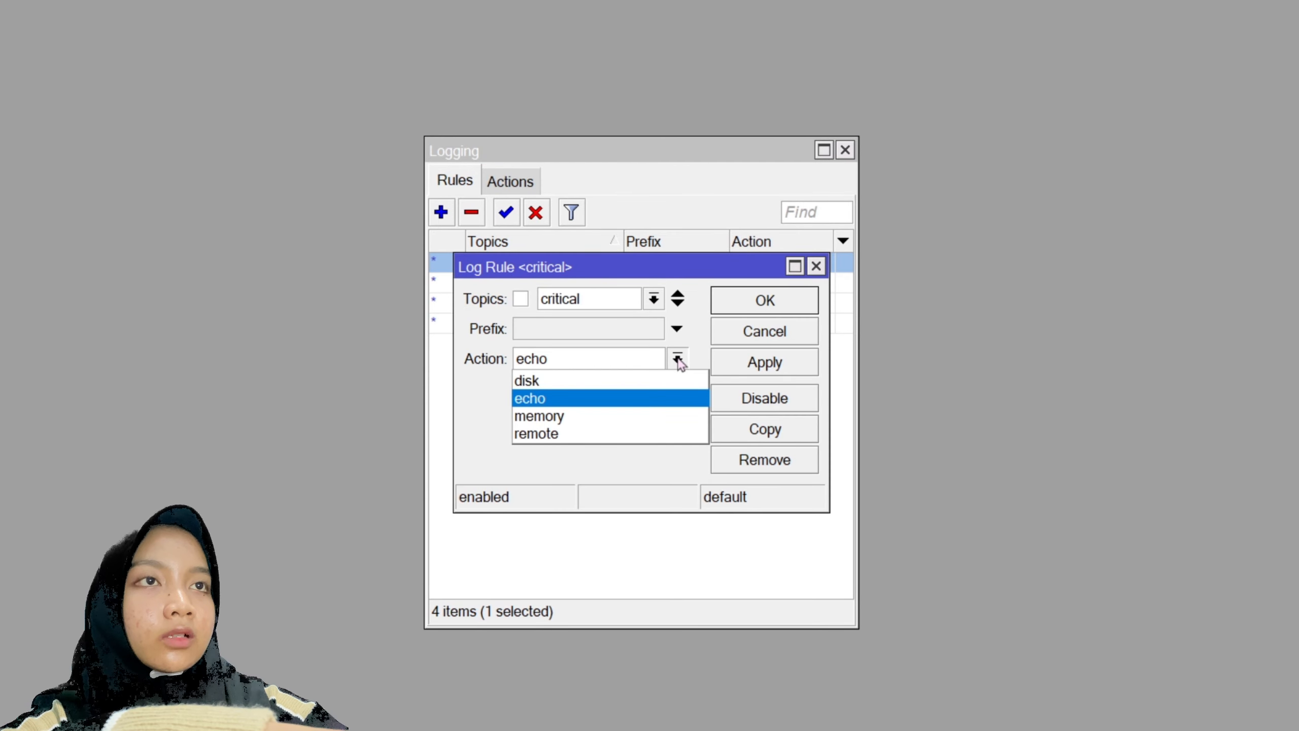
pyautogui.click(594, 381)
pyautogui.click(765, 362)
pyautogui.click(768, 302)
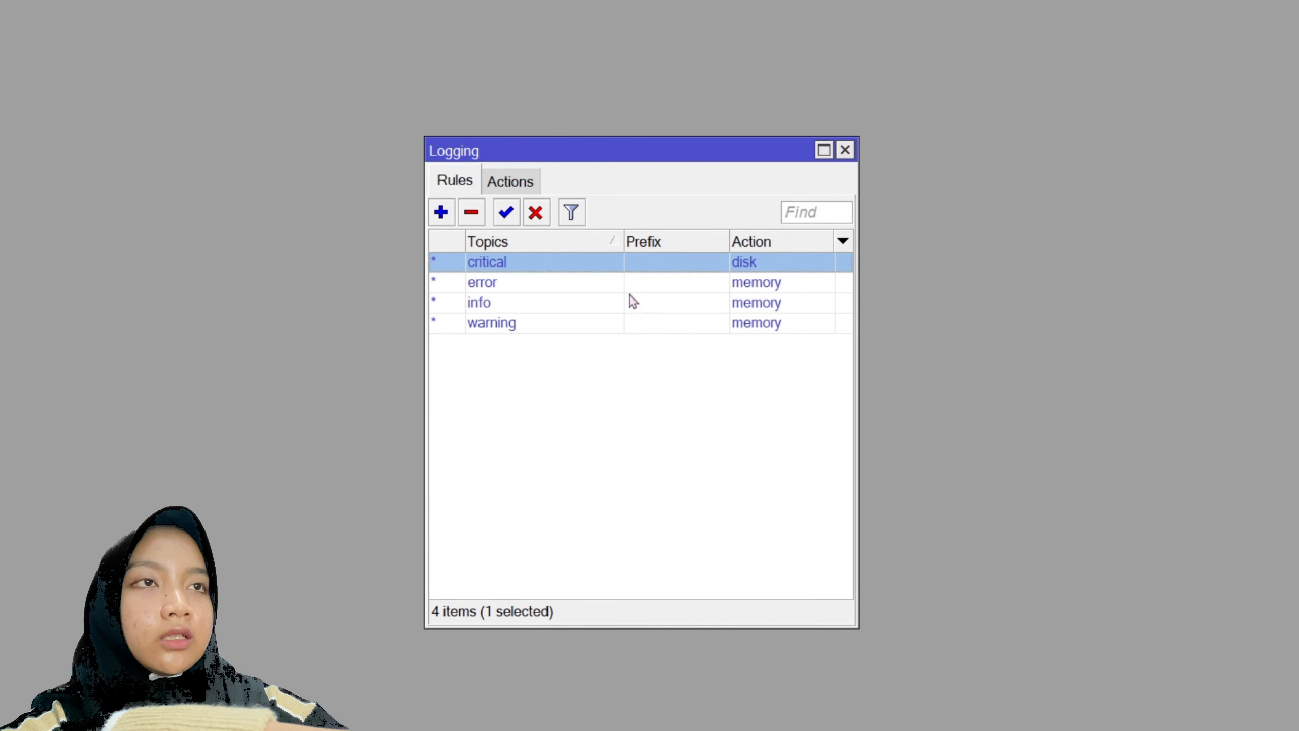
# - Switch the error and warning logging rules to write to disk
pyautogui.doubleClick(633, 283)
pyautogui.click(590, 361)
pyautogui.click(581, 381)
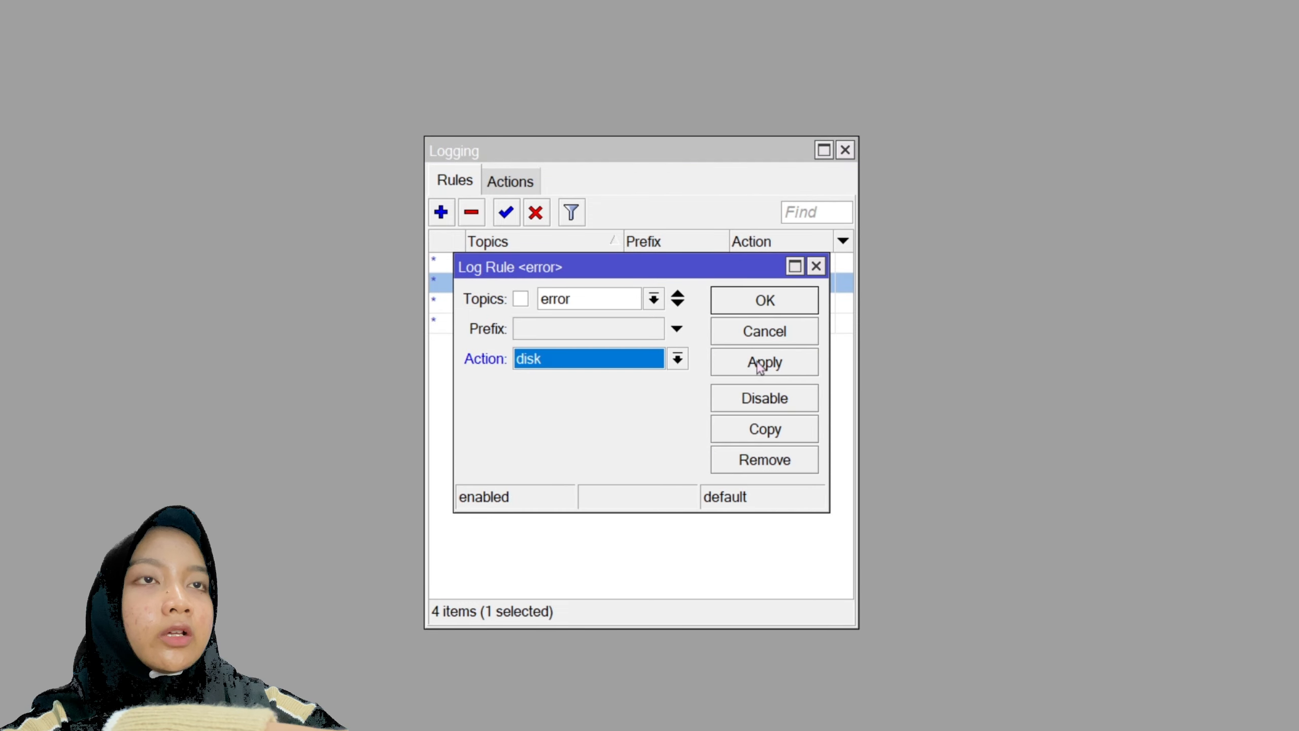
pyautogui.click(762, 362)
pyautogui.click(765, 301)
pyautogui.doubleClick(639, 322)
pyautogui.click(588, 361)
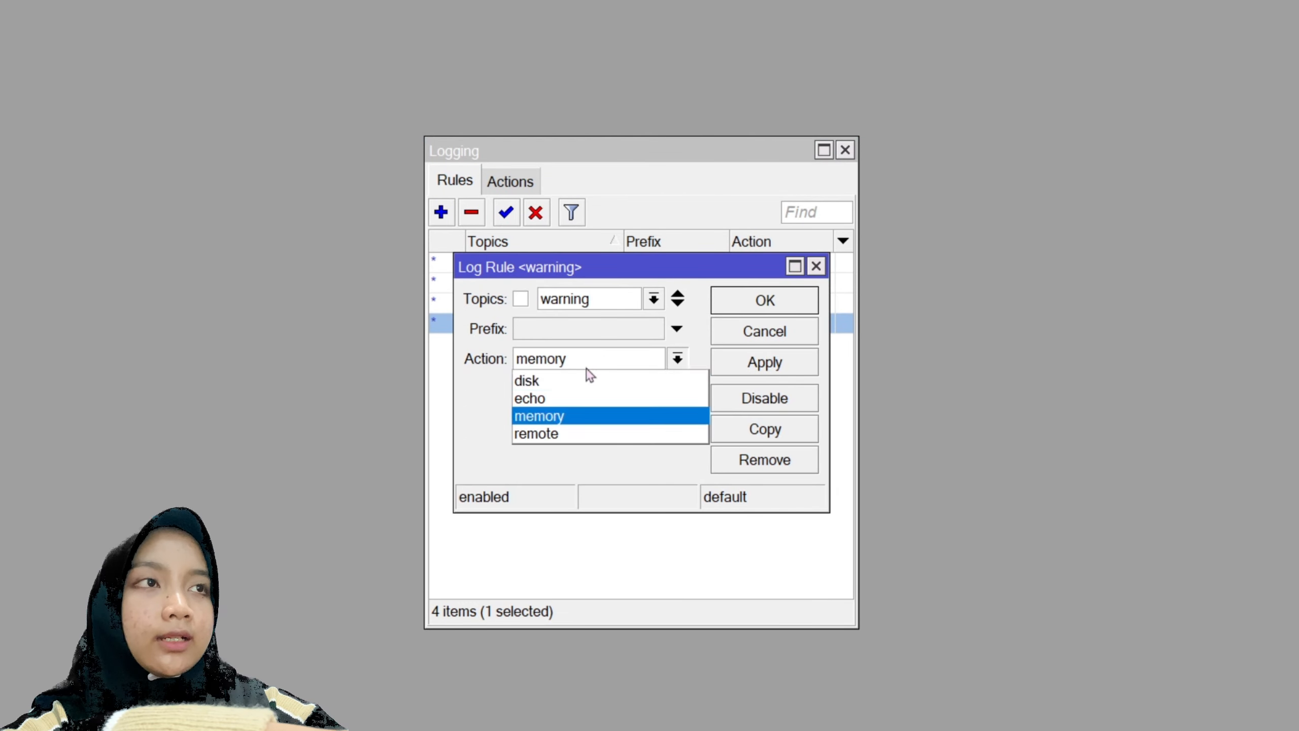
pyautogui.click(577, 381)
pyautogui.click(765, 362)
pyautogui.click(767, 303)
# - Switch the info logging rule to disk and close the Logging window
pyautogui.doubleClick(637, 302)
pyautogui.click(588, 361)
pyautogui.click(579, 381)
pyautogui.click(764, 361)
pyautogui.click(768, 302)
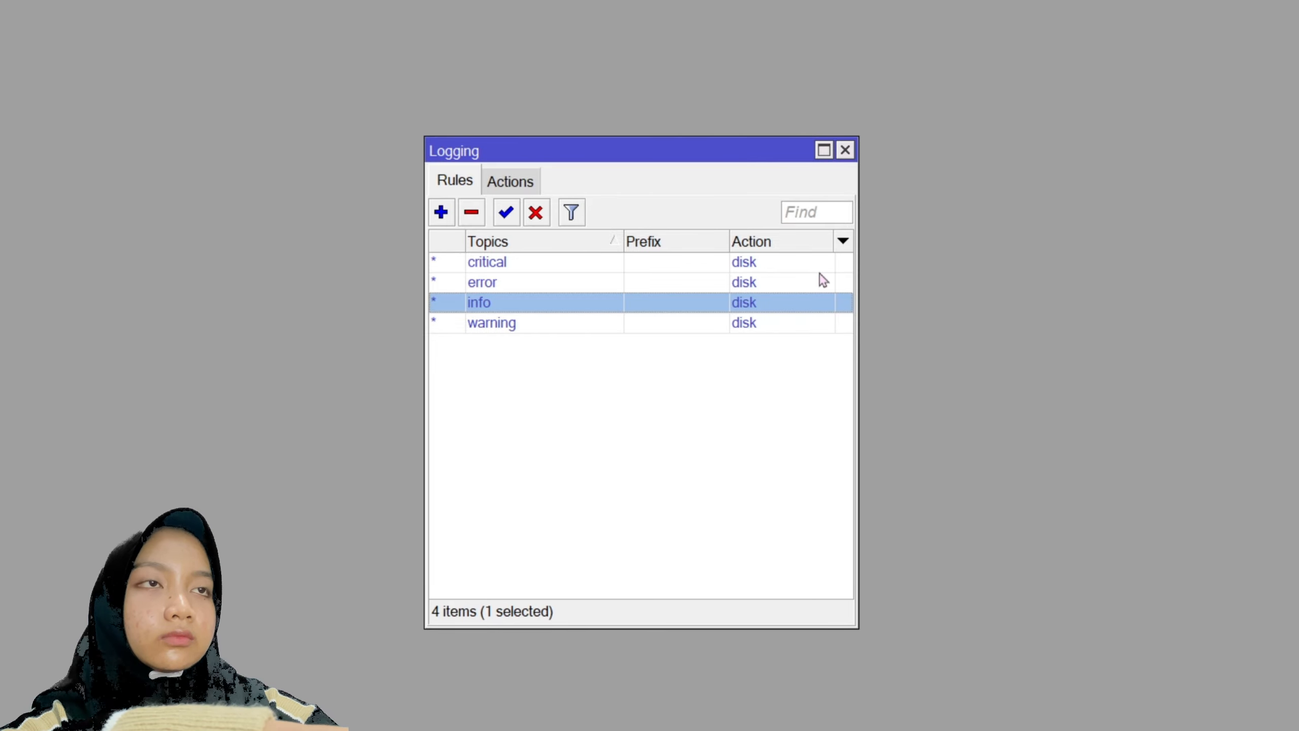
pyautogui.click(846, 150)
pyautogui.click(31, 287)
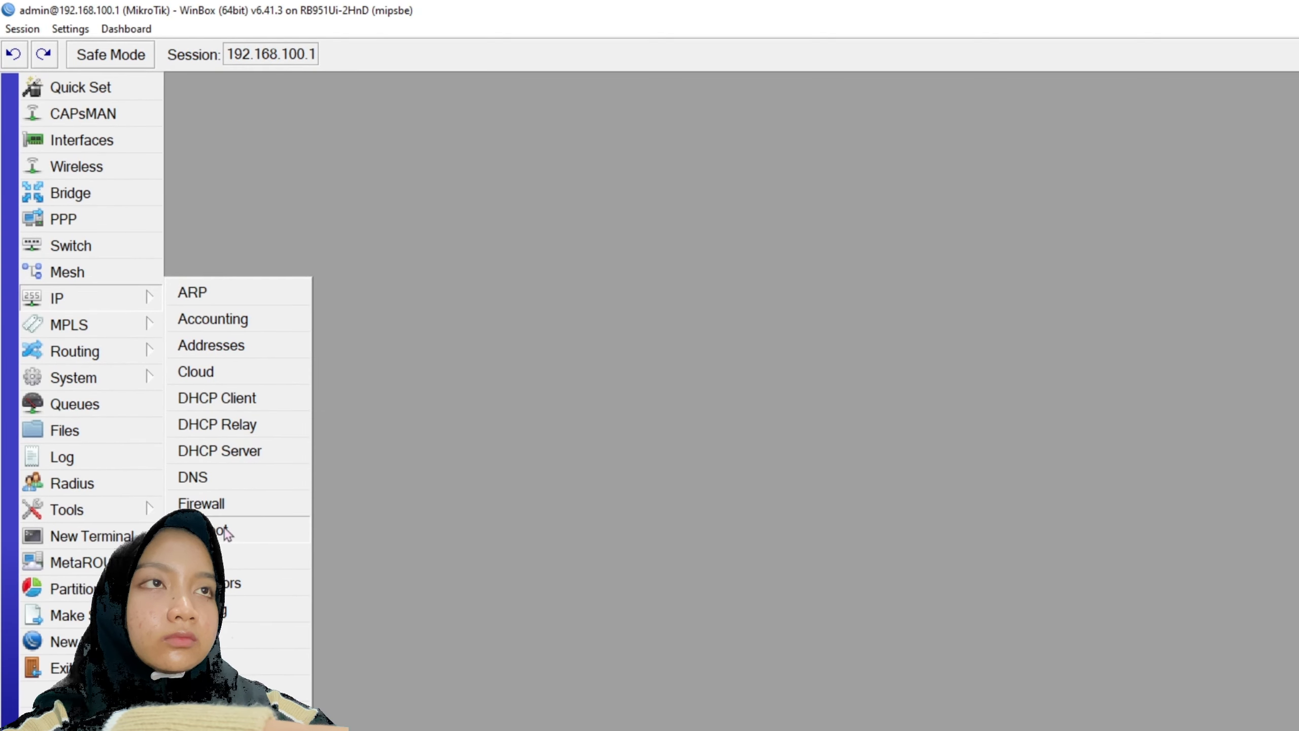
pyautogui.click(204, 503)
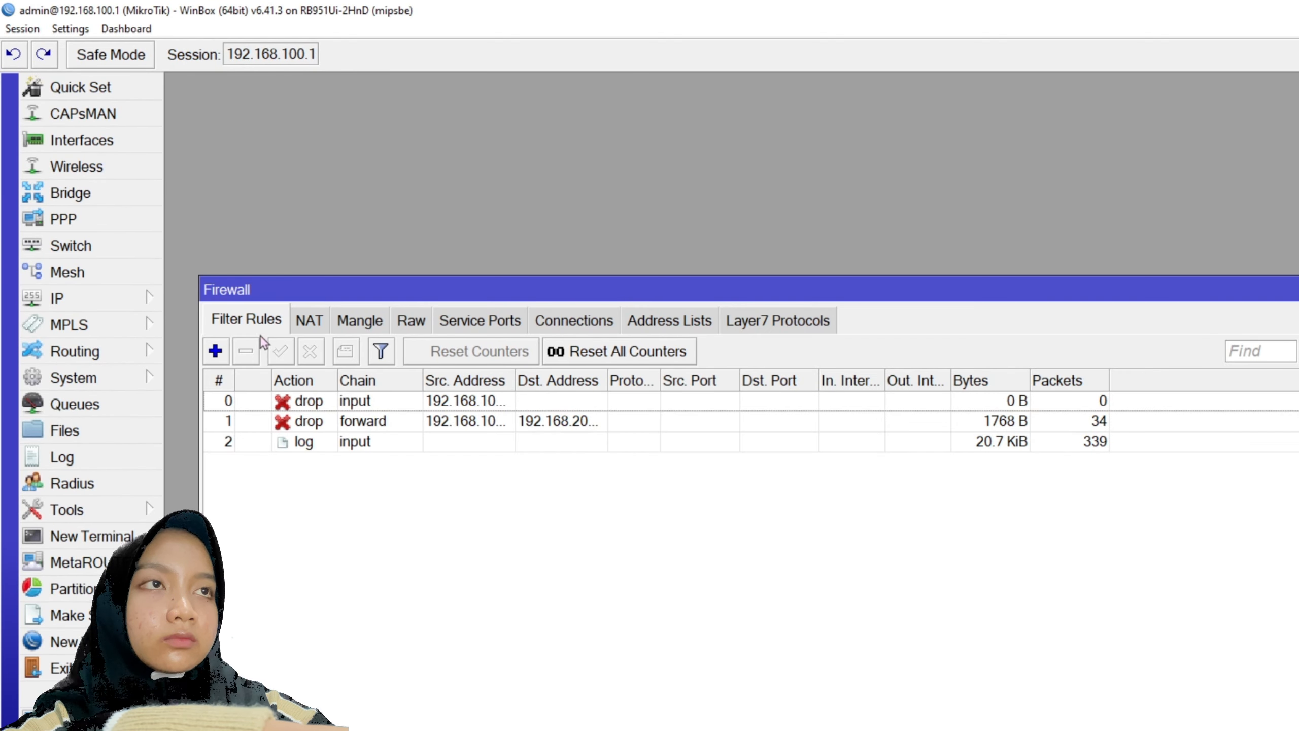
pyautogui.click(215, 351)
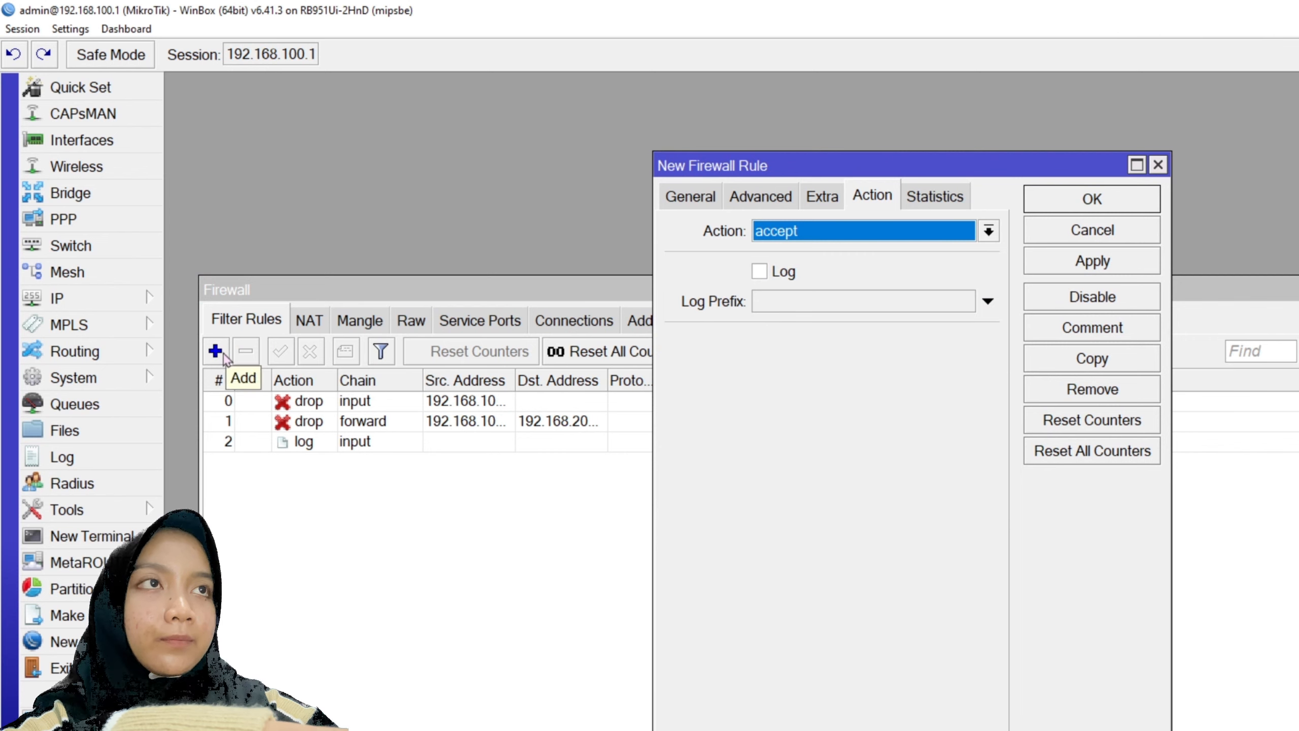
pyautogui.click(778, 231)
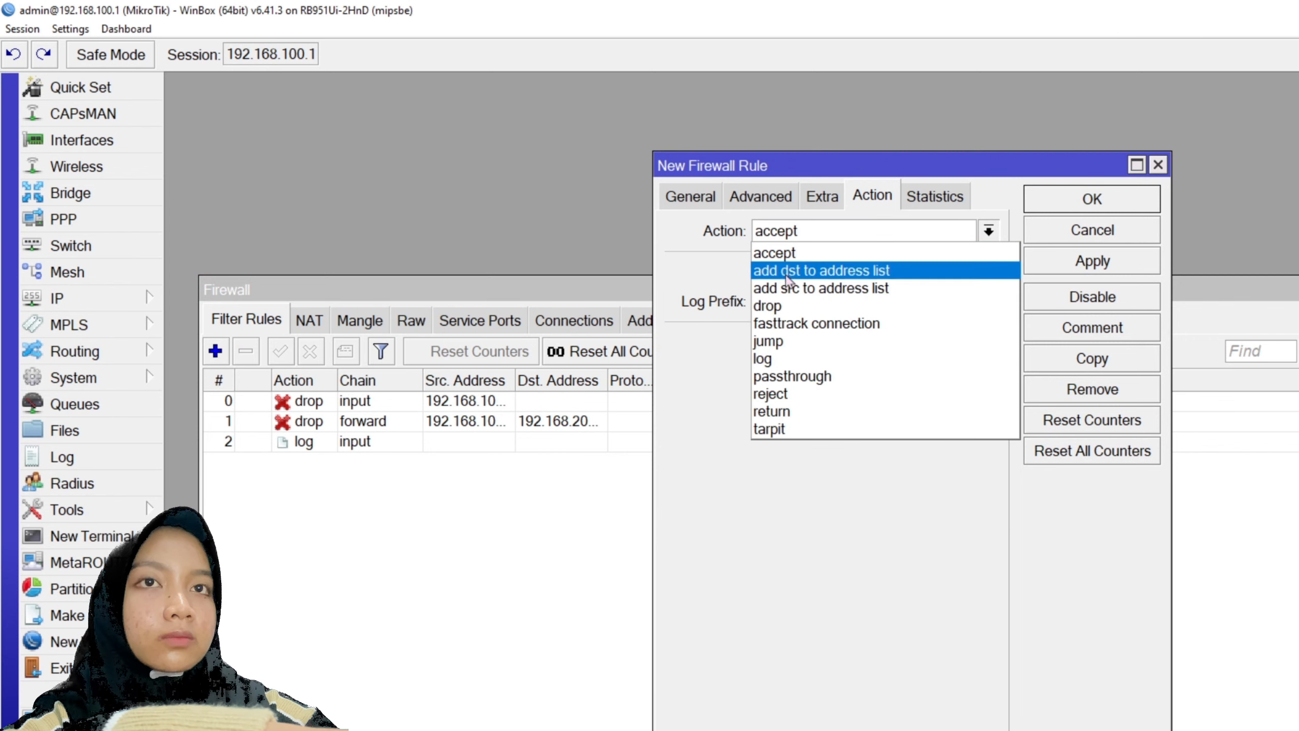
pyautogui.click(768, 302)
pyautogui.click(760, 199)
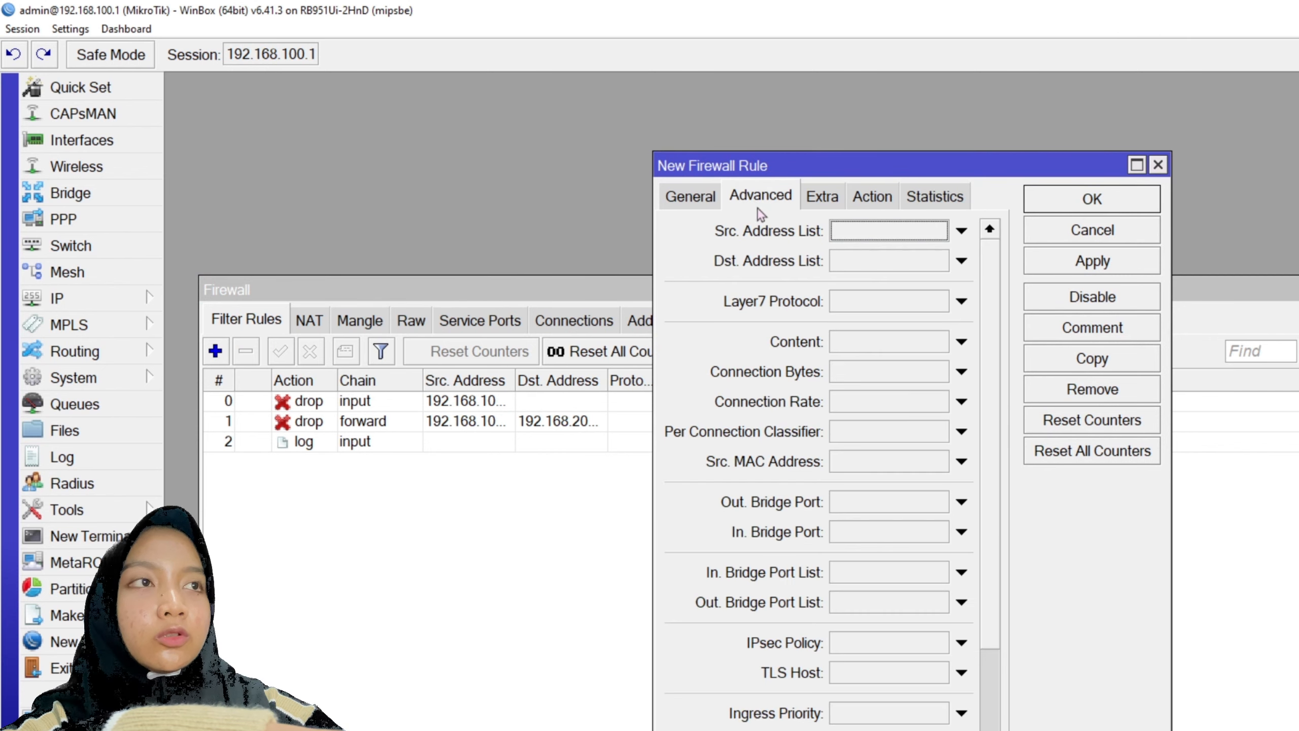
pyautogui.click(858, 338)
pyautogui.write('www.')
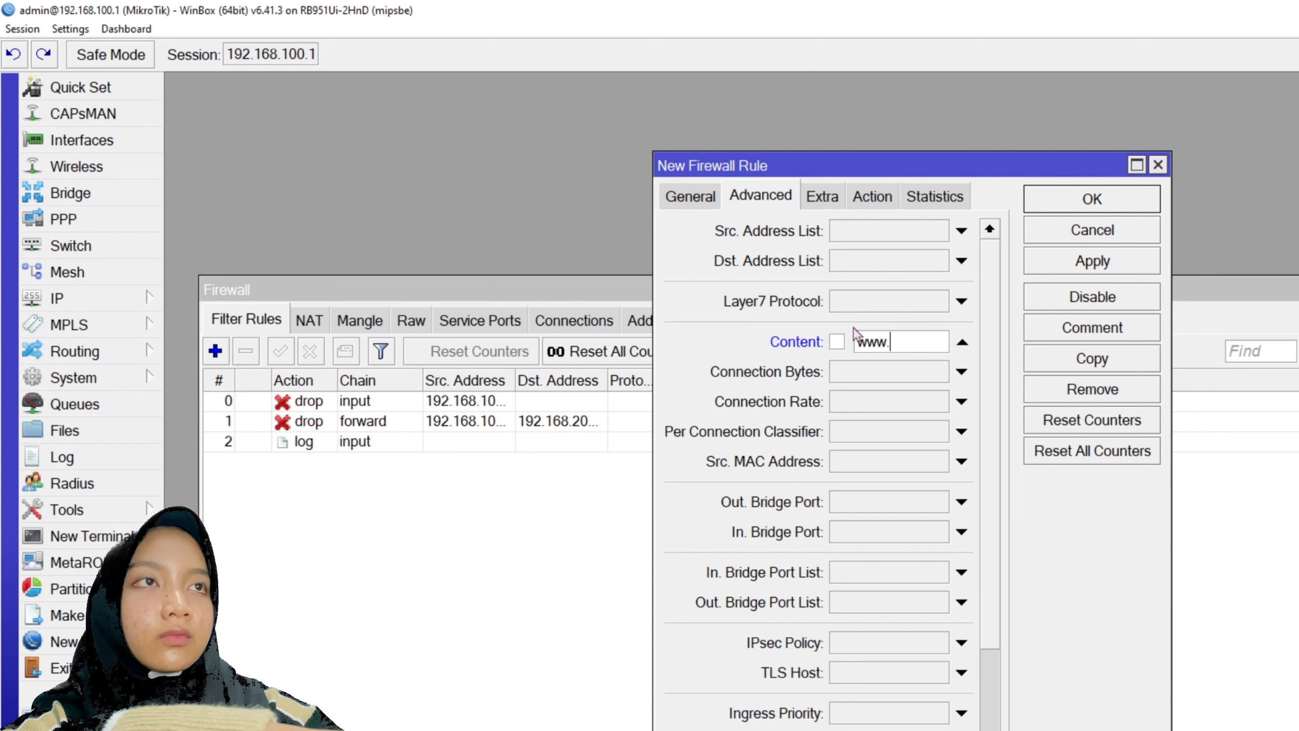
pyautogui.write('linux.org')
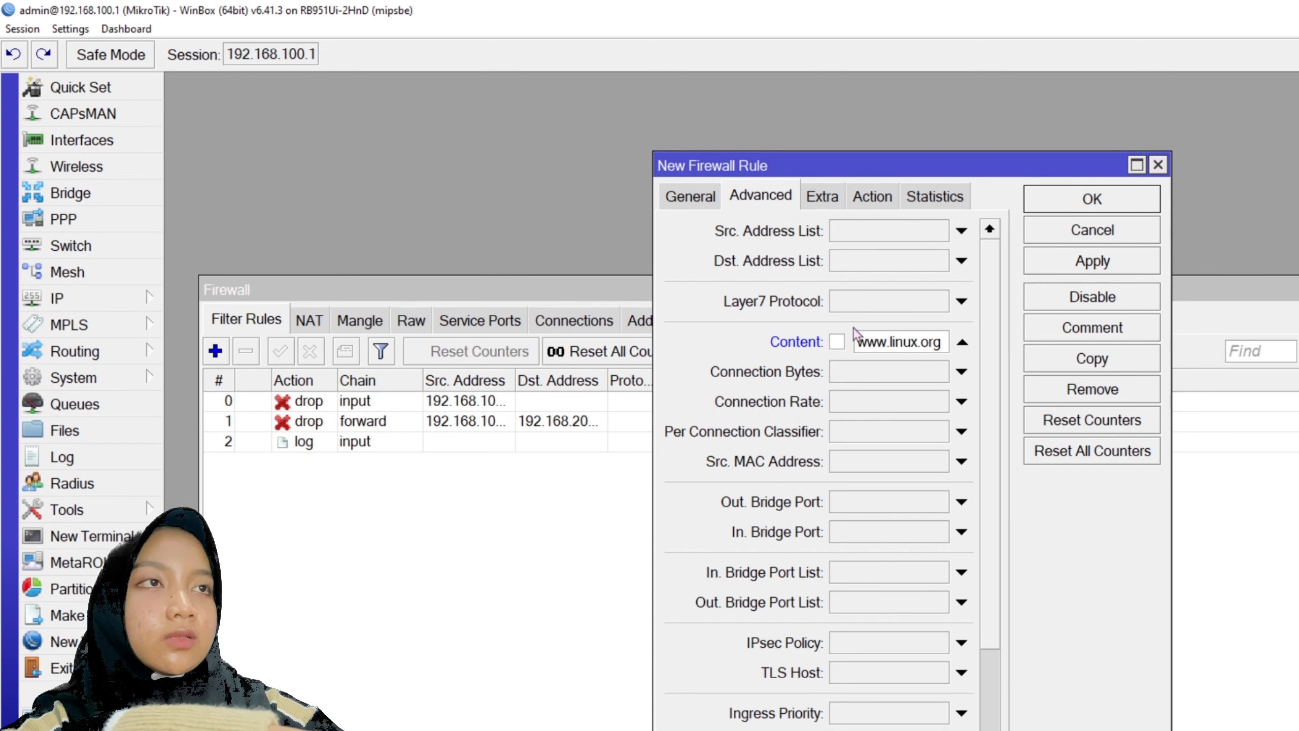
pyautogui.click(686, 195)
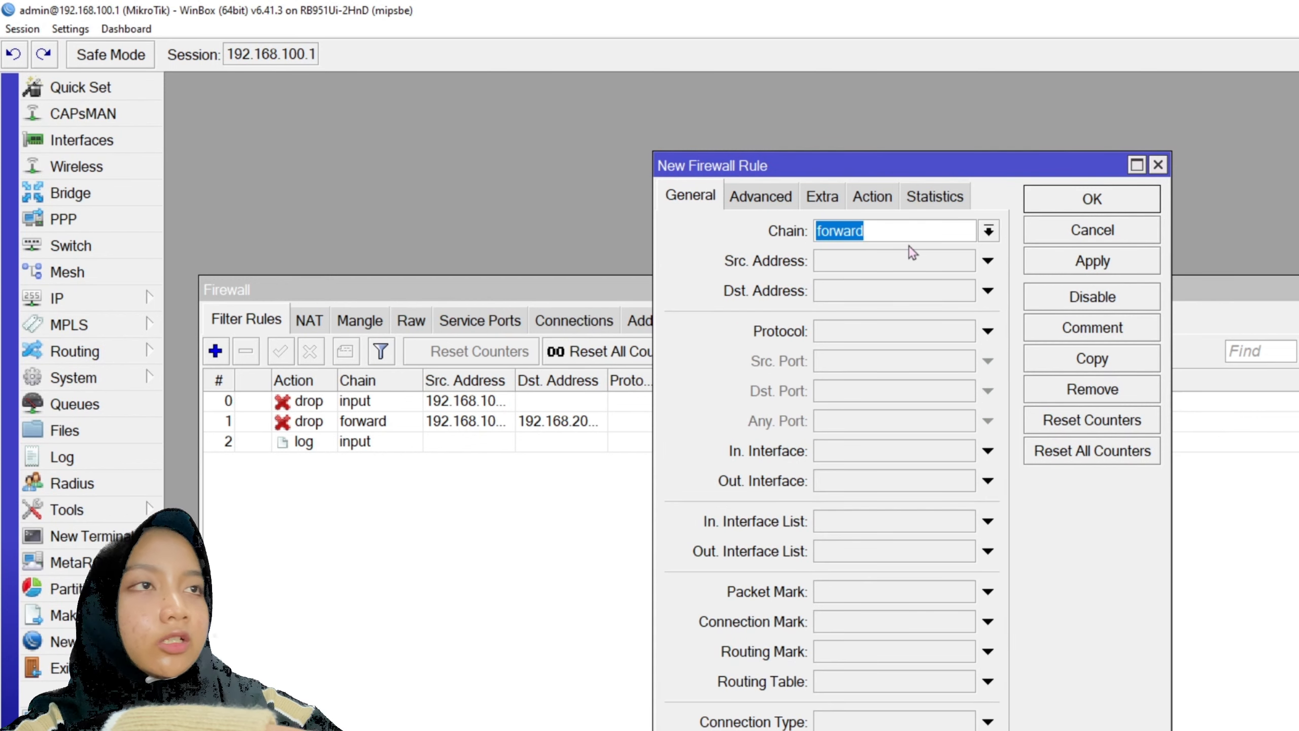
pyautogui.click(872, 196)
pyautogui.click(988, 231)
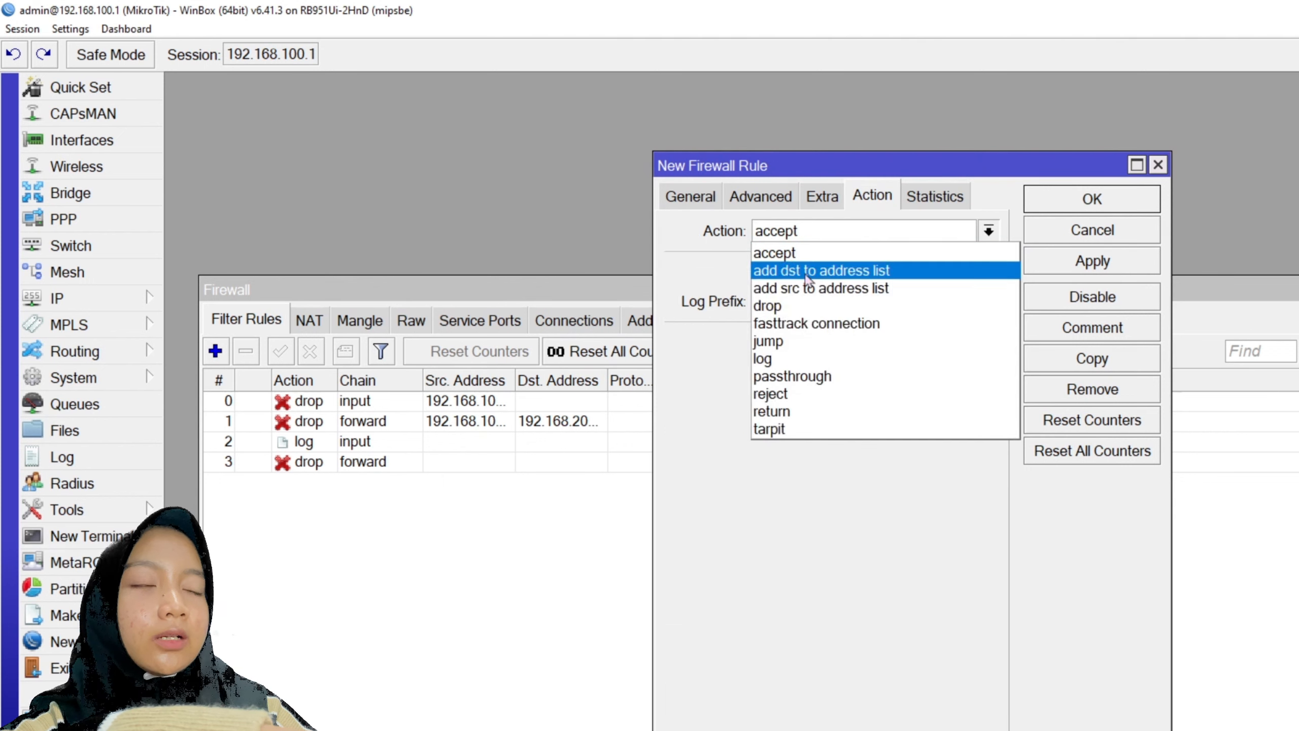
pyautogui.click(1051, 261)
pyautogui.click(1083, 210)
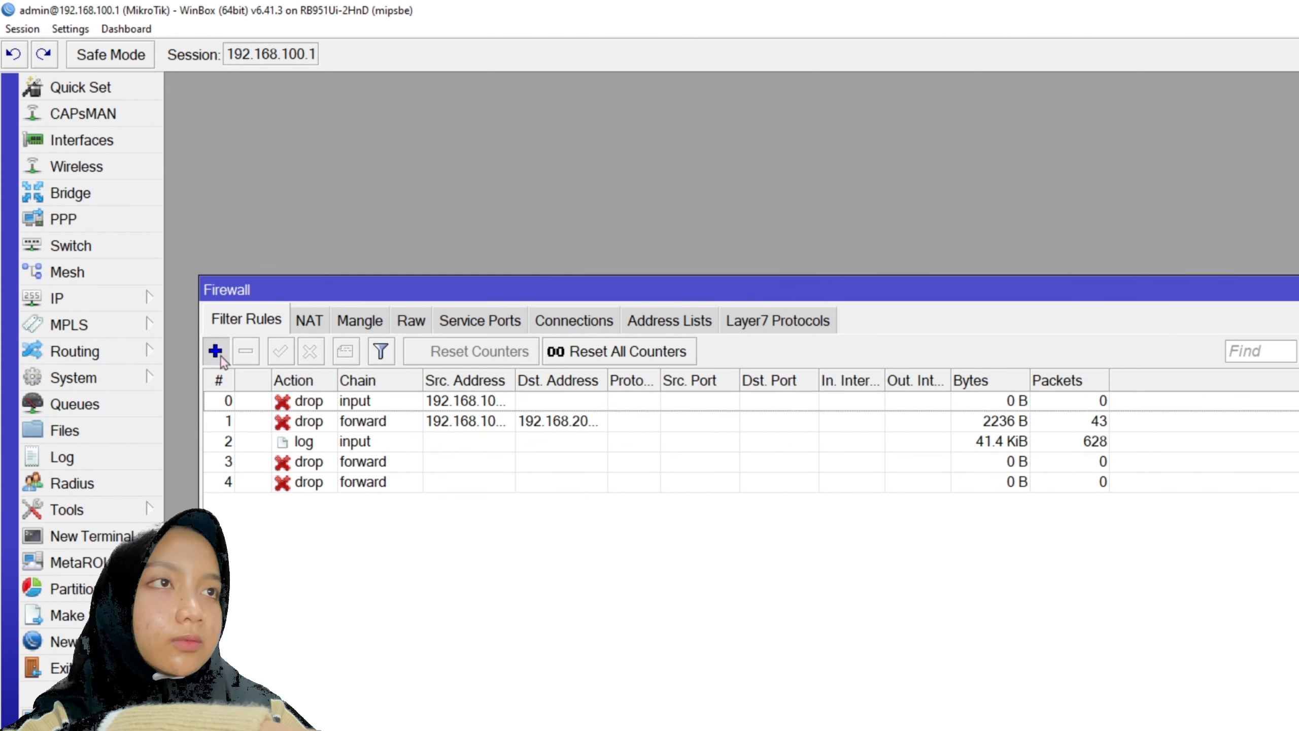
# - Add a forward-chain drop rule matching content '.mkv'
pyautogui.click(216, 354)
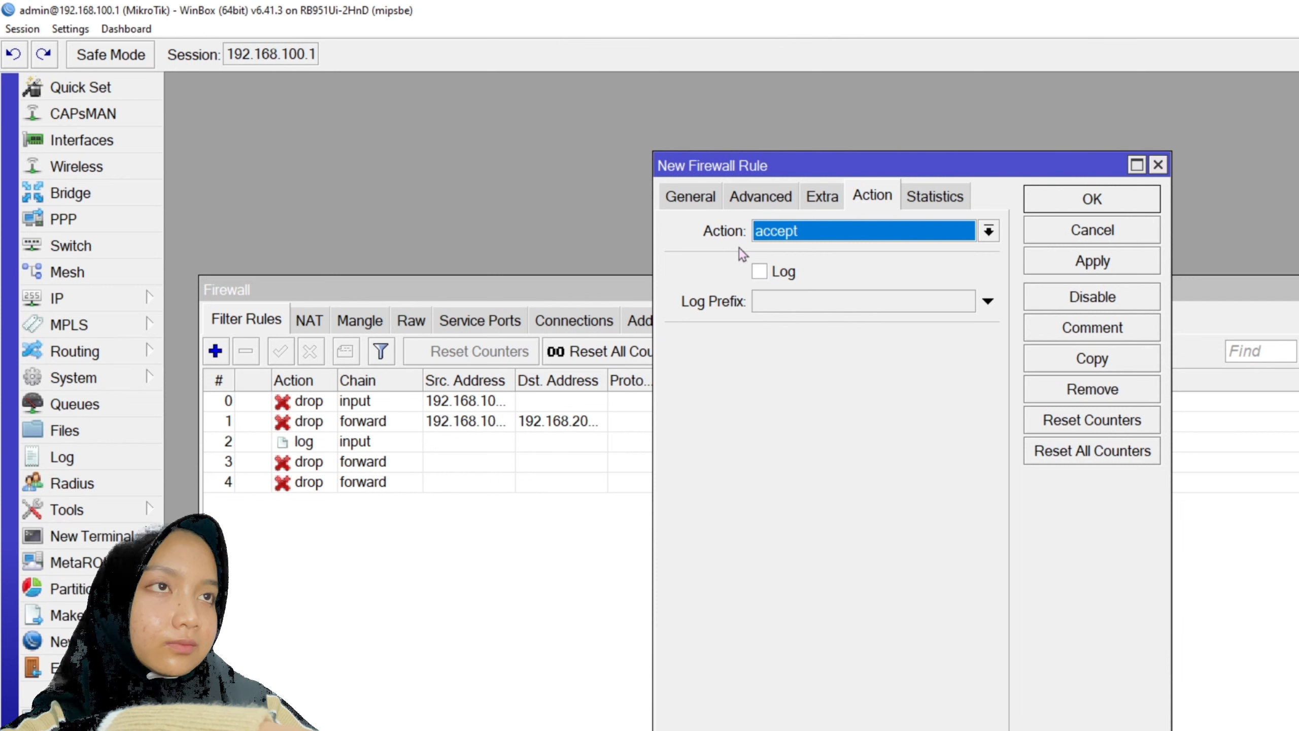
pyautogui.click(790, 233)
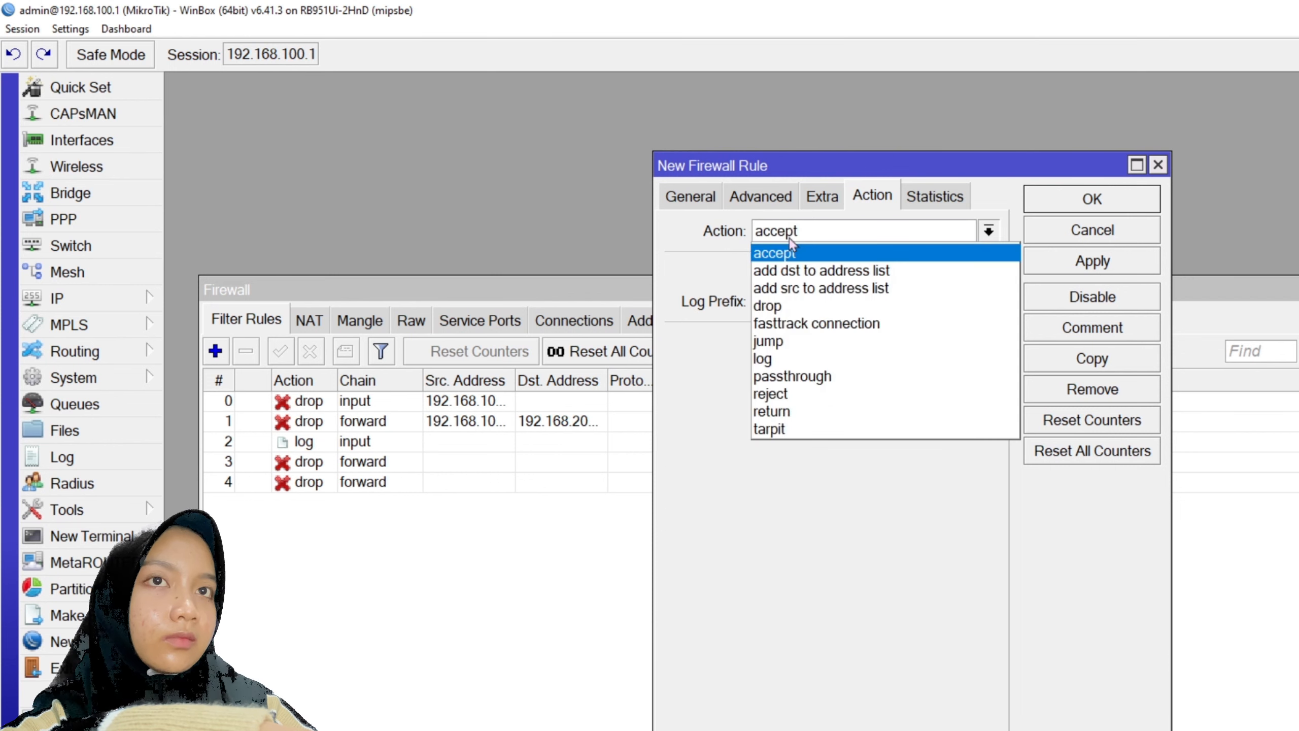
pyautogui.click(798, 305)
pyautogui.click(773, 197)
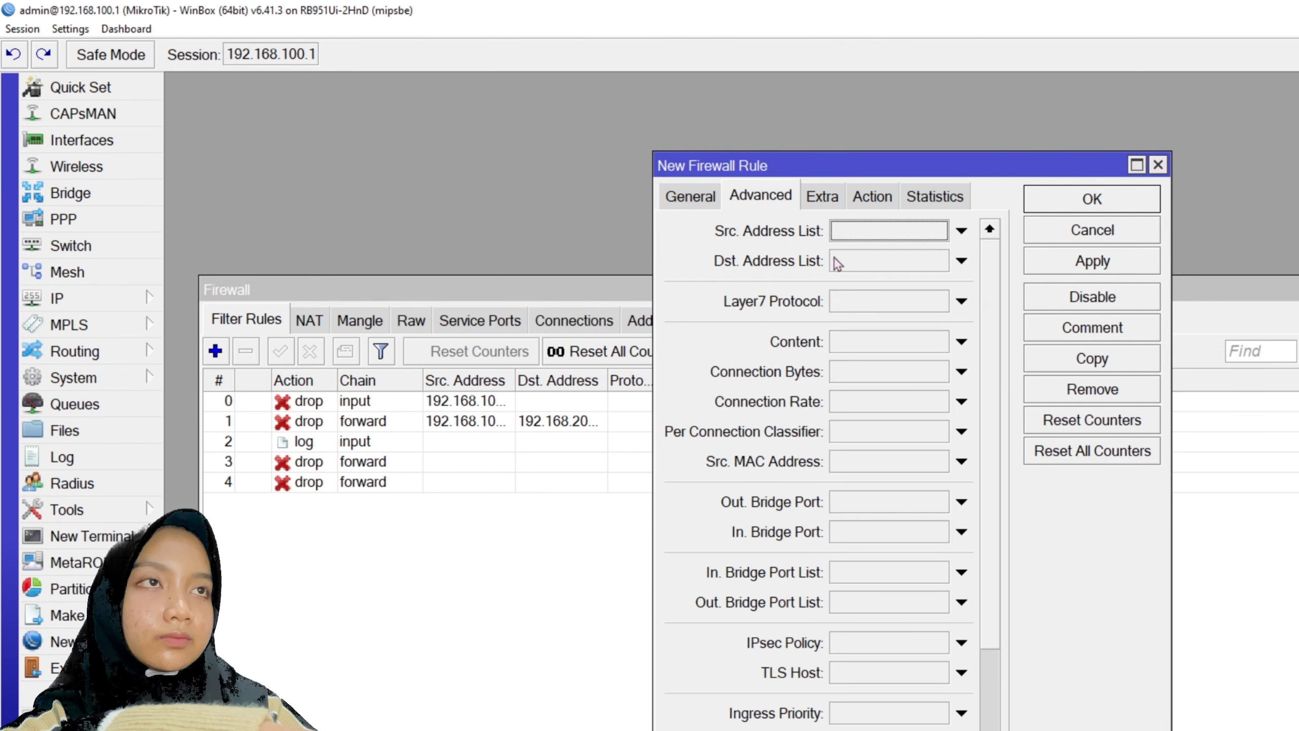
pyautogui.click(858, 351)
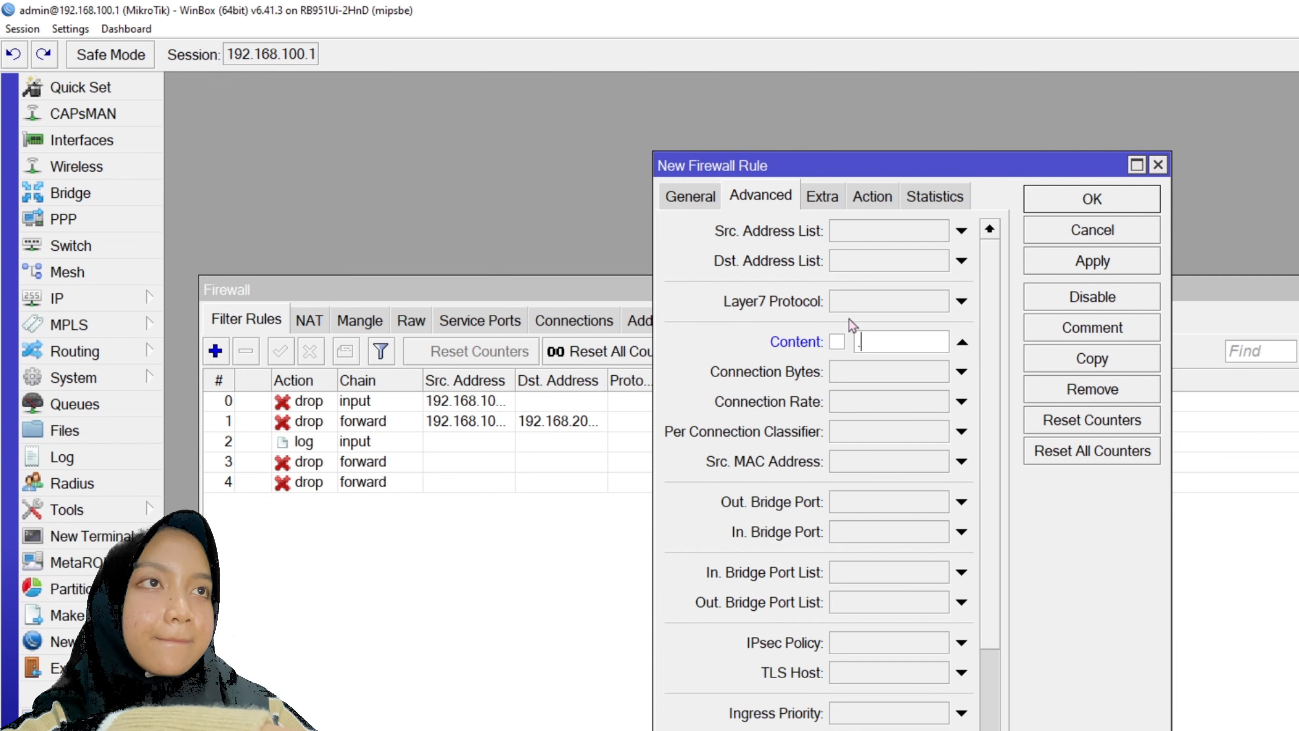
pyautogui.write('.mkv')
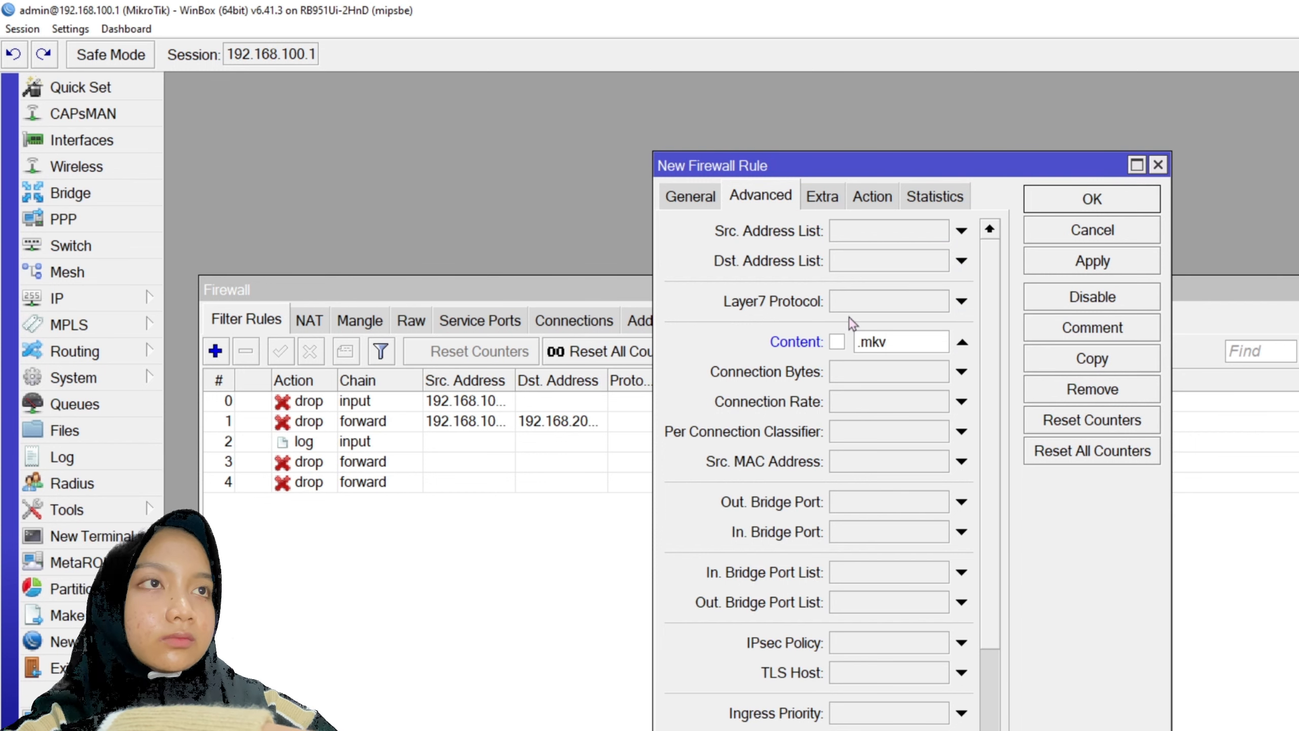
pyautogui.click(692, 200)
pyautogui.click(1058, 261)
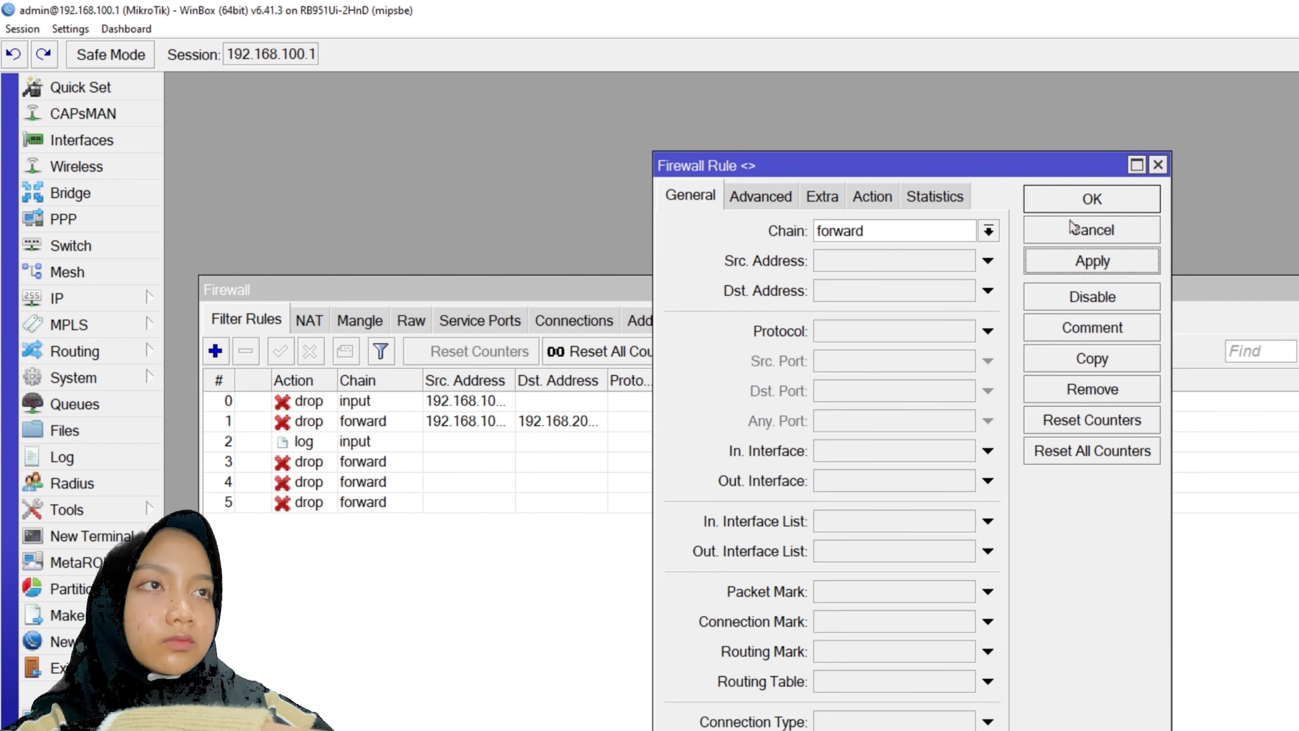
pyautogui.click(1073, 226)
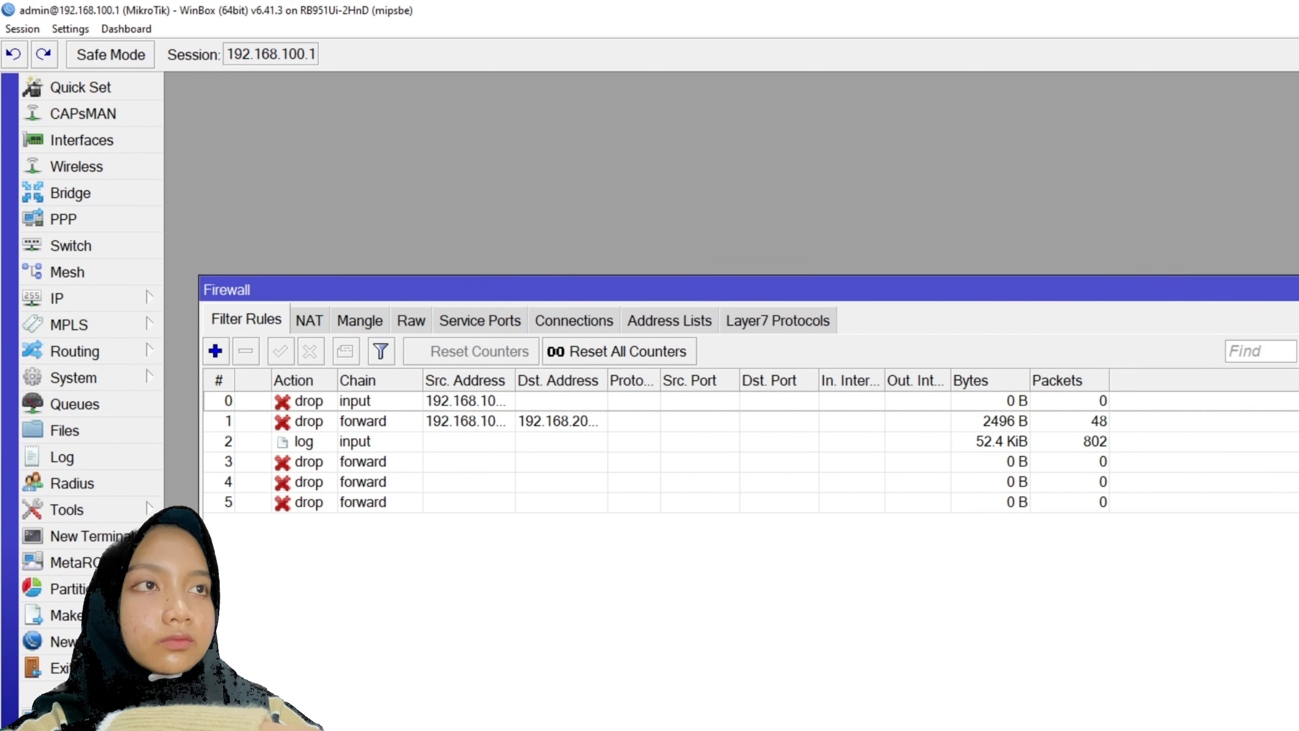
# - Enable the wlan1 interface in the Wireless window
pyautogui.click(1298, 290)
pyautogui.click(141, 169)
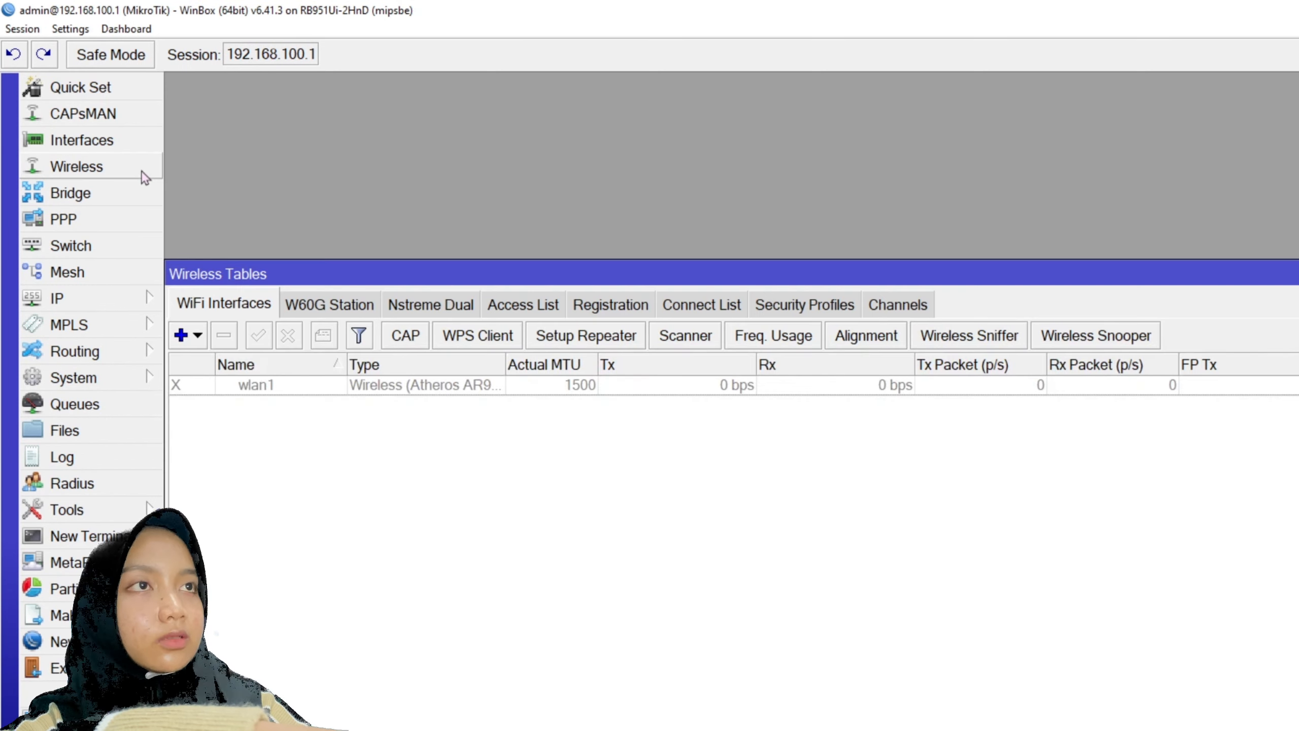
pyautogui.click(296, 387)
pyautogui.click(264, 337)
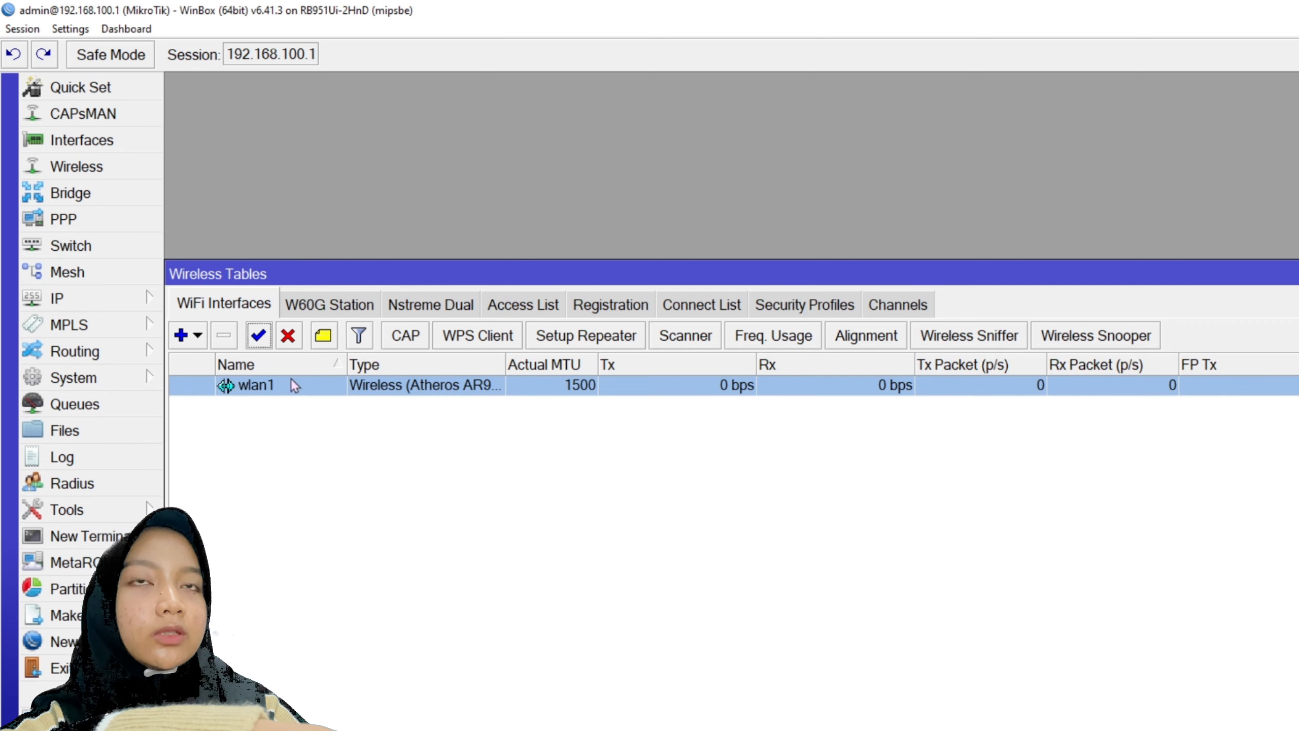
pyautogui.doubleClick(293, 384)
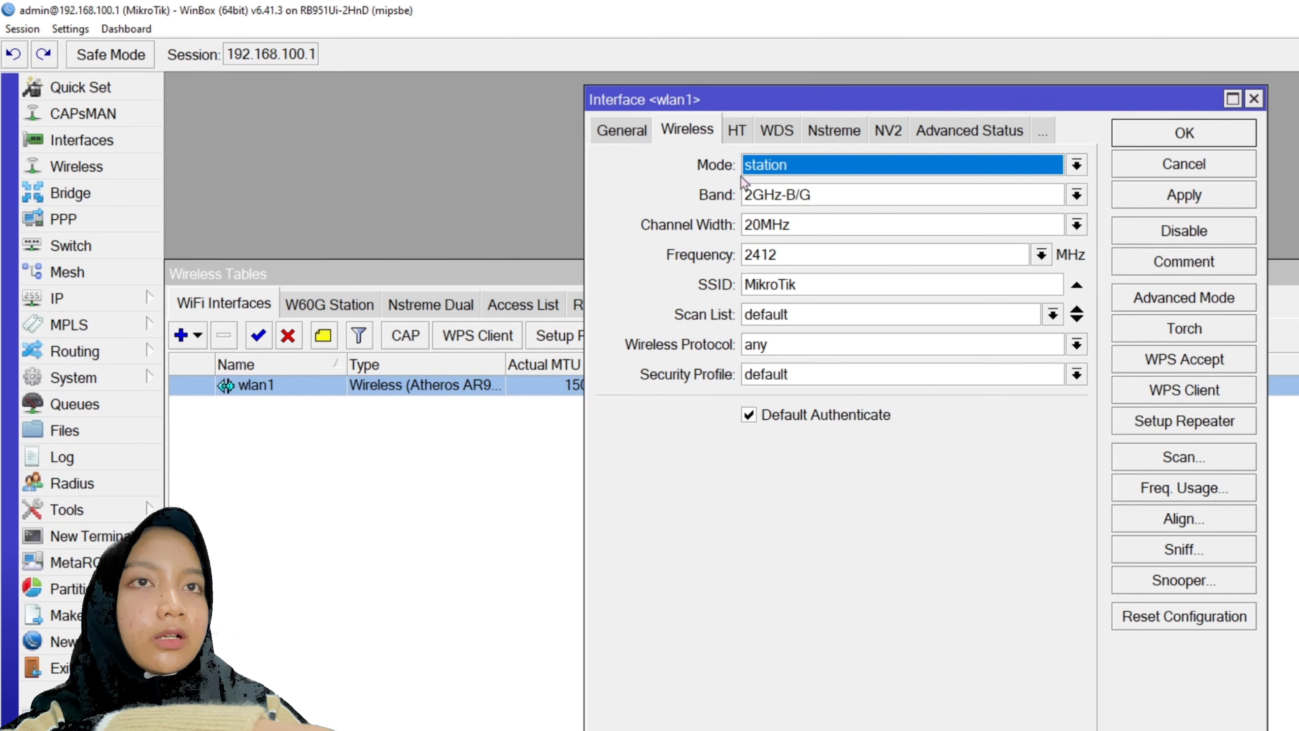
# - Set wlan1 to ap bridge mode with SSID 'feysha@proxyUKK' on band 2GHz-B/G/N
pyautogui.click(823, 166)
pyautogui.click(792, 207)
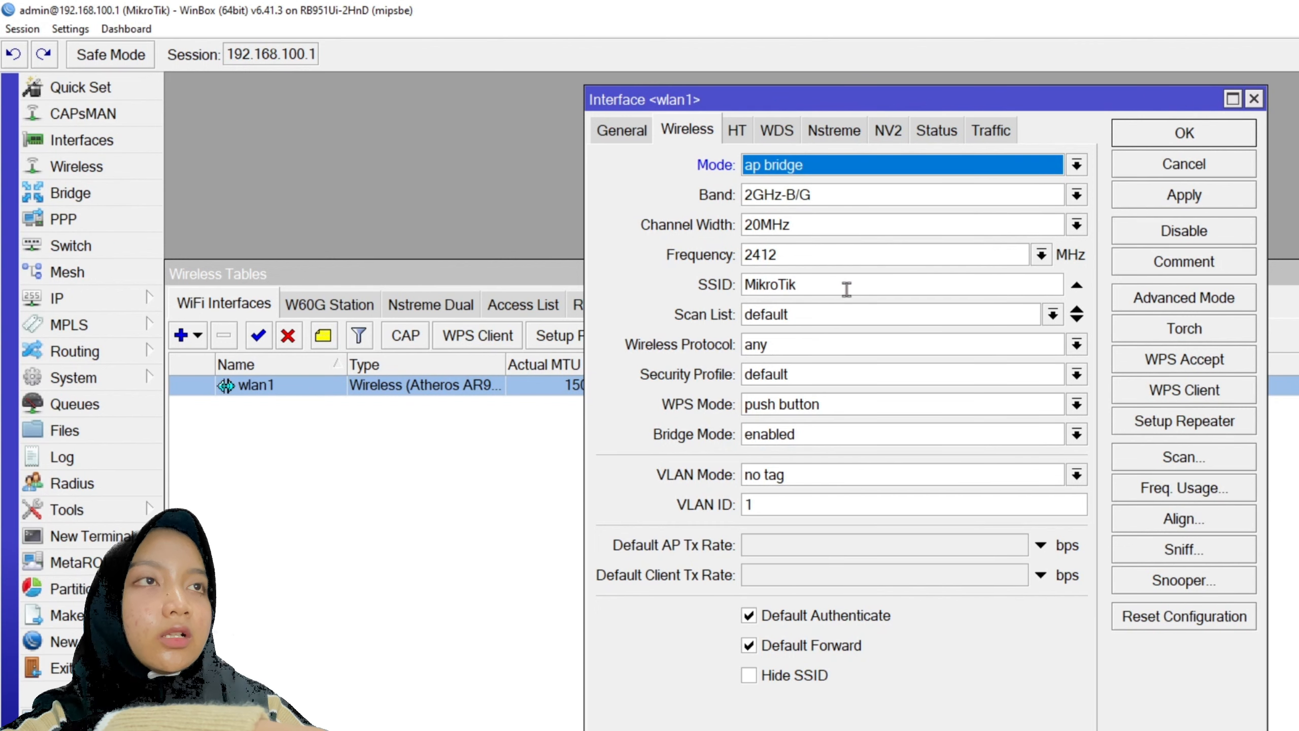
pyautogui.moveTo(844, 285); pyautogui.dragTo(639, 289)
pyautogui.write('feysha@pro')
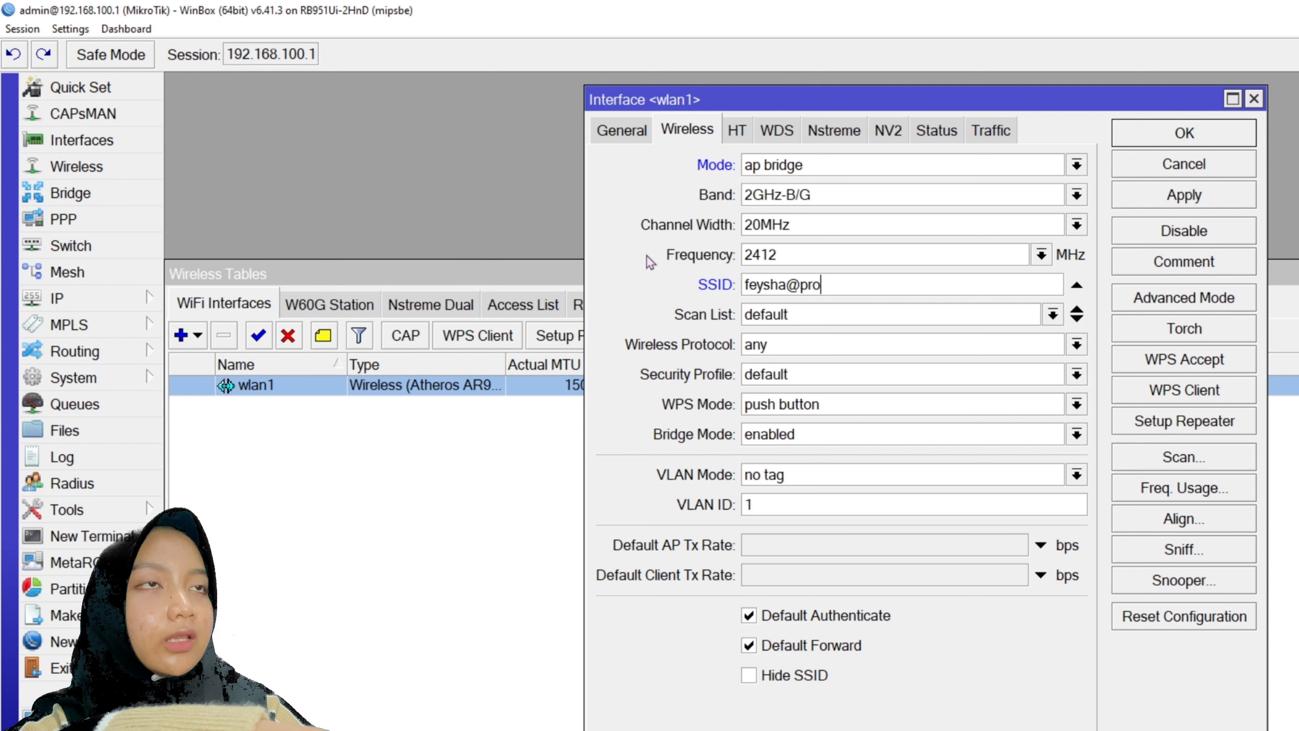
pyautogui.write('x')
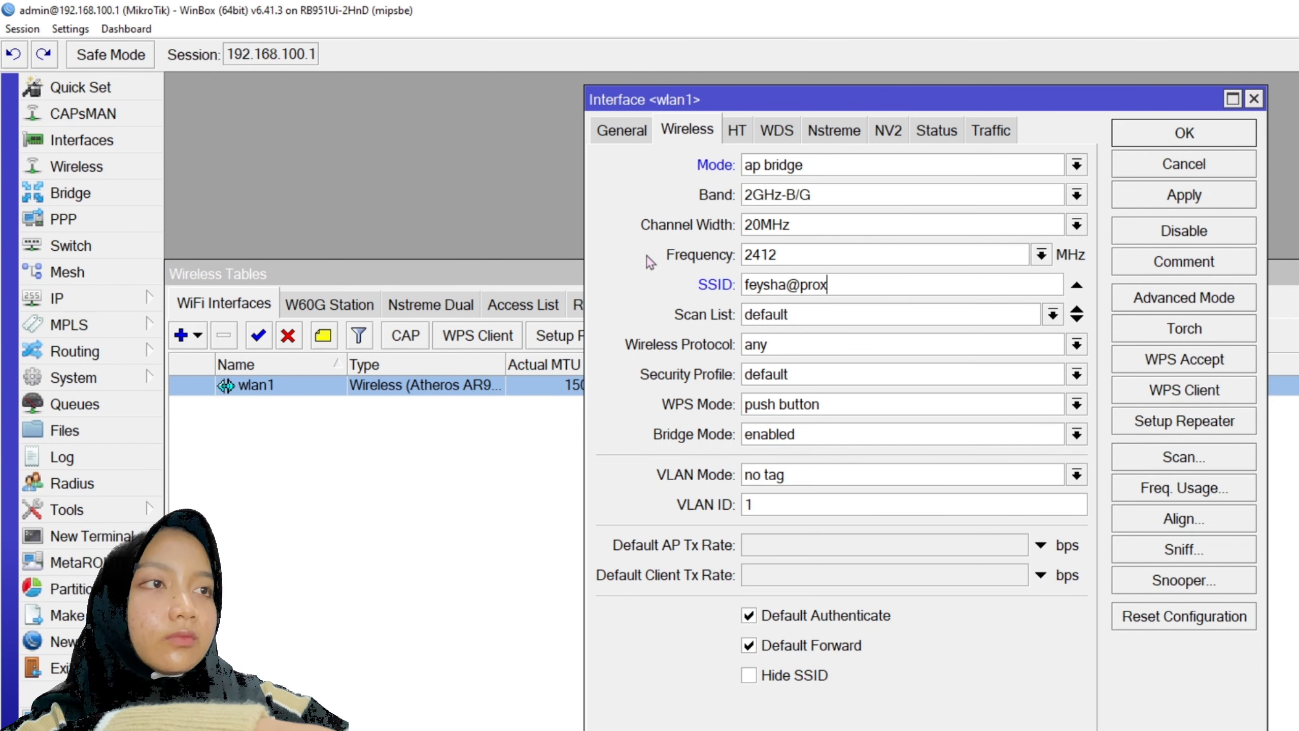
pyautogui.write('yUKK')
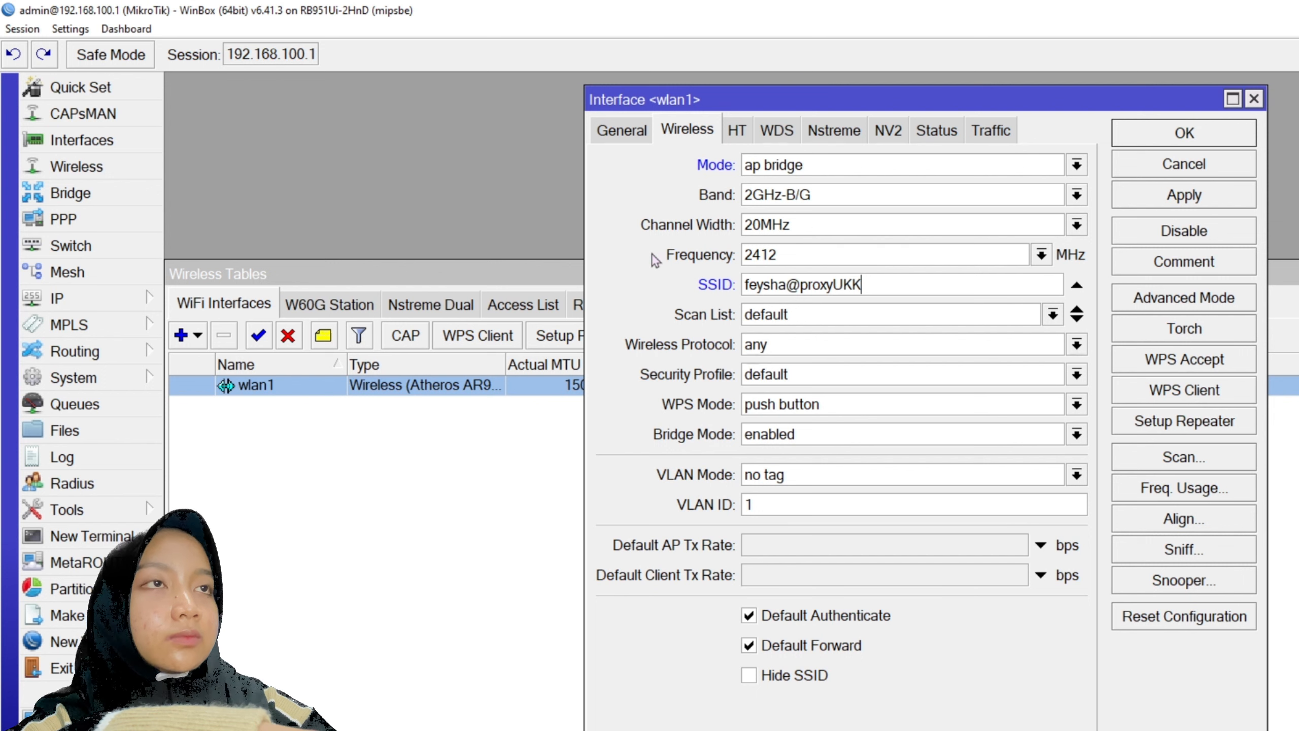
pyautogui.click(853, 200)
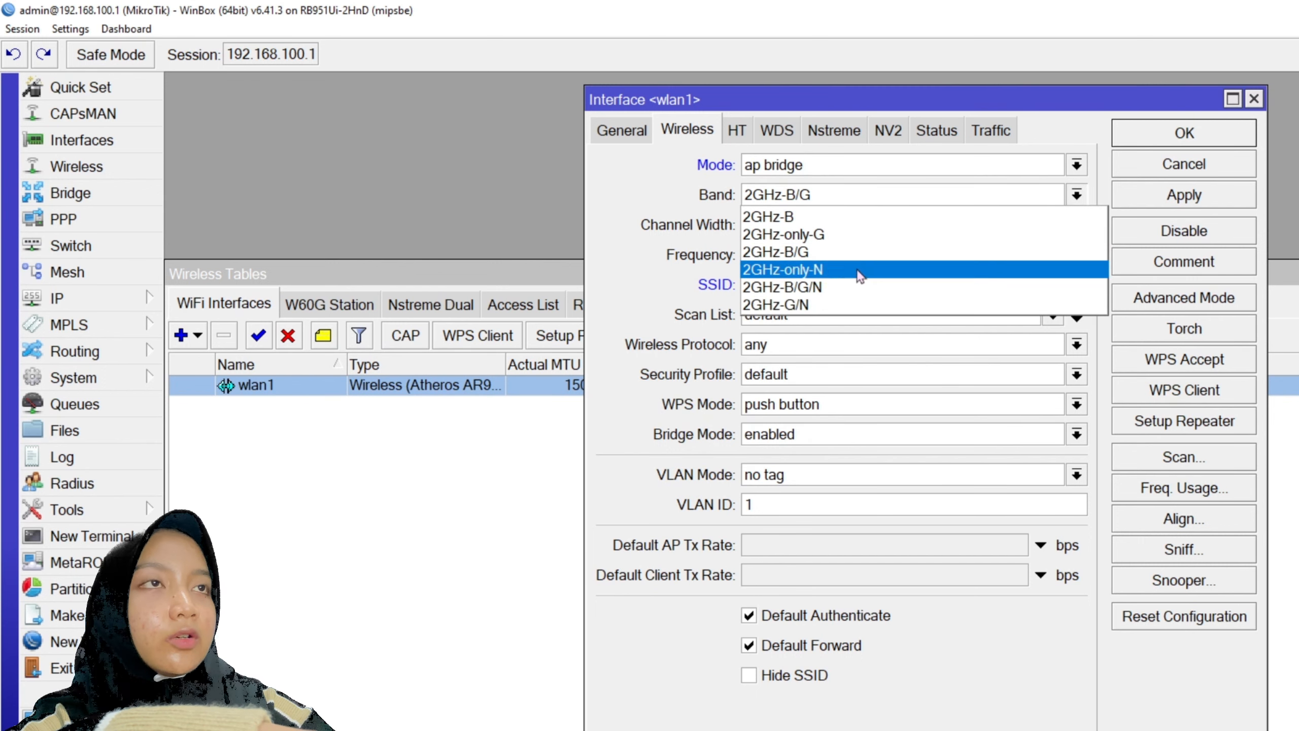
pyautogui.click(818, 290)
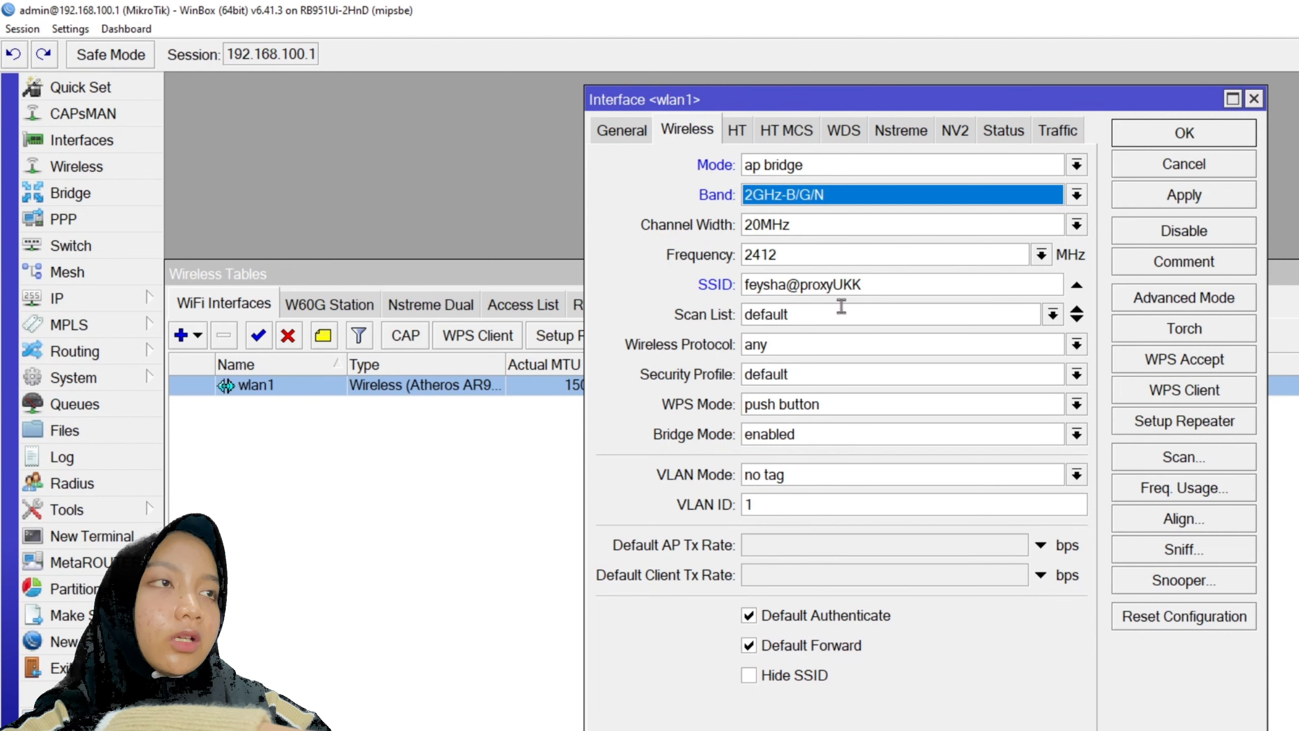
pyautogui.click(1189, 196)
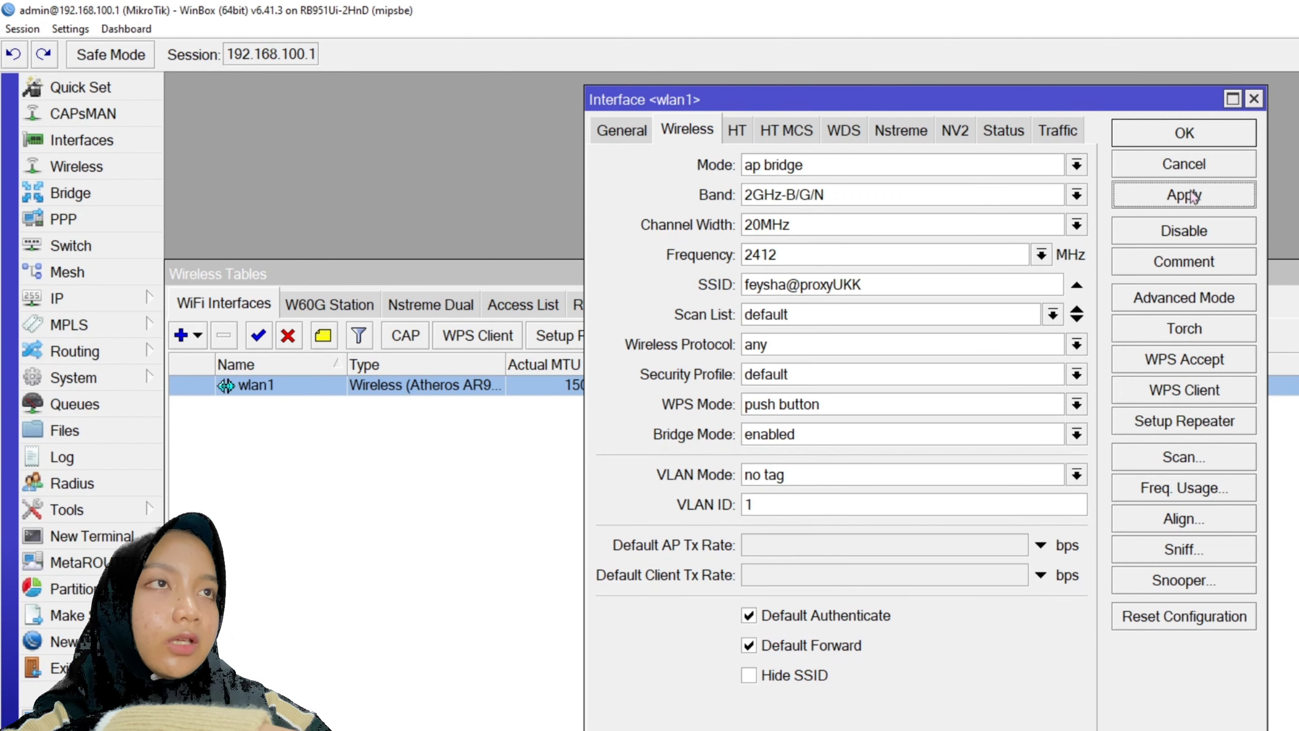
pyautogui.click(1183, 132)
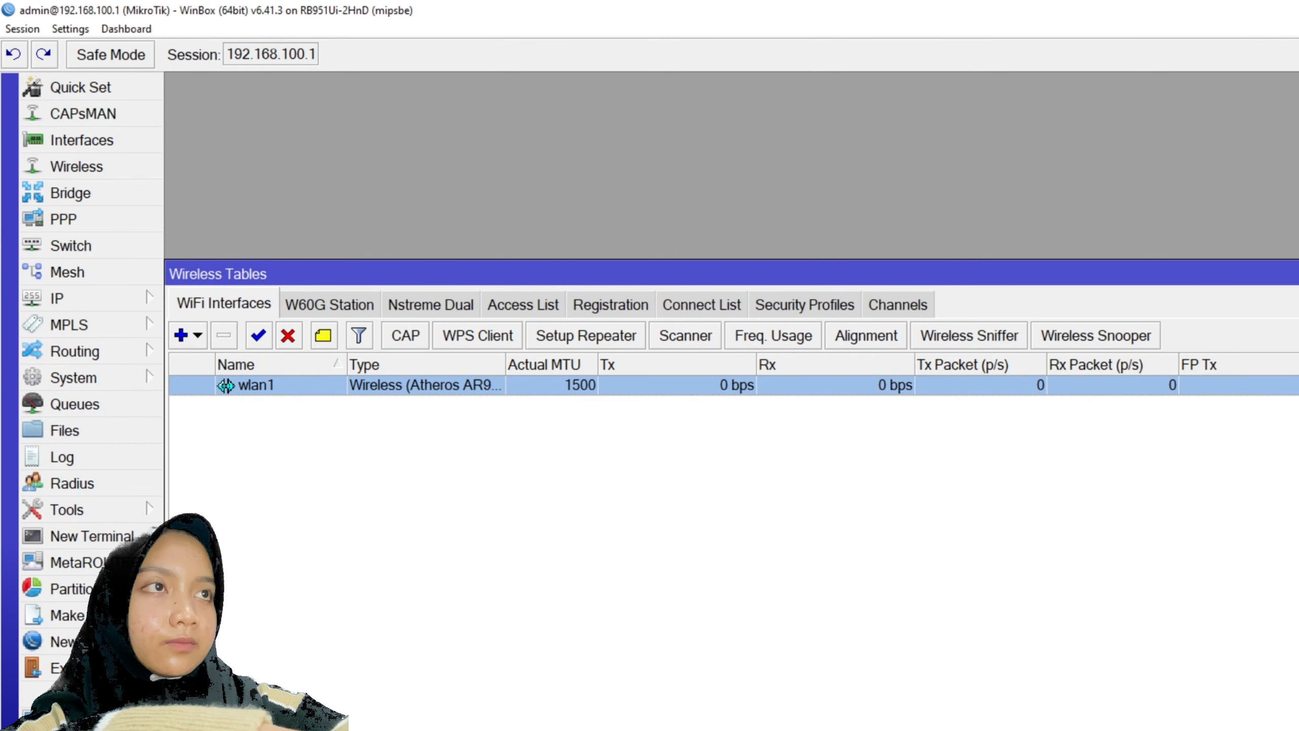
# - Open IP > Hotspot and start Hotspot Setup on interface wlan1
pyautogui.click(1295, 274)
pyautogui.click(106, 298)
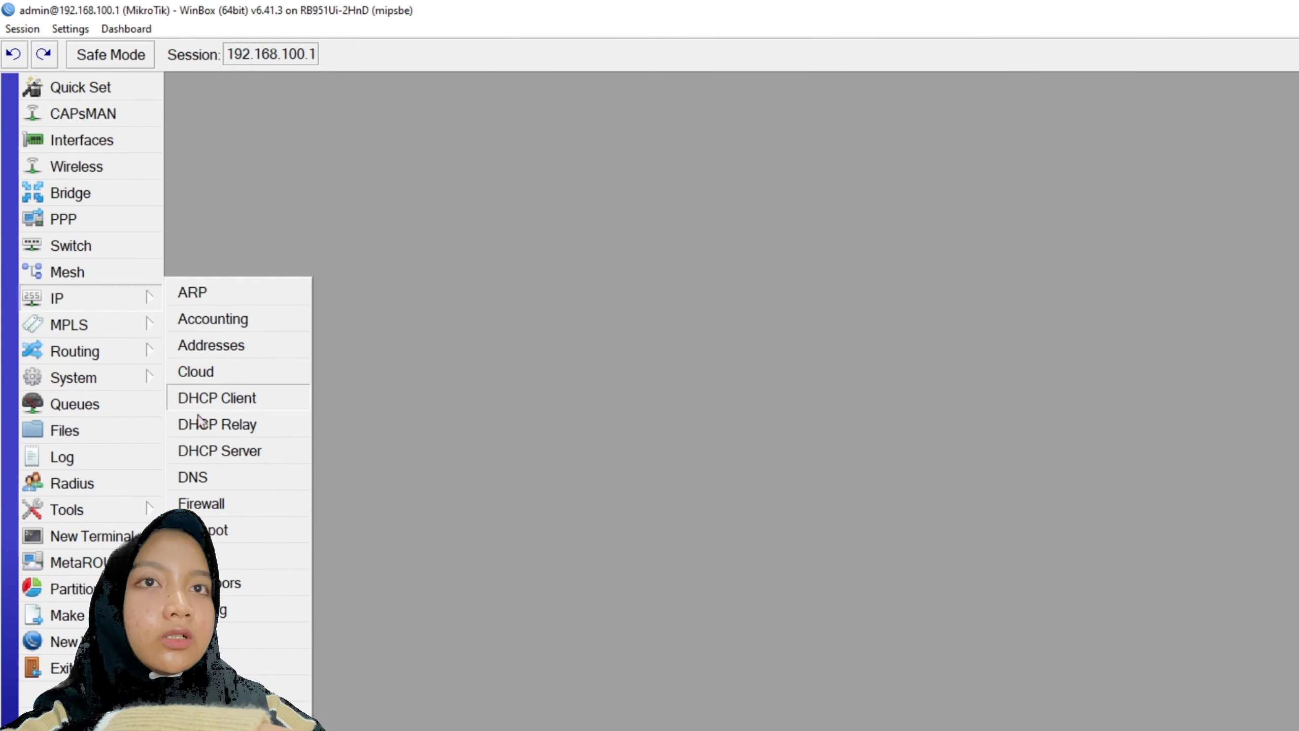
pyautogui.click(212, 530)
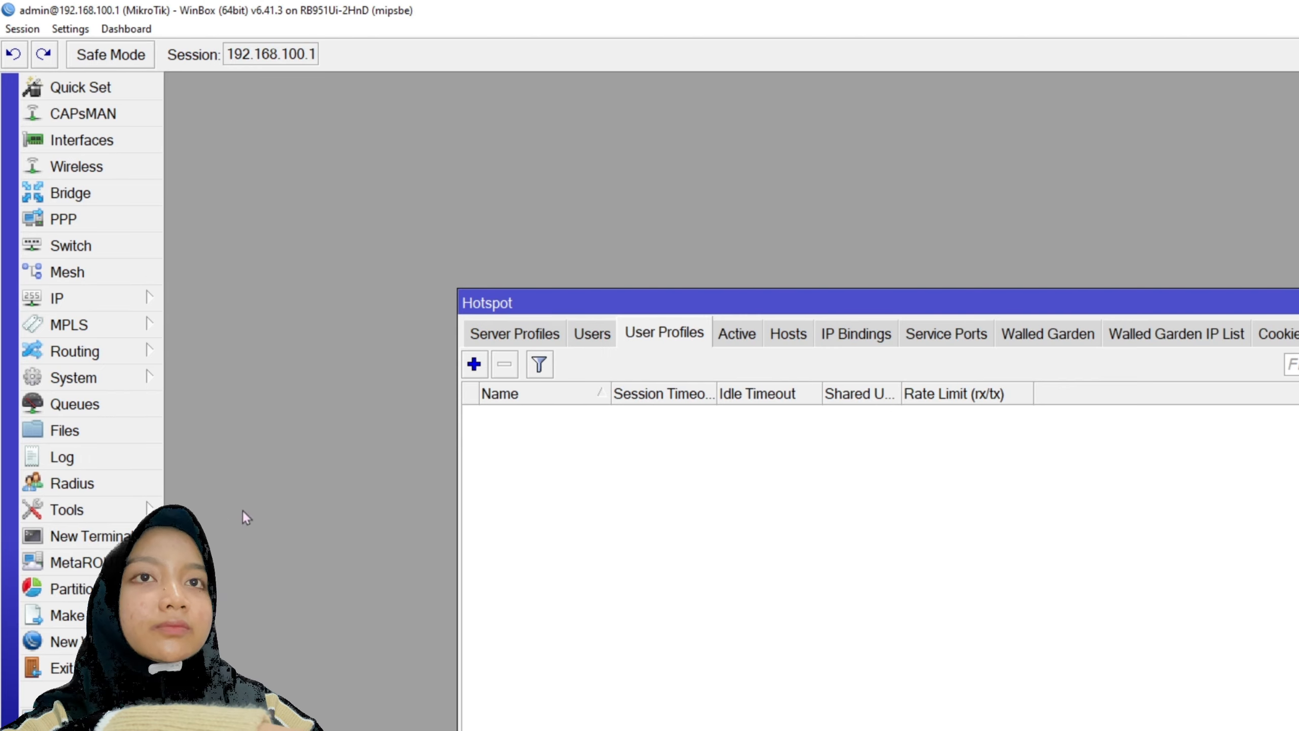
pyautogui.click(531, 333)
pyautogui.click(496, 333)
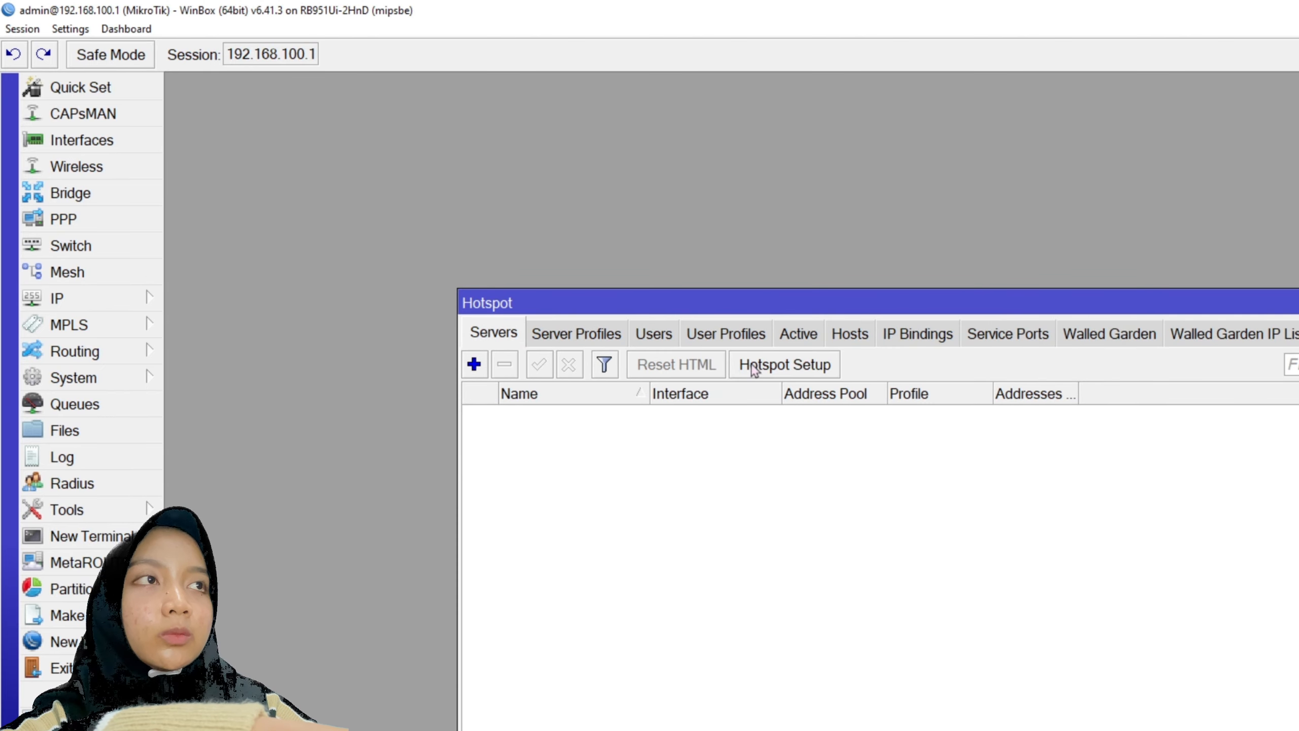
pyautogui.click(755, 364)
pyautogui.click(977, 473)
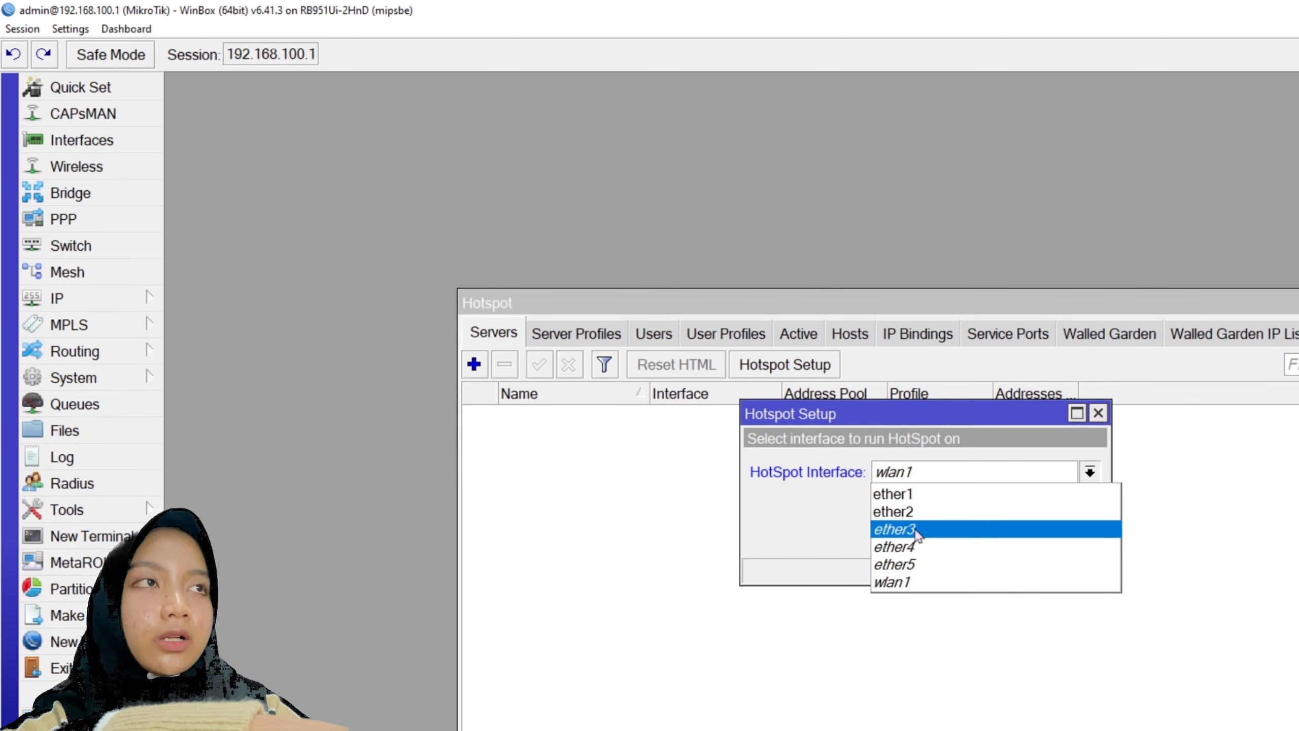
pyautogui.click(893, 582)
pyautogui.click(992, 535)
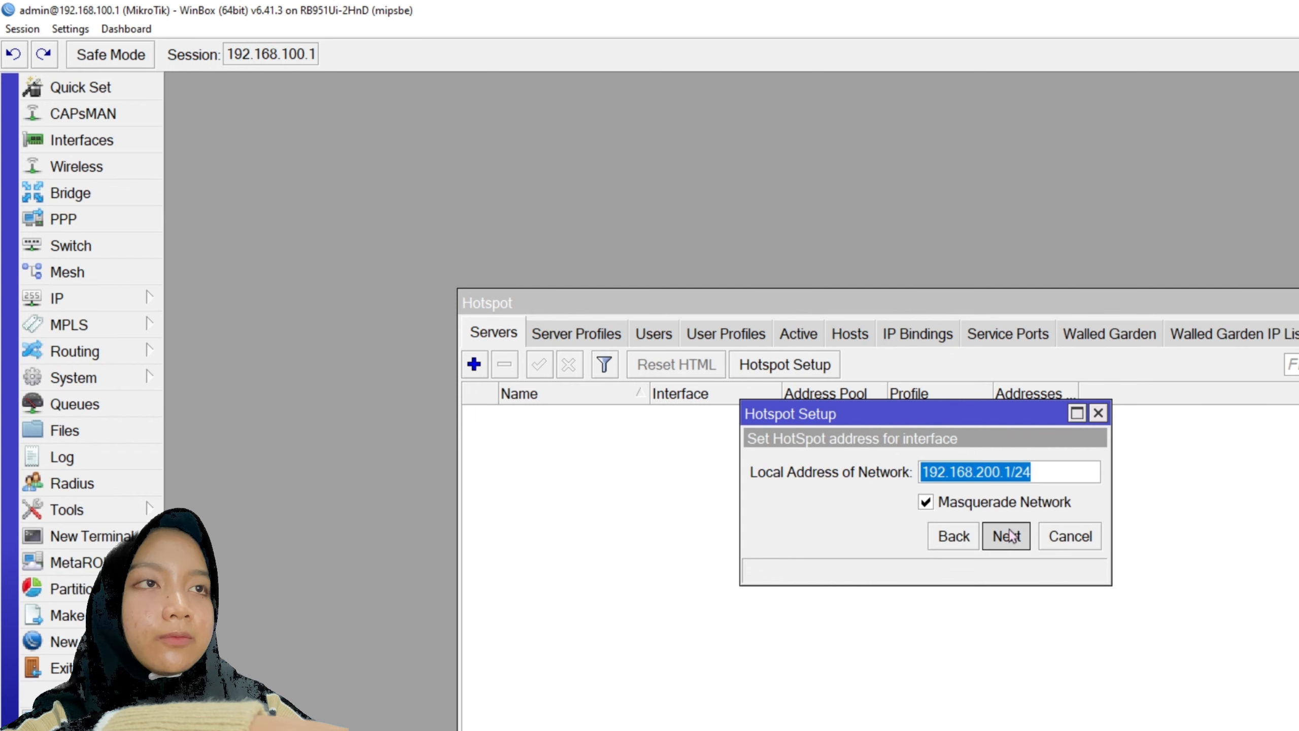
# - Accept network 192.168.200.1/24, the address pool and DNS 8.8.8.8, with DNS name feysha.net
pyautogui.click(1006, 536)
pyautogui.click(1007, 536)
pyautogui.click(1006, 536)
pyautogui.click(1007, 536)
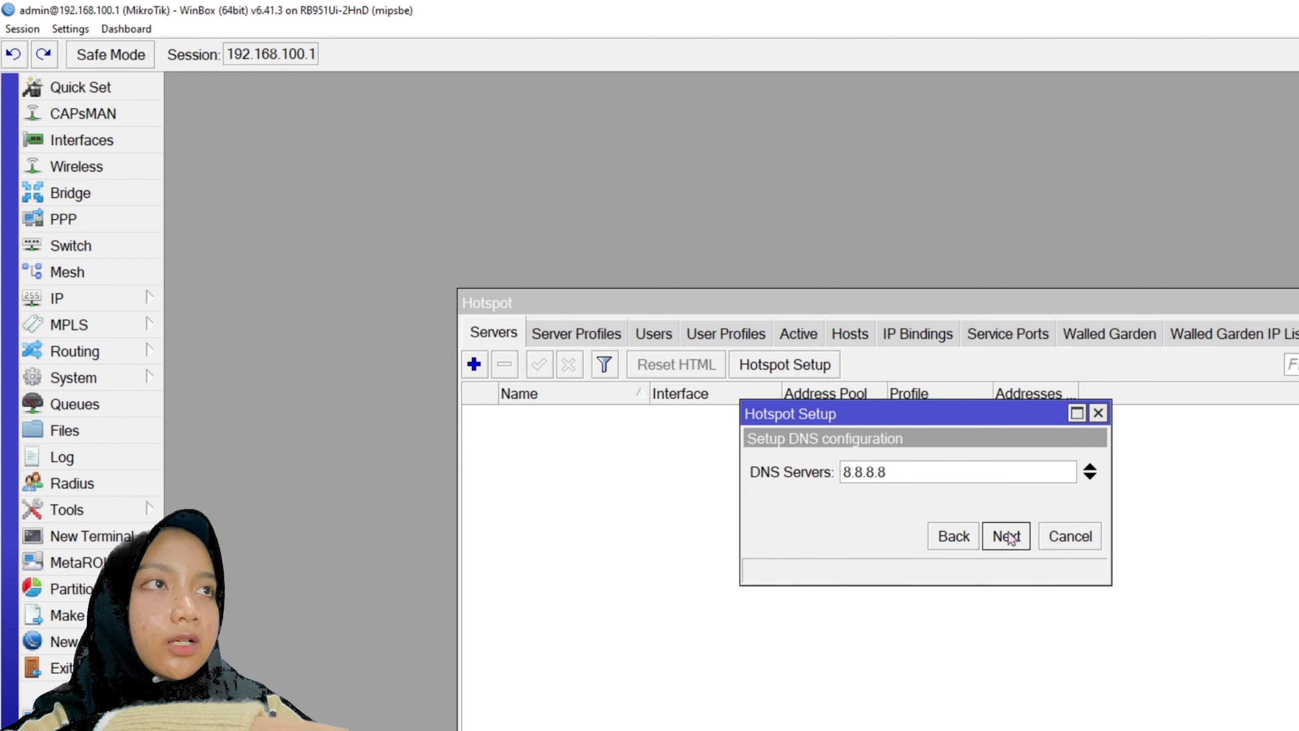
pyautogui.click(1006, 536)
pyautogui.click(966, 478)
pyautogui.write('fey')
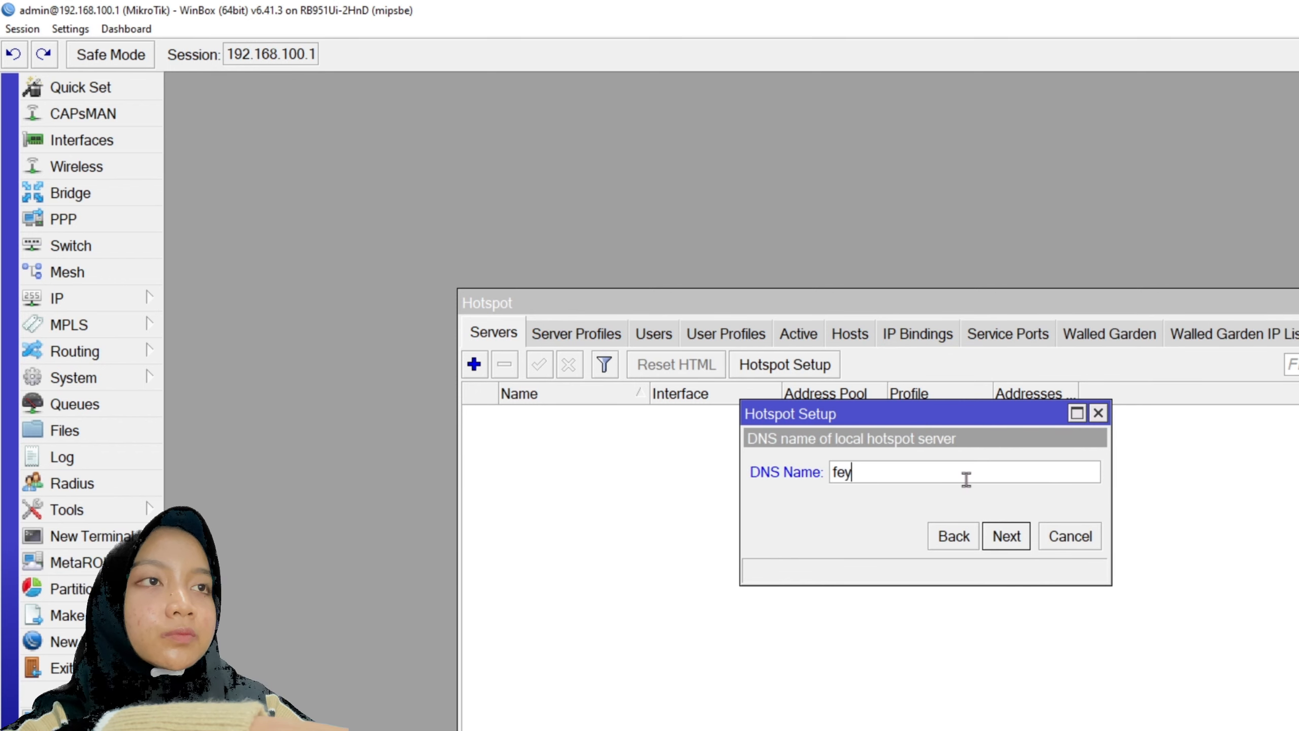
pyautogui.write('sha.net')
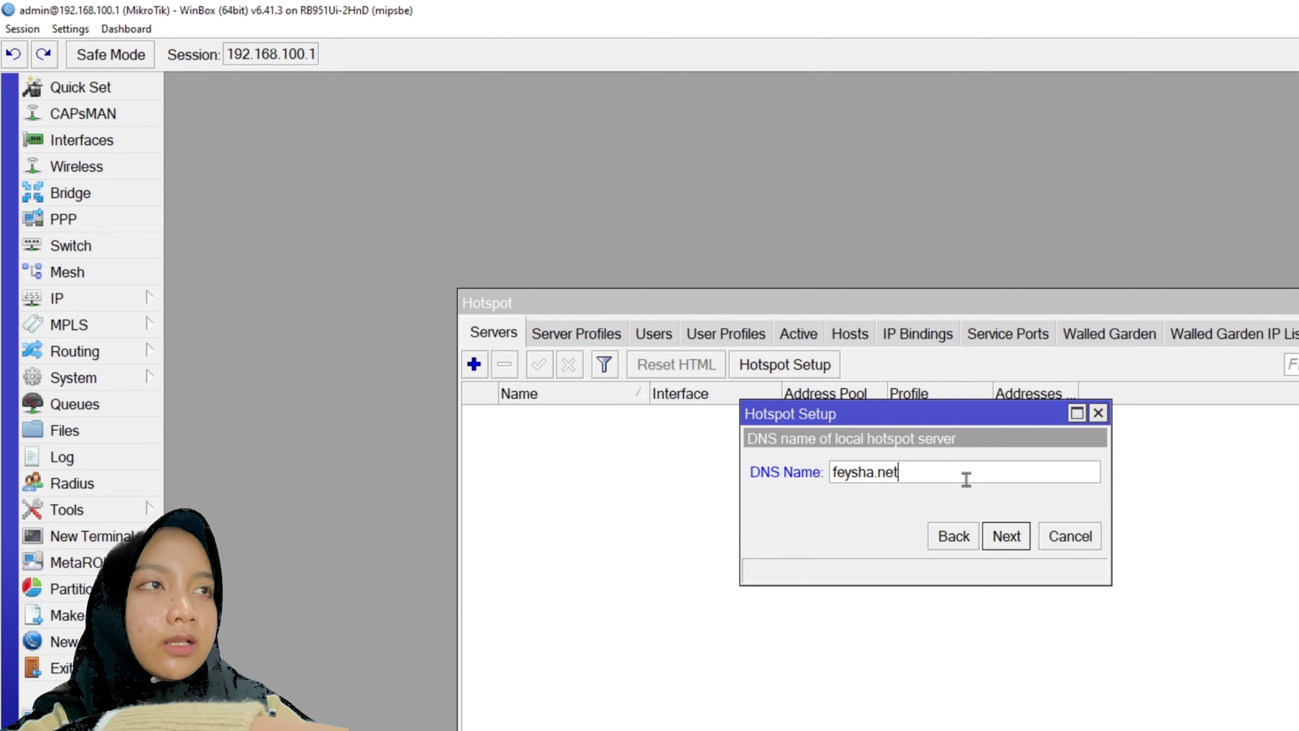
pyautogui.click(995, 537)
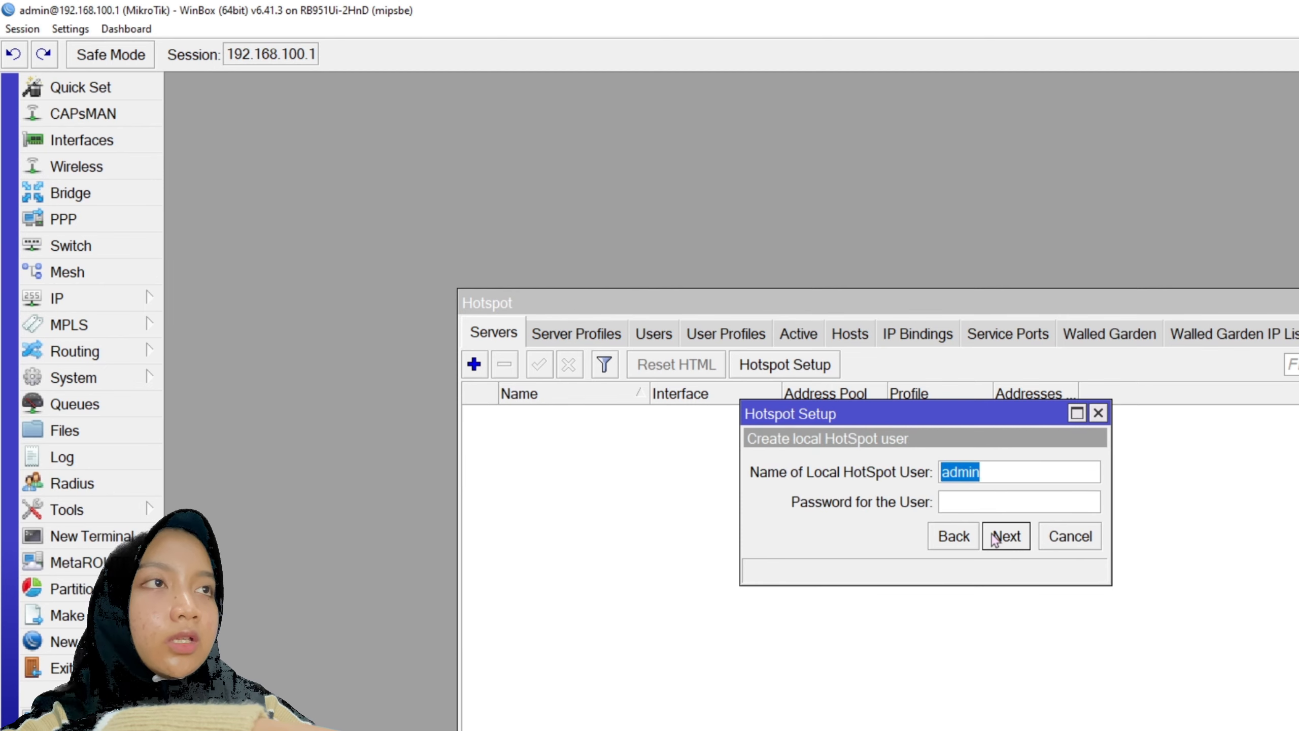
# - Enter a password for the local hotspot user and finish the setup
pyautogui.click(992, 503)
pyautogui.write('123')
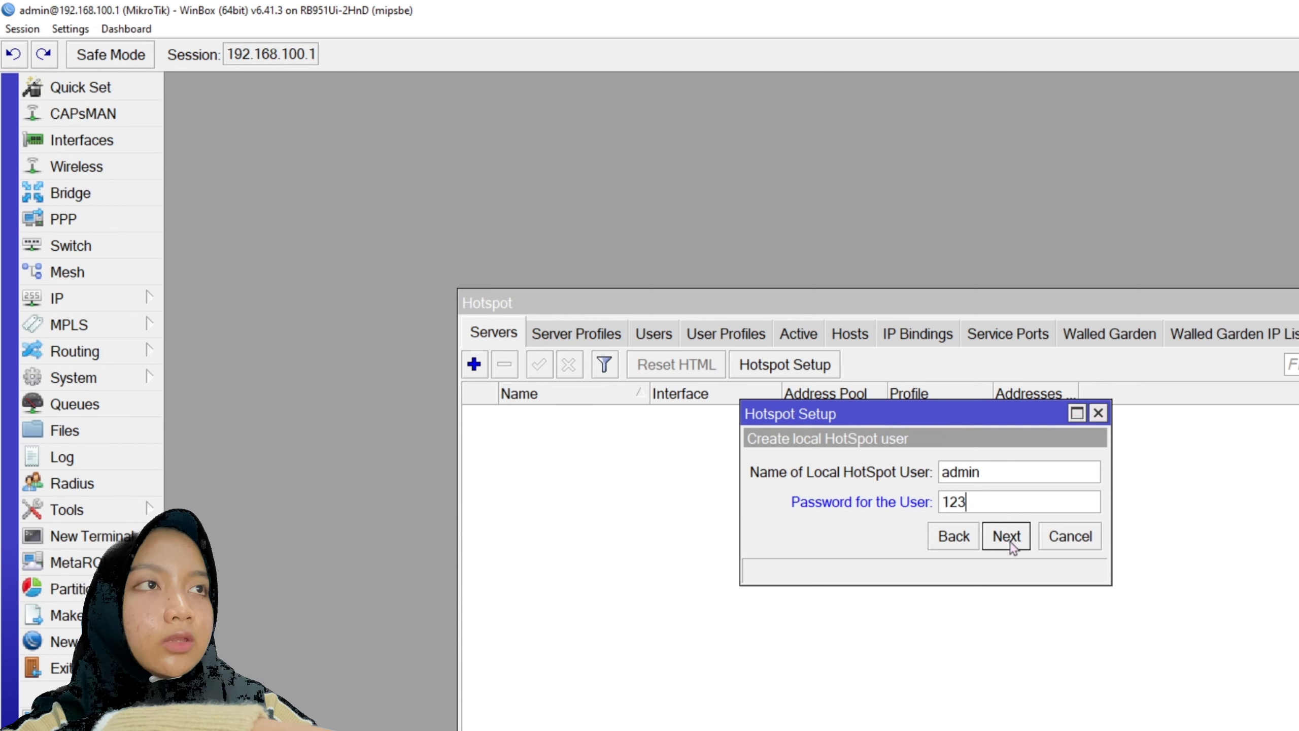
pyautogui.click(1006, 536)
pyautogui.click(934, 488)
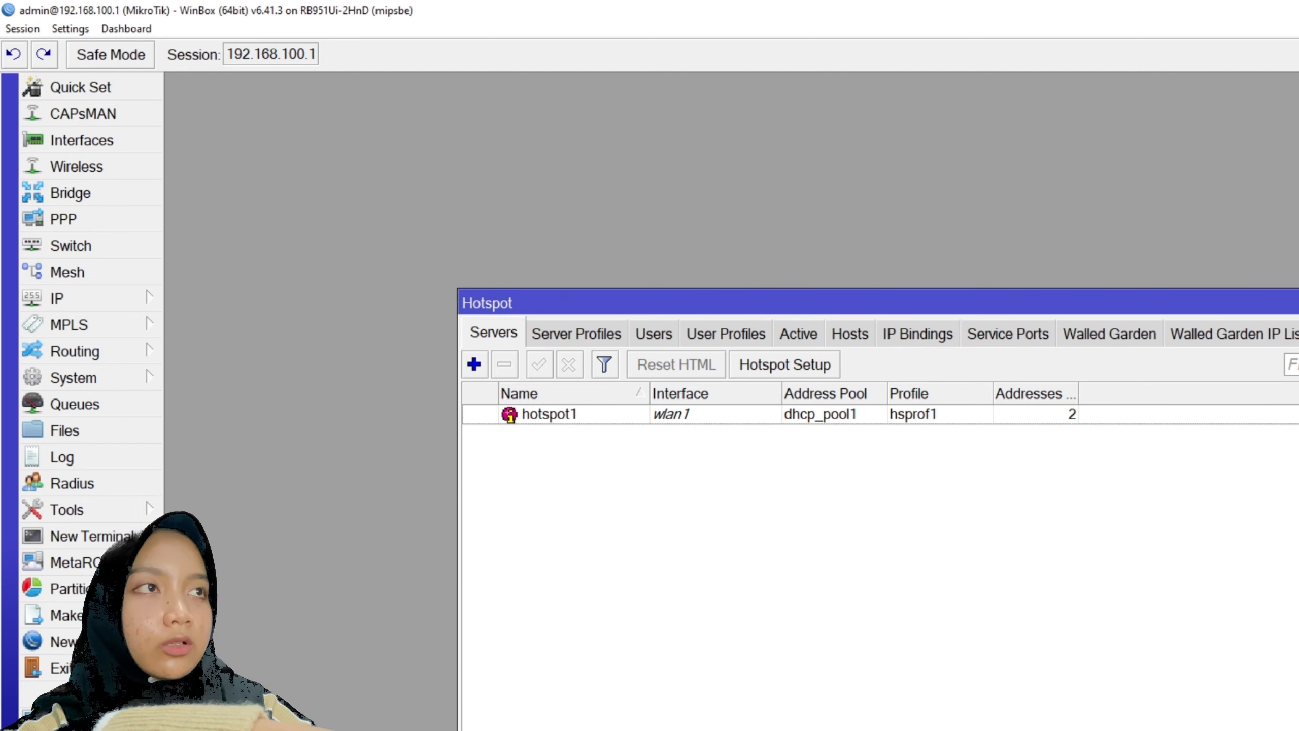
pyautogui.click(1298, 302)
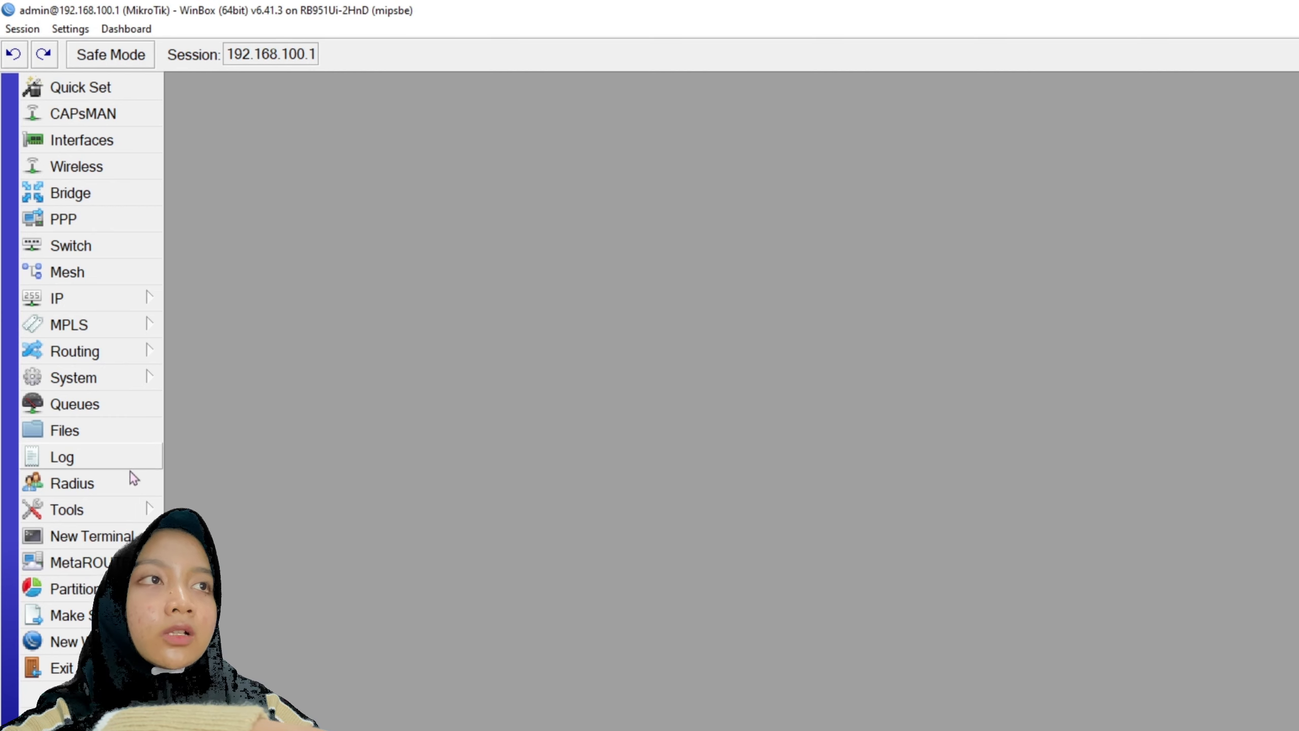
# - Check that the user-manager package is installed, then open the RADIUS client list
pyautogui.click(123, 377)
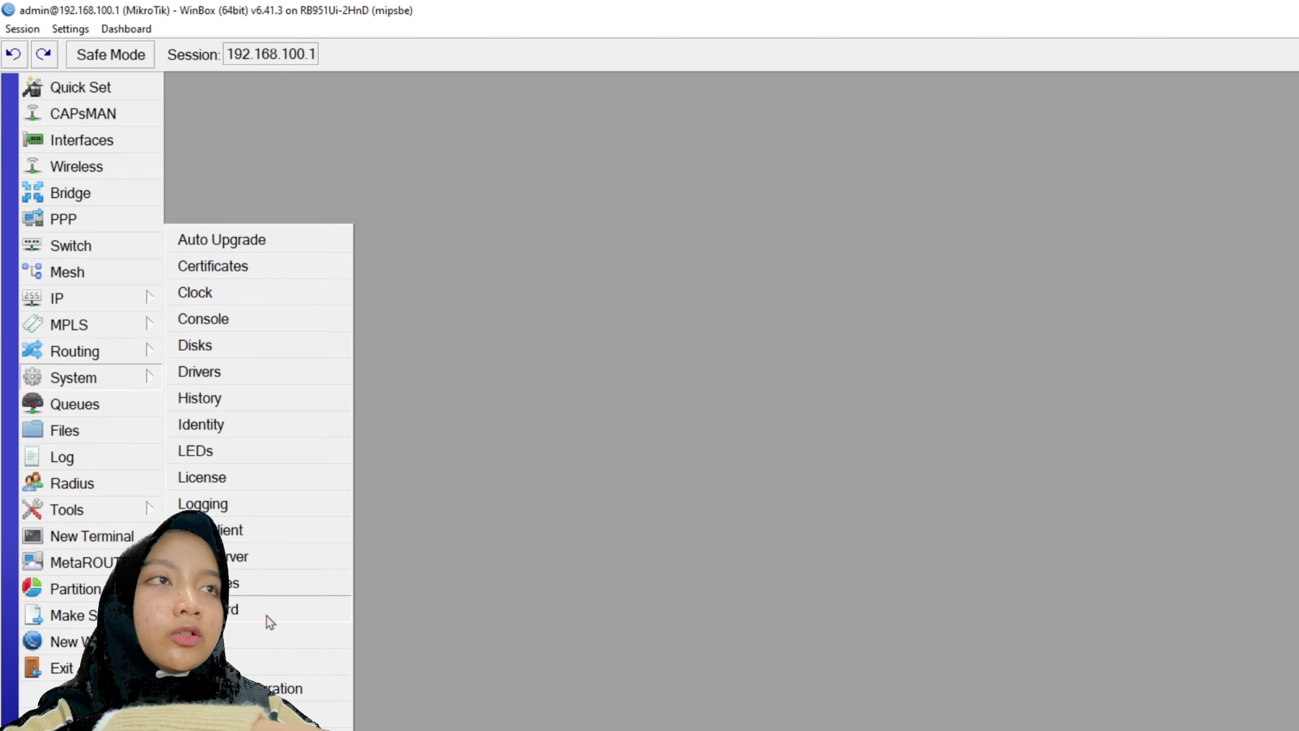
pyautogui.click(254, 589)
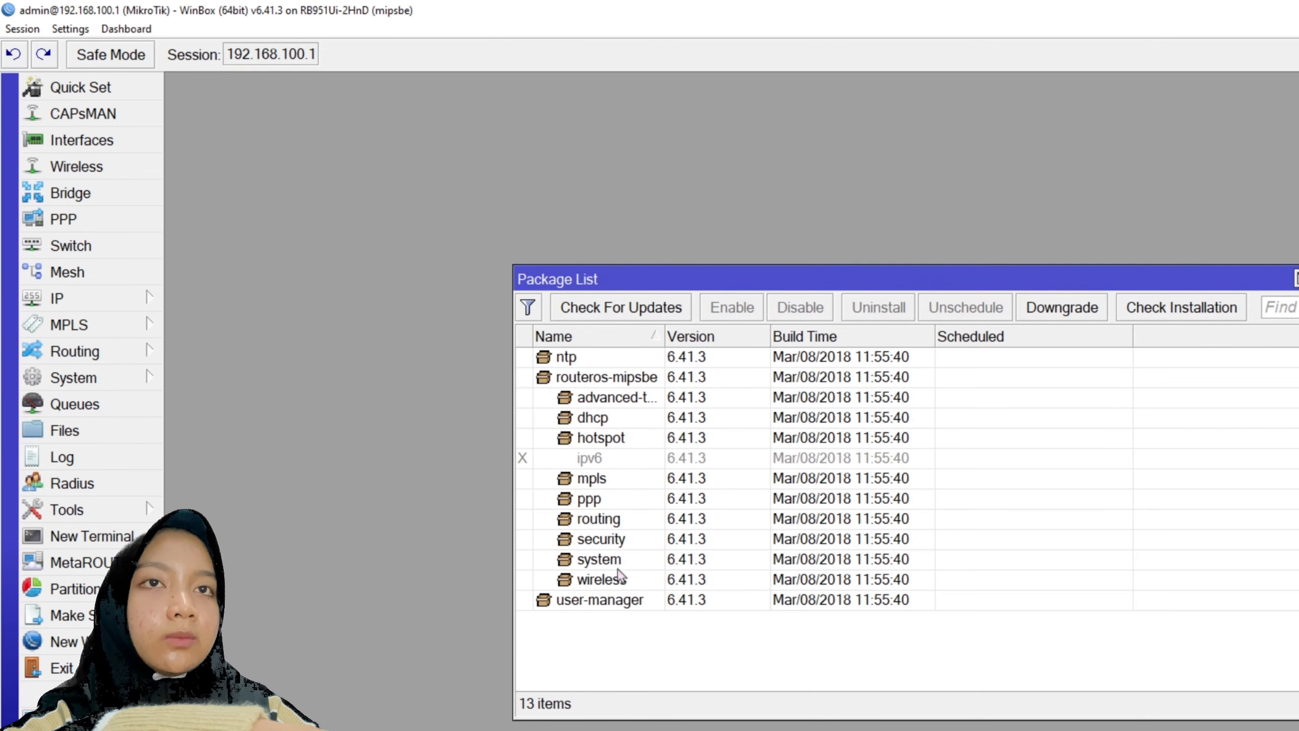
pyautogui.click(599, 600)
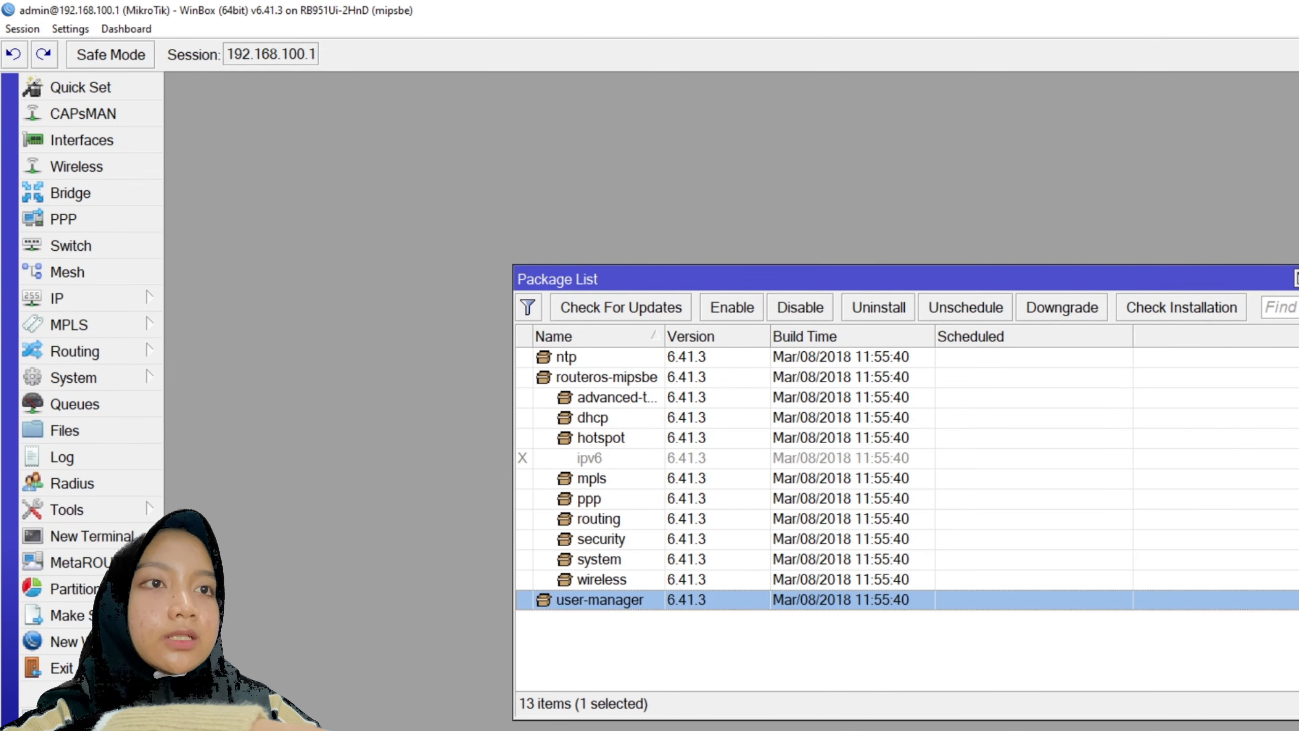
pyautogui.click(1298, 280)
pyautogui.click(81, 380)
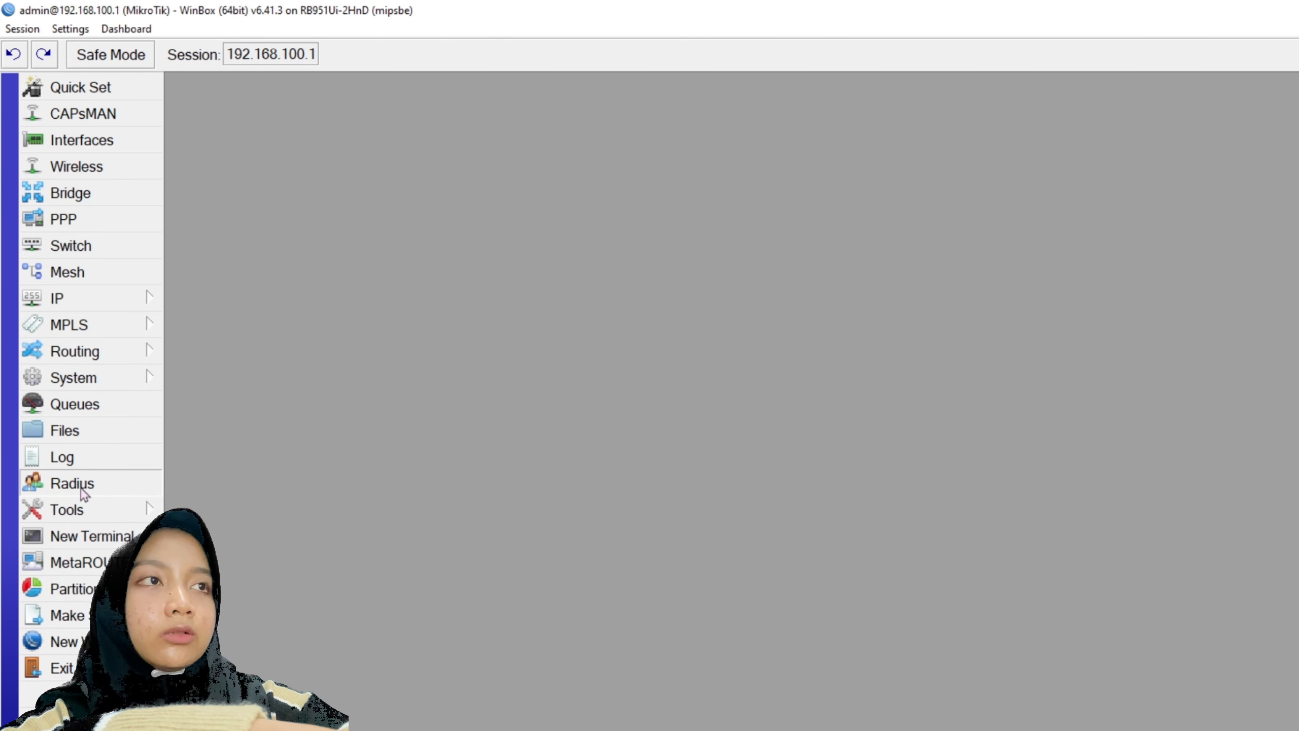
pyautogui.click(81, 489)
# - Inspect the hotspot1 server, then open the hsprof1 server profile
pyautogui.click(148, 308)
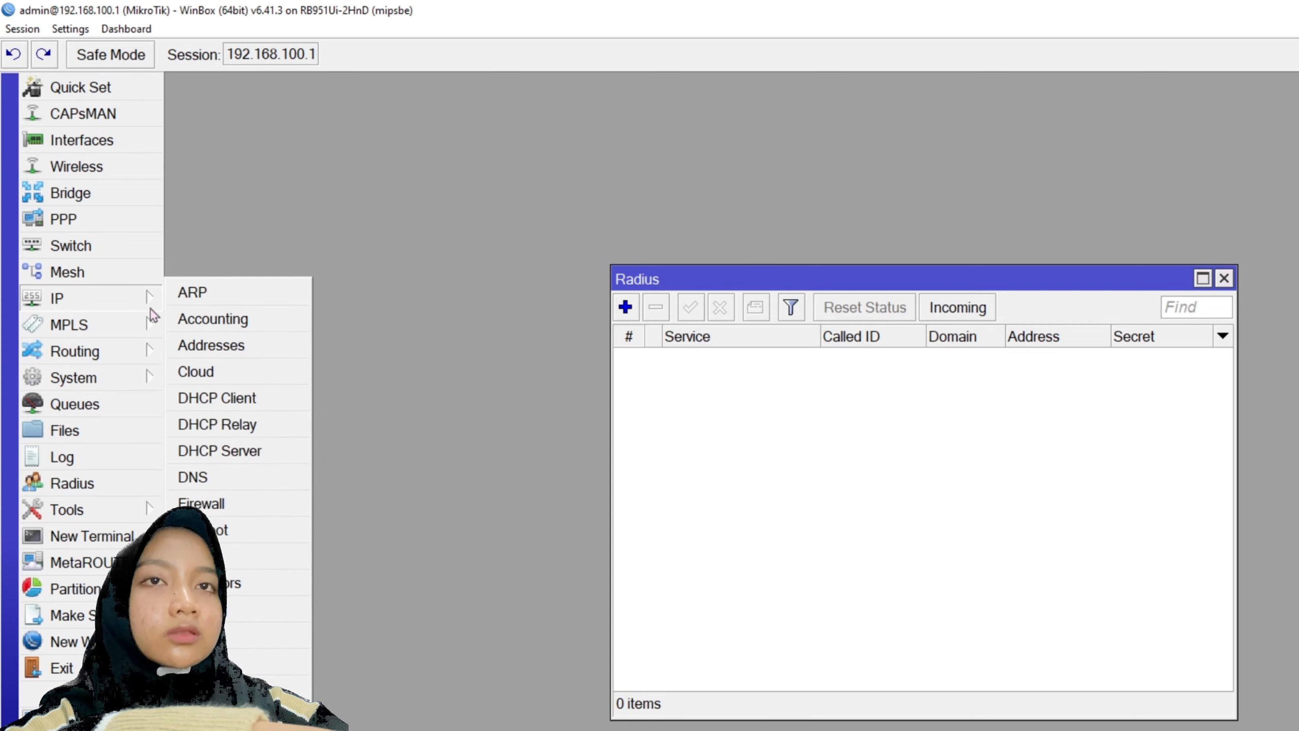
pyautogui.click(202, 530)
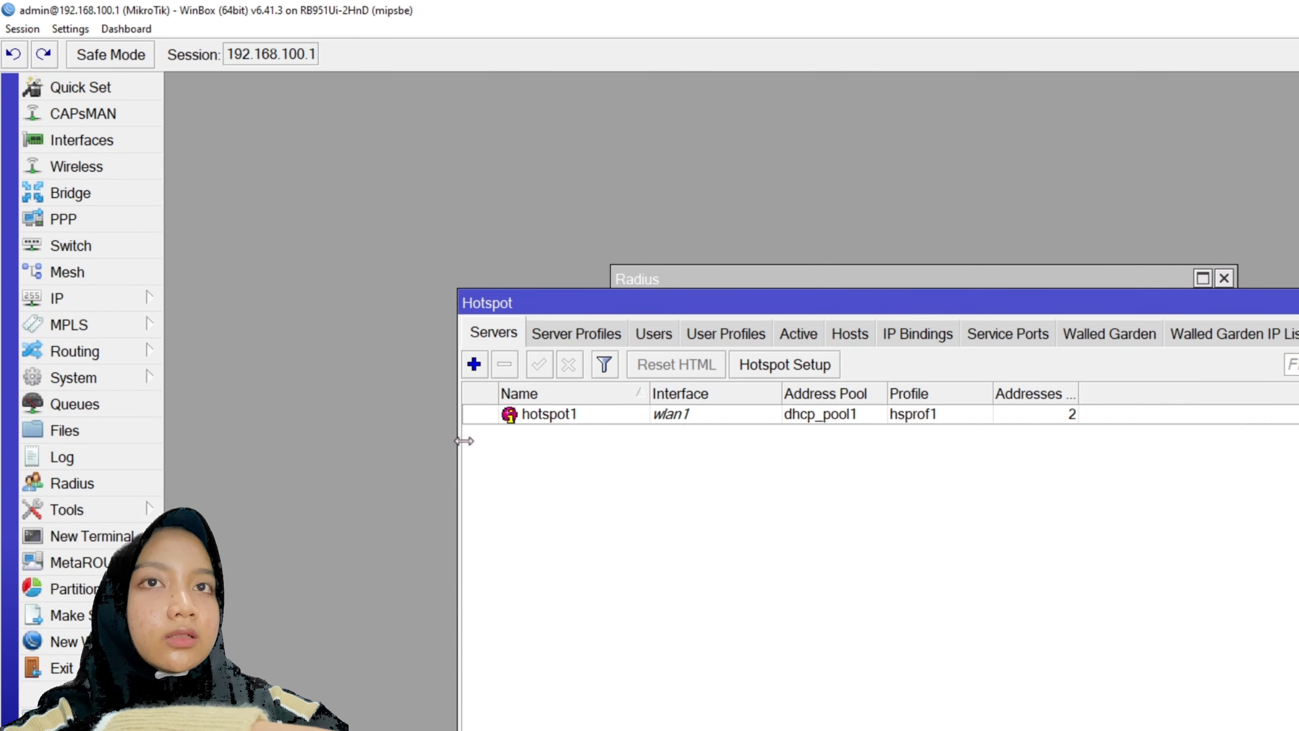
pyautogui.doubleClick(576, 414)
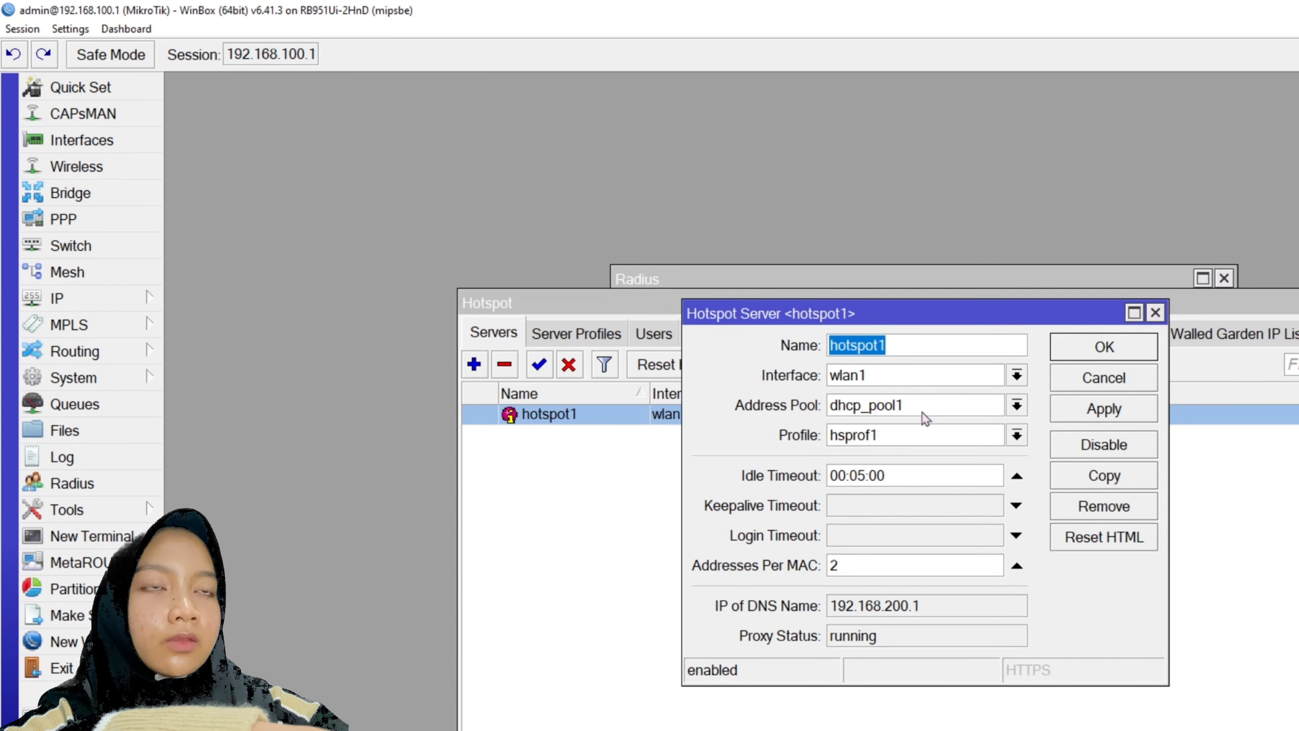
pyautogui.click(1155, 312)
pyautogui.click(573, 333)
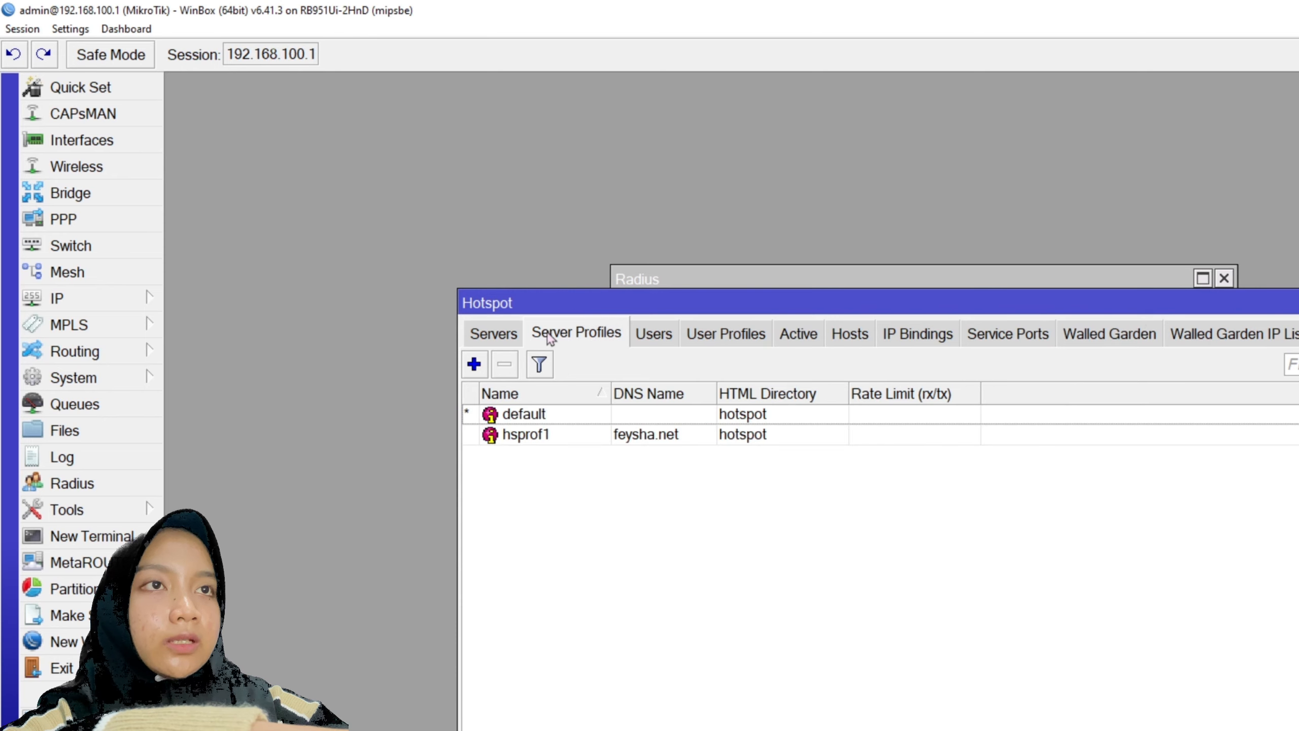
pyautogui.doubleClick(524, 441)
# - Enable Use RADIUS with NAS port type wireless-802.11 and disable cookie login in hsprof1
pyautogui.click(797, 325)
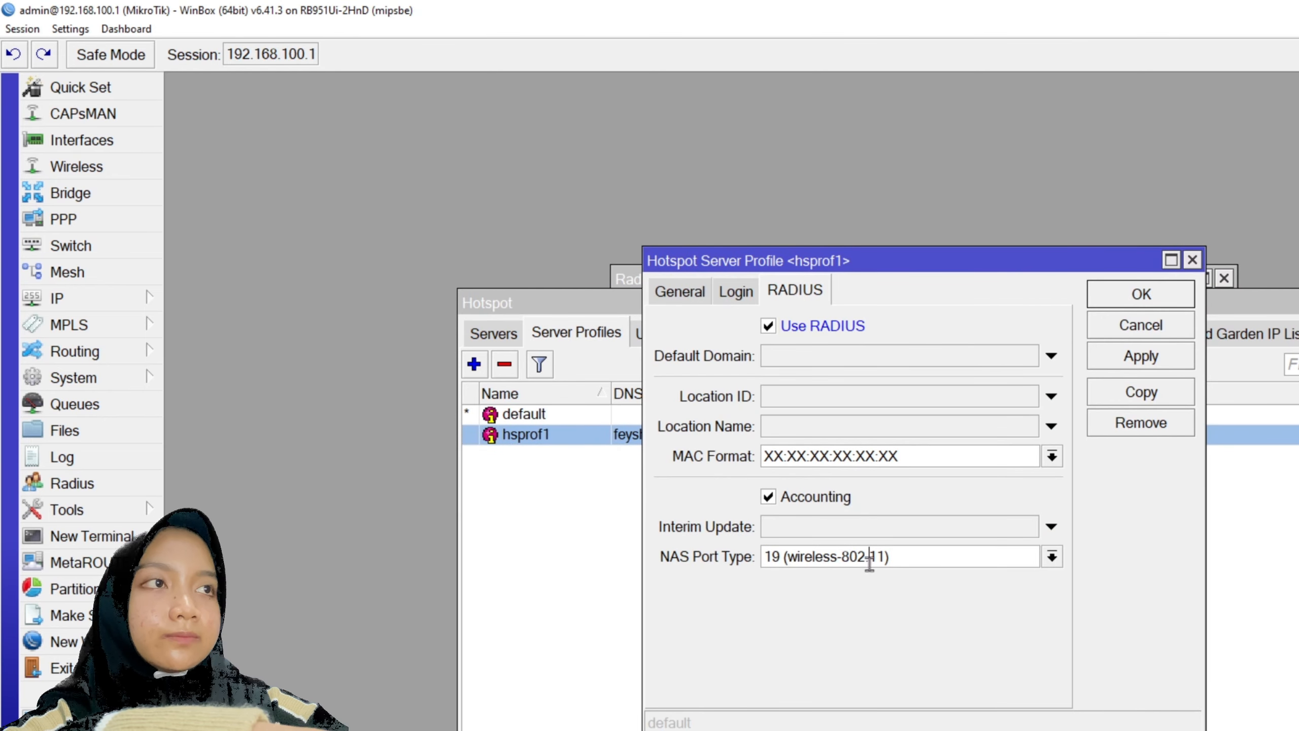
pyautogui.click(1052, 557)
pyautogui.click(788, 613)
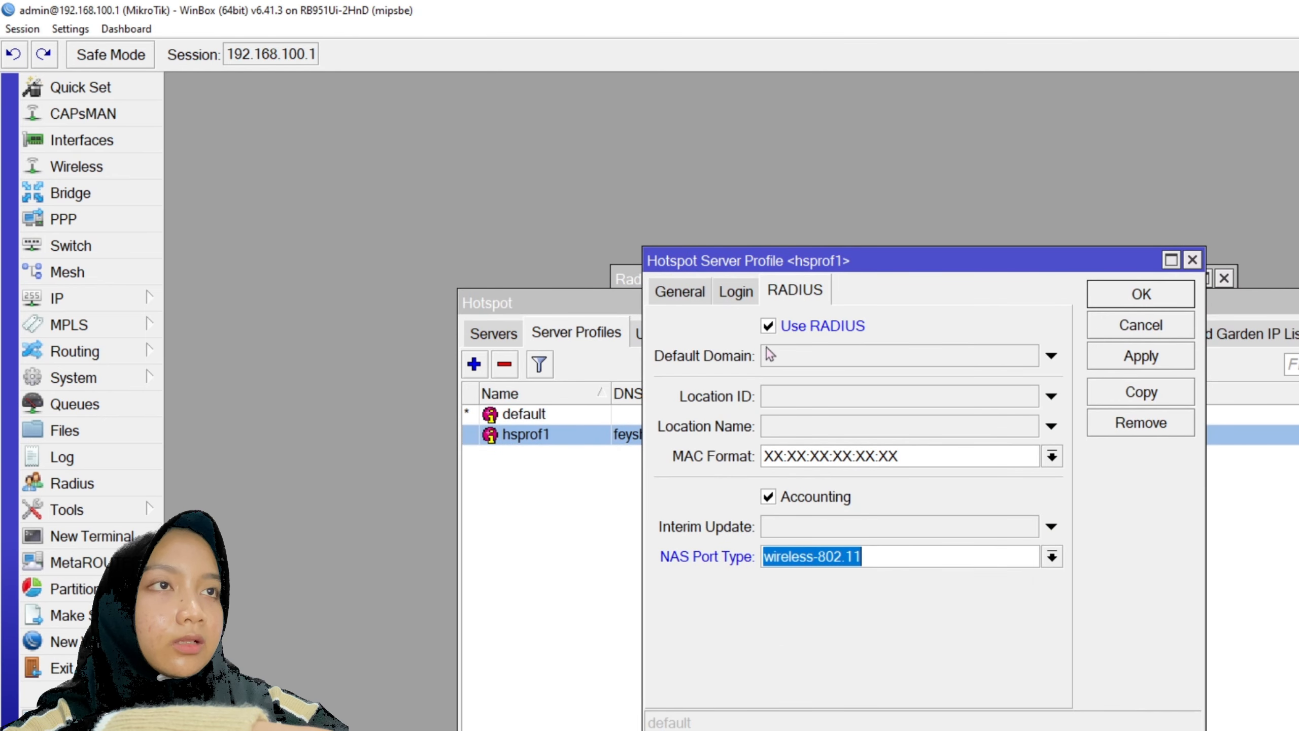
pyautogui.click(736, 291)
pyautogui.click(915, 325)
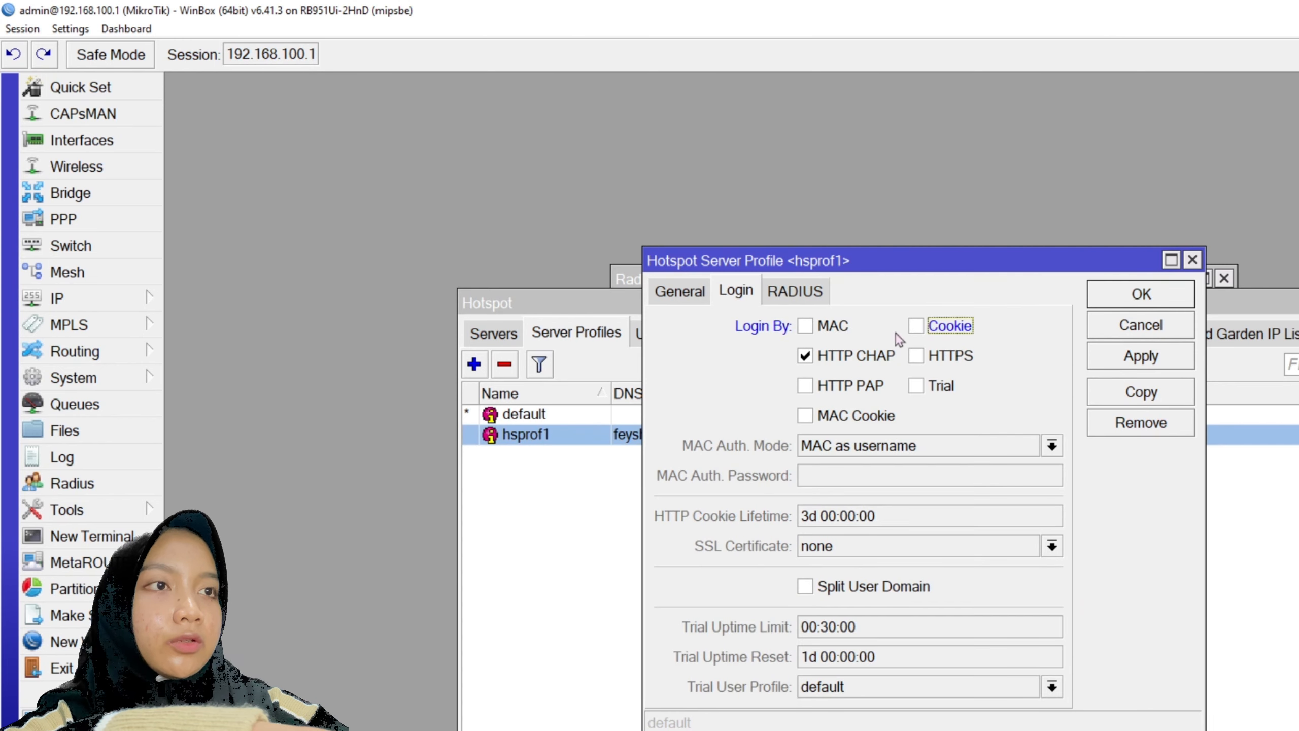
pyautogui.click(694, 299)
pyautogui.click(736, 291)
pyautogui.click(795, 292)
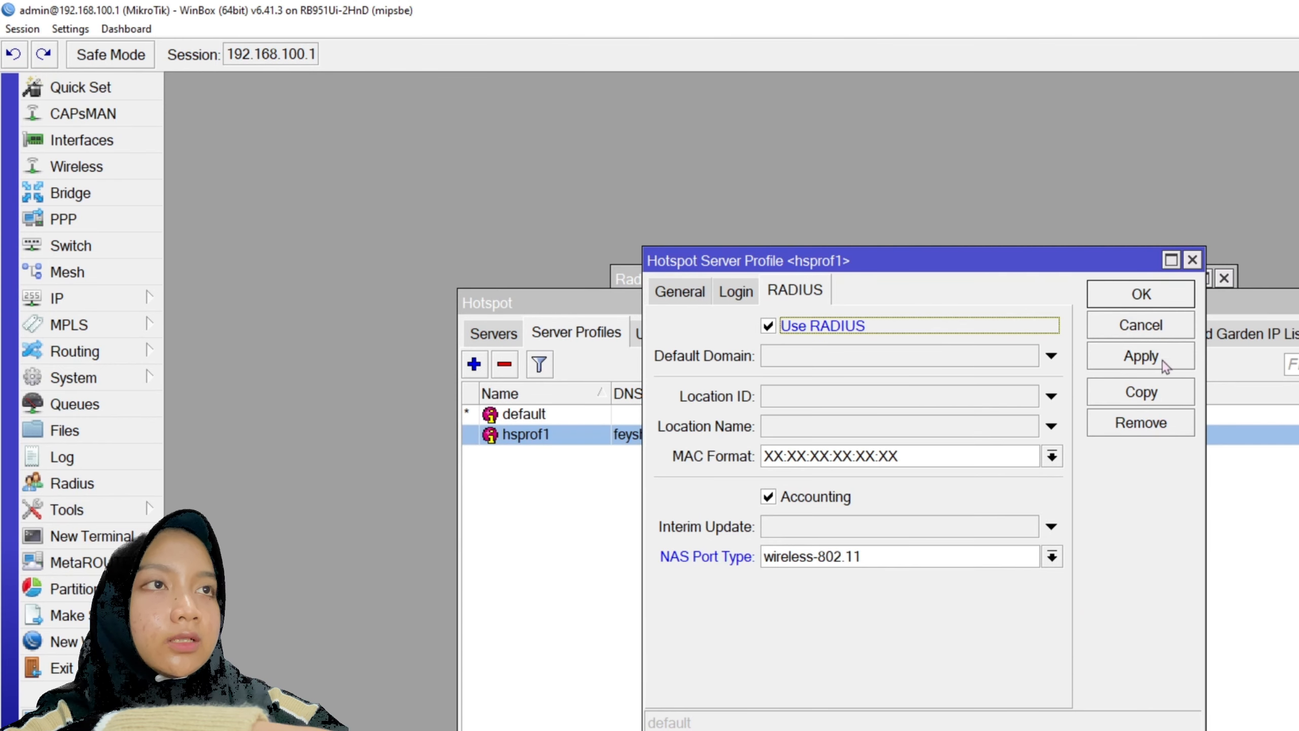
pyautogui.click(1141, 357)
pyautogui.click(1142, 295)
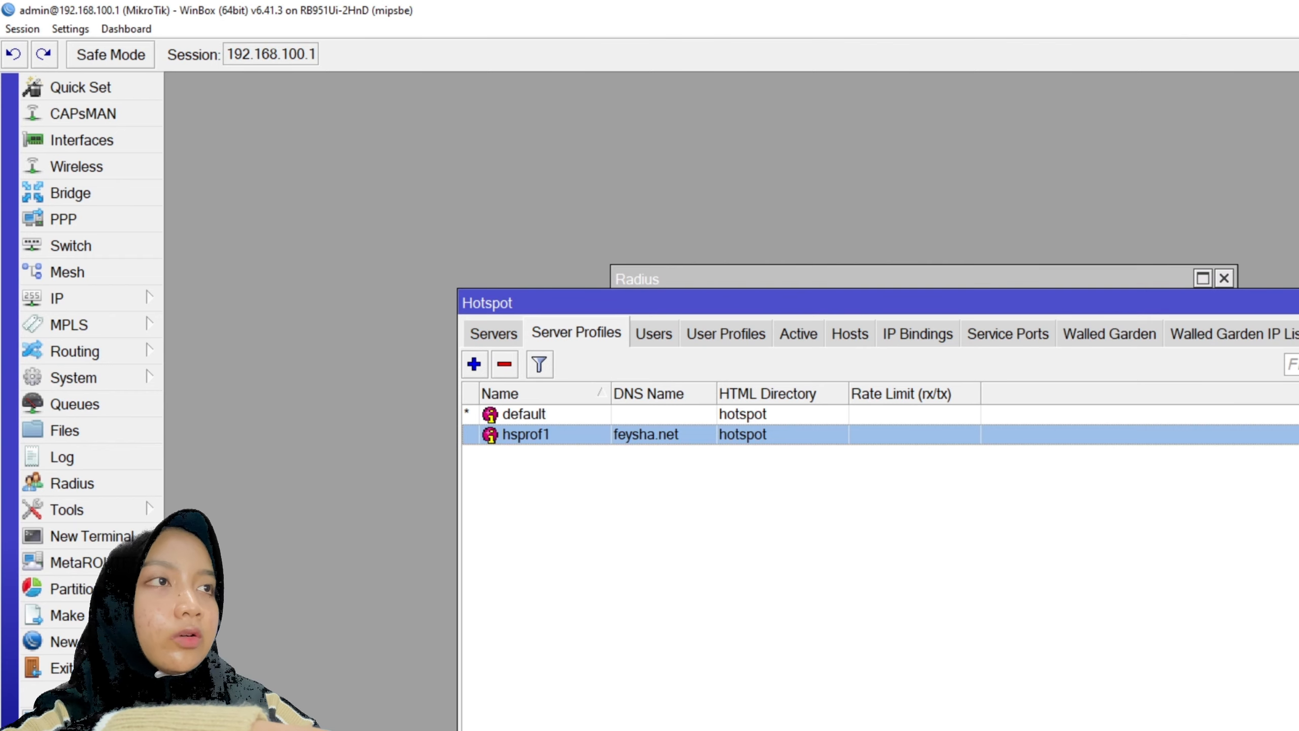
# - Add a RADIUS server at 127.0.0.1 with the login service enabled and a shared secret
pyautogui.press('Escape')
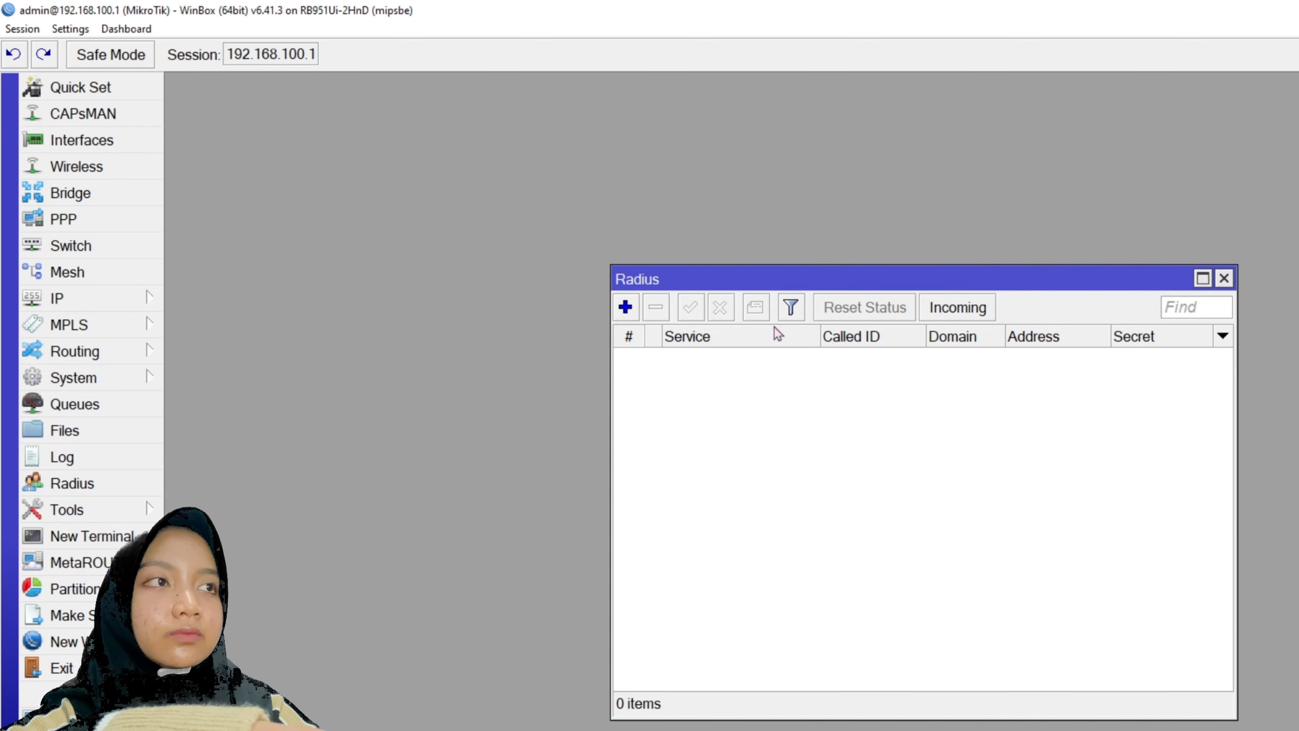
pyautogui.click(626, 307)
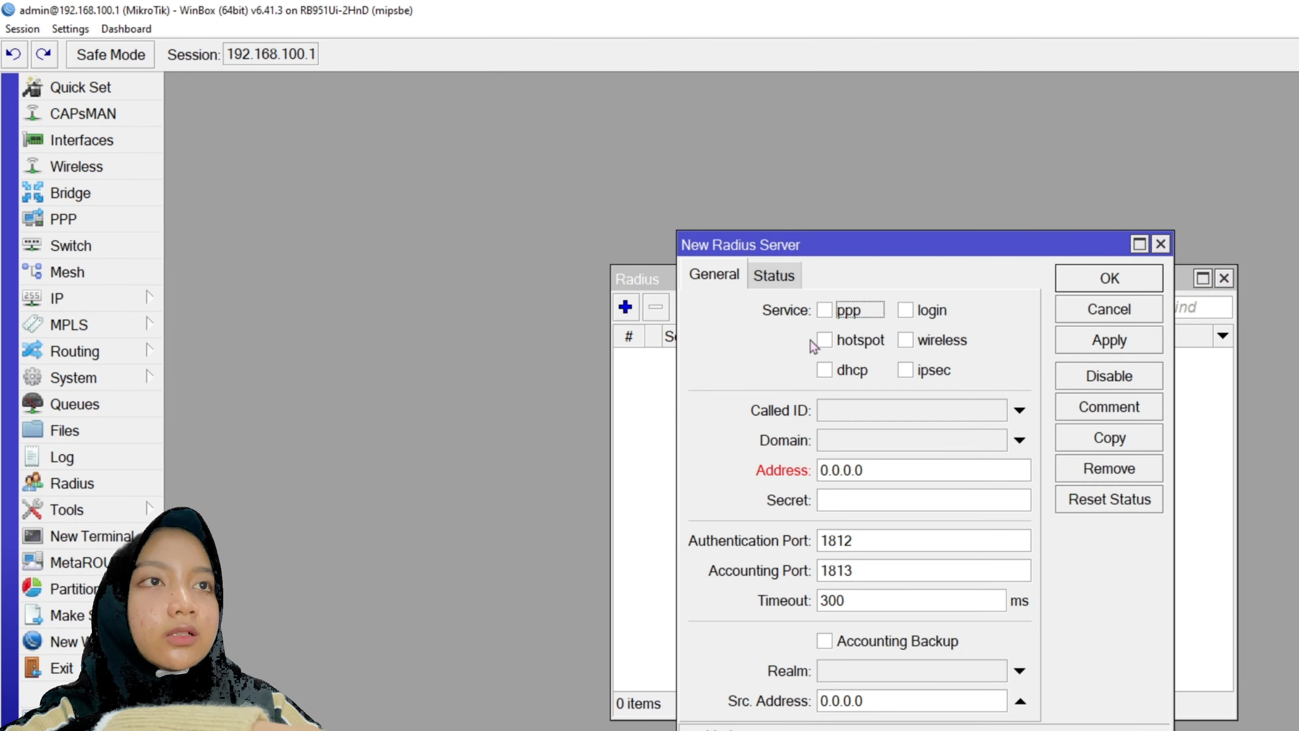
pyautogui.click(906, 310)
pyautogui.doubleClick(902, 471)
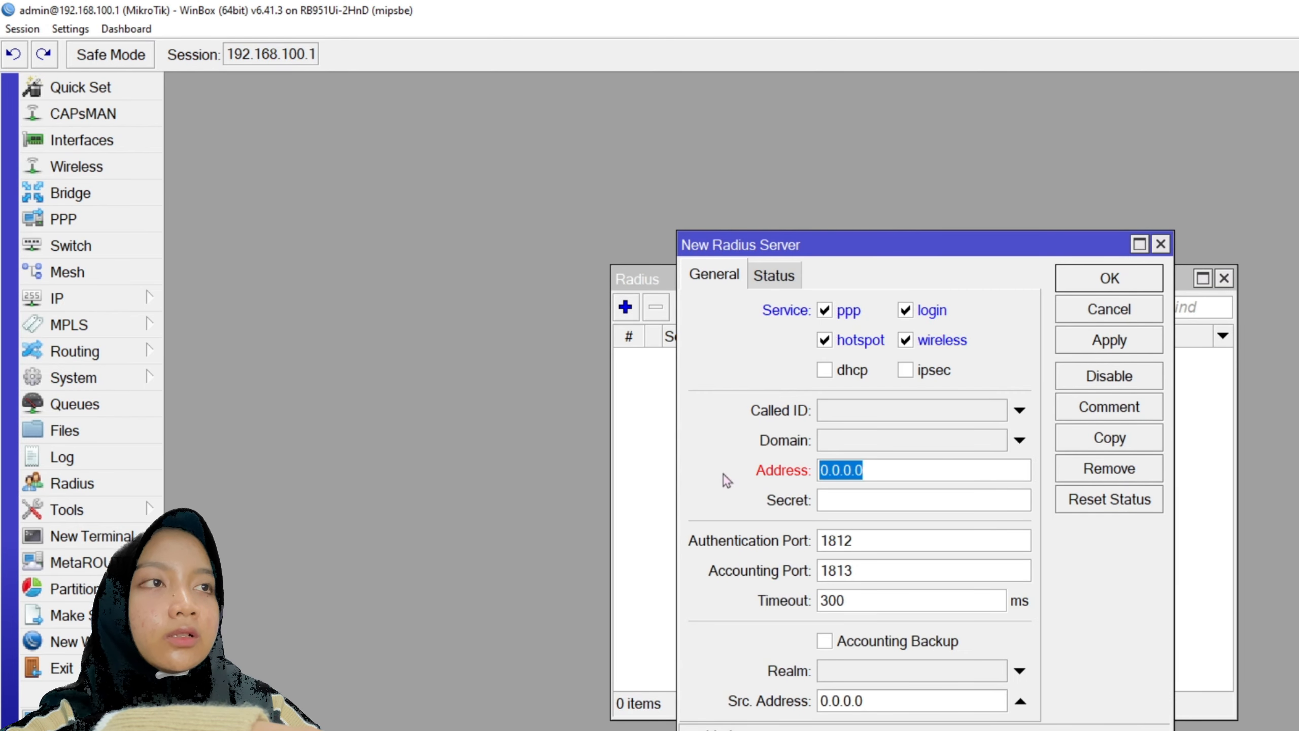
pyautogui.write('127.0.0.1')
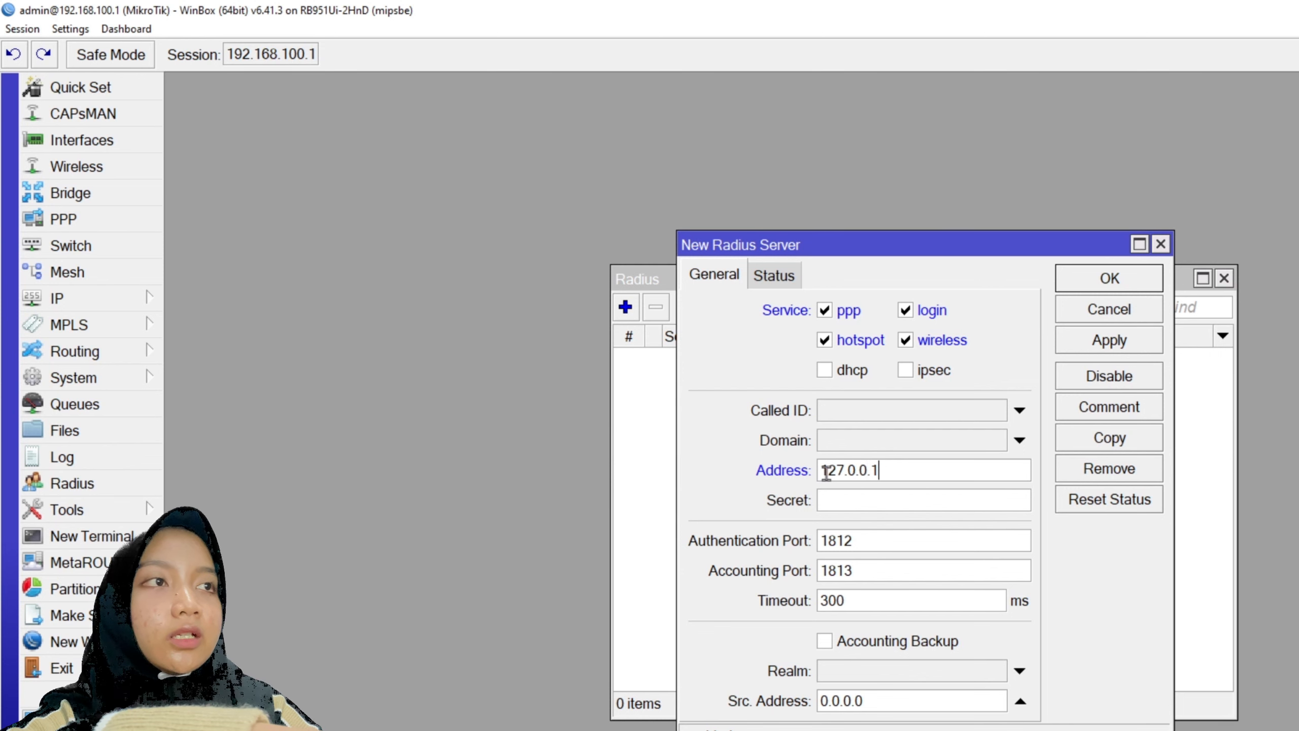
pyautogui.click(840, 506)
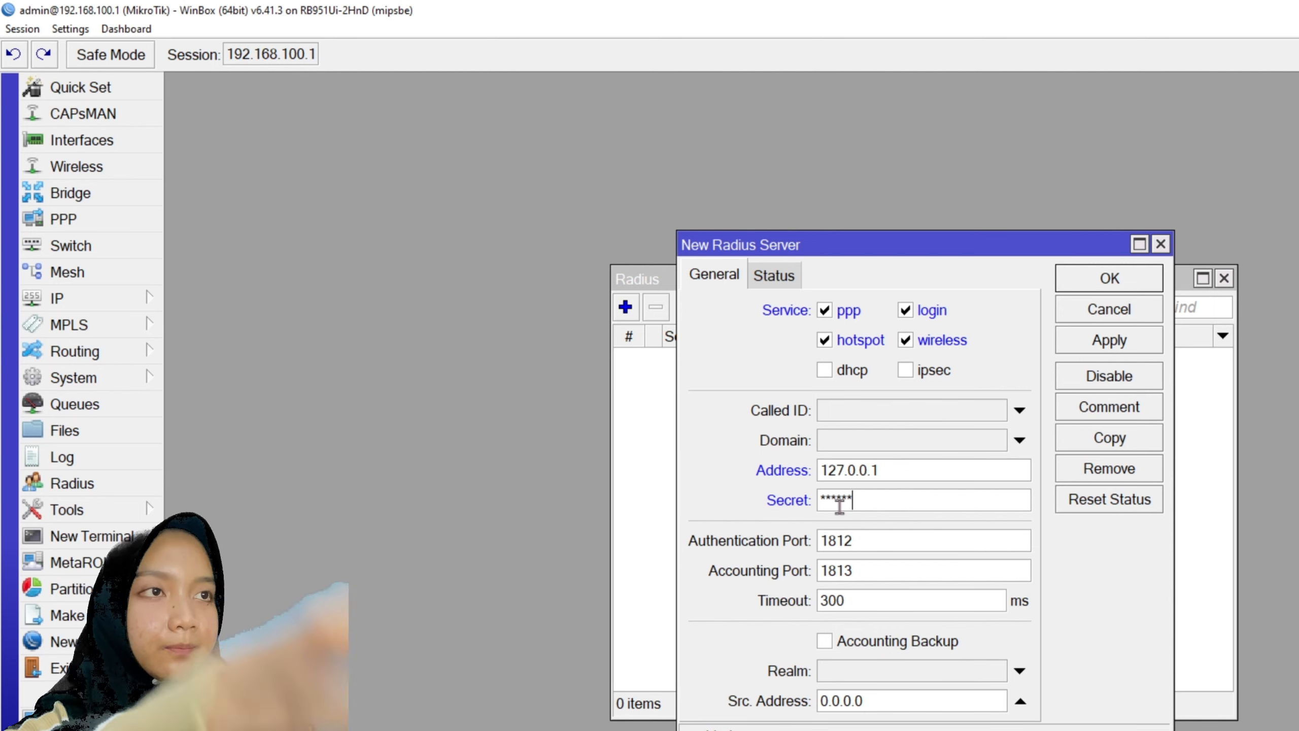
pyautogui.click(1110, 341)
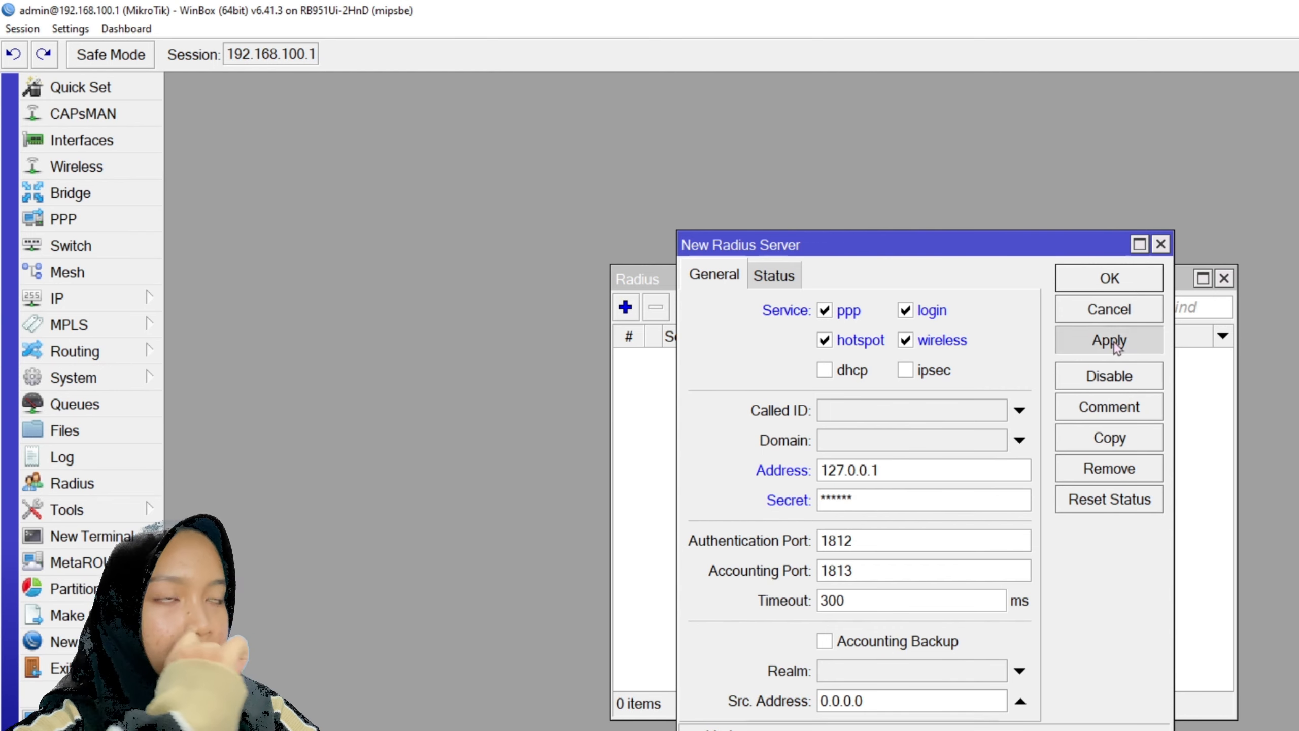
pyautogui.click(1110, 282)
# - Enable accepting incoming RADIUS requests on port 3799
pyautogui.click(938, 309)
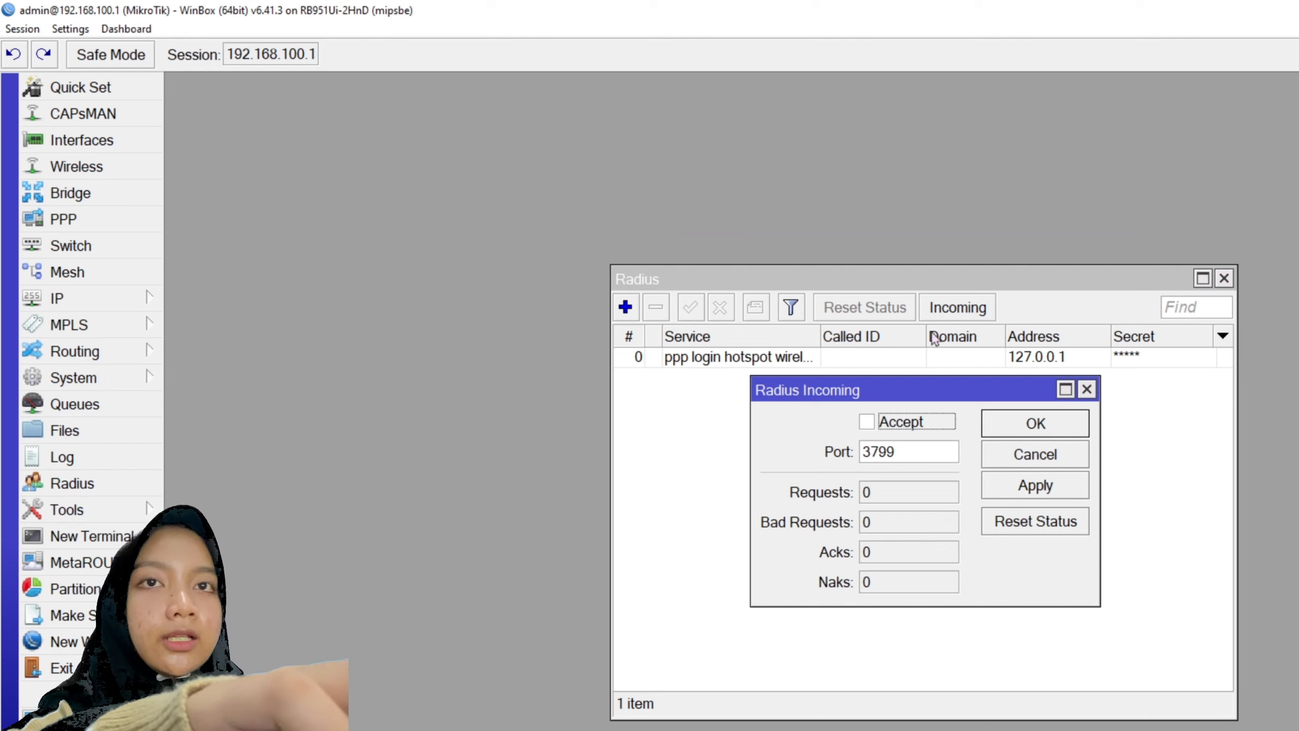
pyautogui.click(1013, 485)
pyautogui.click(1043, 423)
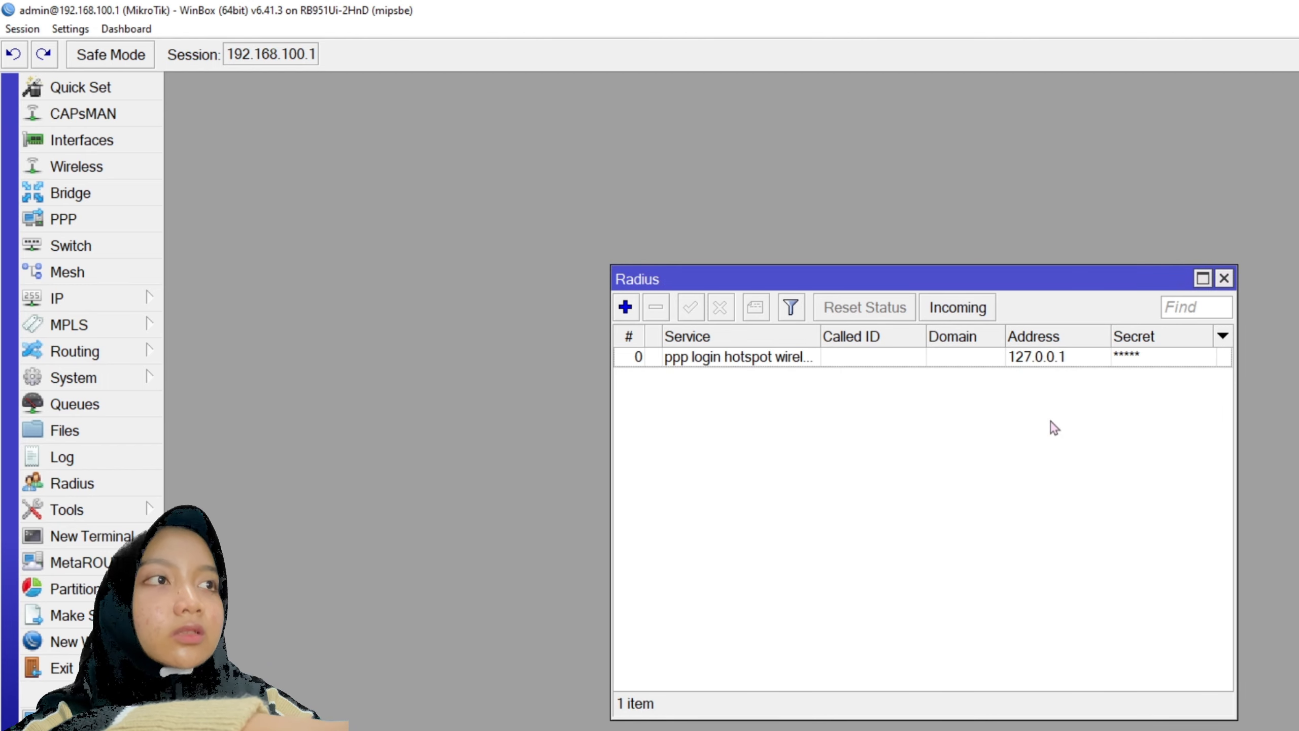
# - Confirm that hotspot profile hsprof1 has RADIUS enabled in its RADIUS settings
pyautogui.click(59, 303)
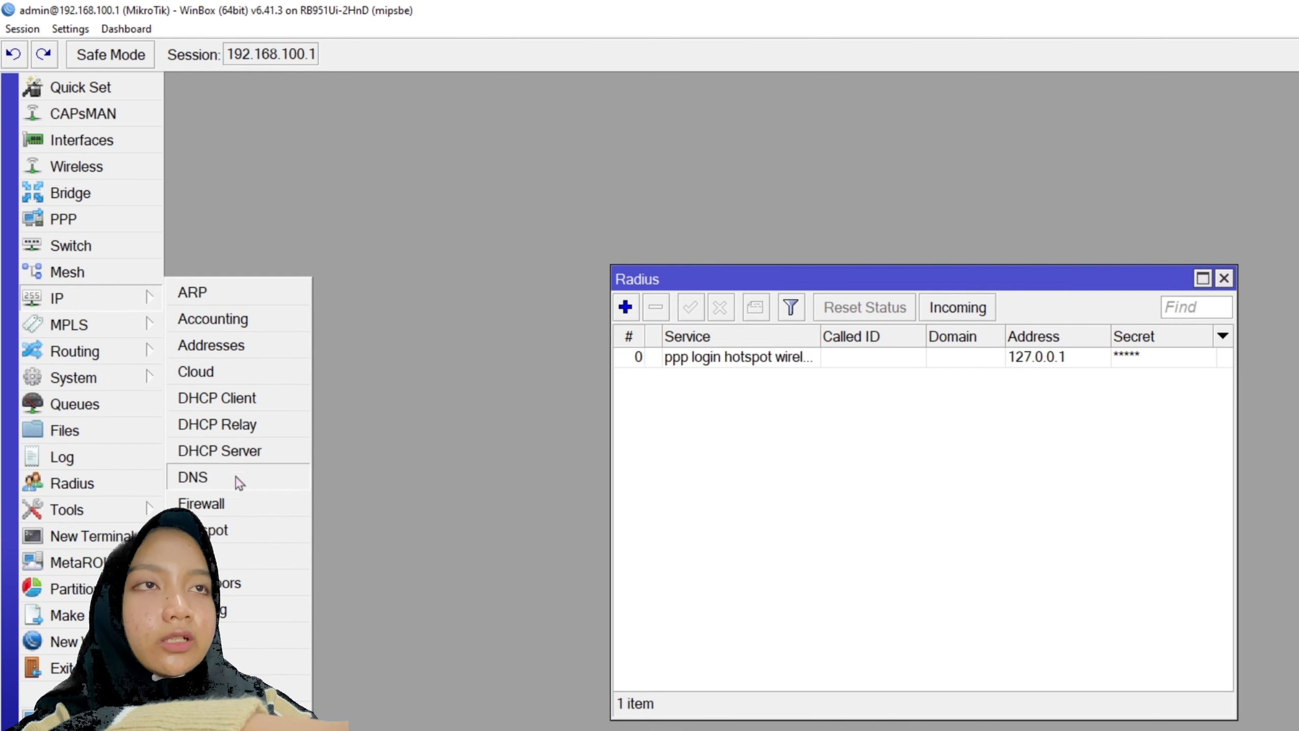
pyautogui.click(214, 533)
pyautogui.doubleClick(519, 434)
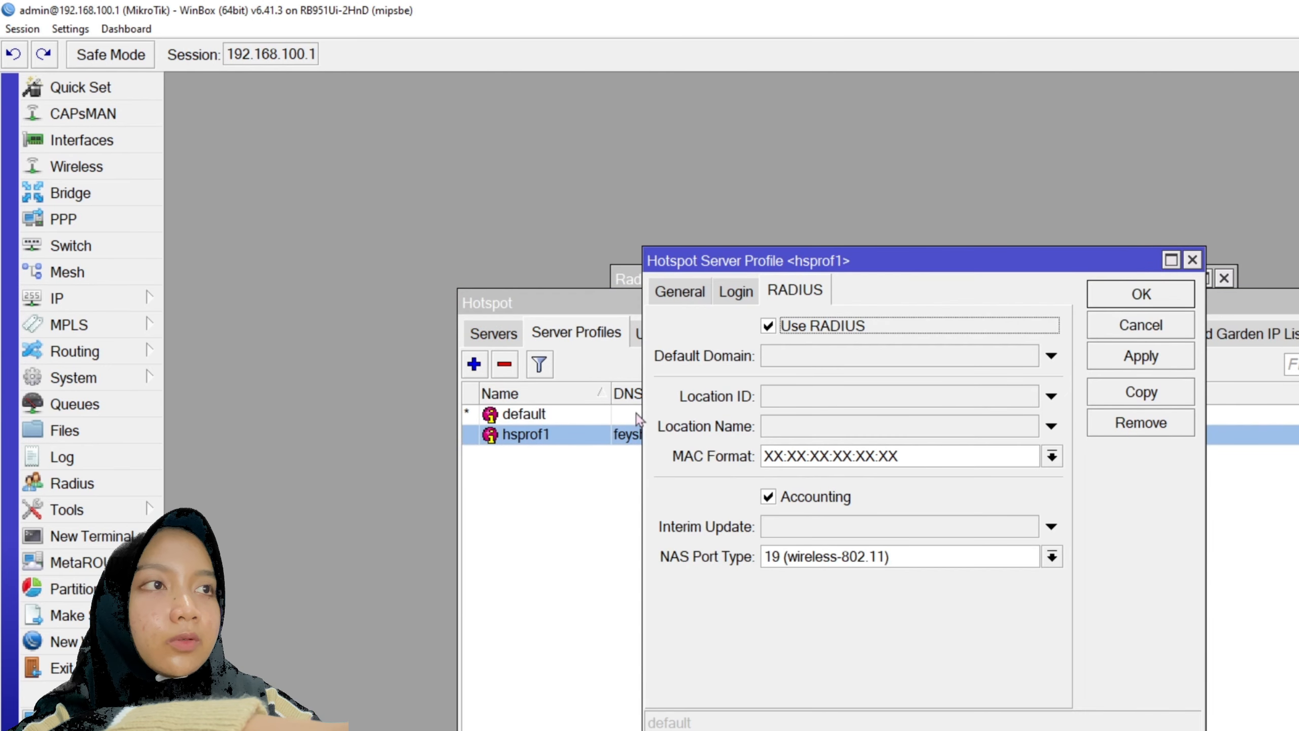
pyautogui.click(737, 292)
pyautogui.click(697, 296)
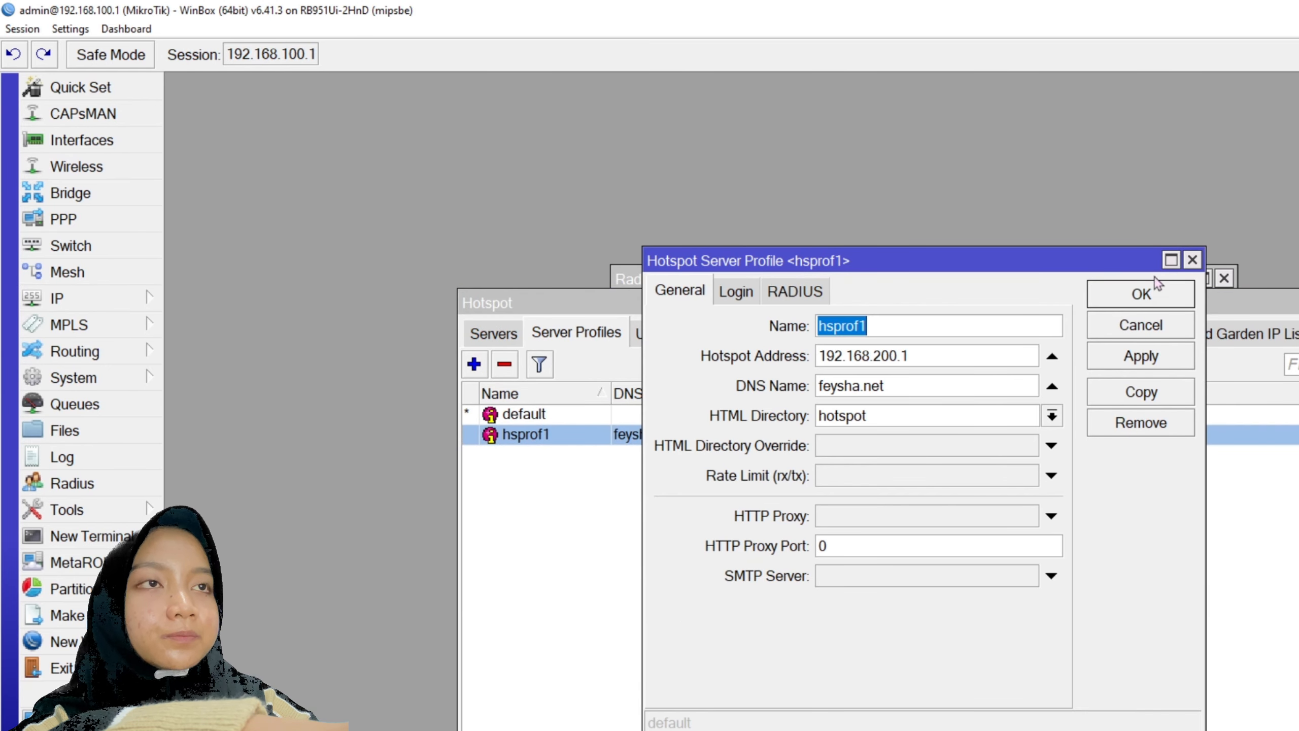
pyautogui.click(1192, 260)
# - Reset hotspot1's login HTML pages to defaults and close the RADIUS servers window
pyautogui.click(493, 332)
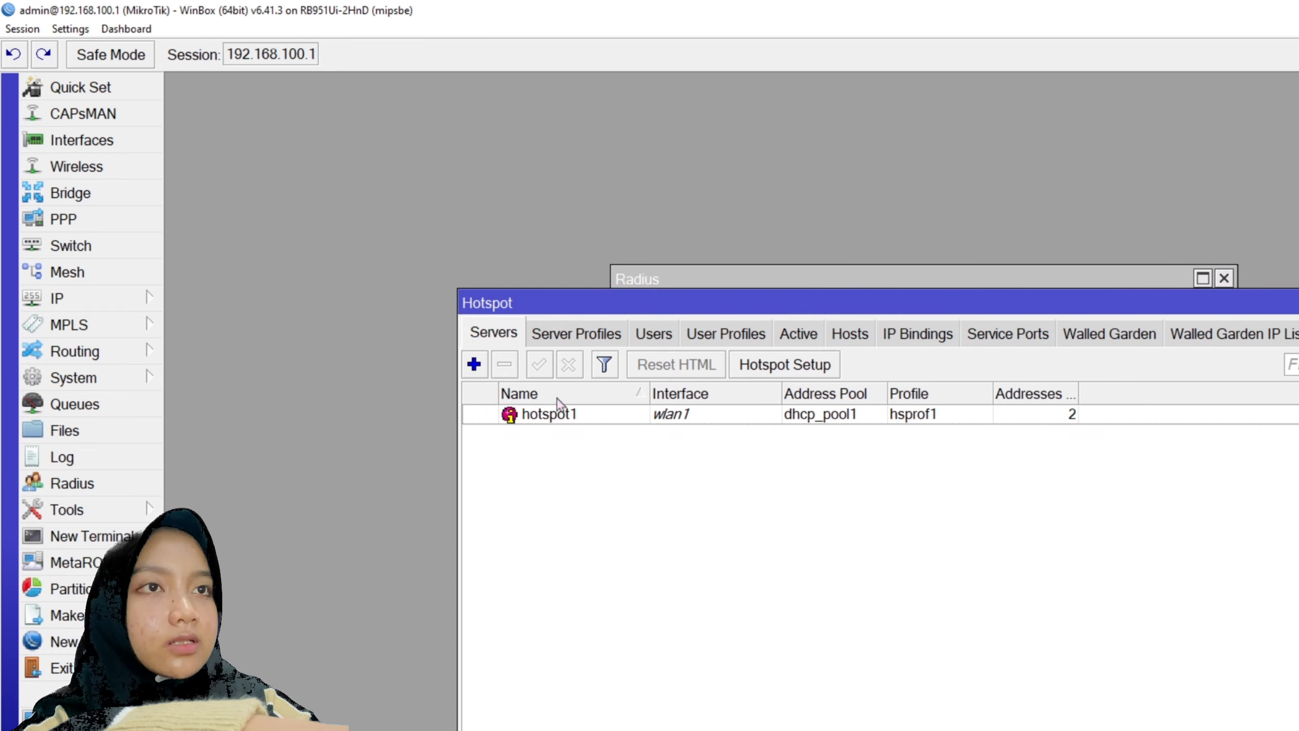
pyautogui.doubleClick(558, 417)
pyautogui.click(558, 420)
pyautogui.doubleClick(631, 417)
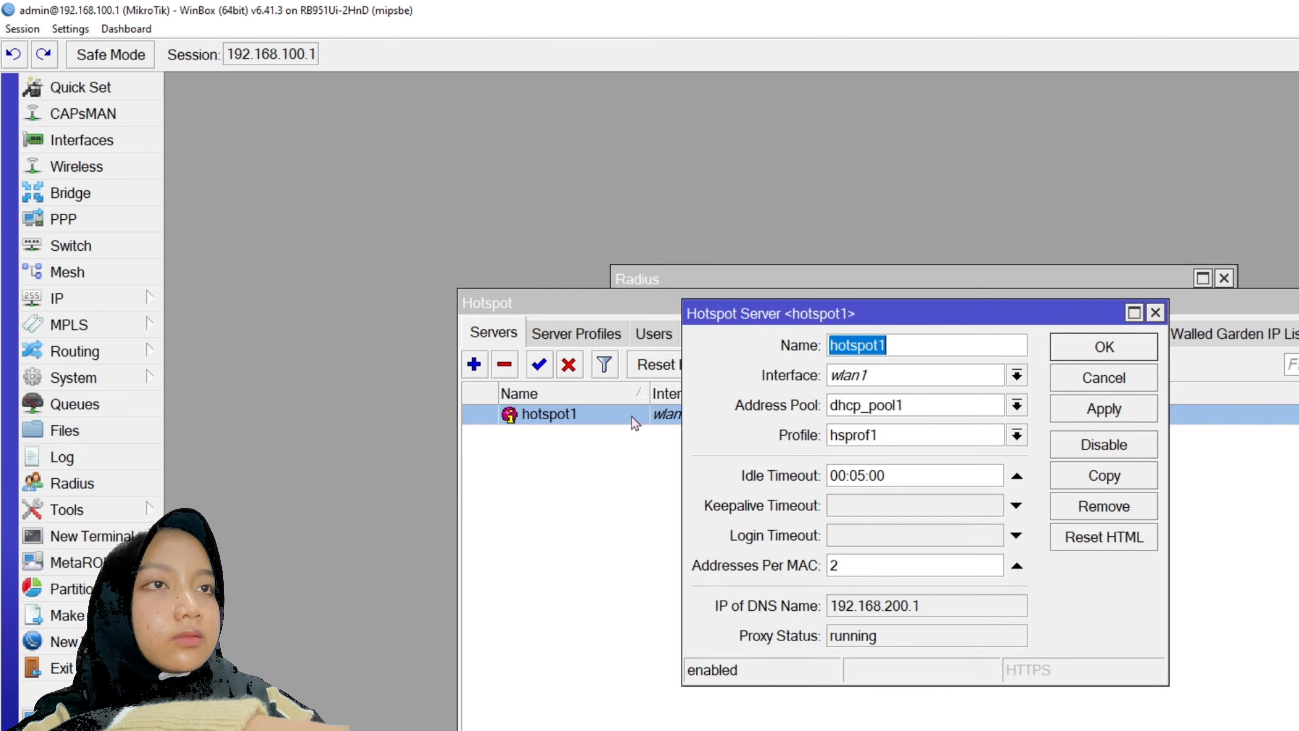
pyautogui.click(1105, 537)
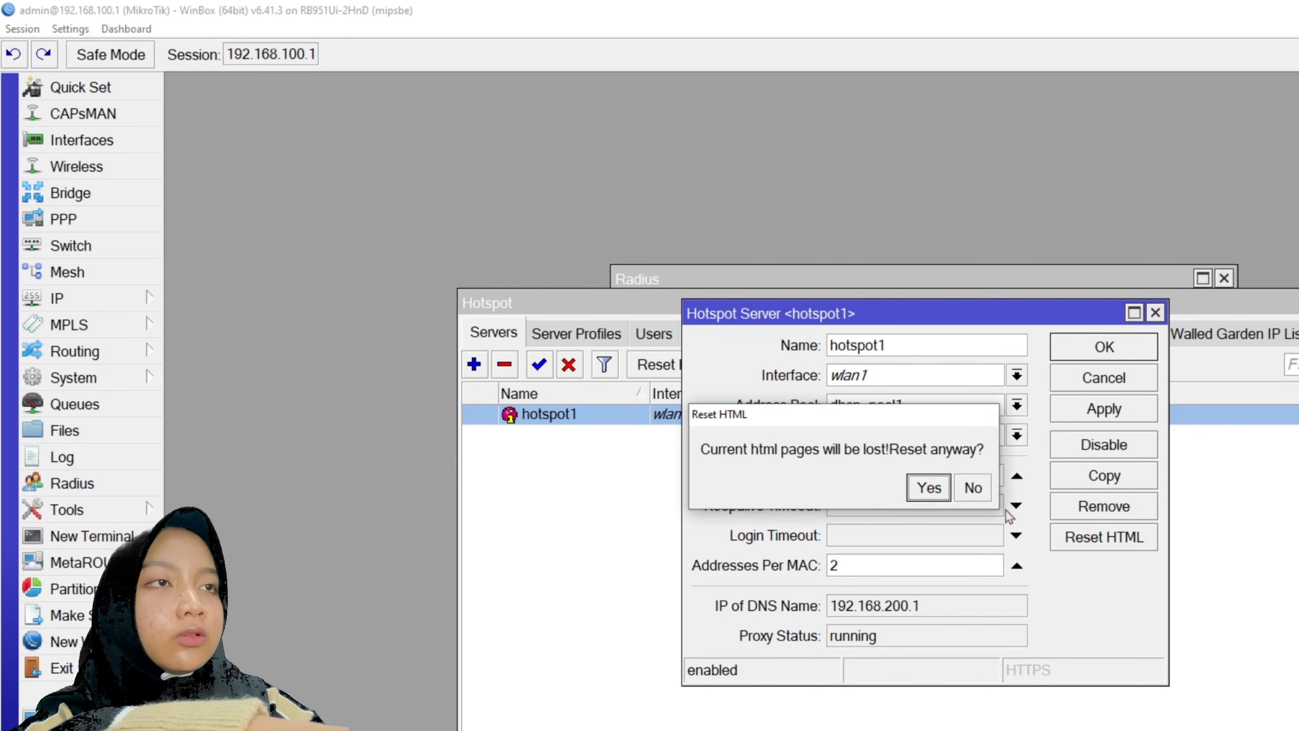
pyautogui.click(925, 488)
pyautogui.click(1104, 346)
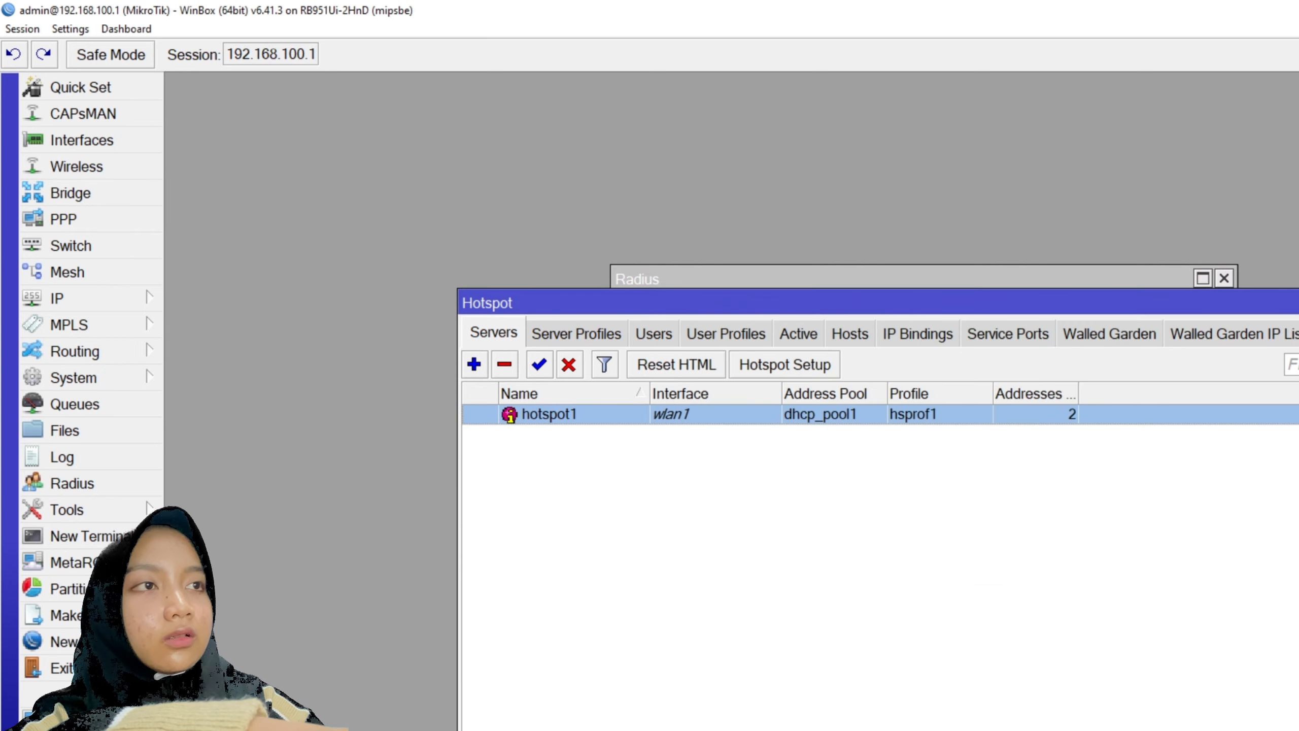
pyautogui.click(1100, 279)
pyautogui.click(1224, 278)
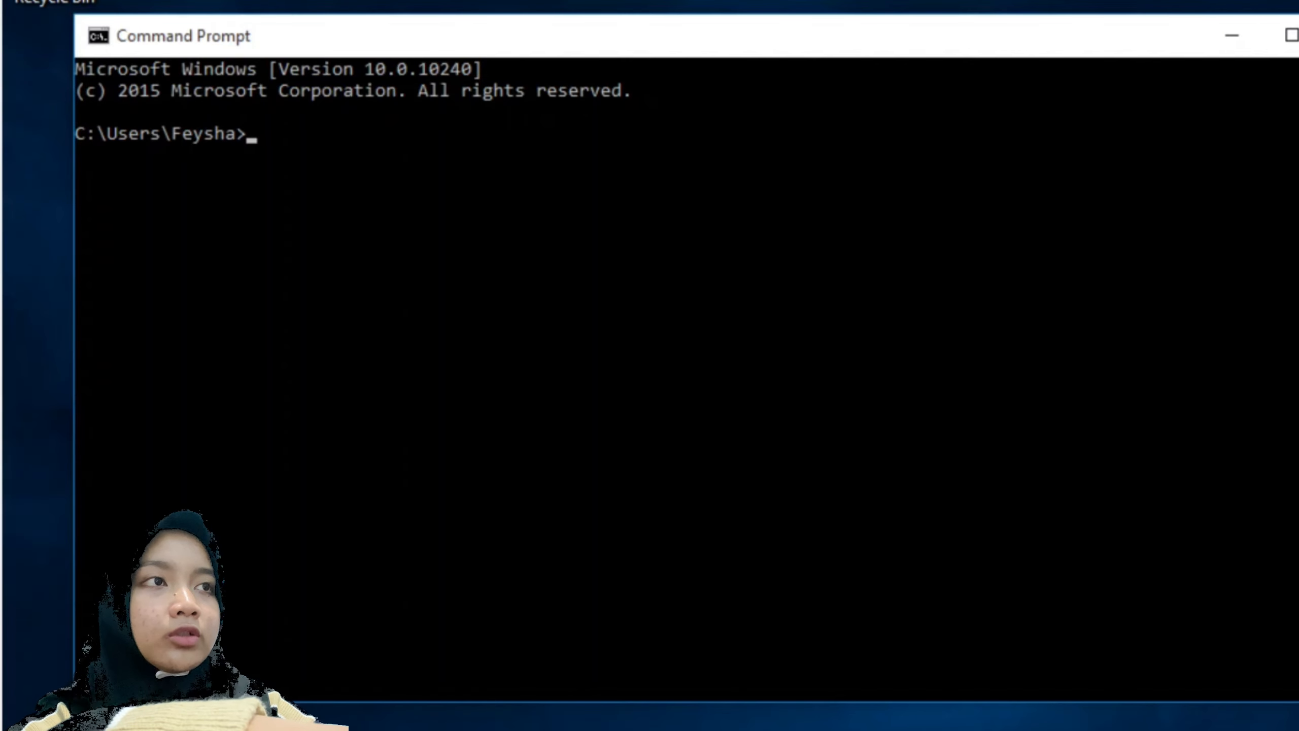
# - Maximize Command Prompt and run ipconfig, showing the PC at 192.168.100.25
pyautogui.click(1271, 32)
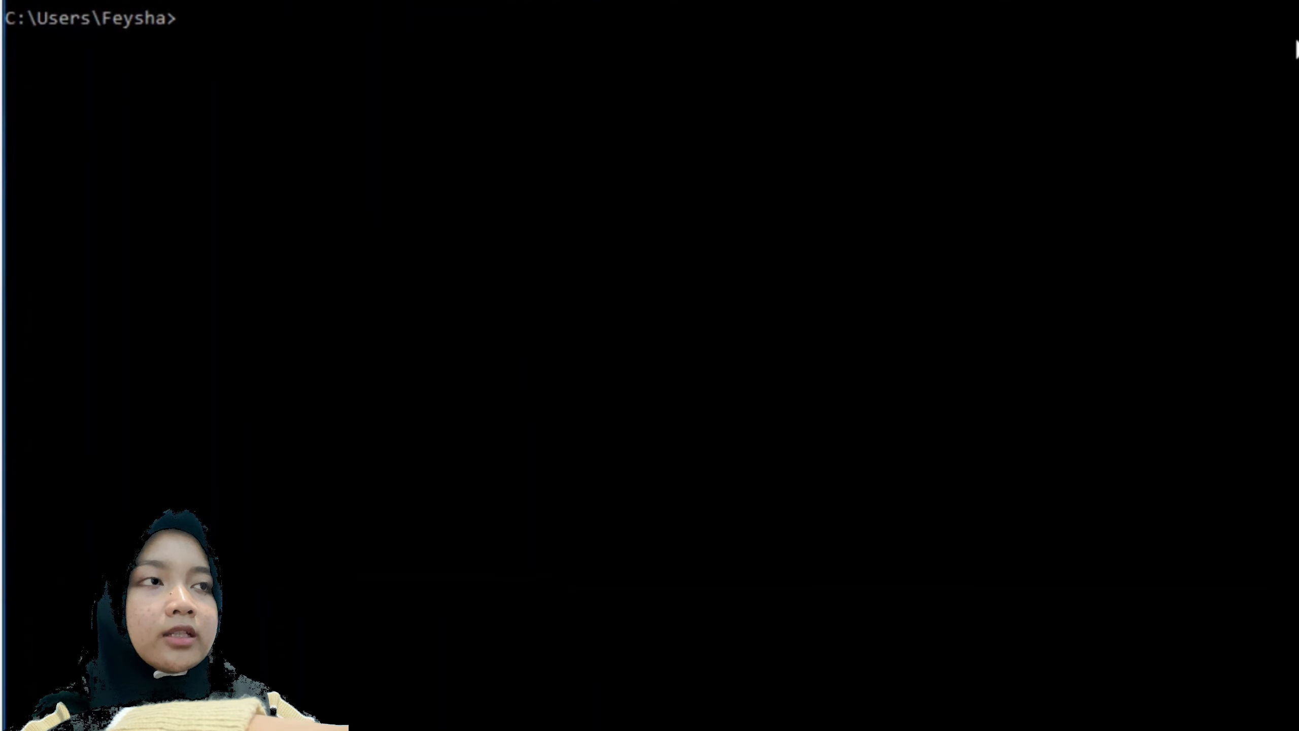
pyautogui.write('ipconfig')
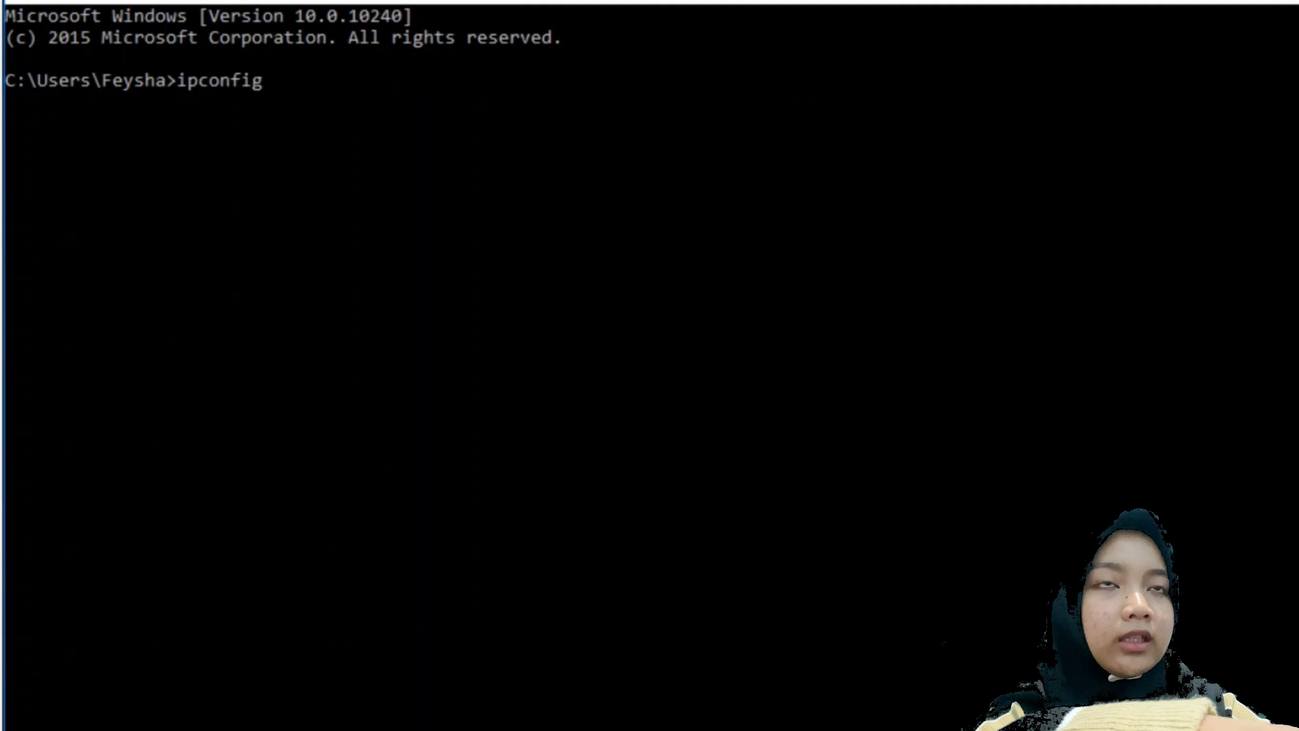
pyautogui.press('Return')
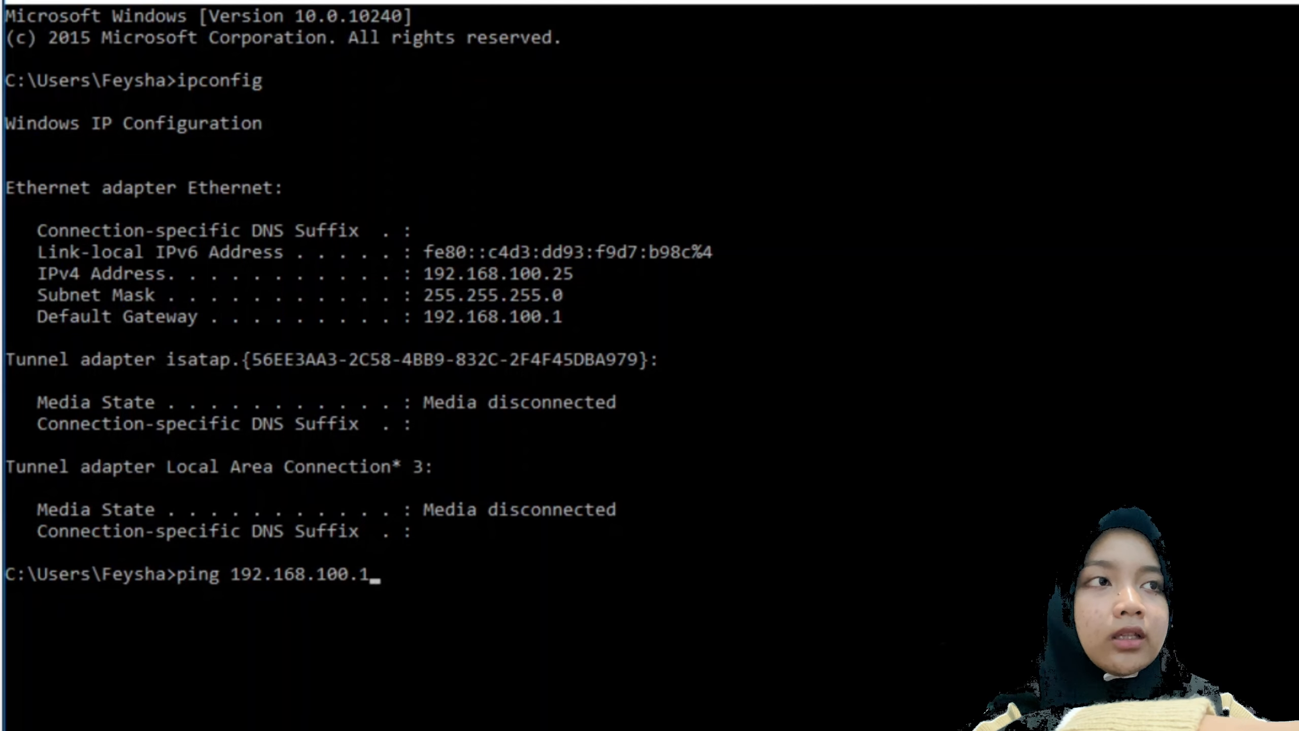
# - Ping 192.168.100.1 (100% loss), then ping hotspot gateway 192.168.200.1 with 4/4 replies
pyautogui.press('Return')
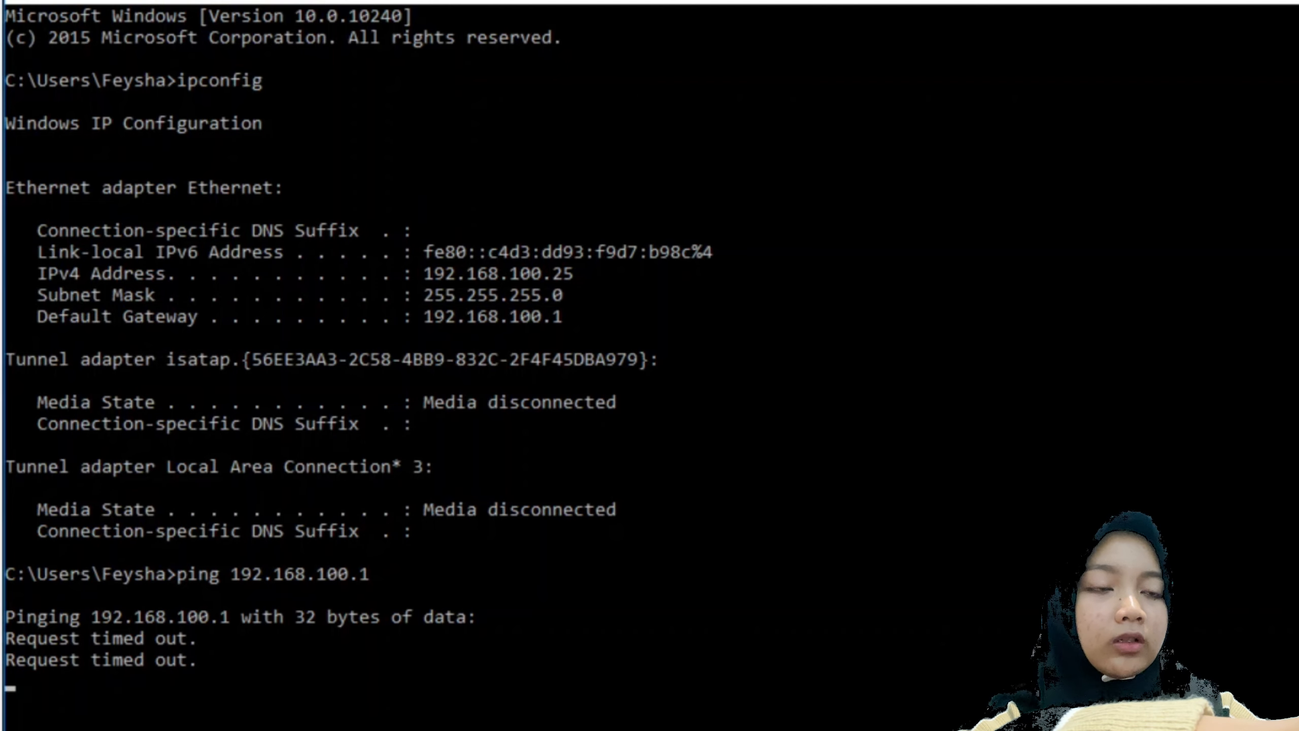
pyautogui.hotkey('ctrl', 'c')
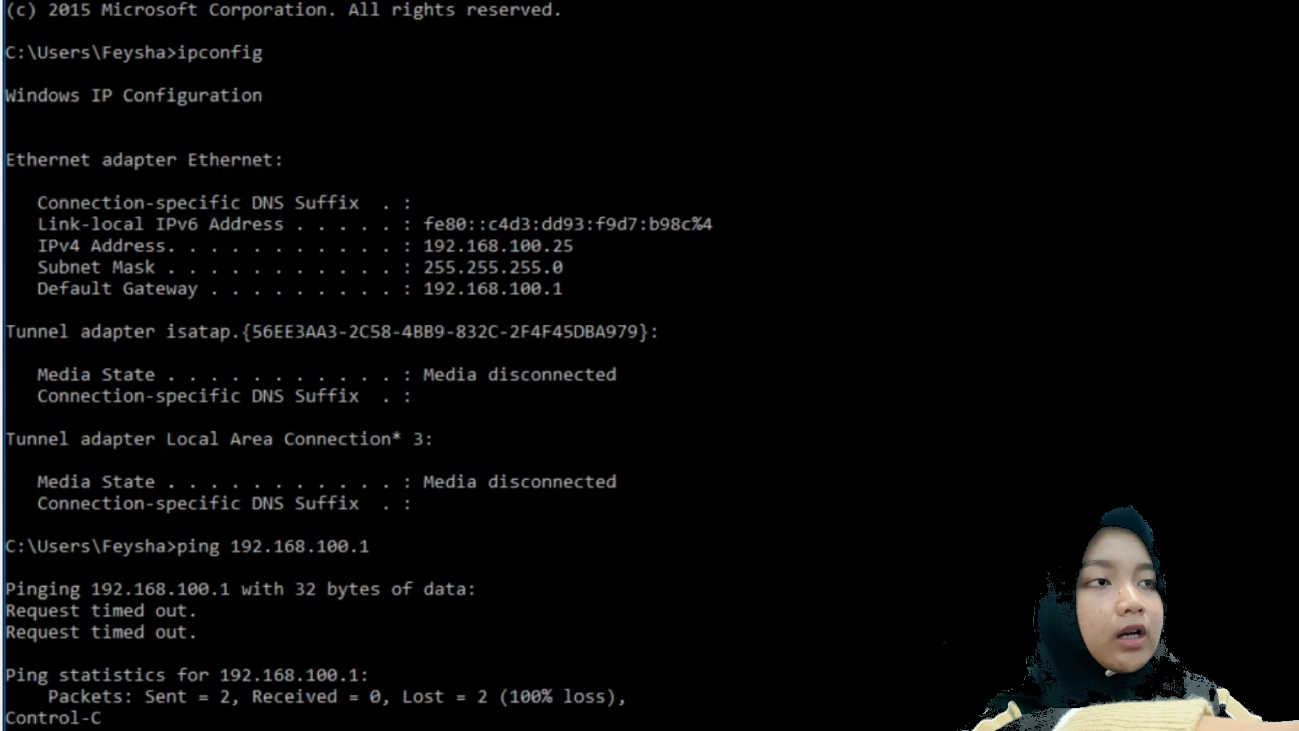
pyautogui.press('Up')
pyautogui.press('Left')
pyautogui.press('Left')
pyautogui.press('Left')
pyautogui.press('Left')
pyautogui.press('BackSpace')
pyautogui.write('2')
pyautogui.press('Return')
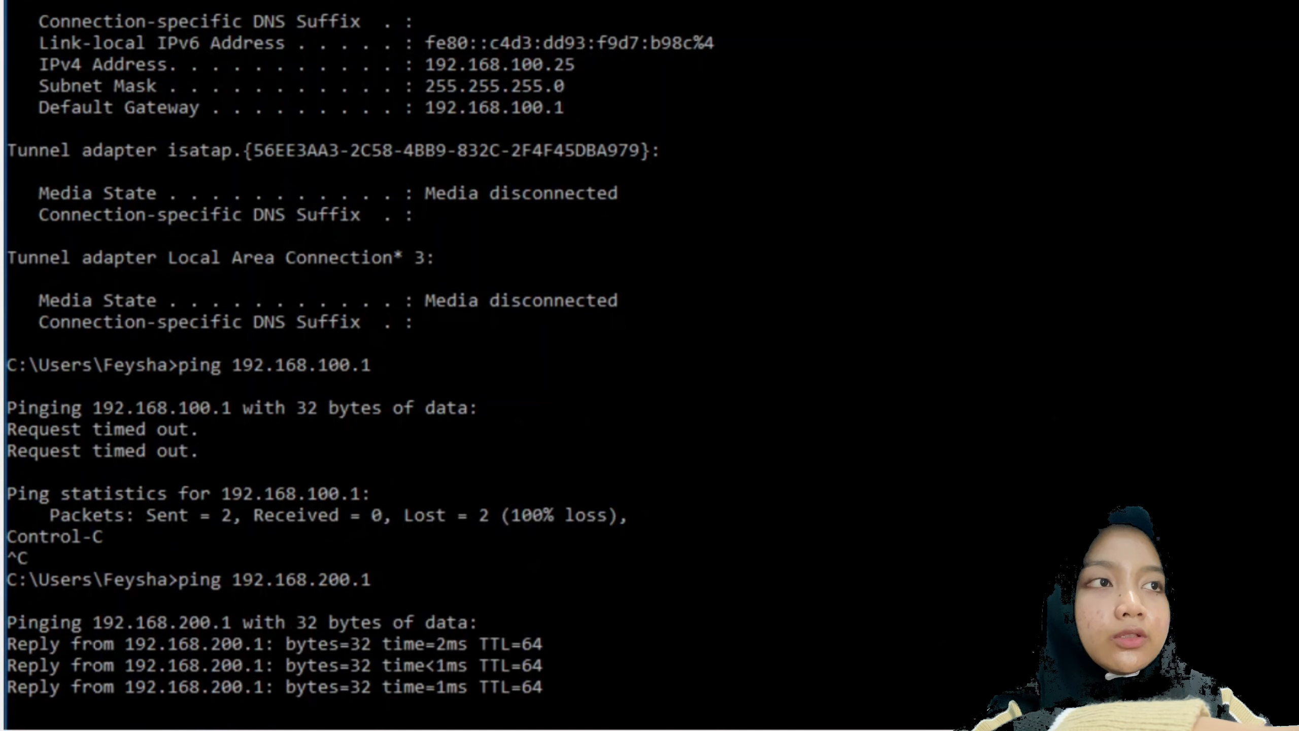
pyautogui.hotkey('ctrl', 'c')
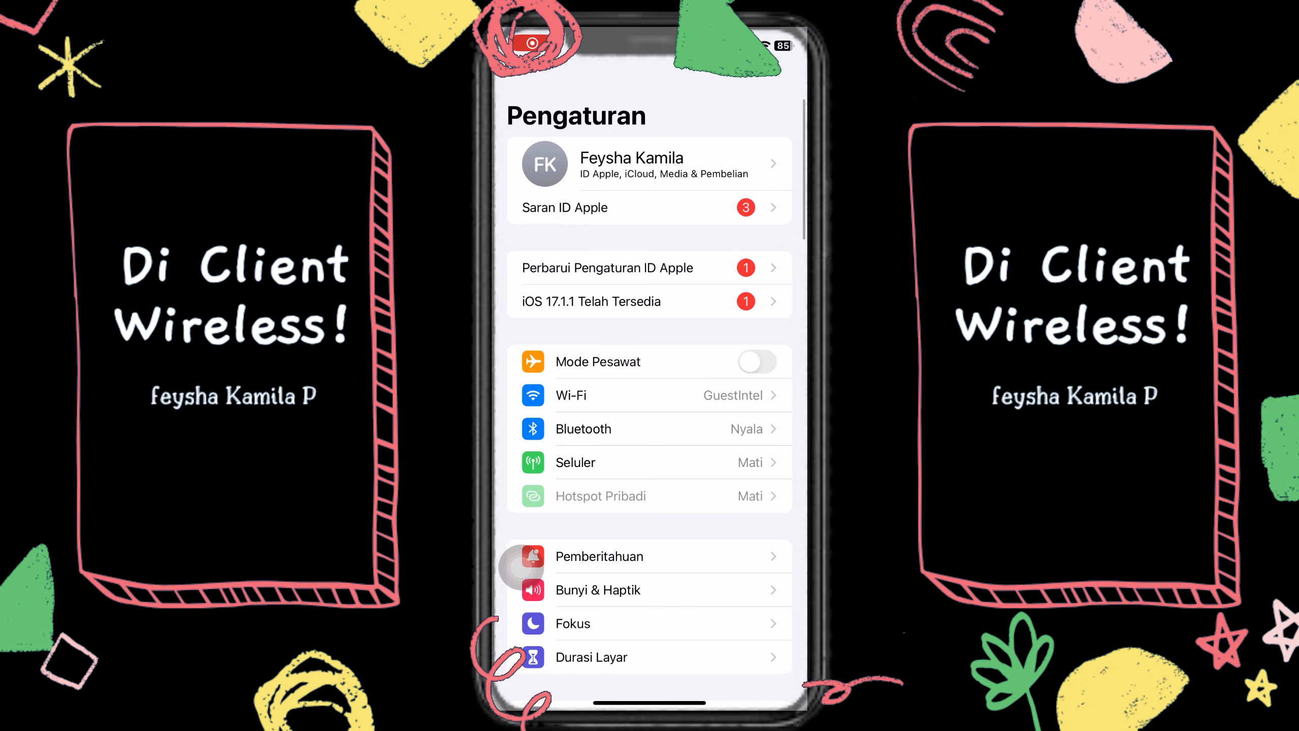
# - Check in the phone's Wi-Fi settings which wireless network is joined
pyautogui.click(571, 395)
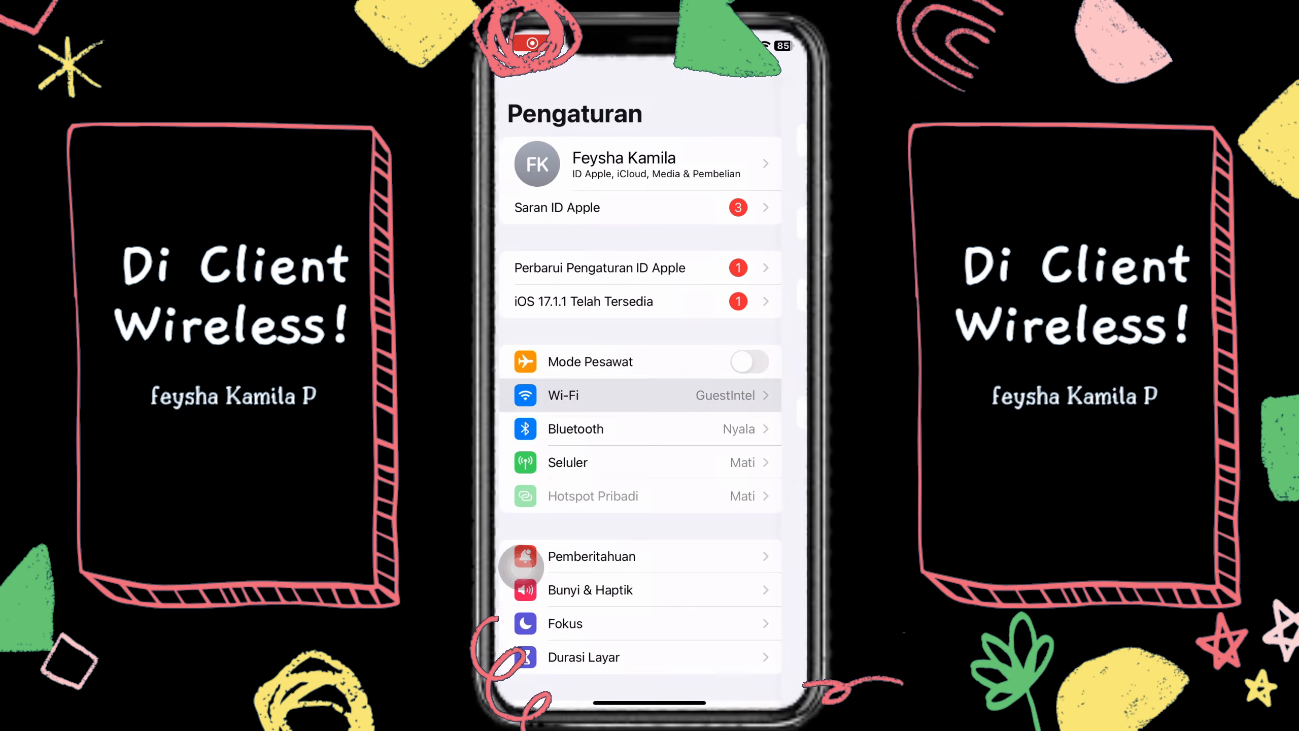
pyautogui.click(591, 262)
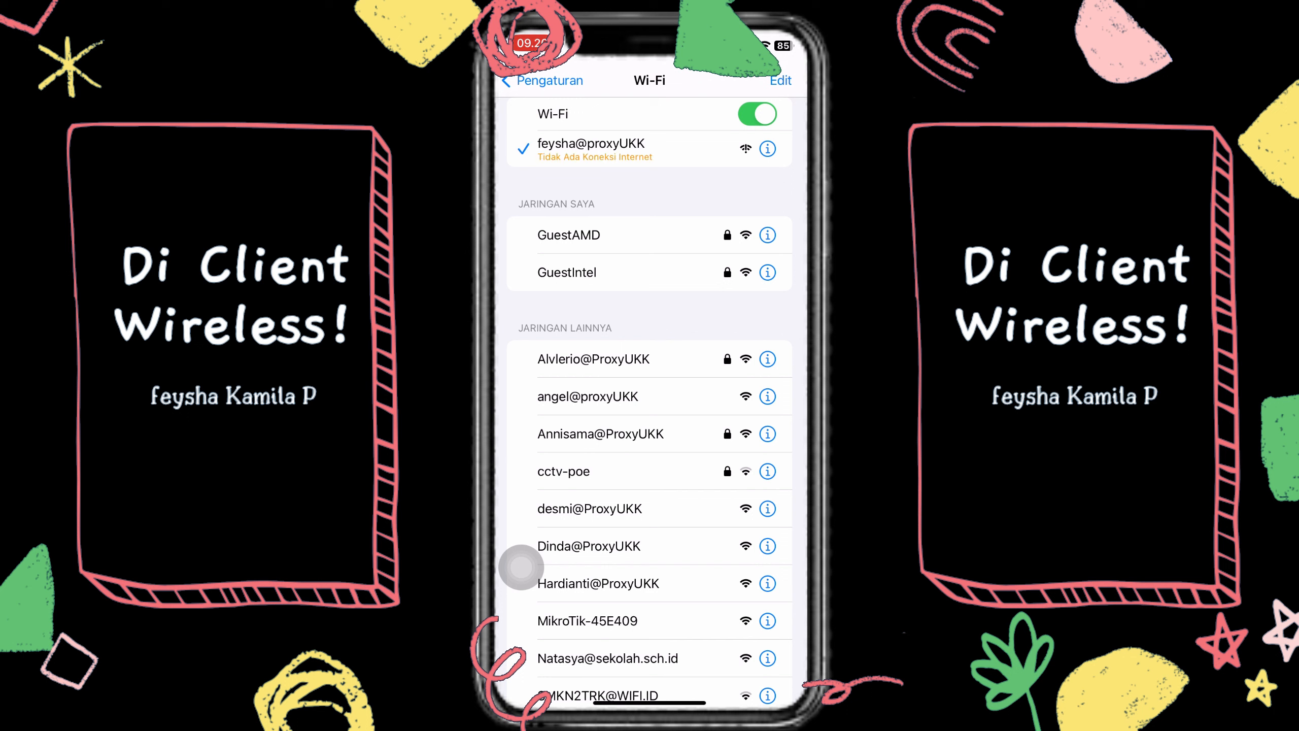
pyautogui.moveTo(649, 703); pyautogui.dragTo(650, 461)
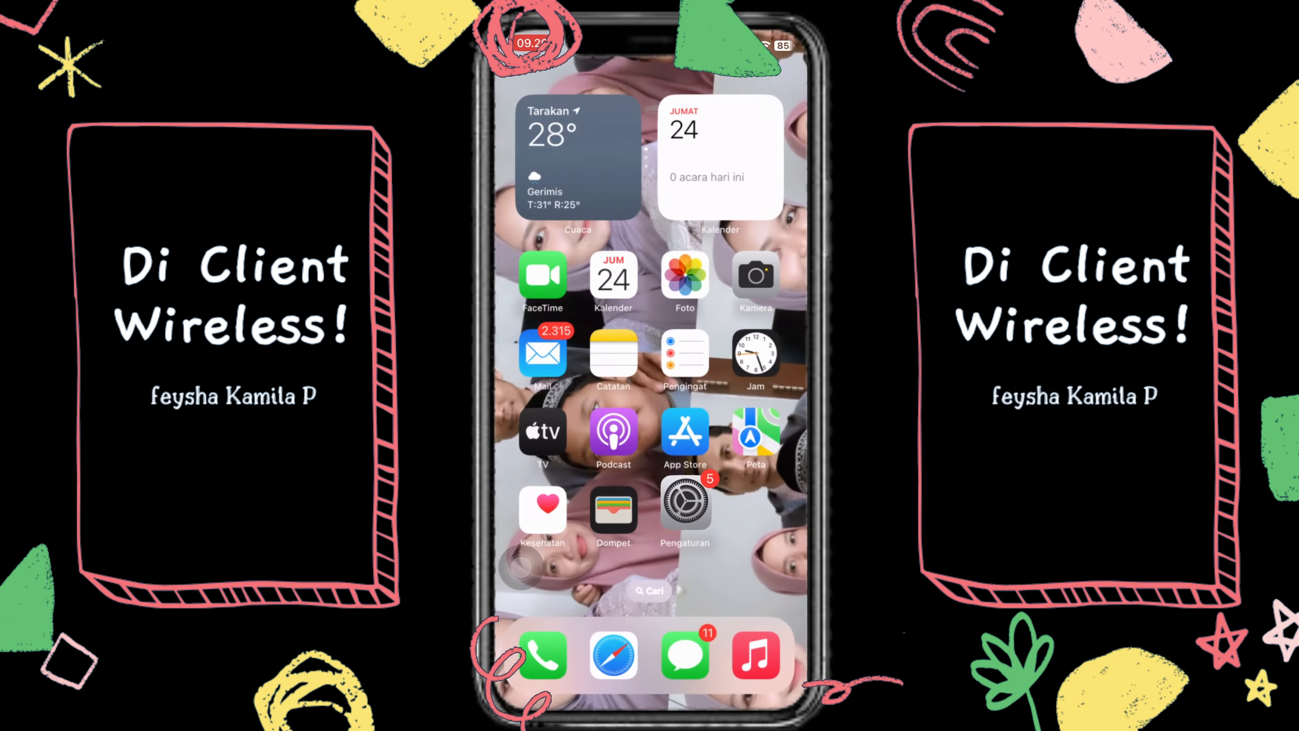
# - Load feysha.net in Safari and sign in on the hotspot login page
pyautogui.click(614, 653)
pyautogui.click(644, 622)
pyautogui.write('feysh')
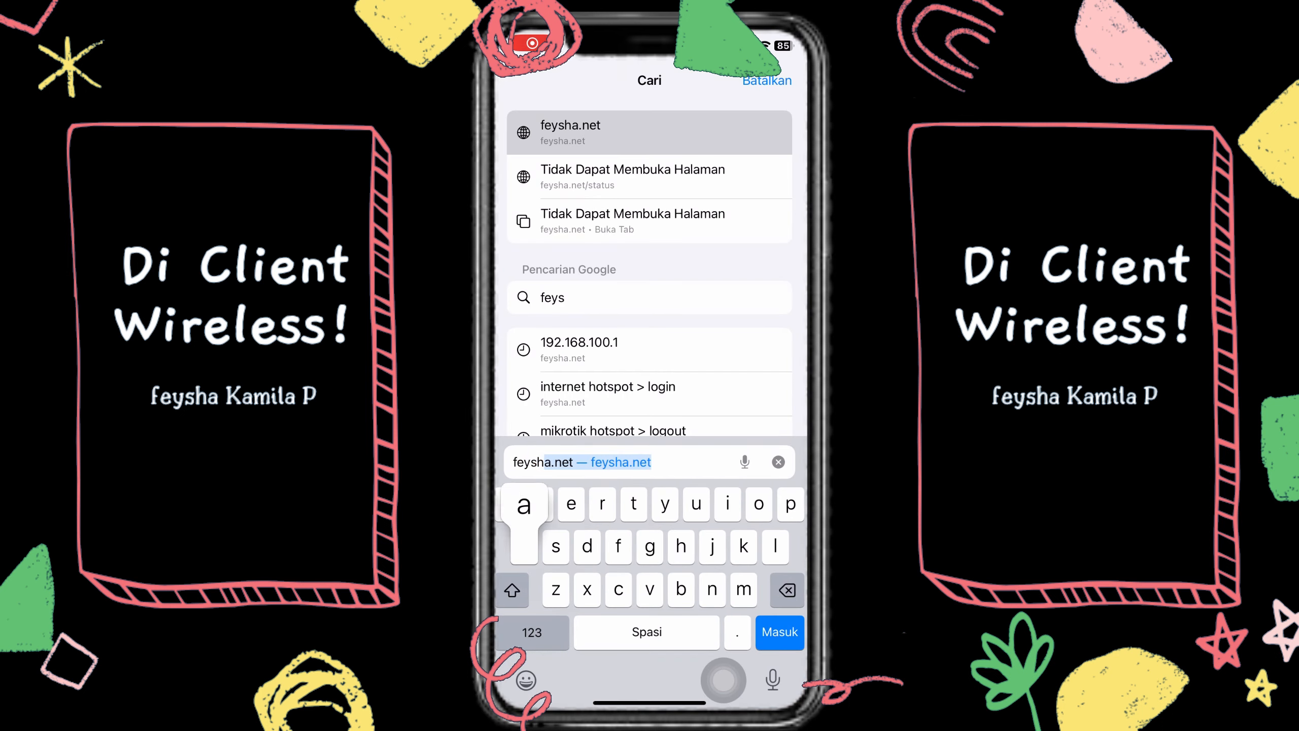
pyautogui.write('a.net')
pyautogui.click(779, 632)
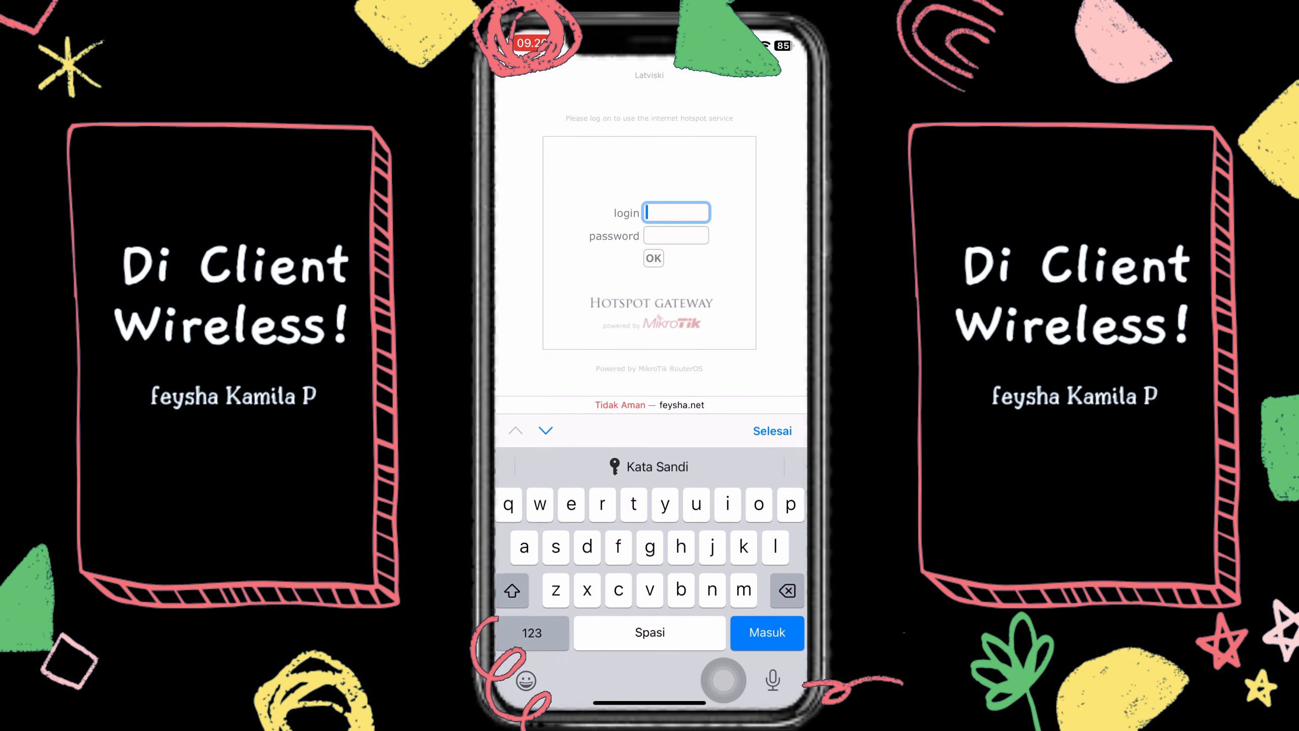
pyautogui.write('admin')
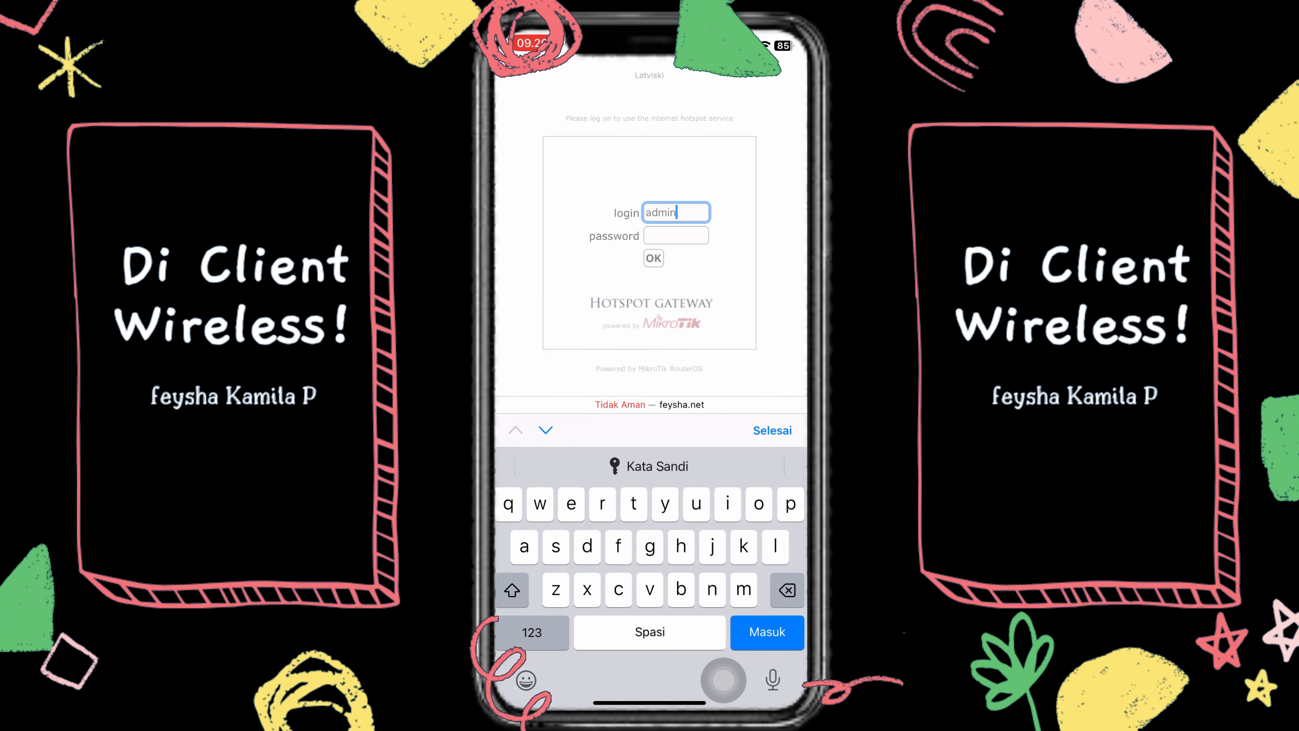
pyautogui.click(676, 236)
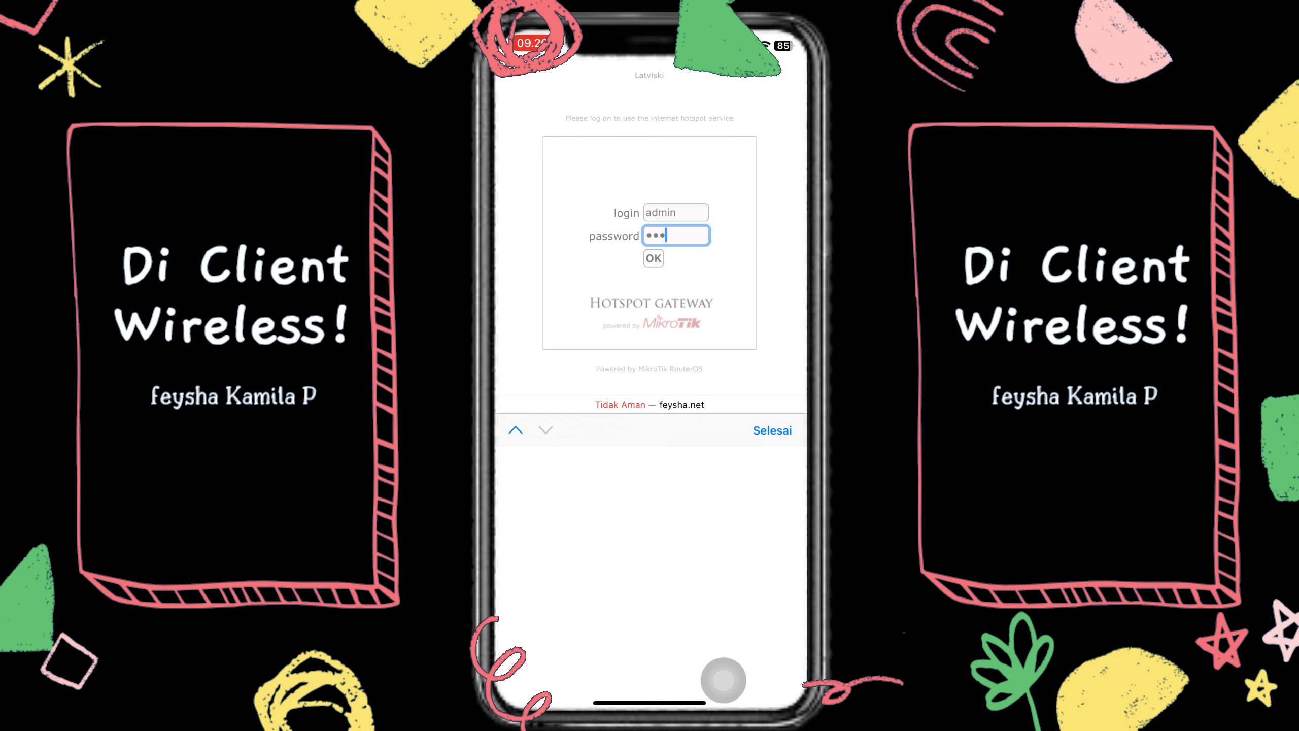
pyautogui.press('Return')
# - Go to 192.168.100.1/userman to bring up the MikroTik User Manager login page
pyautogui.click(782, 668)
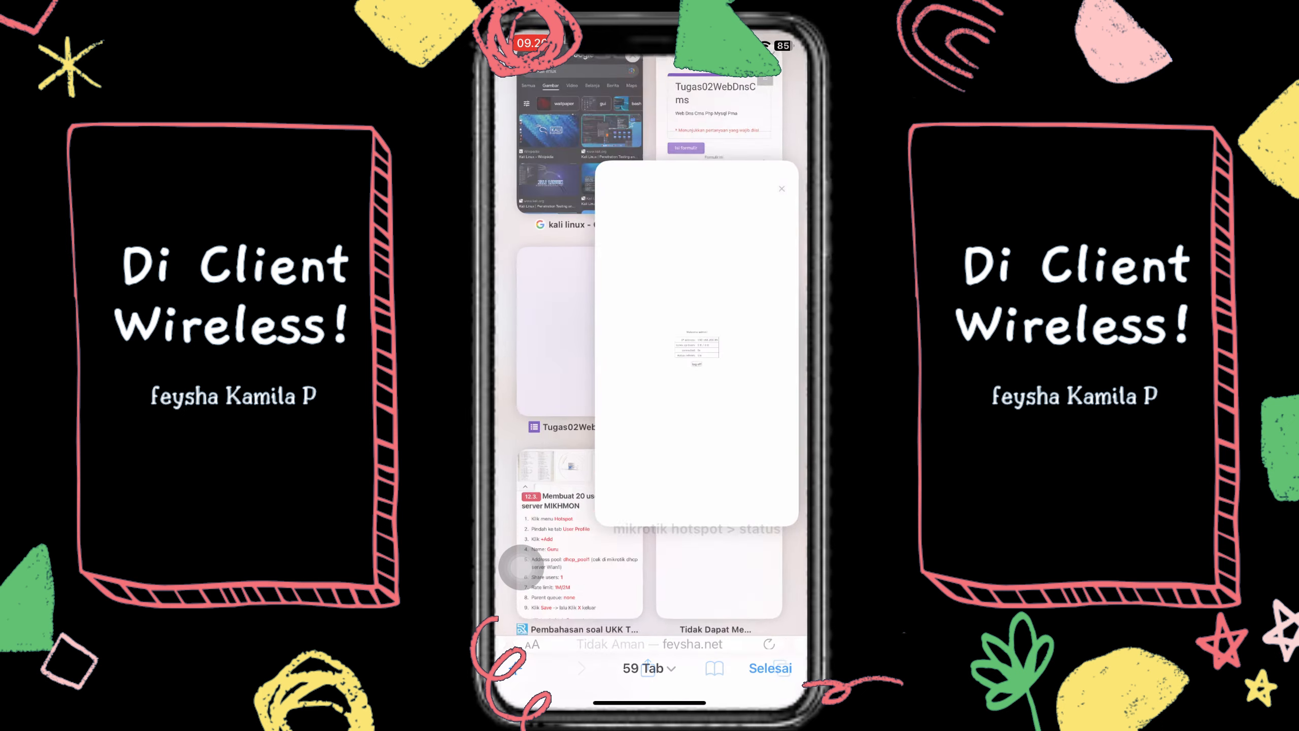
pyautogui.click(710, 550)
pyautogui.click(650, 633)
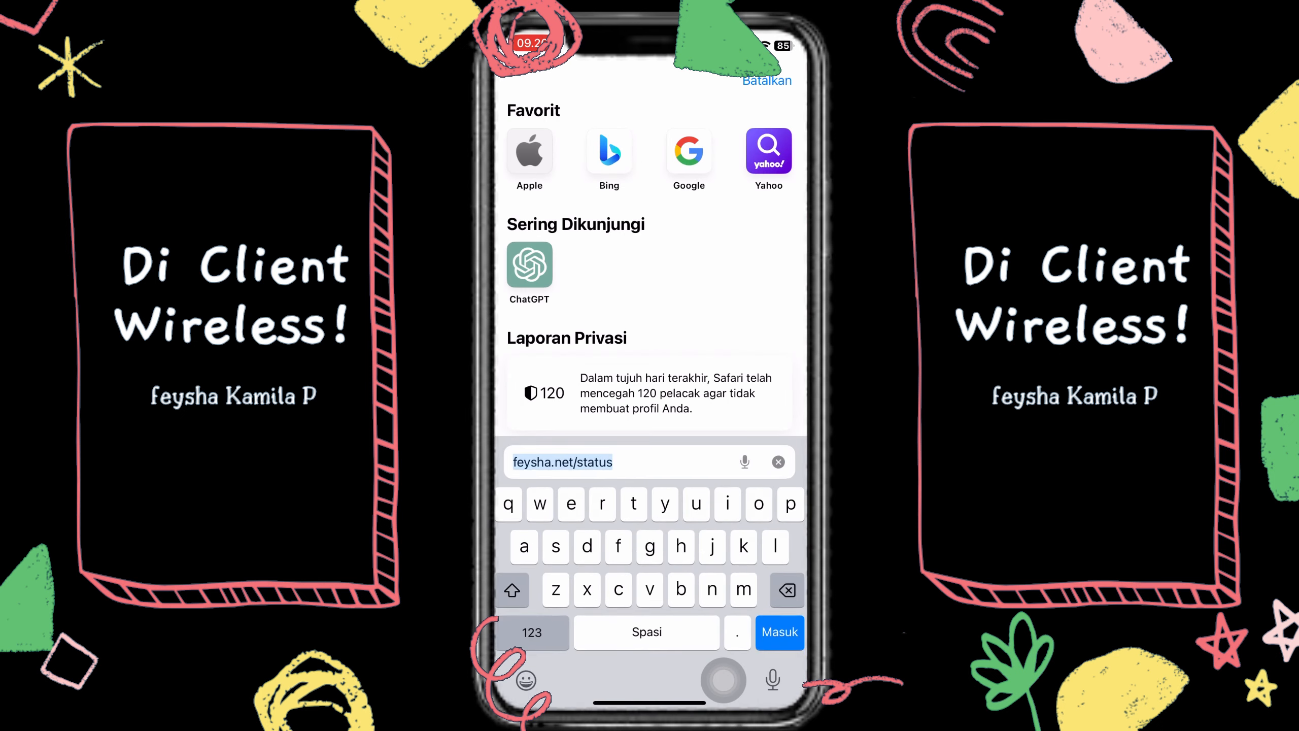
pyautogui.write("192'q")
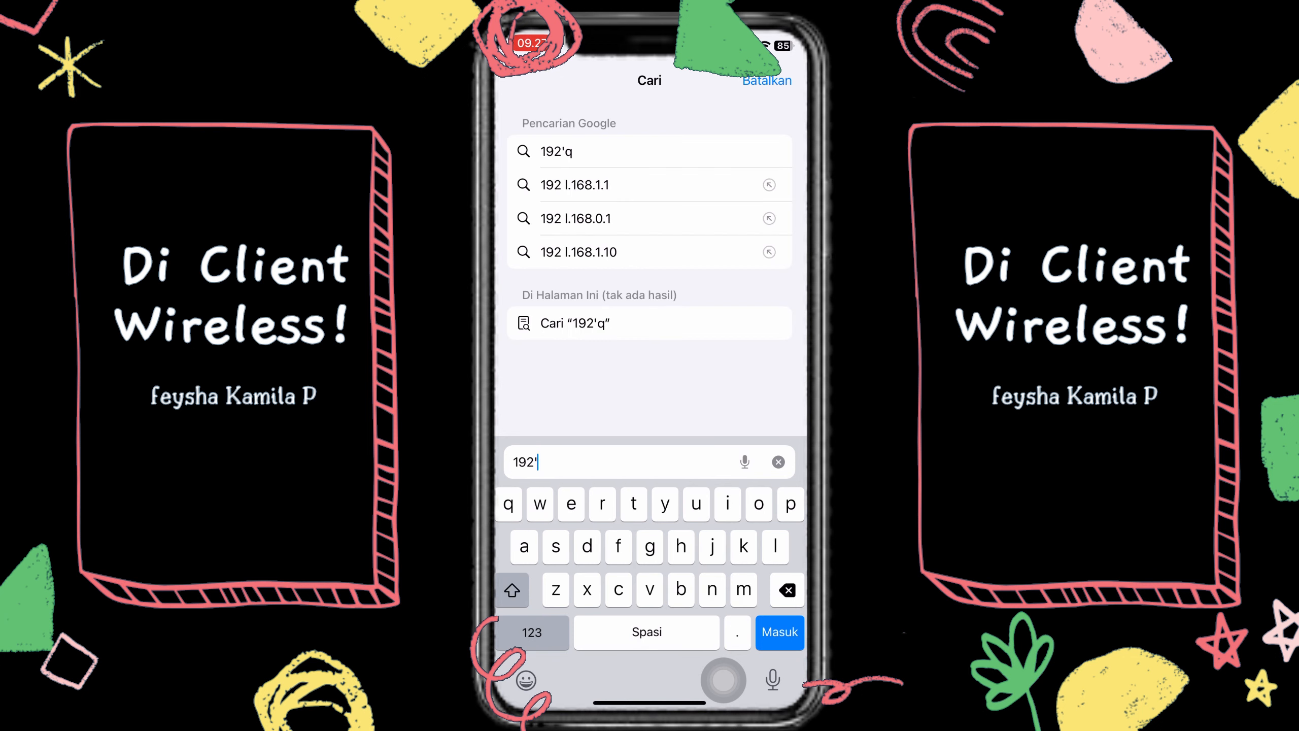
pyautogui.press('BackSpace')
pyautogui.write('.168.100')
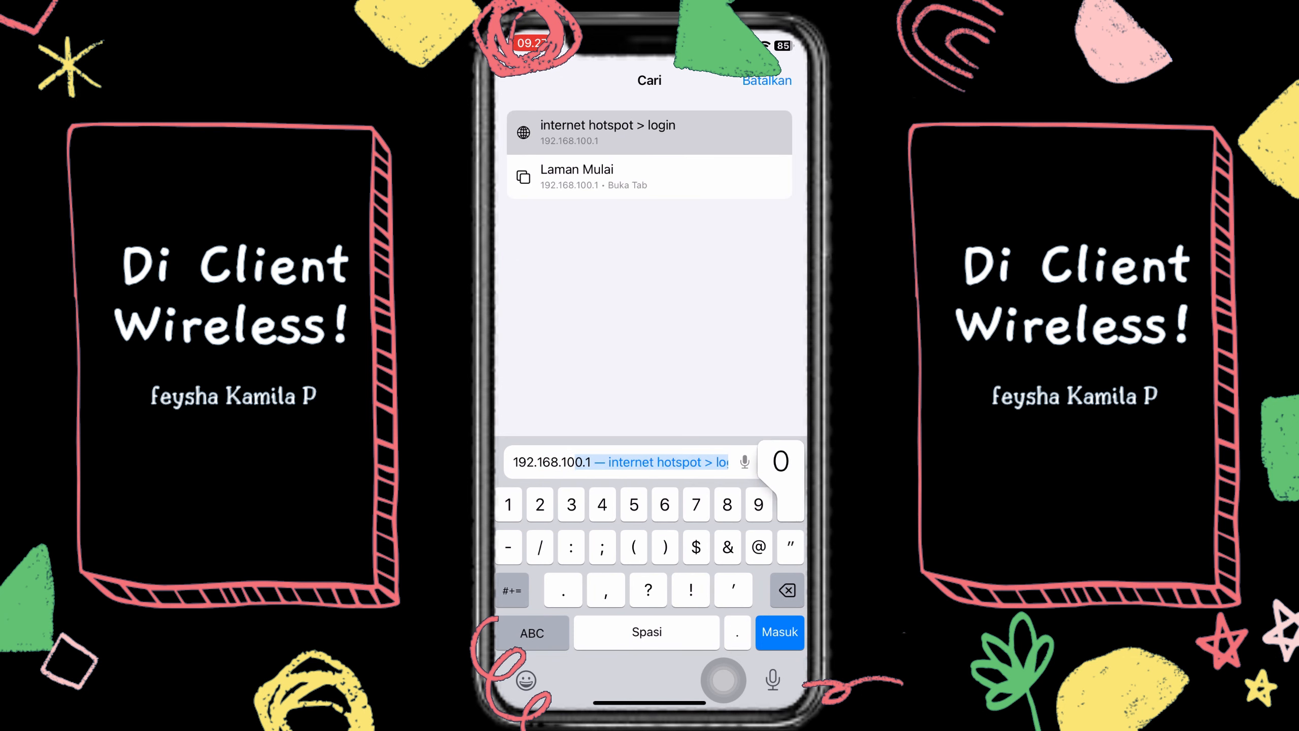
pyautogui.write('.1/u')
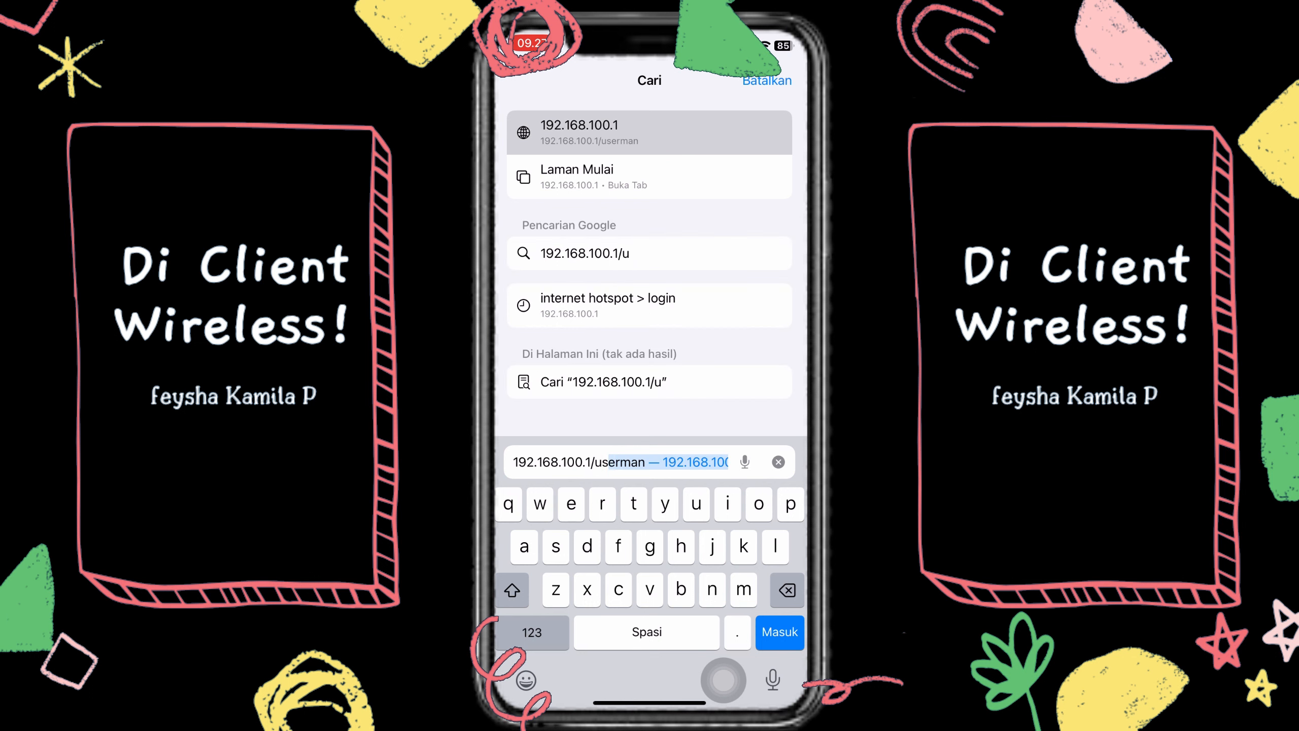
pyautogui.write('serman')
pyautogui.press('Return')
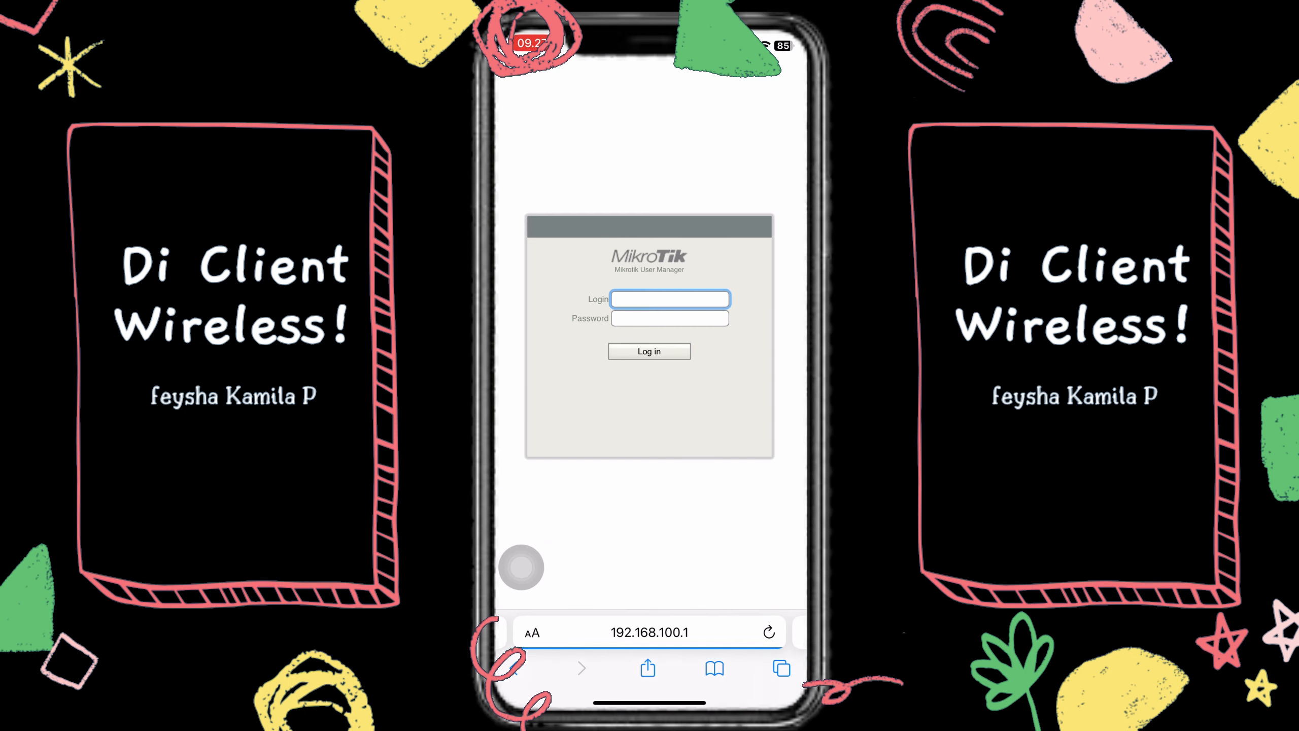